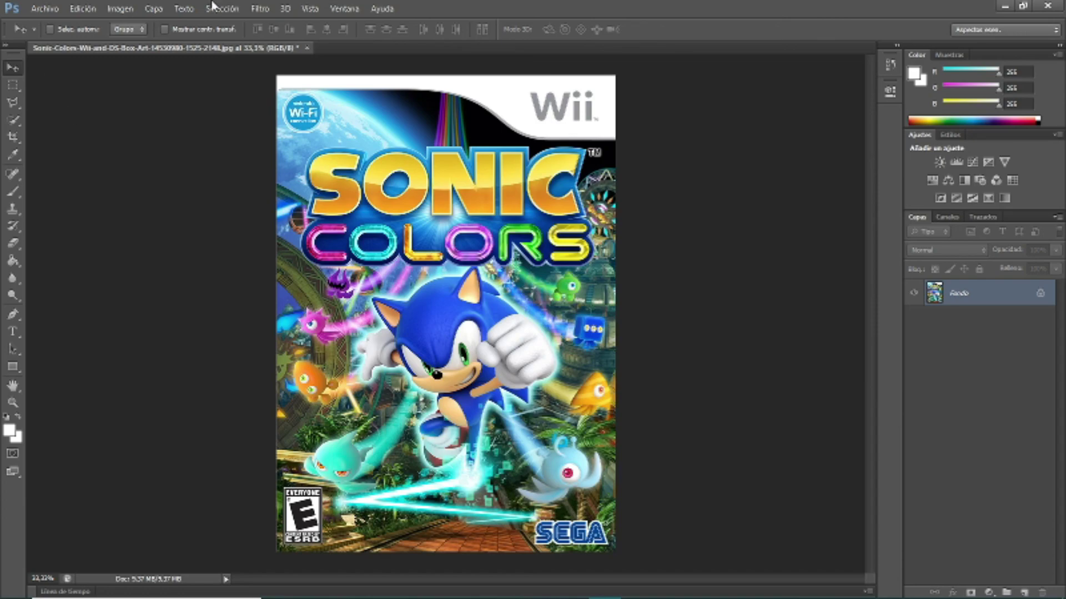
- Browse to the Sonic images folder in Escritorio > DAREK170 in Explorer
click(441, 592)
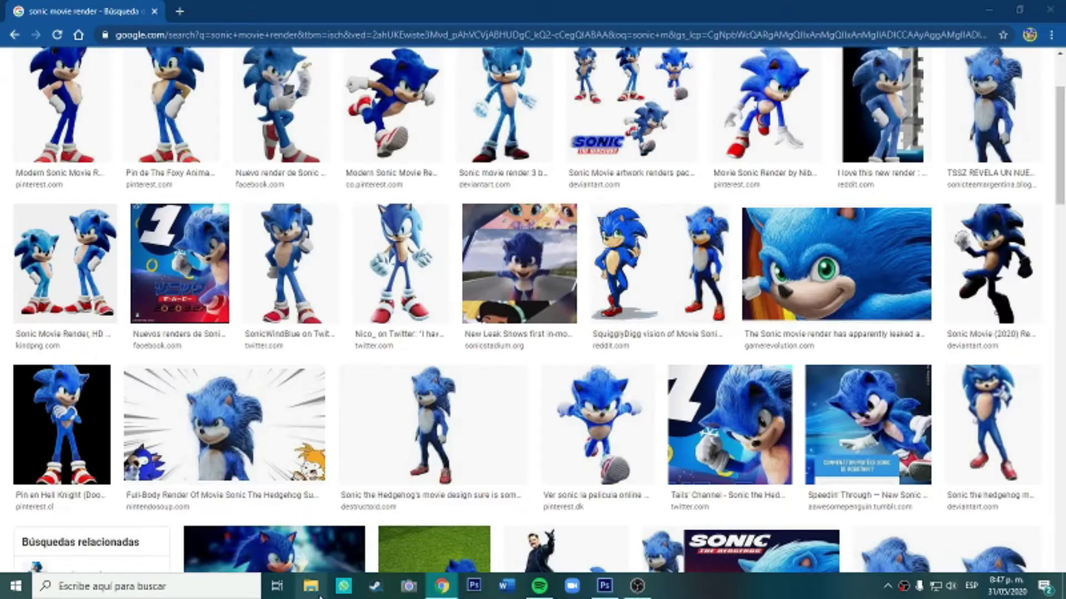
click(311, 592)
click(51, 215)
double_click(207, 111)
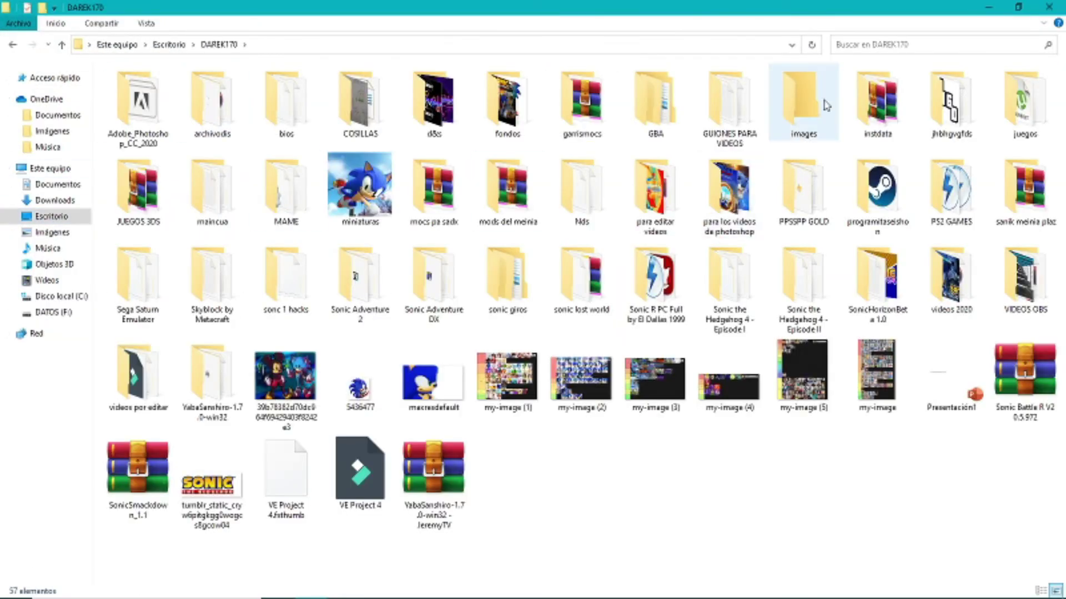
double_click(826, 106)
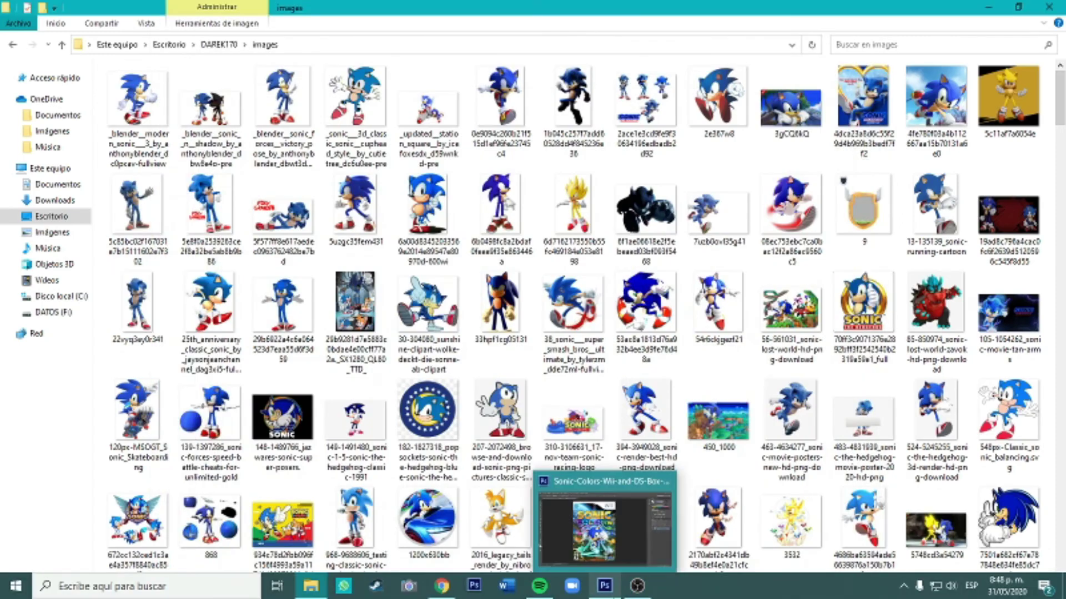
- Place the live-action Sonic picture onto the Sonic Colors cover as a new layer
click(604, 585)
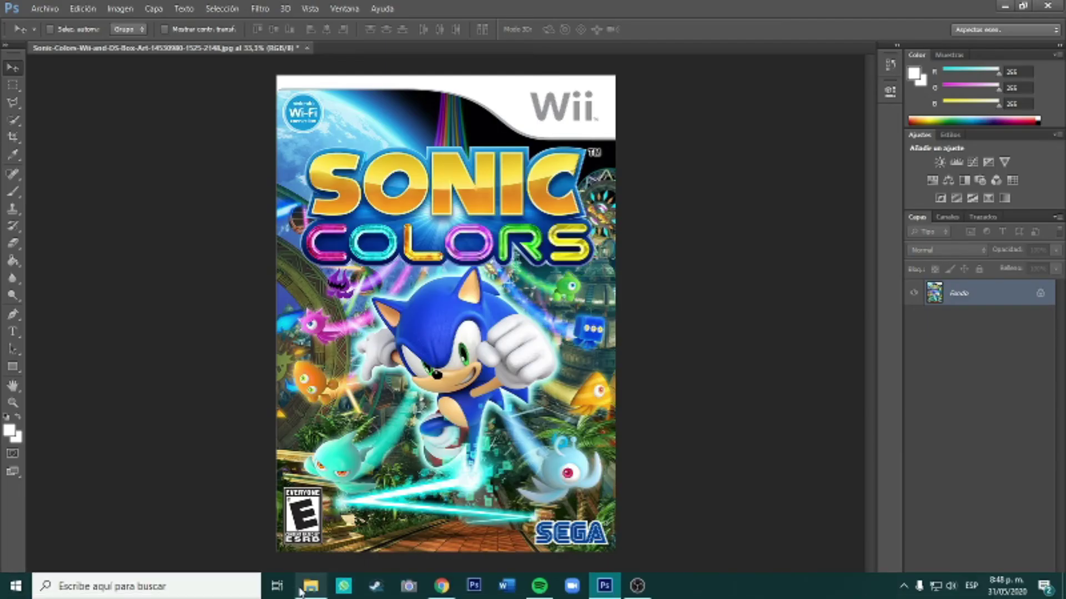
click(302, 588)
mouse_move(137, 305)
mouse_down()
mouse_move(597, 588)
mouse_move(444, 311)
mouse_up()
key(Return)
- Erase the movie Sonic's lower body and chest with the Eraser
key(e)
right_click(488, 459)
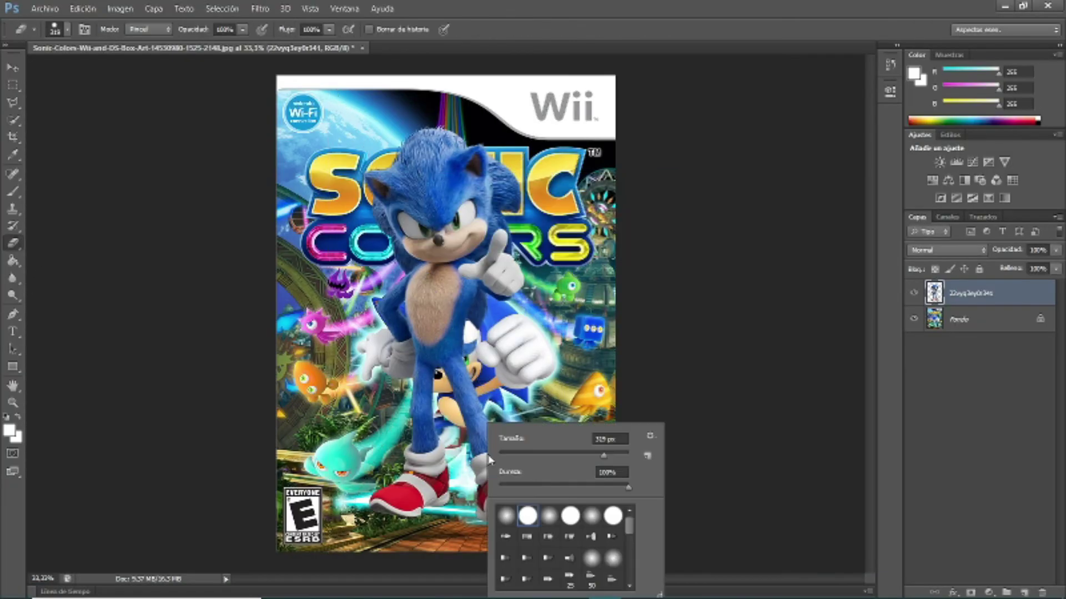
key(Return)
mouse_move(532, 522)
mouse_down()
mouse_move(455, 422)
mouse_move(411, 322)
mouse_up()
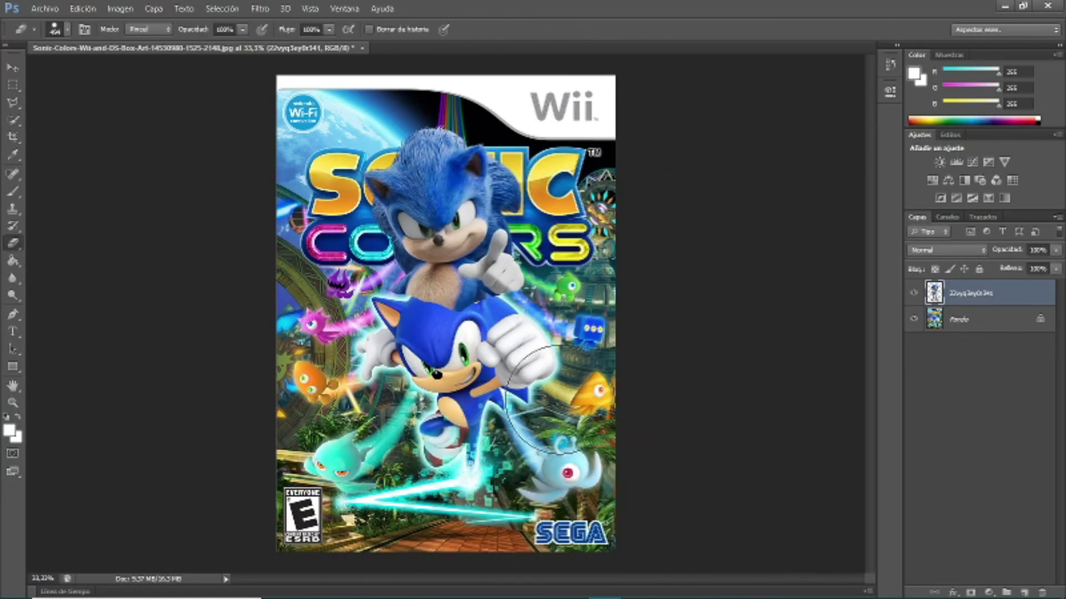
drag(558, 398, 409, 331)
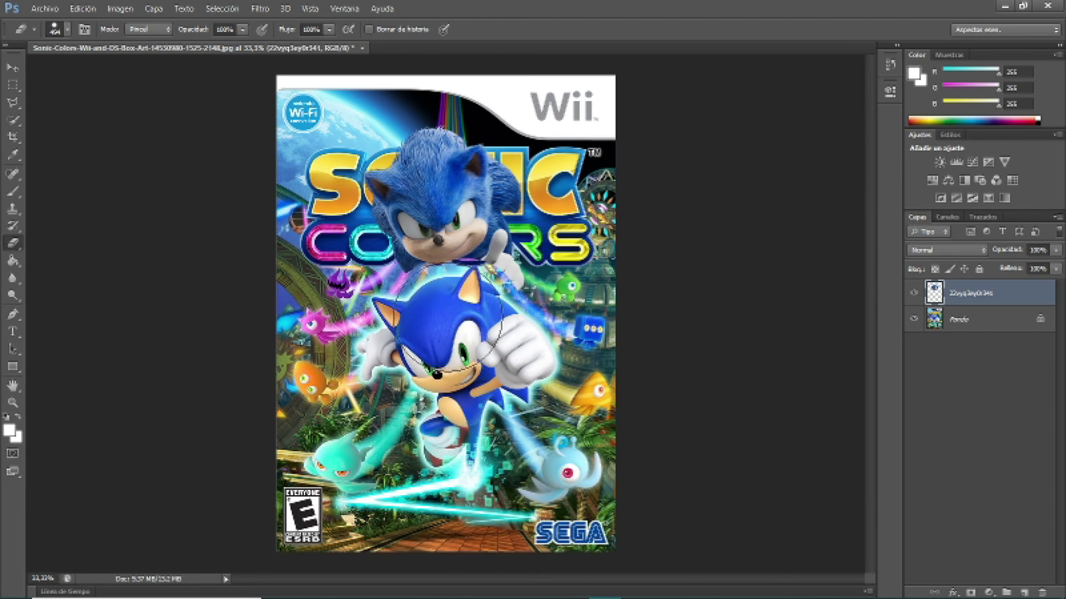
- Zoom in to 66.7%, then to 100% on the glove
click(13, 403)
click(504, 262)
key(e)
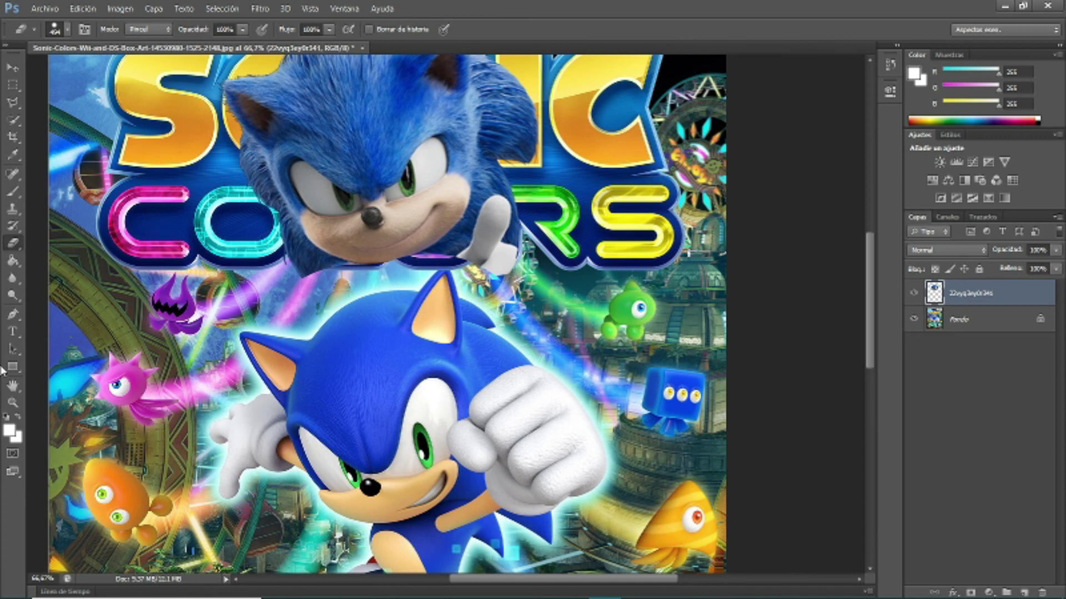
click(12, 402)
click(516, 259)
- Clone blue fur over the top edge of the grey glove
key(s)
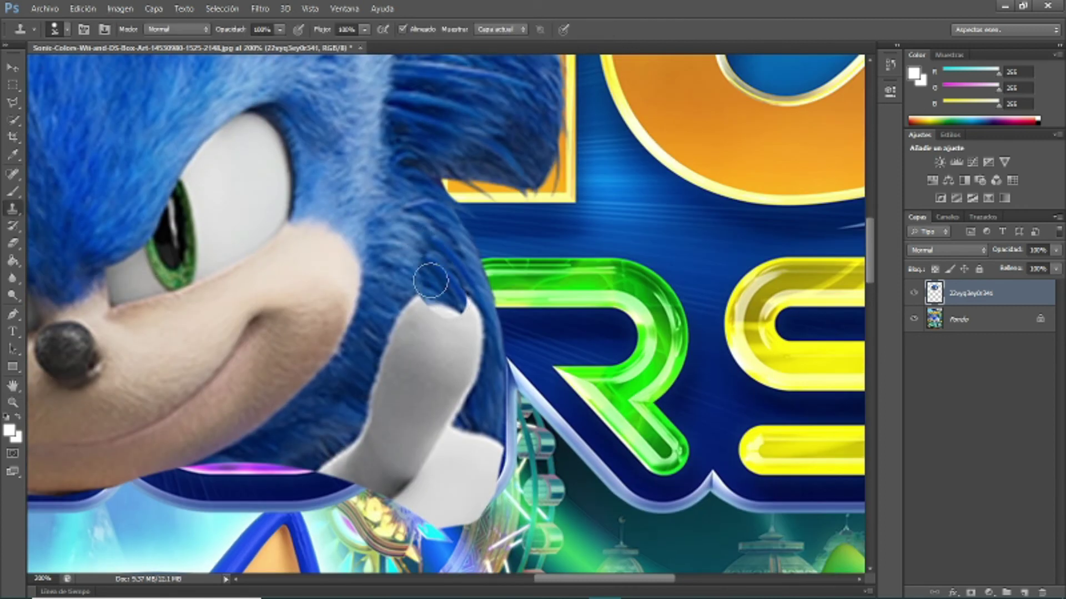
right_click(457, 308)
key(Escape)
mouse_move(439, 311)
mouse_down()
mouse_move(483, 365)
mouse_move(443, 326)
mouse_move(378, 386)
mouse_up()
mouse_move(441, 373)
mouse_down()
mouse_move(396, 367)
mouse_move(369, 411)
mouse_move(440, 421)
mouse_move(422, 444)
mouse_move(383, 446)
mouse_up()
- Resample nearby fur and clone it over most of the grey glove
right_click(441, 386)
key(Escape)
alt+click(407, 379)
mouse_move(329, 410)
mouse_down()
mouse_move(309, 428)
mouse_move(393, 405)
mouse_move(309, 440)
mouse_move(363, 454)
mouse_move(381, 416)
mouse_move(471, 494)
mouse_up()
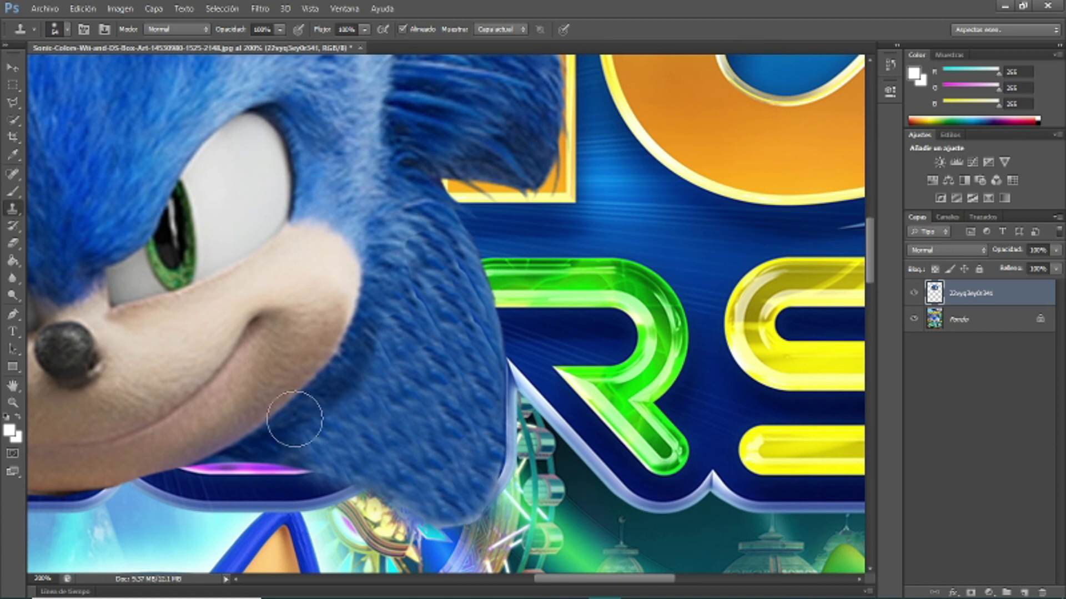
- Erase the leftover edge near the glove with a smaller eraser brush
key(e)
right_click(382, 387)
key(Escape)
drag(360, 533, 510, 524)
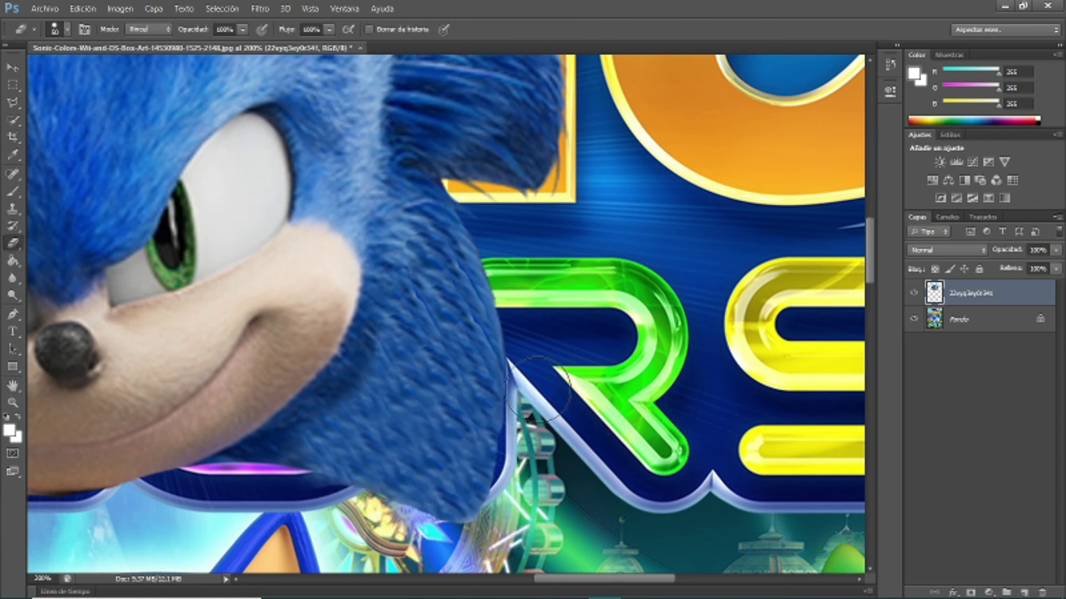
- Zoom out to the whole cover and move the movie Sonic head down
key(z)
alt+click(419, 383)
alt+click(419, 383)
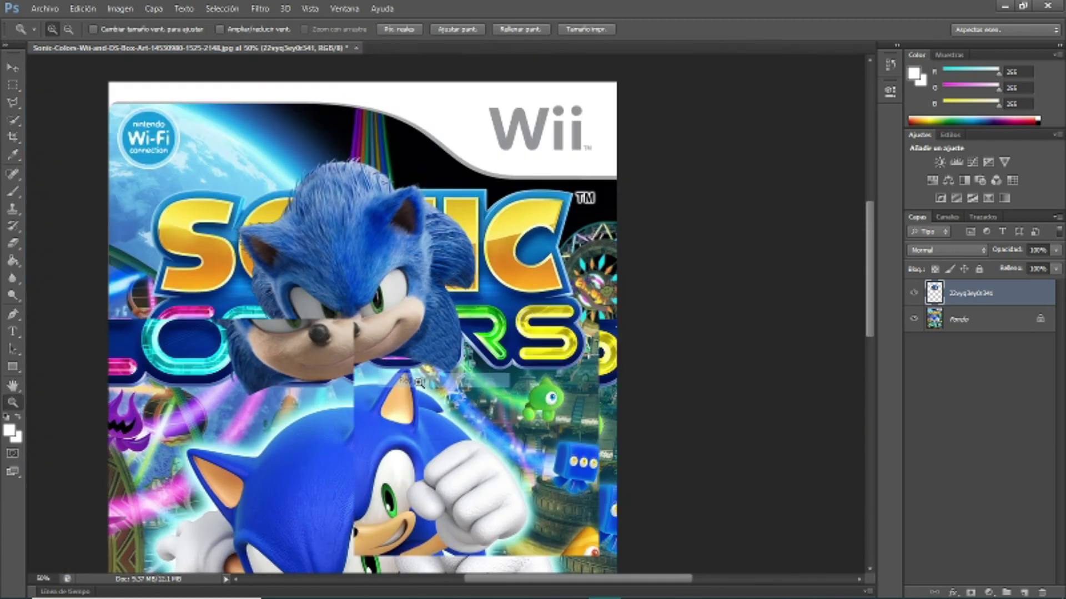
scroll(419, 383, down, 3)
key(v)
drag(332, 145, 332, 313)
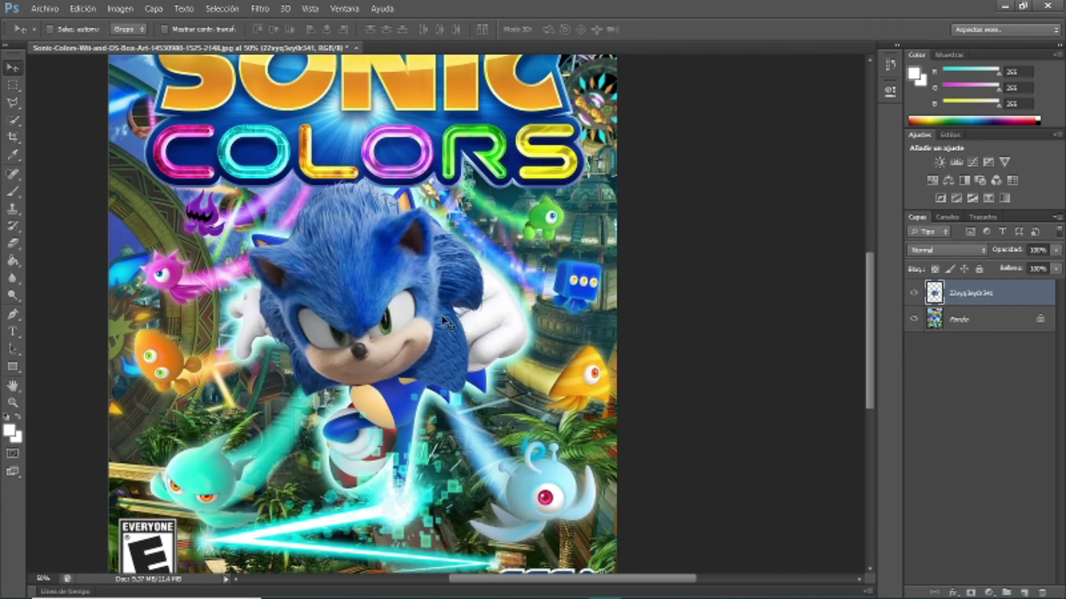
- Scale the head to about 96%, rotate it 5.4°, and nudge it right
key(ctrl+t)
drag(497, 359, 471, 396)
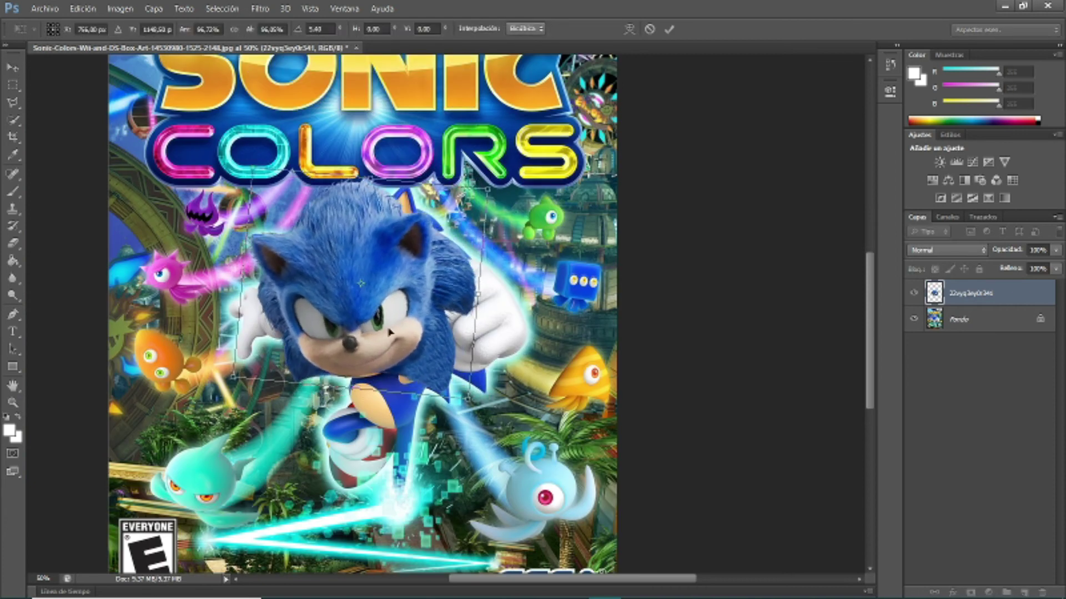
drag(390, 331, 402, 332)
key(Return)
- Zoom to 66.7% and start a Puppet Warp, pinning and pulling the left ear
key(z)
click(475, 216)
click(201, 247)
click(261, 429)
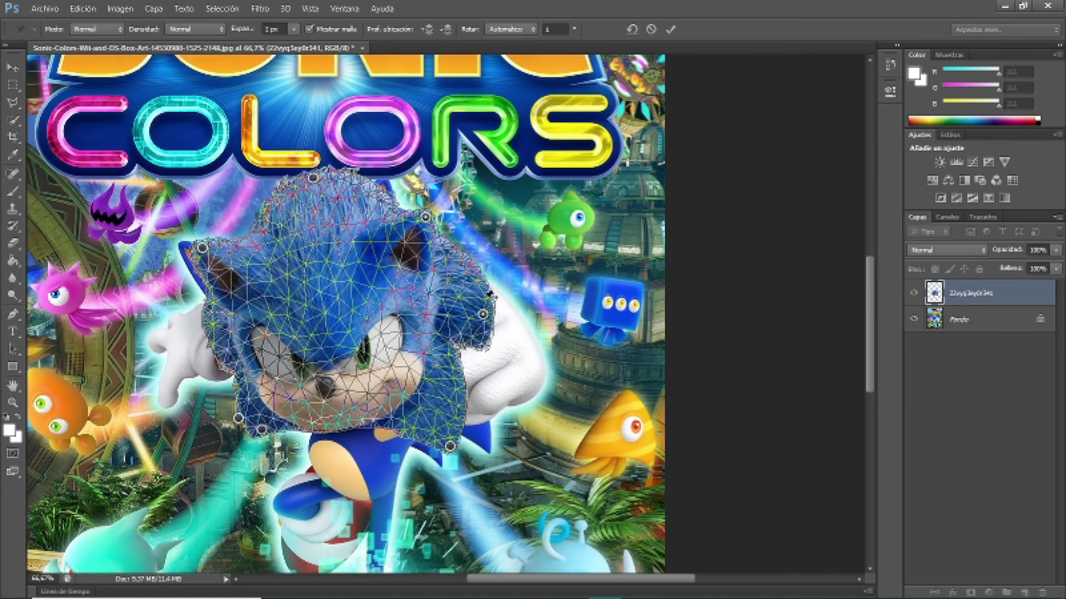
drag(205, 251, 188, 246)
mouse_move(469, 441)
mouse_down()
mouse_move(460, 452)
mouse_move(489, 450)
mouse_up()
- Remove stray pins, move the lower pins to bend the head, and apply the warp
key(Delete)
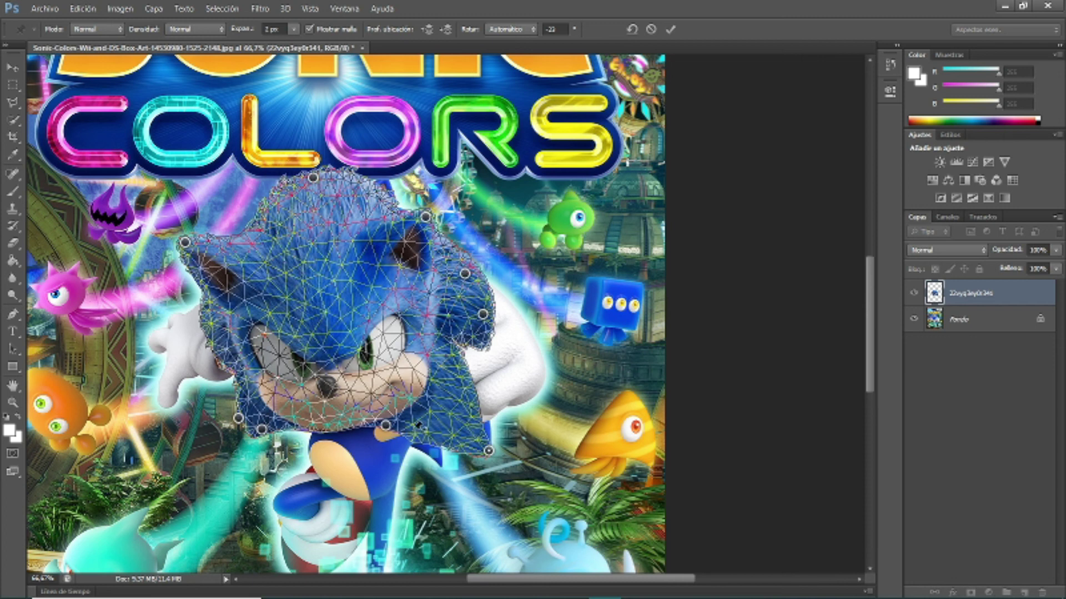
drag(417, 440, 424, 433)
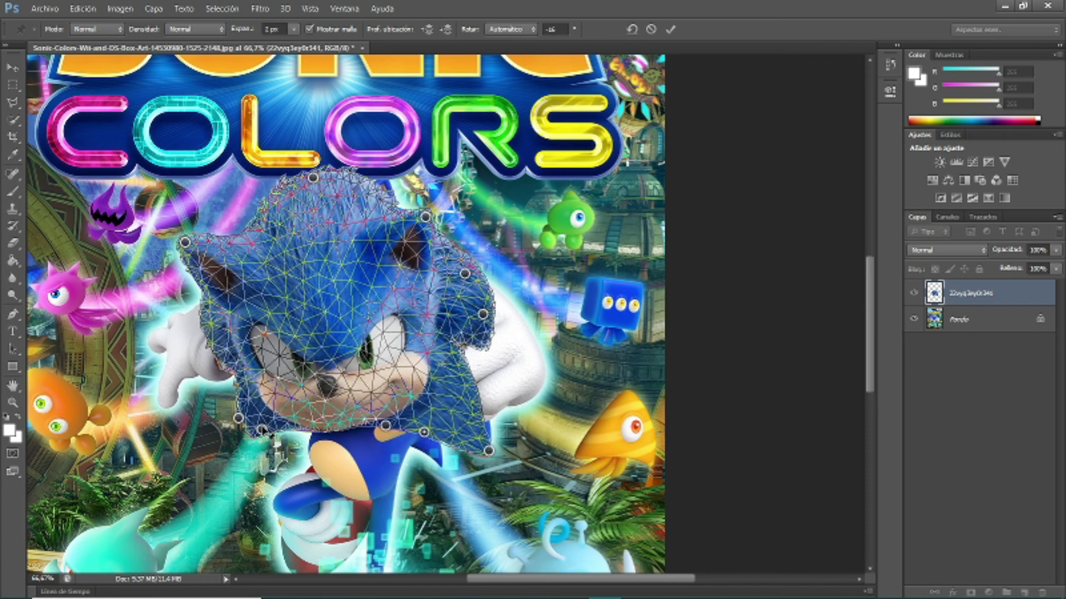
right_click(240, 418)
click(261, 428)
drag(261, 428, 354, 504)
key(Return)
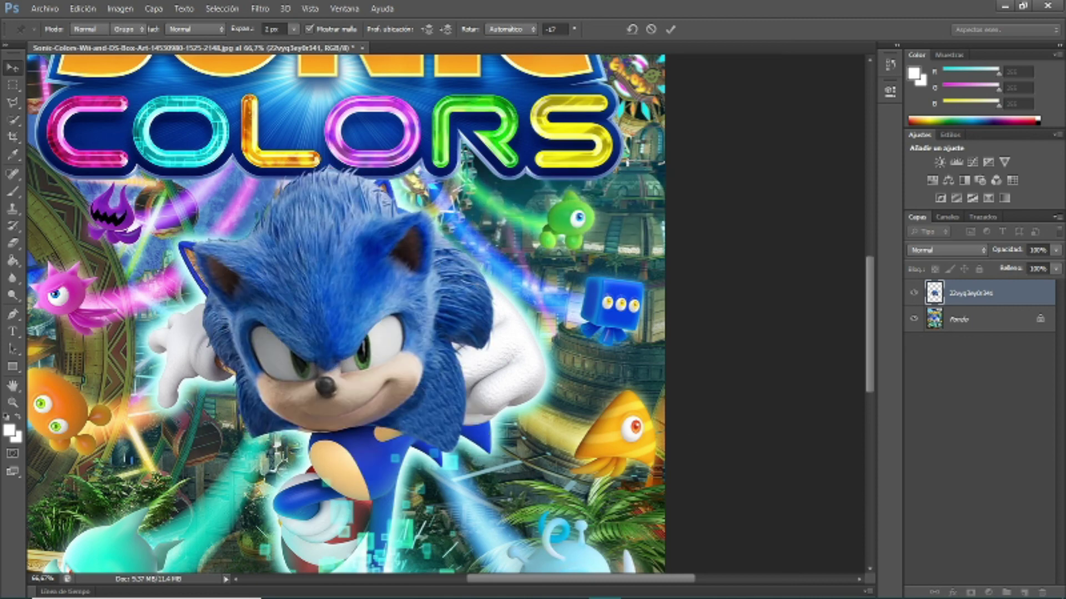
- Place a second full-body copy of the movie Sonic picture onto the cover
scroll(344, 311, down, 3)
click(323, 580)
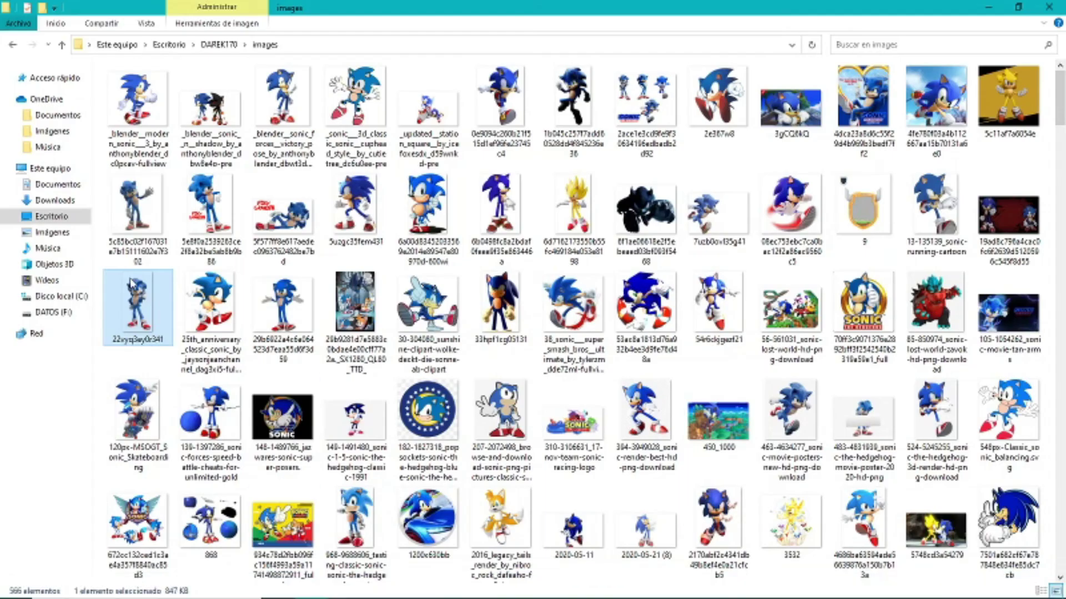
key(alt+Tab)
drag(444, 316, 446, 314)
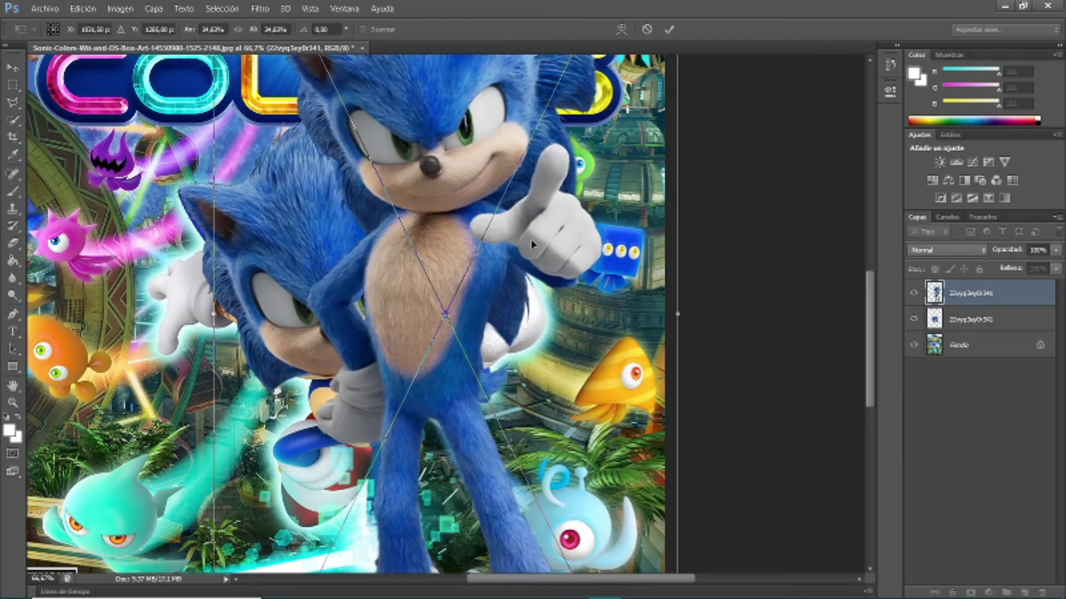
key(z)
key(Return)
- Zoom to 50% on the lower cover and set up the Eraser brush
key(ctrl+minus)
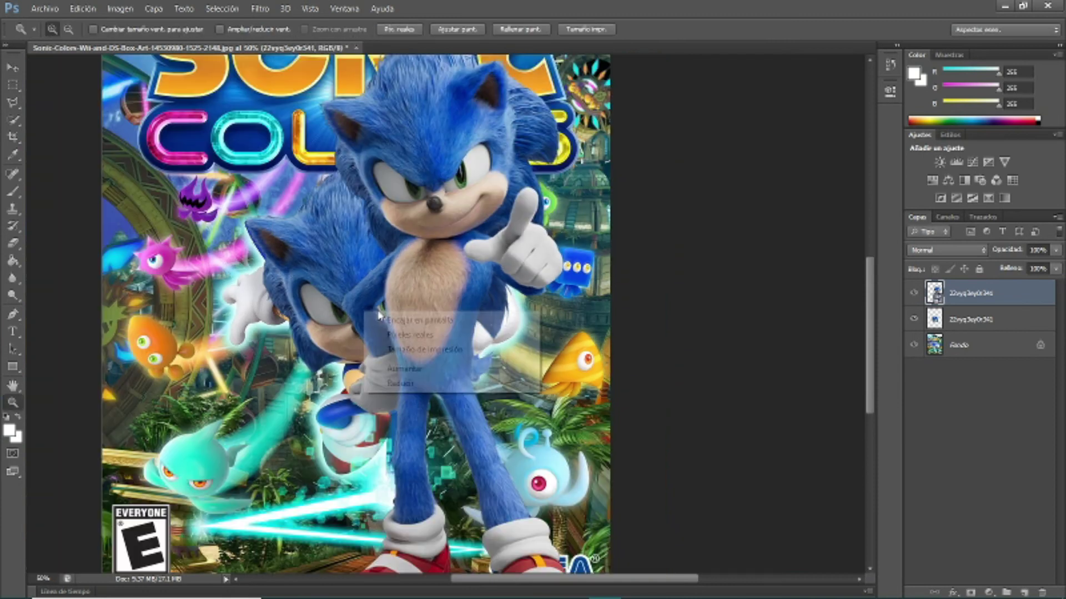
key(ctrl+minus)
key(ctrl+plus)
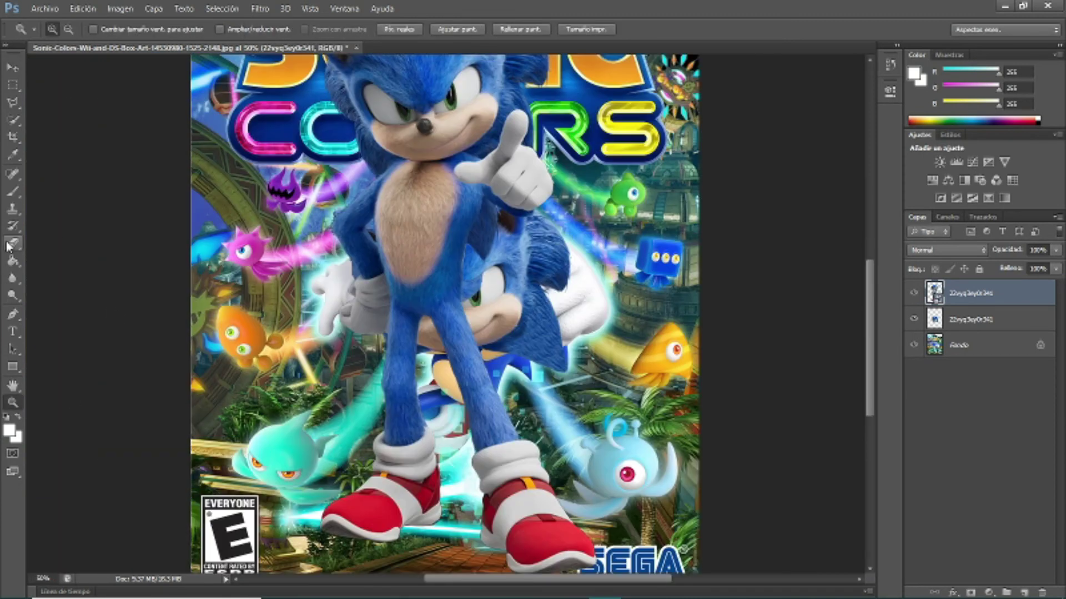
key(e)
right_click(410, 424)
- Erase the upper Sonic's head and body, undoing and redoing one stroke
drag(483, 500, 433, 311)
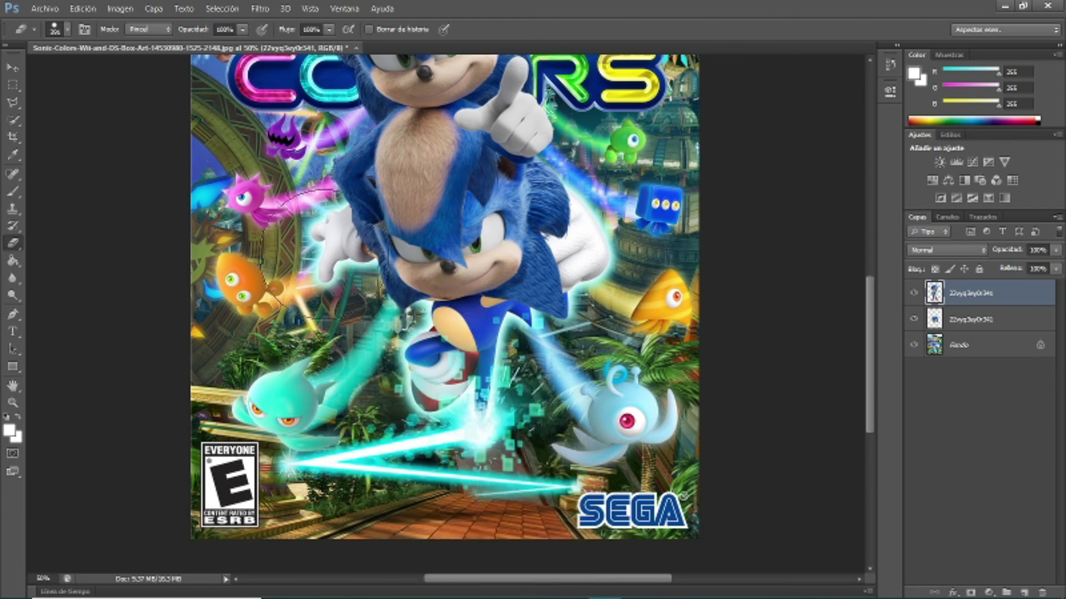
scroll(461, 400, up, 3)
scroll(460, 399, up, 2)
drag(421, 167, 442, 408)
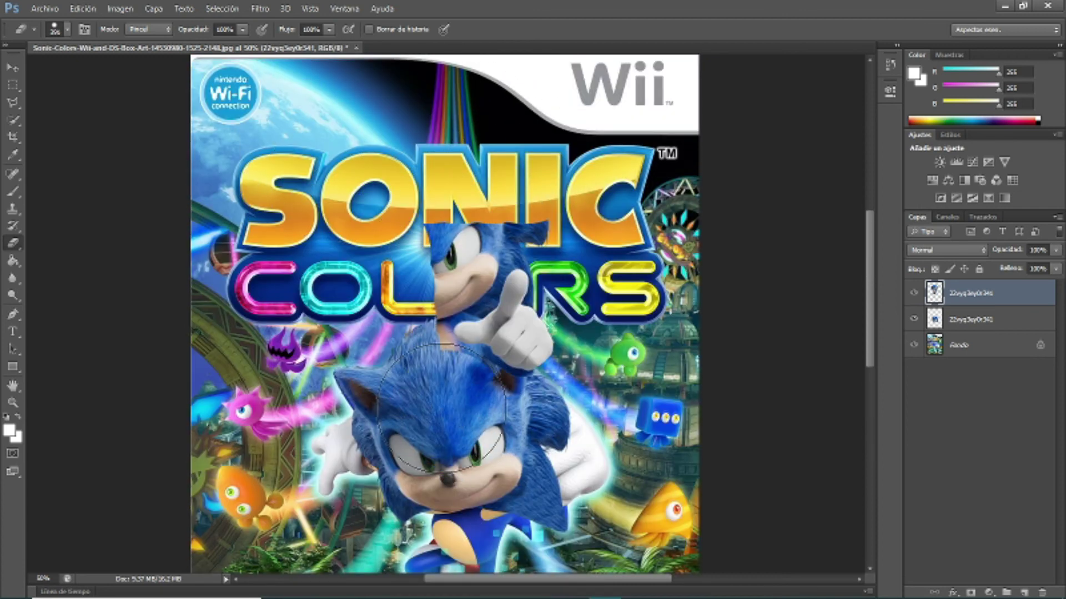
click(84, 7)
click(89, 23)
mouse_move(477, 139)
mouse_down()
mouse_move(447, 213)
mouse_move(469, 435)
mouse_up()
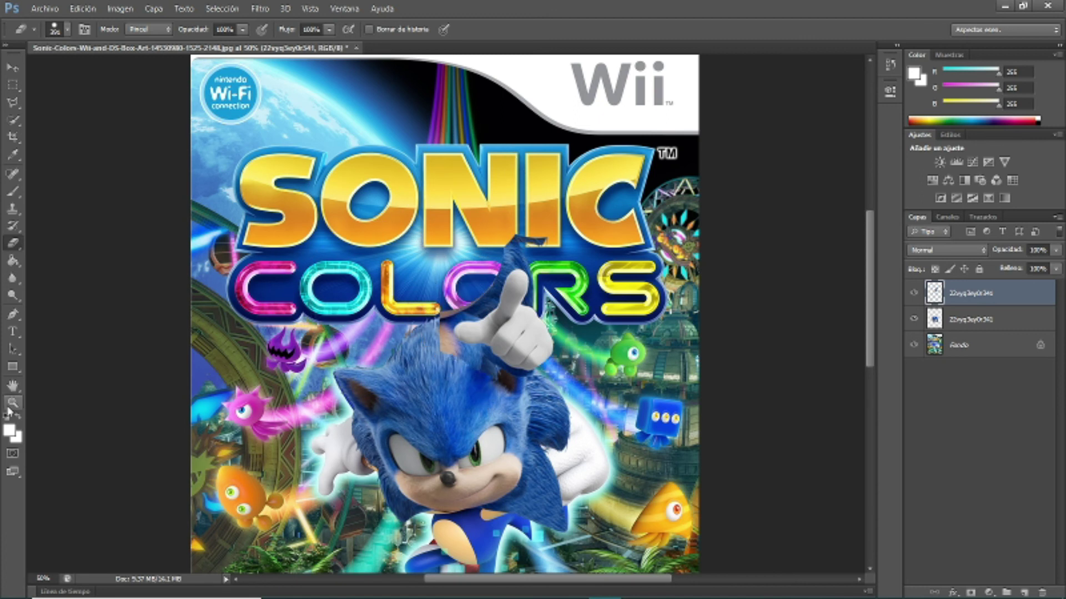
- Zoom to 100%, then 200% on the pointing hand, keeping the Eraser ready
click(12, 403)
click(510, 311)
key(e)
right_click(630, 191)
key(Escape)
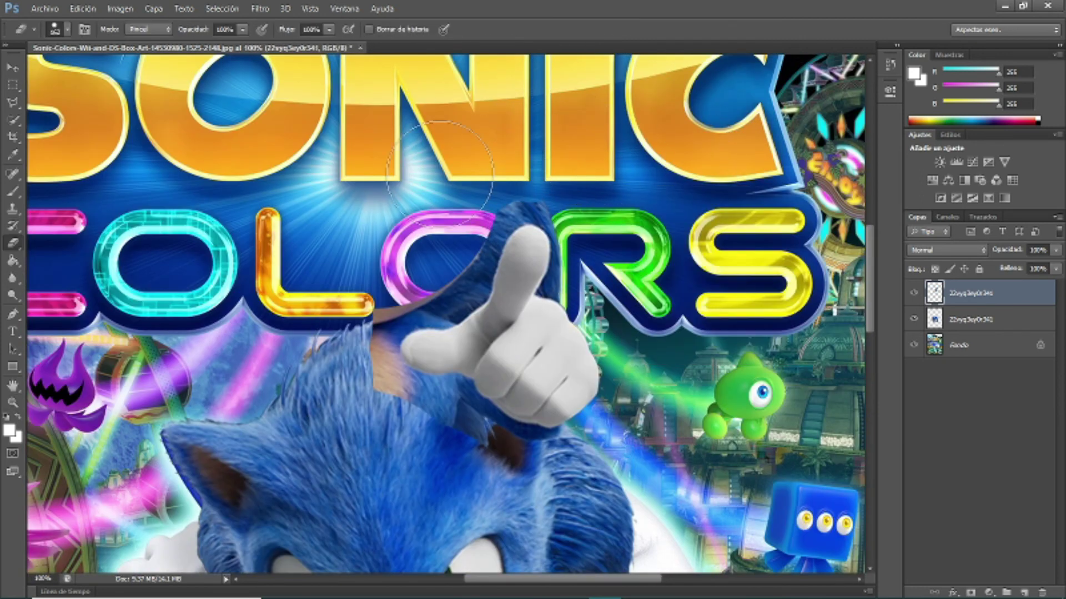
key(z)
click(488, 319)
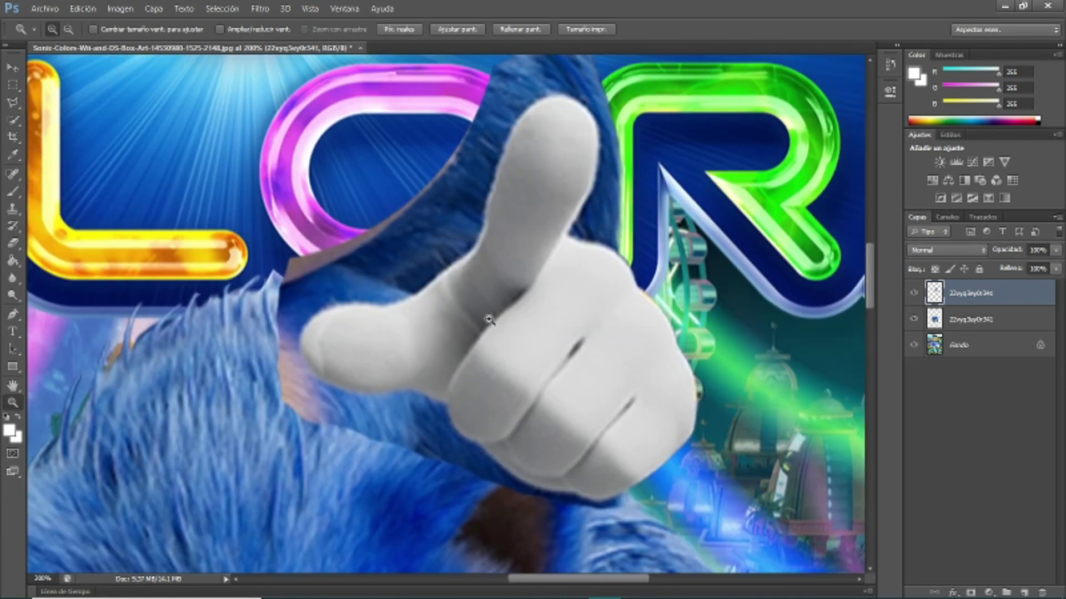
key(e)
- Erase the blue quill tip above the finger
scroll(456, 166, up, 1)
scroll(457, 167, up, 2)
right_click(392, 228)
key(Escape)
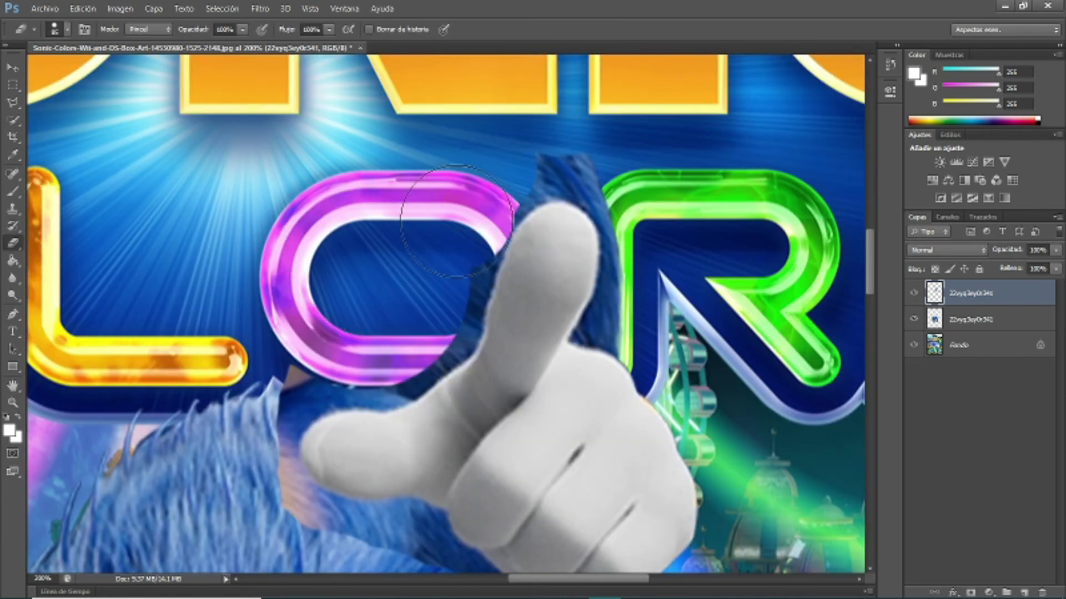
drag(504, 163, 637, 167)
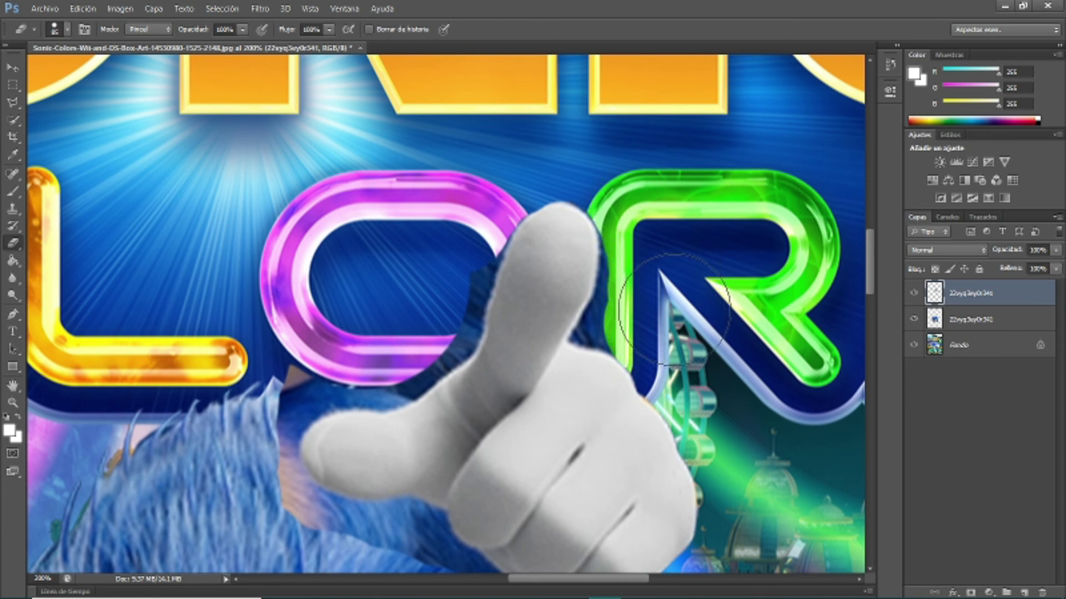
- Zoom closer on the finger edge and erase the dark blue quills beside it
right_click(709, 338)
ctrl+click(583, 336)
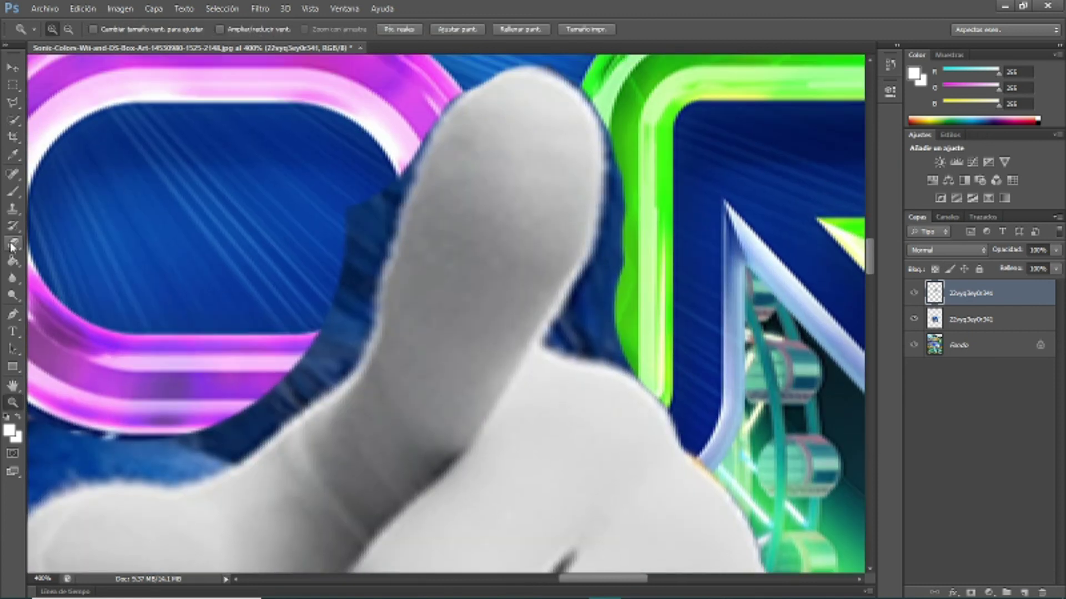
right_click(643, 327)
drag(616, 281, 627, 152)
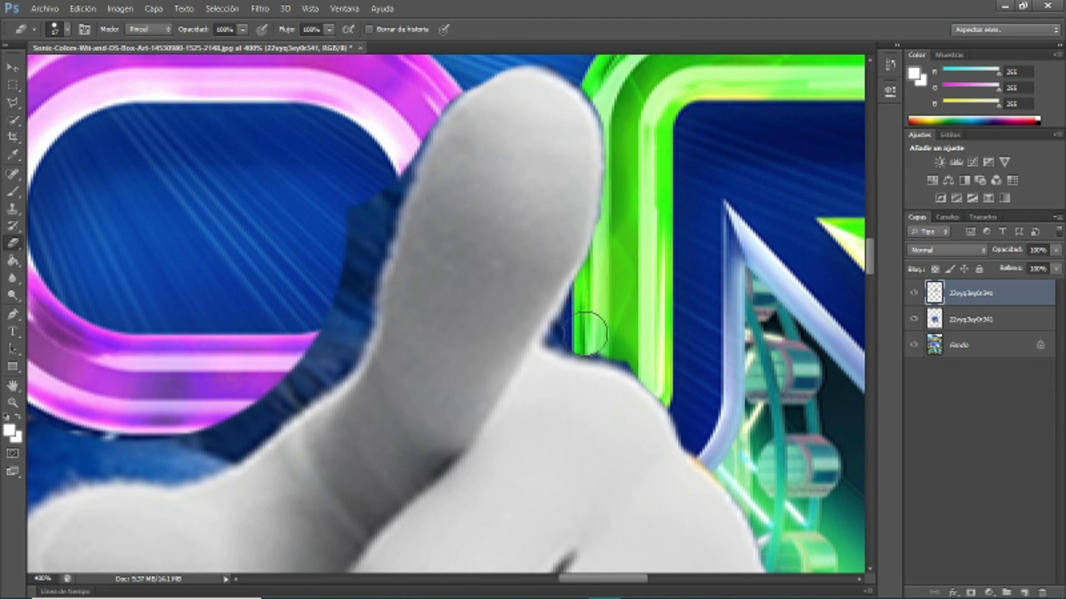
- Shrink the eraser brush, then enlarge it to about 27
right_click(610, 337)
drag(633, 364, 616, 364)
key(Return)
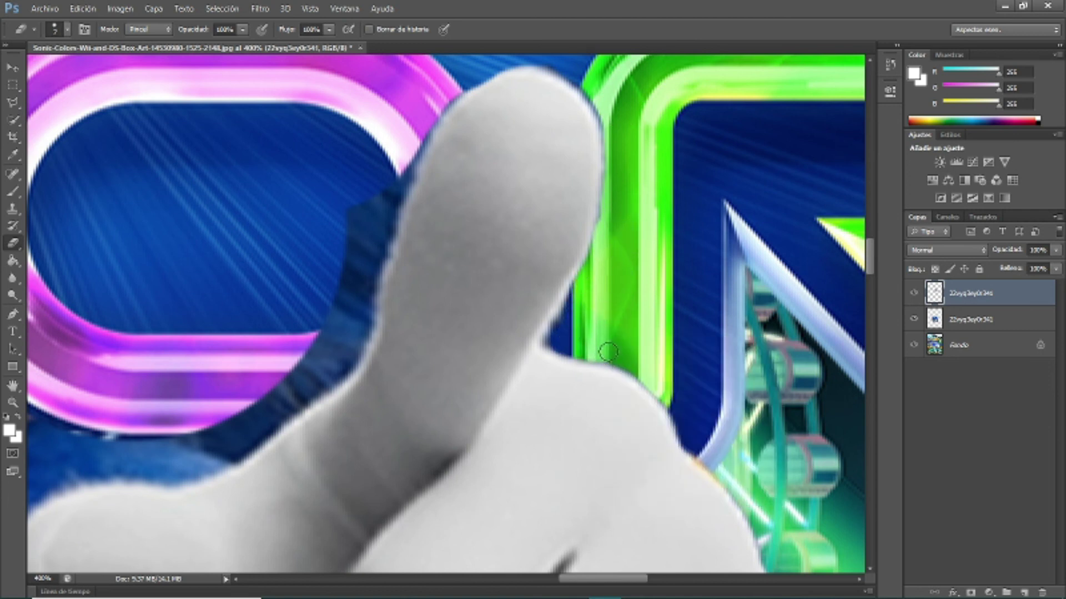
scroll(625, 351, up, 2)
right_click(616, 307)
drag(703, 305, 718, 305)
key(Return)
- Erase the dark blue along the thumb's left edge and the notch under the pink band
scroll(633, 294, up, 1)
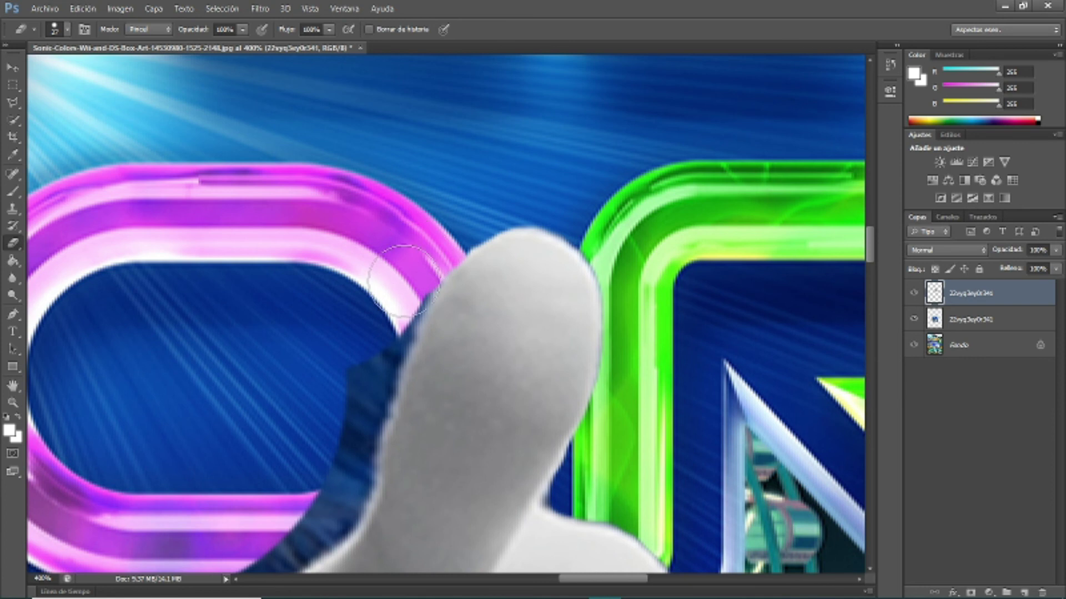
scroll(384, 235, down, 3)
mouse_move(368, 230)
mouse_down()
mouse_move(309, 357)
mouse_move(320, 381)
mouse_up()
scroll(341, 277, down, 1)
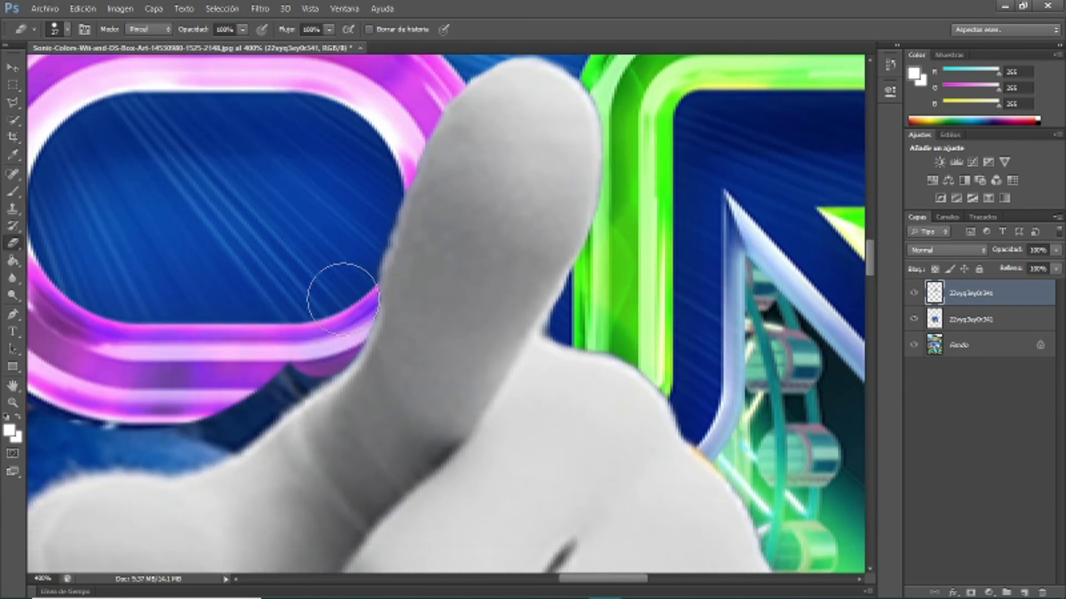
scroll(342, 299, down, 2)
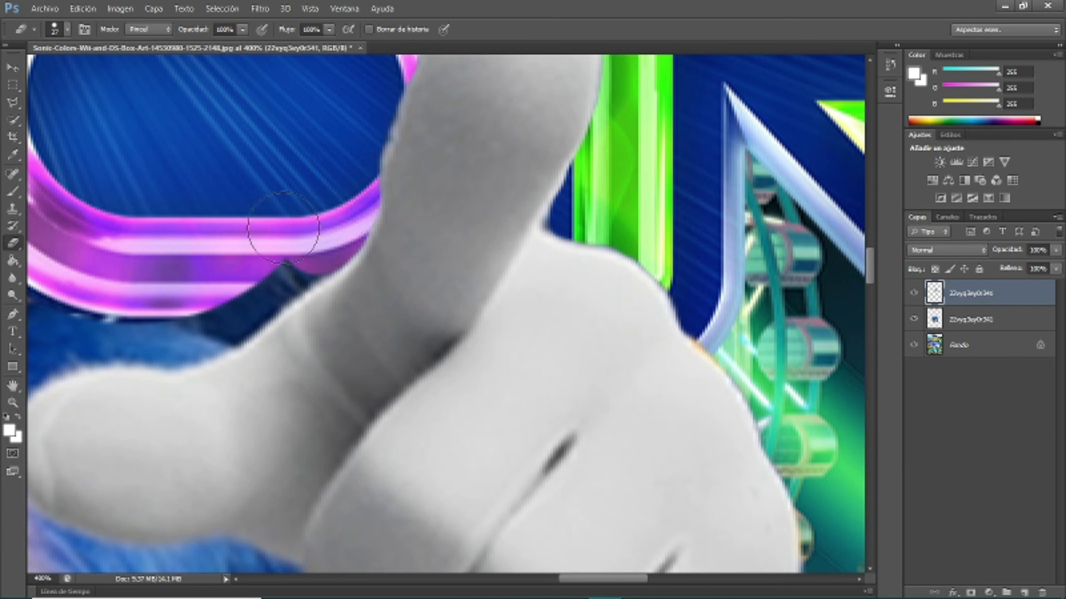
scroll(283, 228, down, 1)
drag(287, 216, 212, 277)
- Erase dark blue to reveal the fur spikes, undoing the strokes that cut the glove's left edge
scroll(481, 470, left, 5)
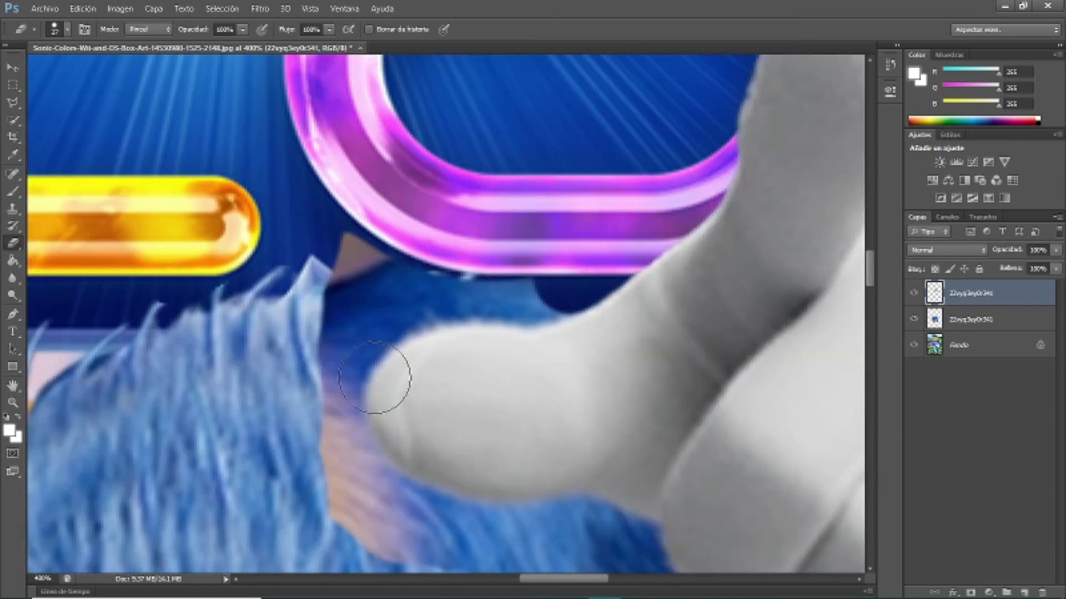
mouse_move(537, 292)
mouse_down()
mouse_move(414, 280)
mouse_move(452, 290)
mouse_move(333, 428)
mouse_move(374, 315)
mouse_up()
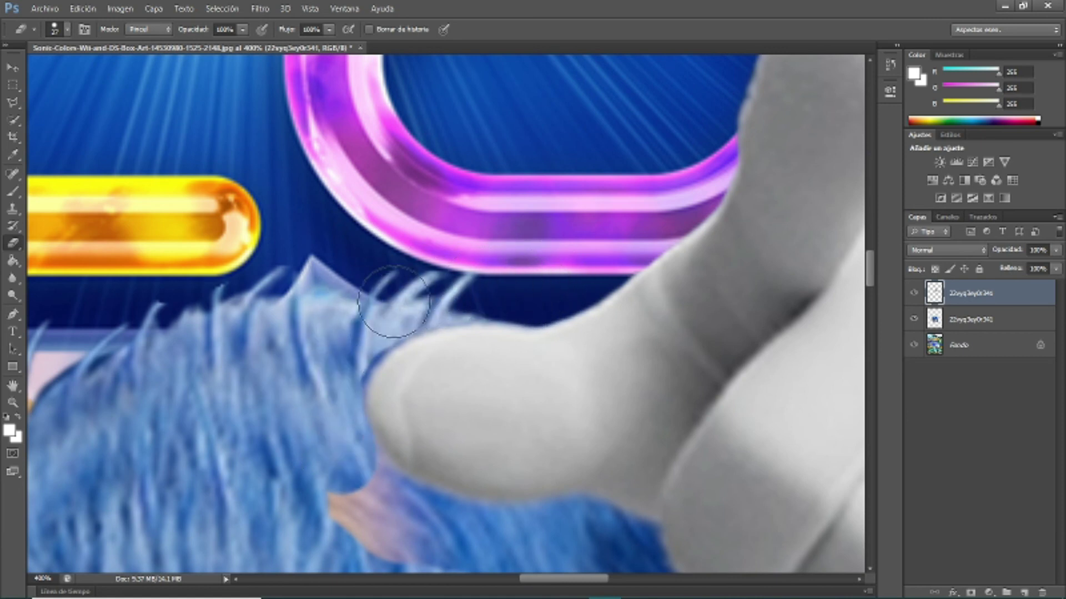
drag(326, 399, 397, 319)
click(73, 6)
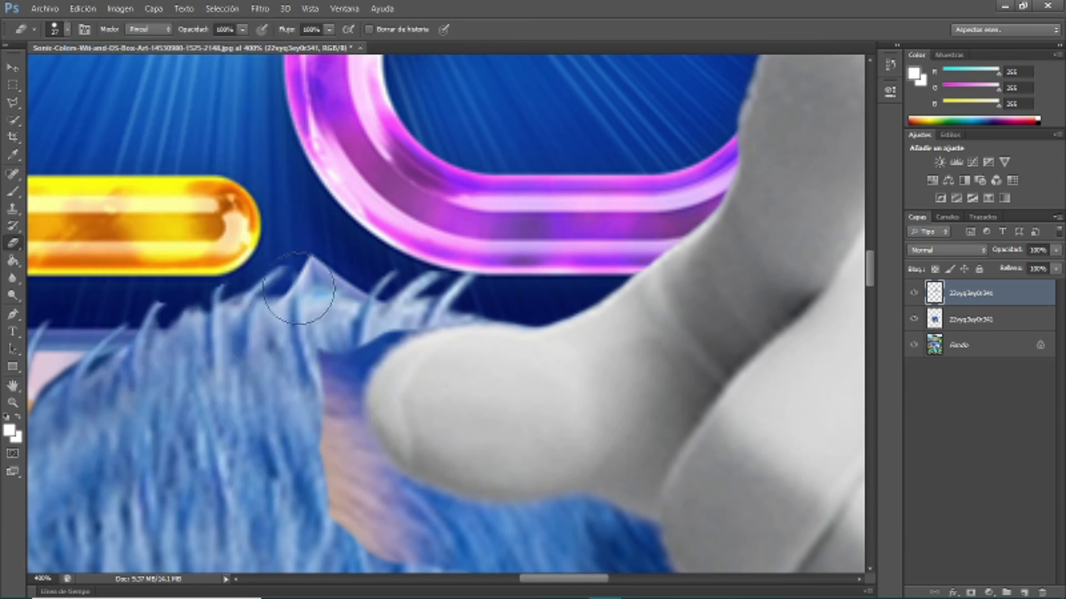
drag(408, 355, 333, 461)
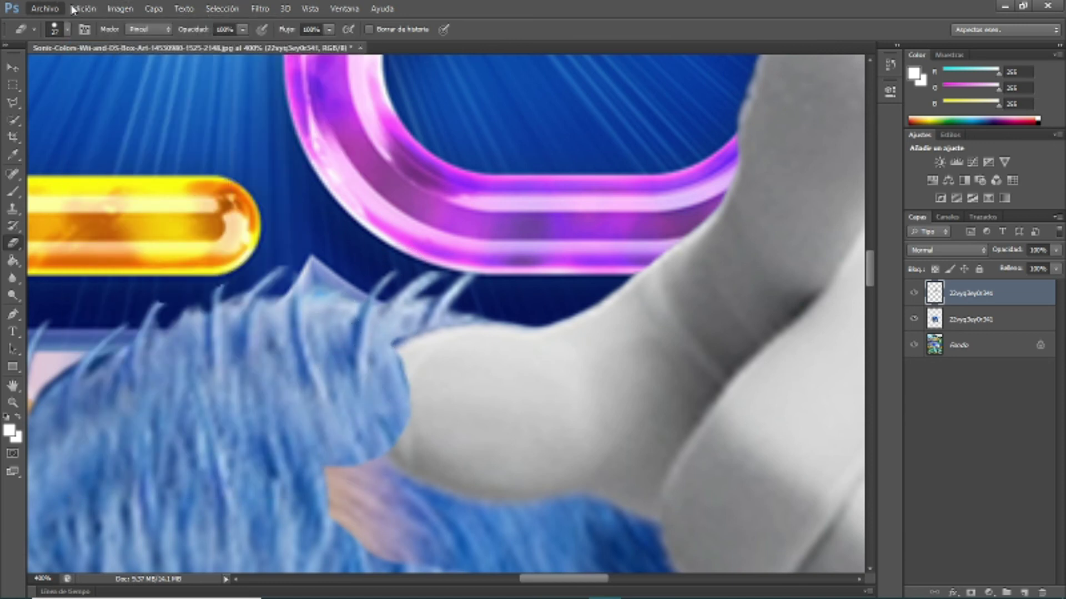
click(72, 8)
click(95, 46)
click(83, 9)
click(94, 45)
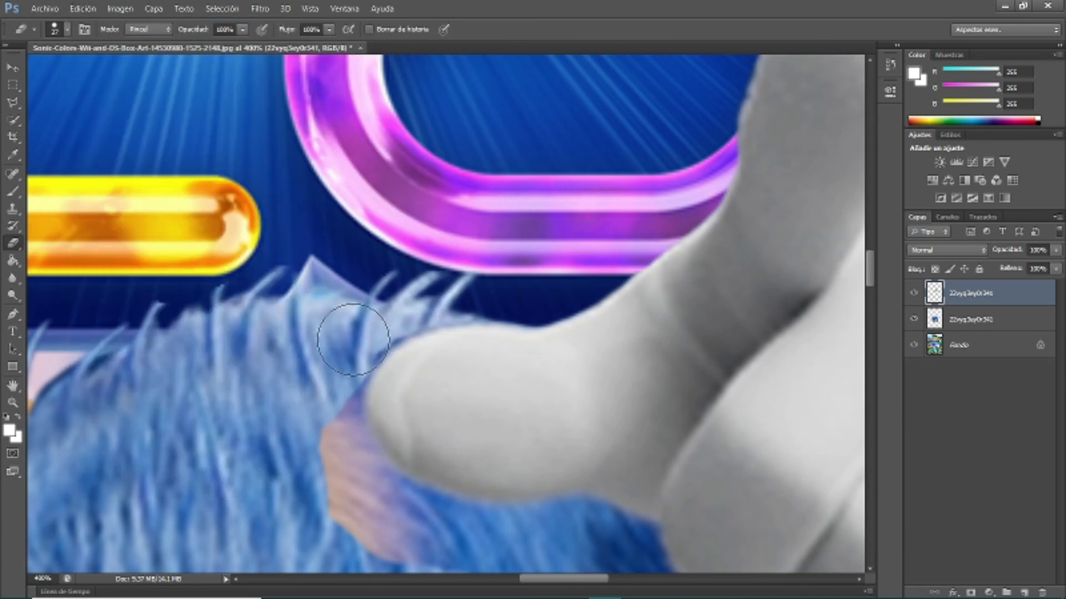
- Erase the fur overlapping the glove's lower edge
scroll(363, 320, down, 2)
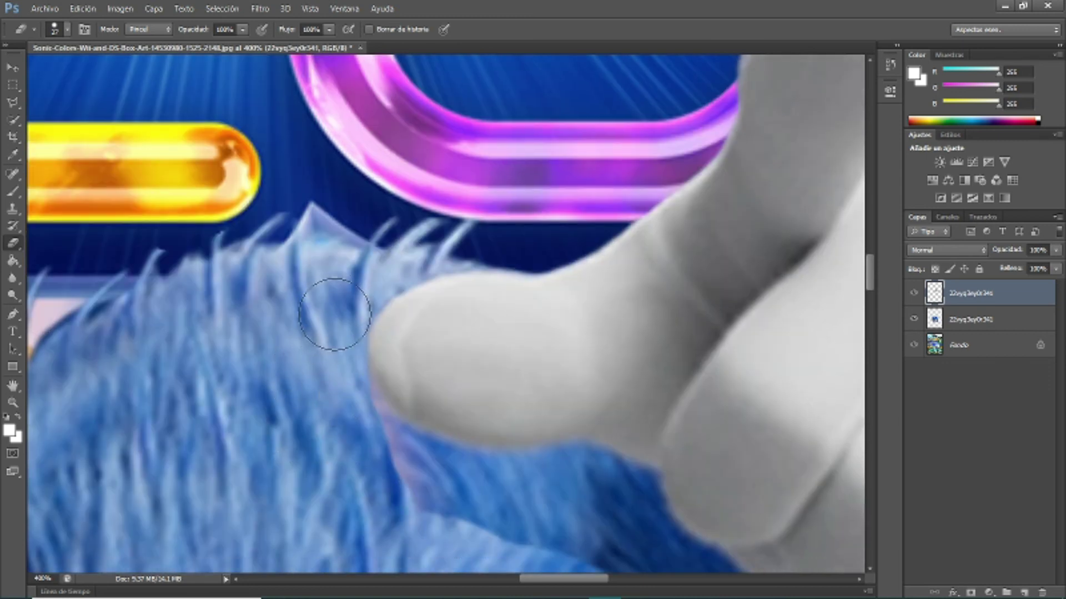
scroll(377, 450, down, 4)
mouse_move(442, 360)
mouse_down()
mouse_move(519, 376)
mouse_move(583, 369)
mouse_up()
scroll(594, 405, down, 4)
drag(708, 350, 643, 309)
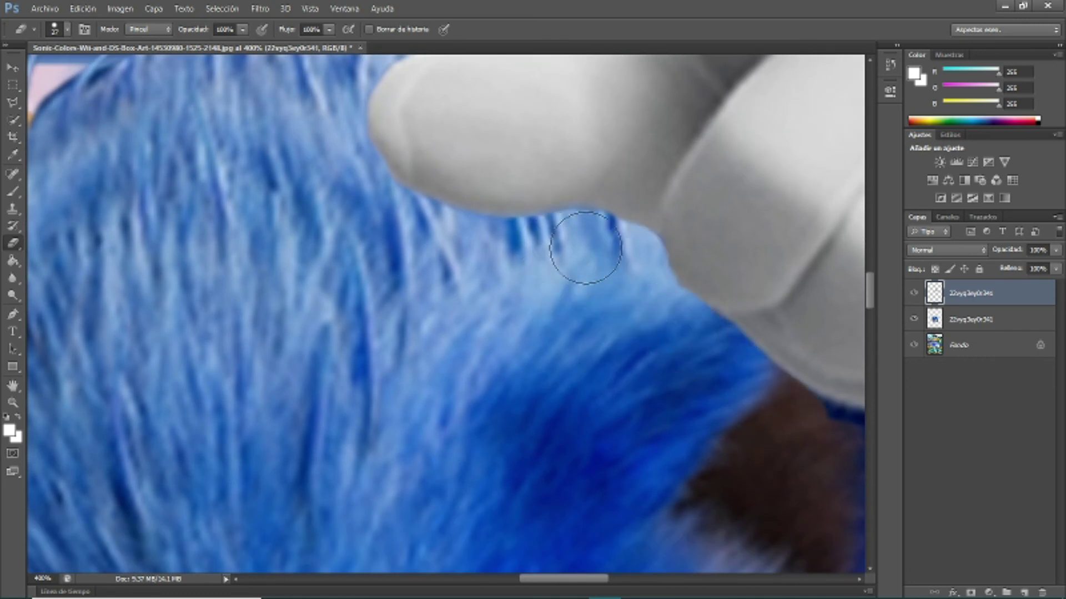
scroll(585, 249, right, 8)
scroll(340, 281, right, 2)
scroll(340, 281, right, 3)
scroll(545, 365, right, 2)
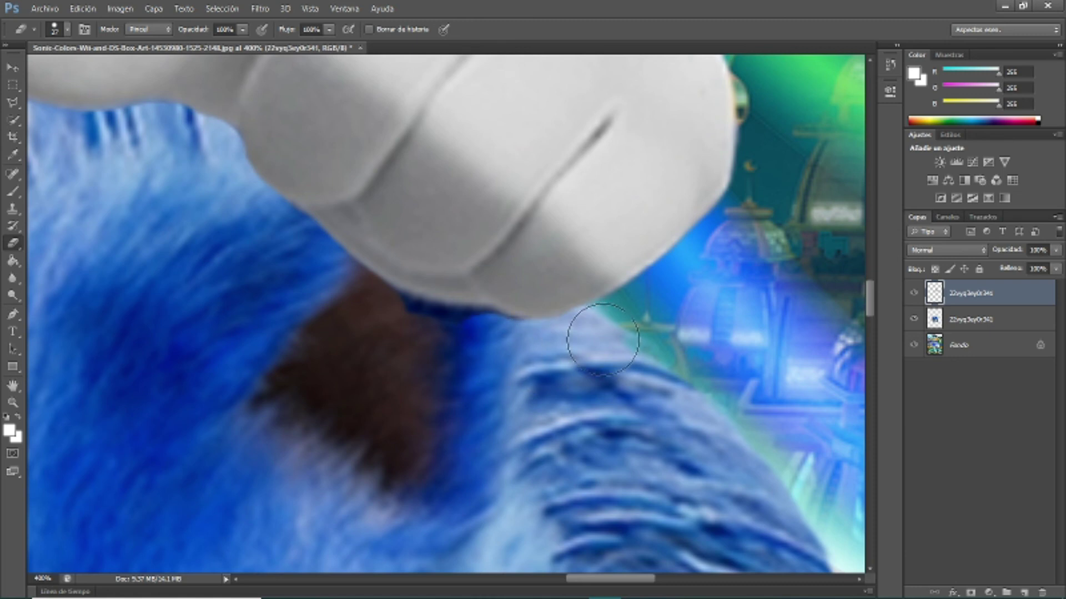
scroll(417, 335, up, 7)
scroll(464, 423, up, 7)
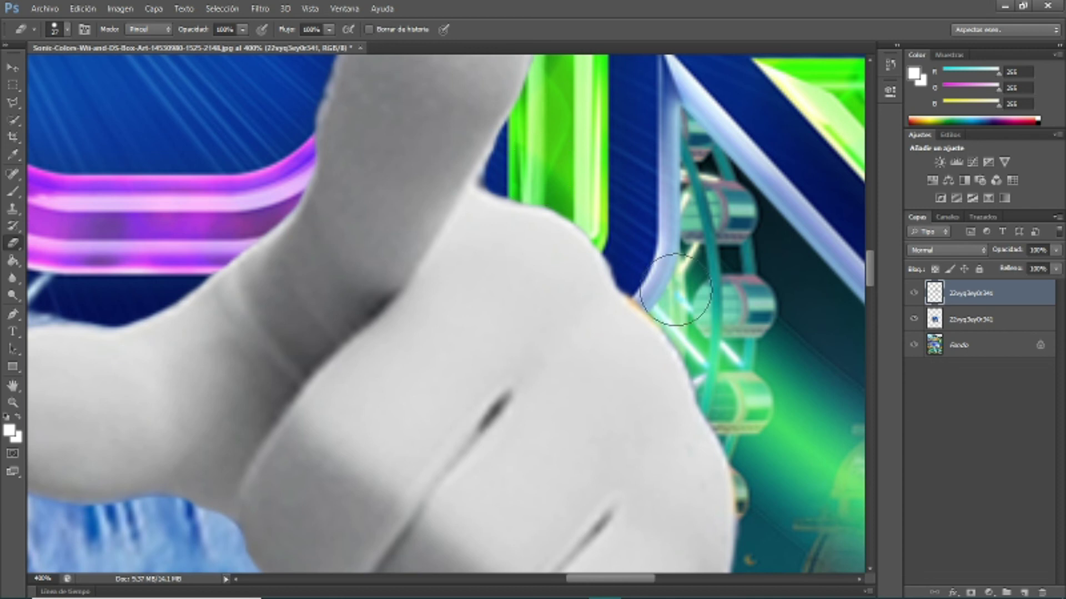
scroll(675, 289, down, 3)
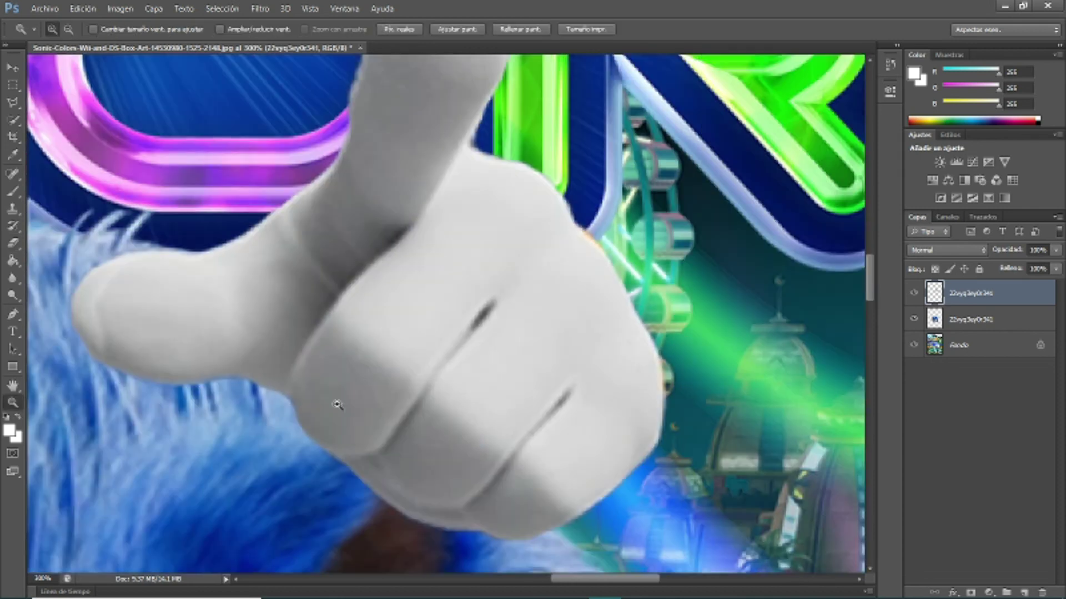
- At 300% zoom, erase the glove's raised finger to reveal the letters, then enlarge the eraser
alt+click(478, 191)
right_click(478, 191)
key(Return)
mouse_move(444, 138)
mouse_down()
mouse_move(389, 233)
mouse_move(486, 245)
mouse_up()
scroll(388, 222, down, 2)
scroll(357, 333, down, 2)
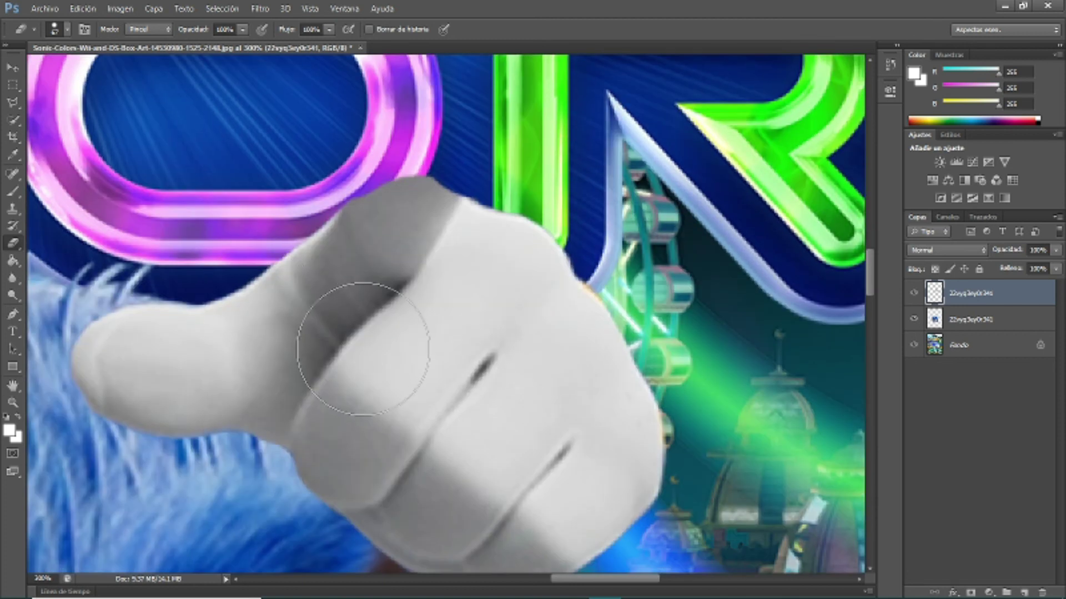
right_click(361, 426)
key(Return)
right_click(353, 424)
key(Return)
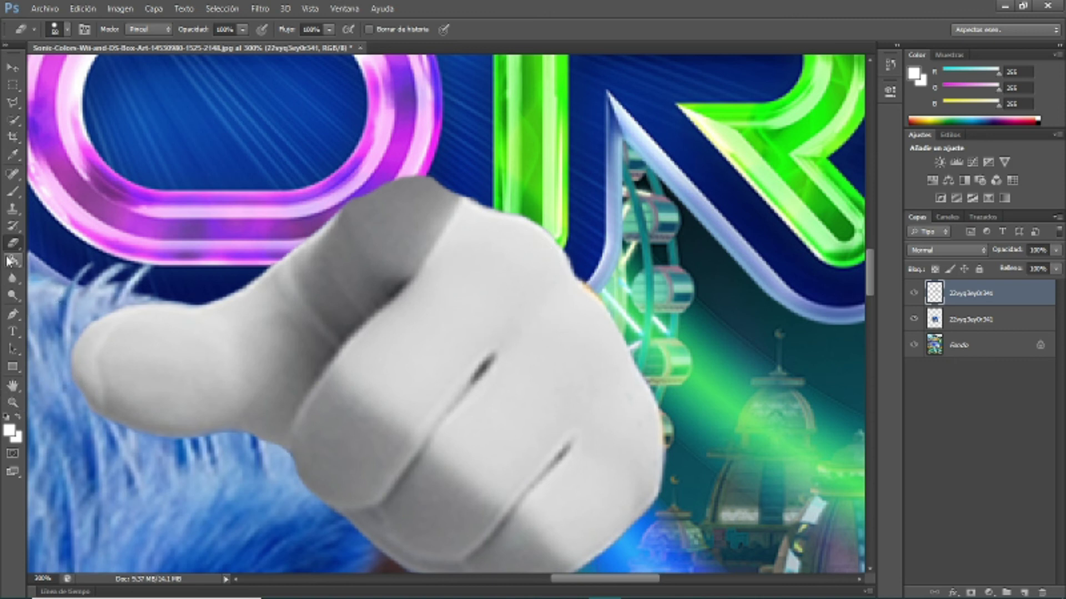
scroll(356, 333, down, 2)
- Clone Stamp glove texture from a glove area over the top of the fist
key(s)
right_click(357, 407)
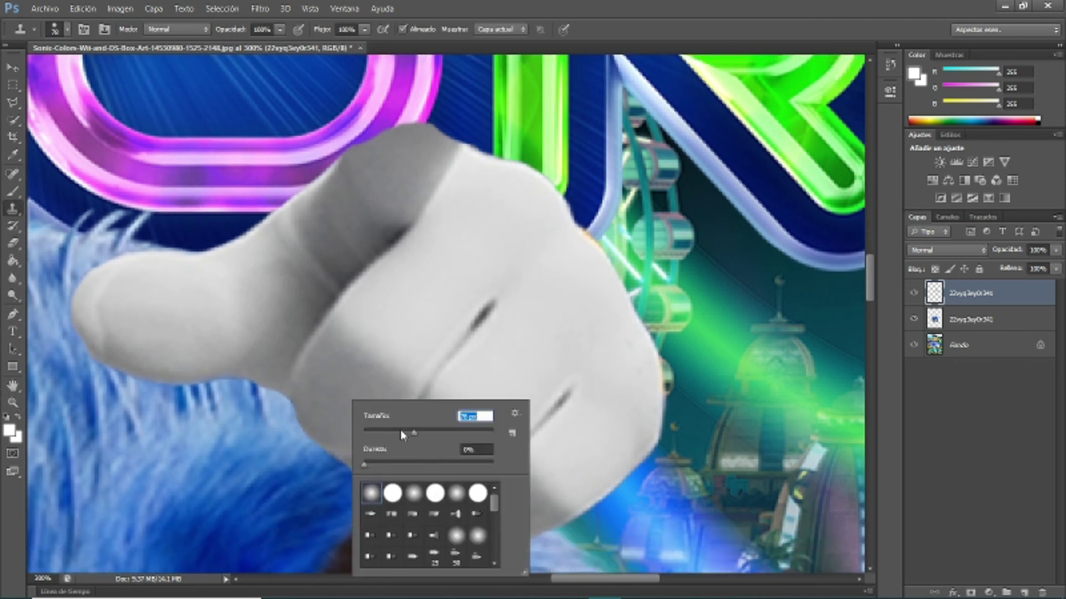
key(Return)
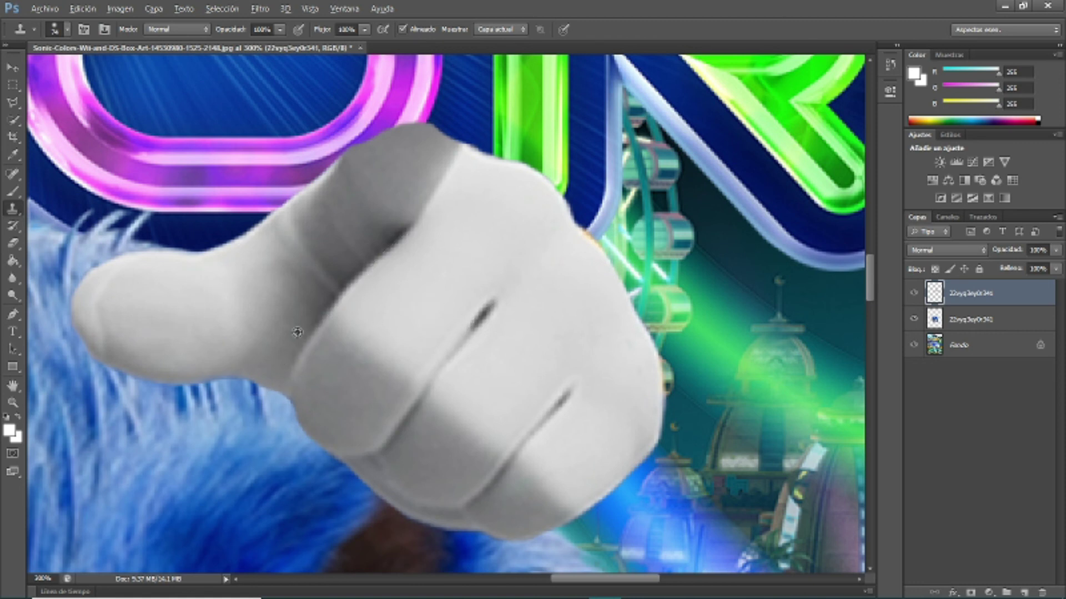
alt+click(342, 399)
mouse_move(295, 361)
mouse_down()
mouse_move(256, 328)
mouse_move(285, 267)
mouse_move(393, 166)
mouse_move(448, 190)
mouse_move(310, 268)
mouse_move(417, 155)
mouse_up()
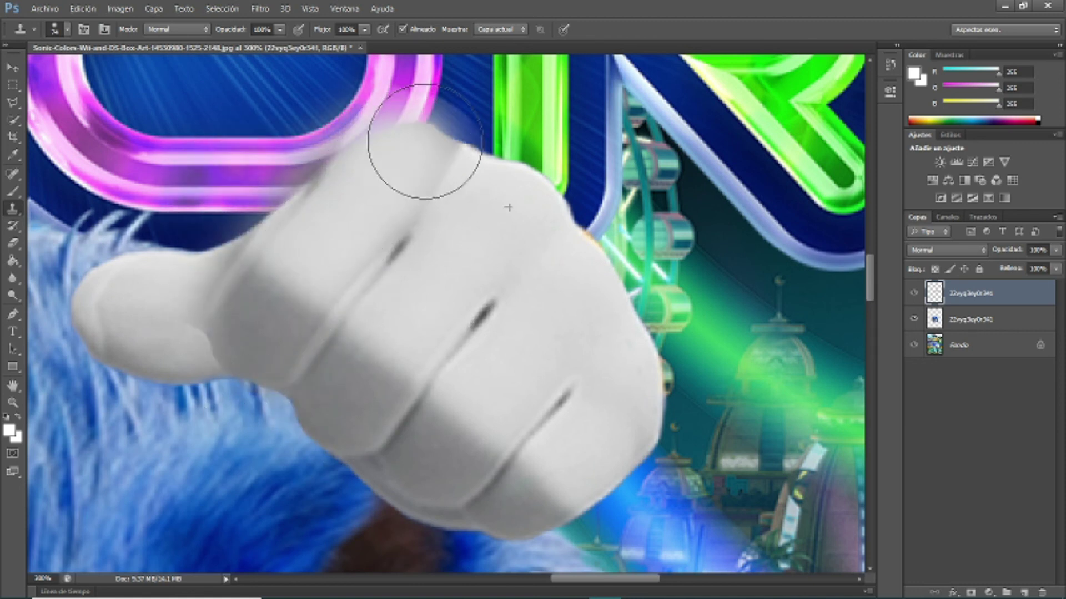
- Erase the stray cloned grey above the glove top
scroll(416, 155, up, 2)
scroll(388, 167, up, 1)
key(e)
mouse_move(345, 183)
mouse_down()
mouse_move(385, 159)
mouse_move(496, 198)
mouse_up()
scroll(389, 183, down, 2)
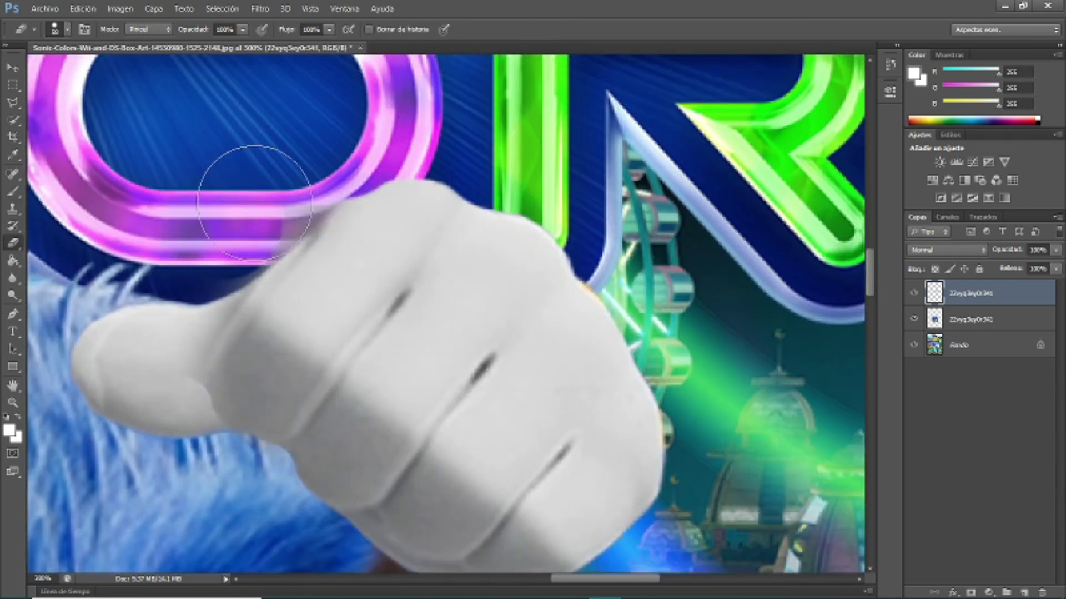
scroll(211, 178, down, 1)
scroll(172, 211, down, 1)
scroll(166, 250, down, 2)
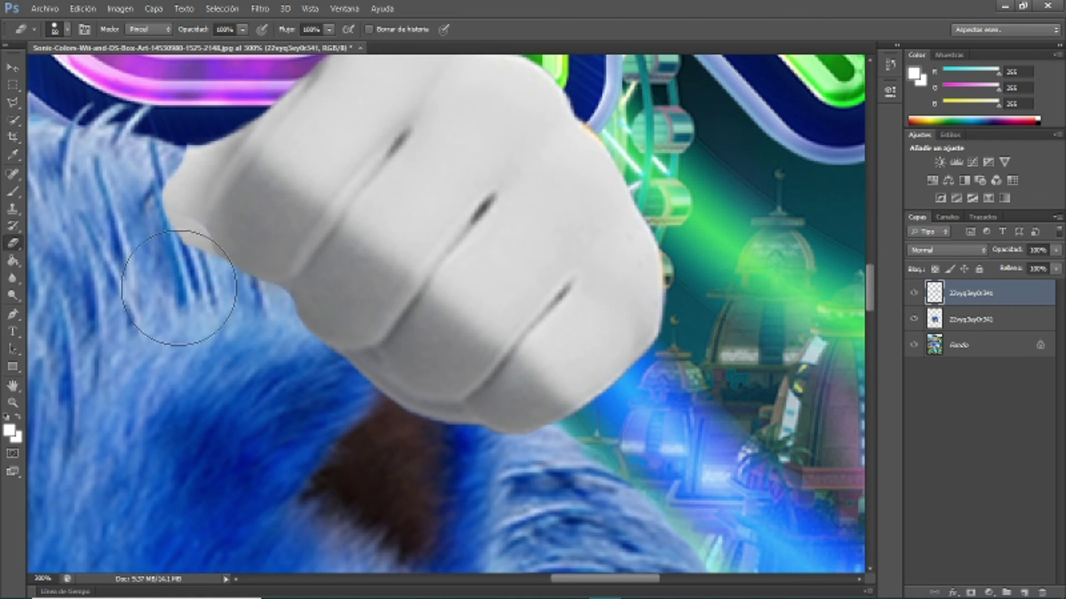
scroll(192, 172, up, 2)
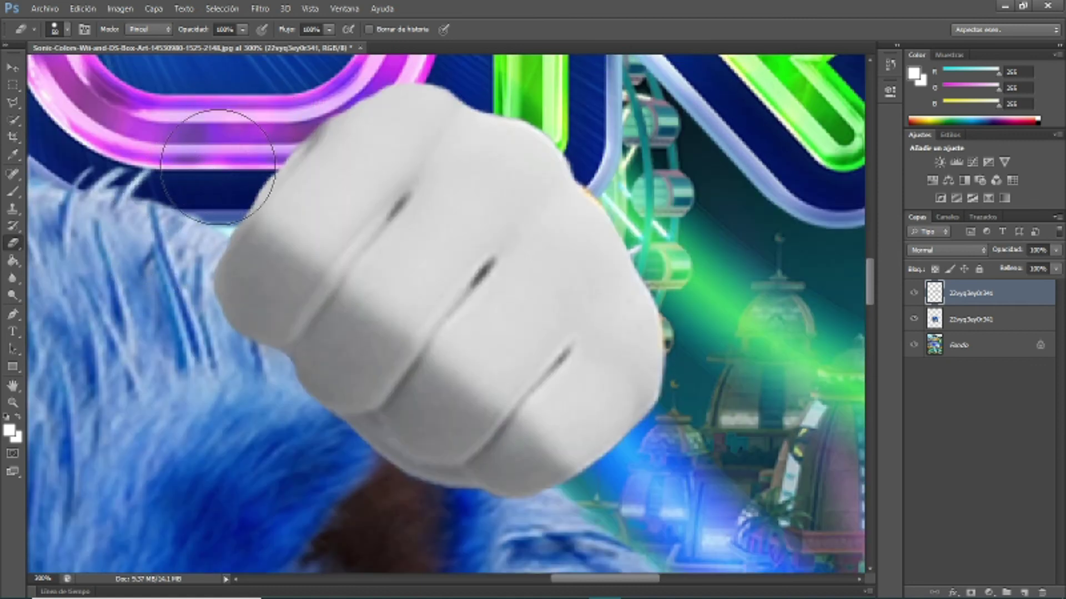
scroll(171, 247, up, 2)
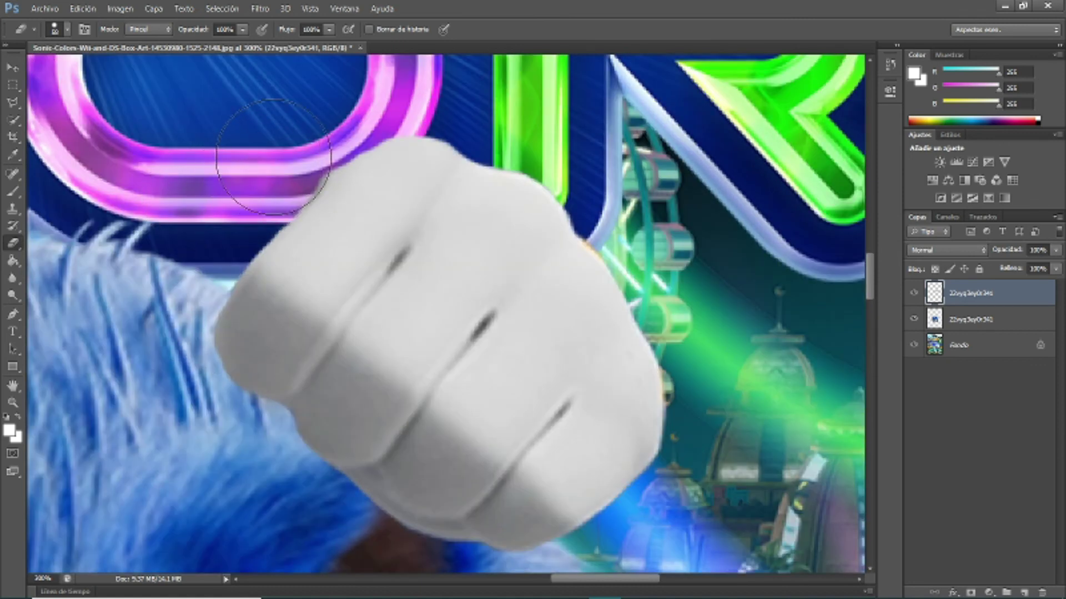
scroll(320, 189, up, 2)
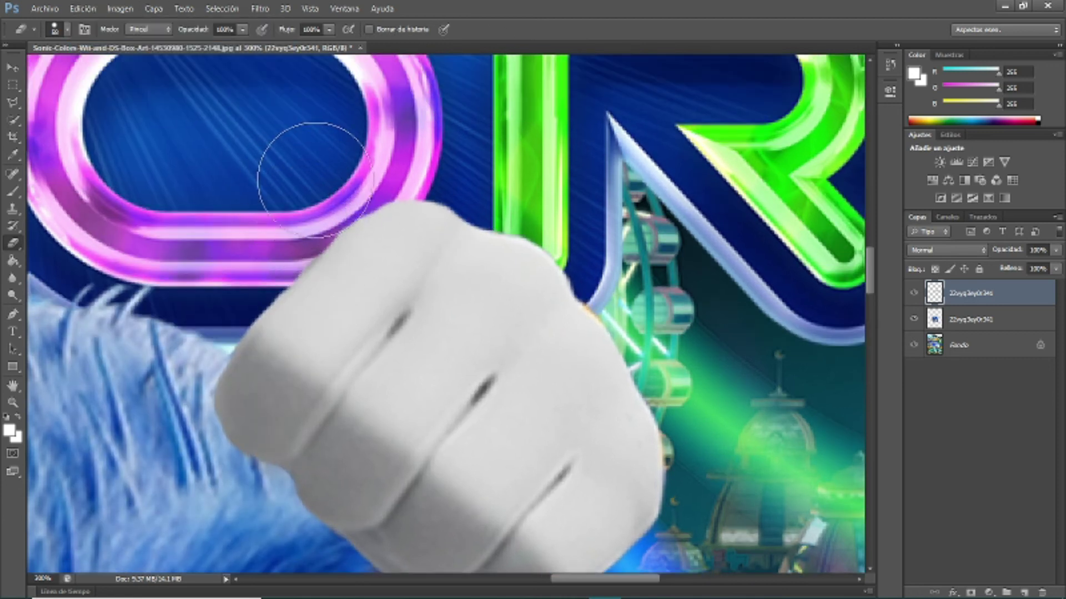
scroll(155, 379, down, 4)
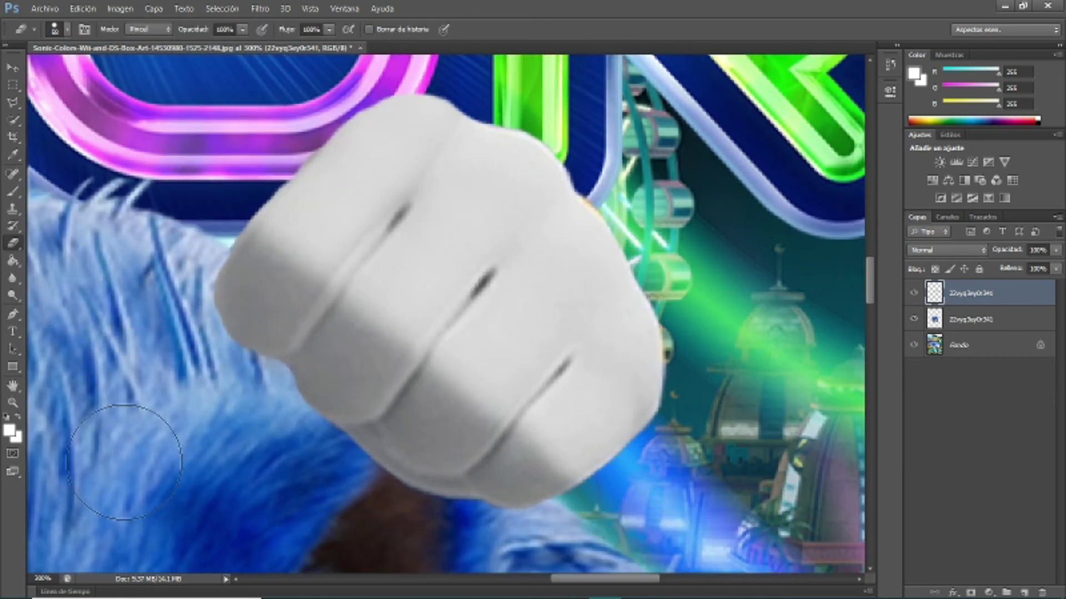
scroll(124, 462, down, 3)
- Fit the whole cover in the view
click(503, 588)
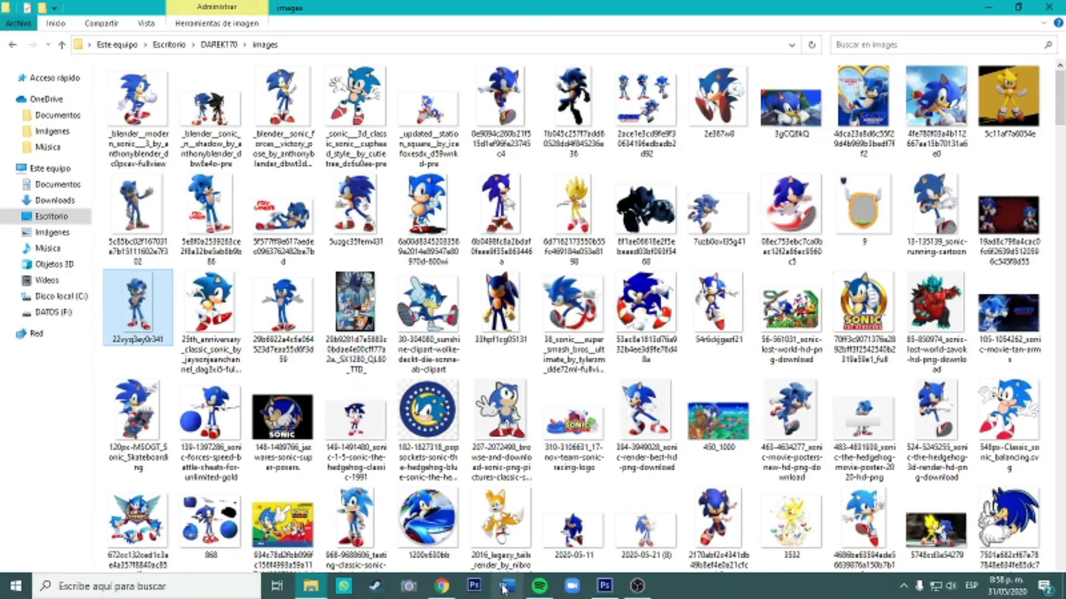
click(503, 589)
right_click(357, 331)
click(411, 341)
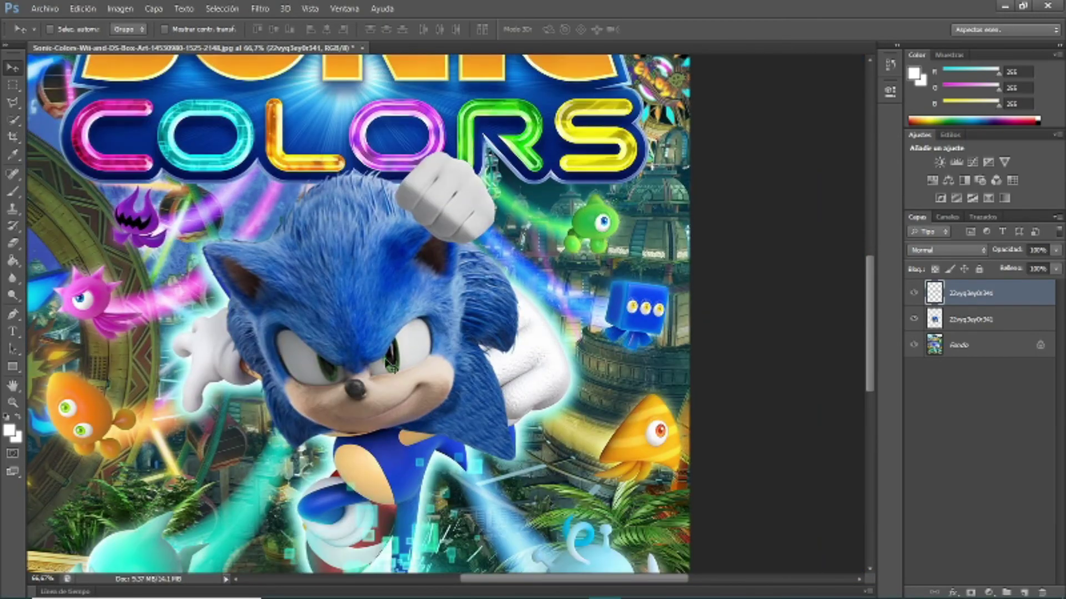
- Drag the movie Sonic image from the folder onto the cover and commit it
click(503, 588)
scroll(583, 327, up, 1)
drag(716, 333, 446, 313)
key(e)
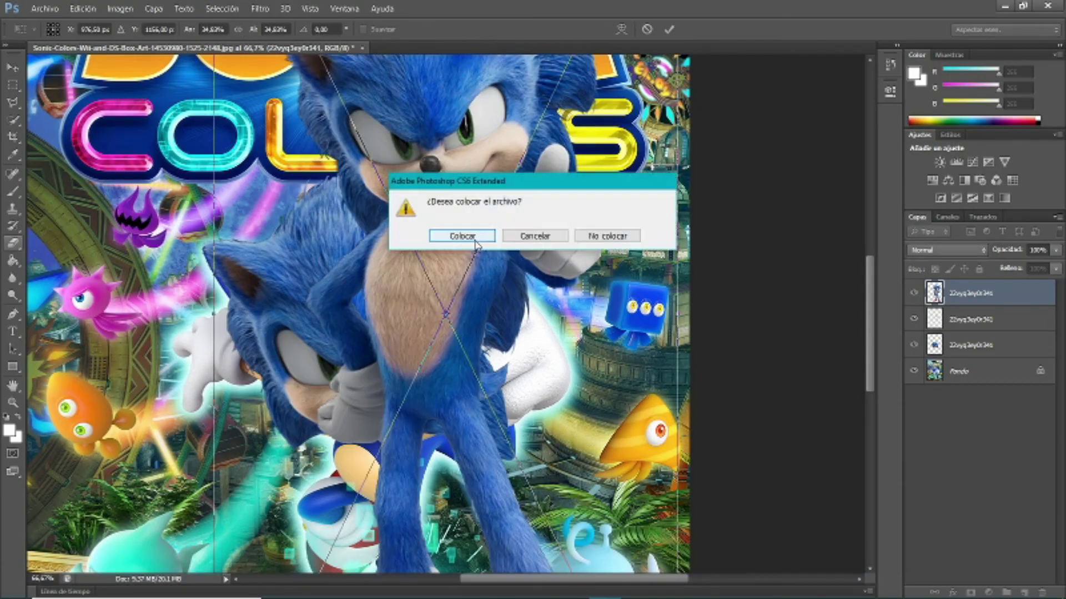
click(475, 238)
- Resize the Eraser brush and erase around the fist
right_click(366, 294)
key(Return)
scroll(305, 322, up, 1)
drag(472, 138, 583, 250)
scroll(344, 388, down, 4)
scroll(345, 419, down, 1)
drag(346, 393, 472, 267)
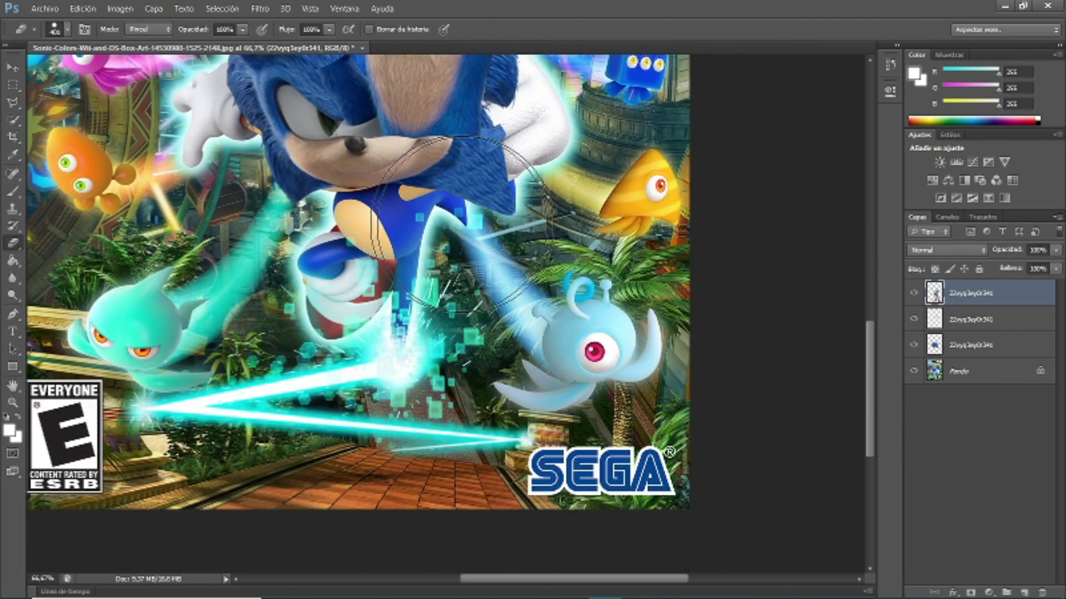
scroll(389, 311, up, 5)
mouse_move(422, 311)
mouse_down()
mouse_move(484, 322)
mouse_move(440, 124)
mouse_up()
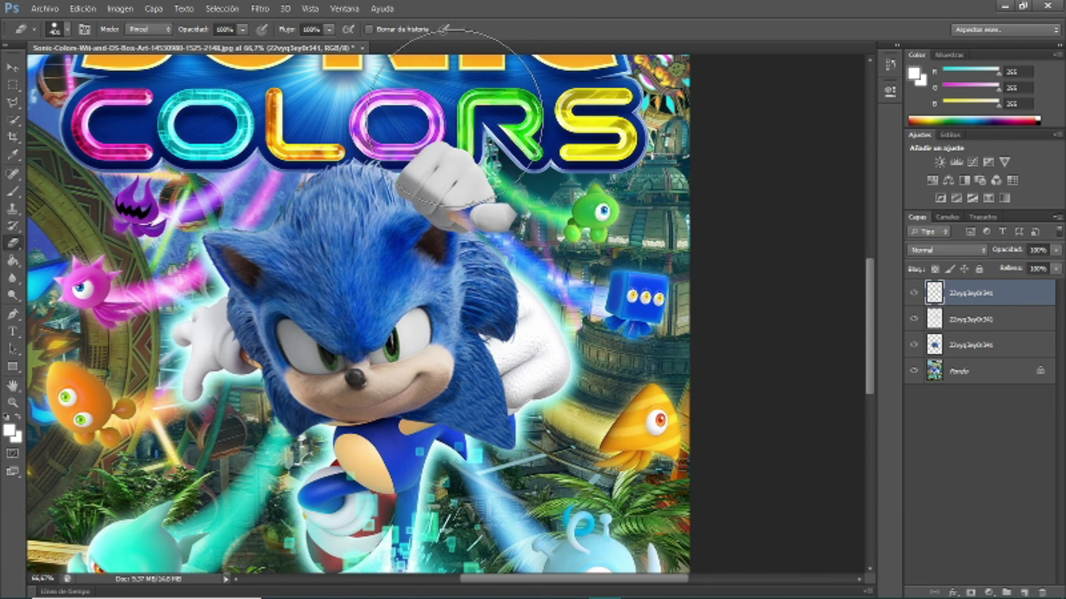
- Zoom in on the fist and erase the orange patch and the blue patch beside the thumb
ctrl+click(480, 221)
right_click(333, 258)
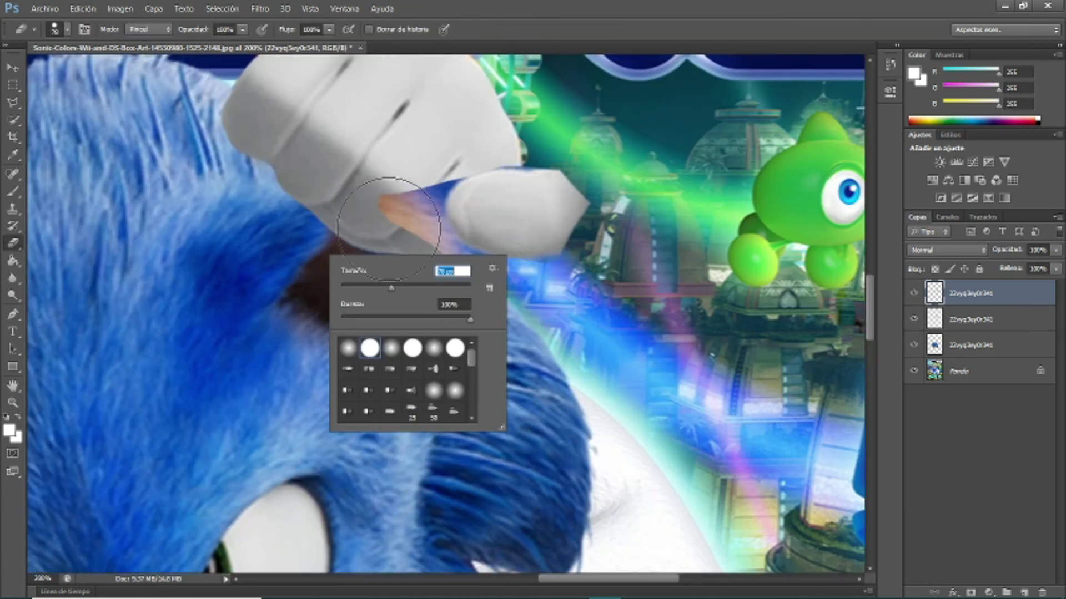
drag(416, 222, 507, 312)
drag(416, 262, 459, 126)
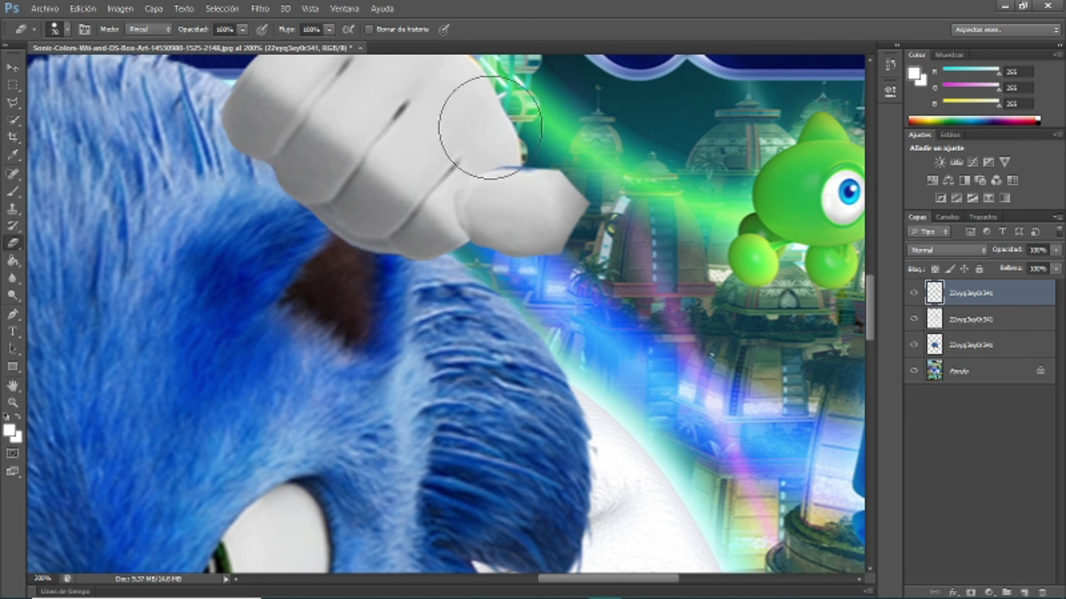
- Move the thumb piece left onto the fist, then rotate and scale it into place
click(11, 66)
drag(549, 202, 295, 214)
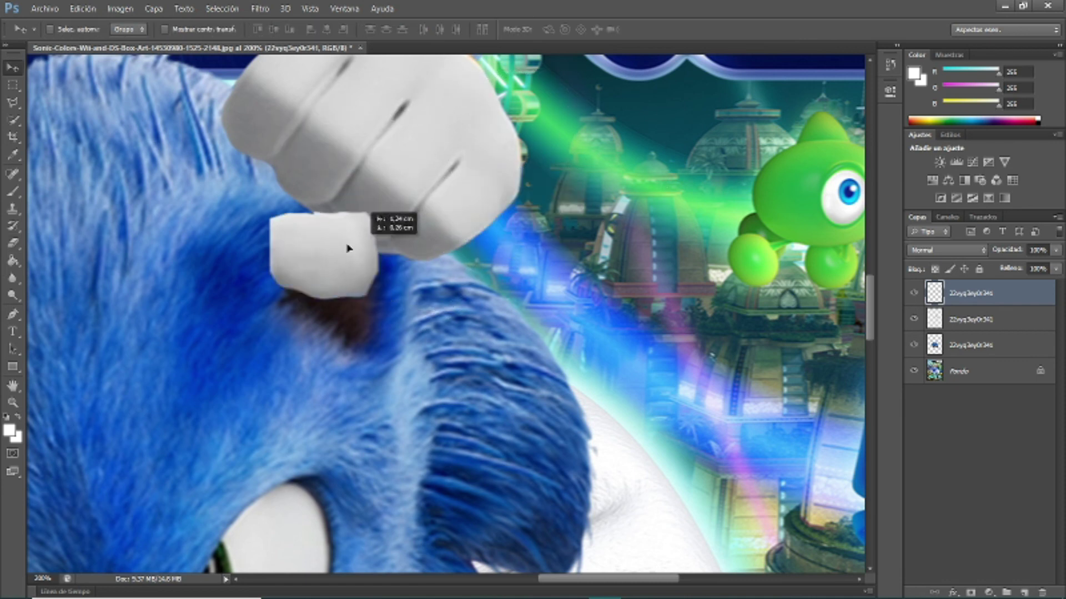
key(ctrl+t)
drag(355, 248, 187, 149)
drag(255, 239, 259, 196)
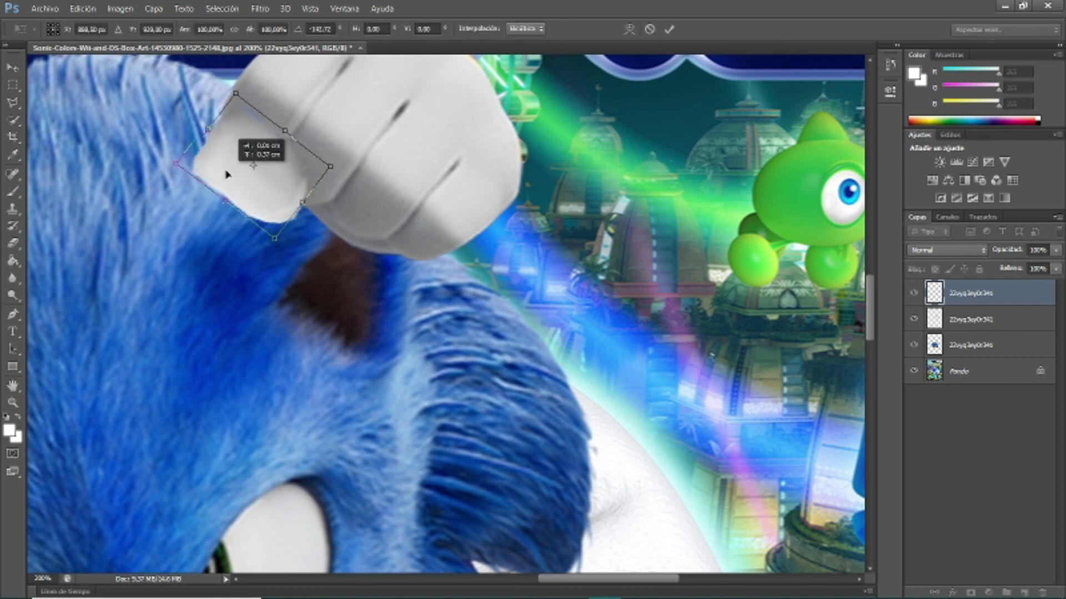
scroll(264, 267, up, 2)
drag(307, 285, 281, 273)
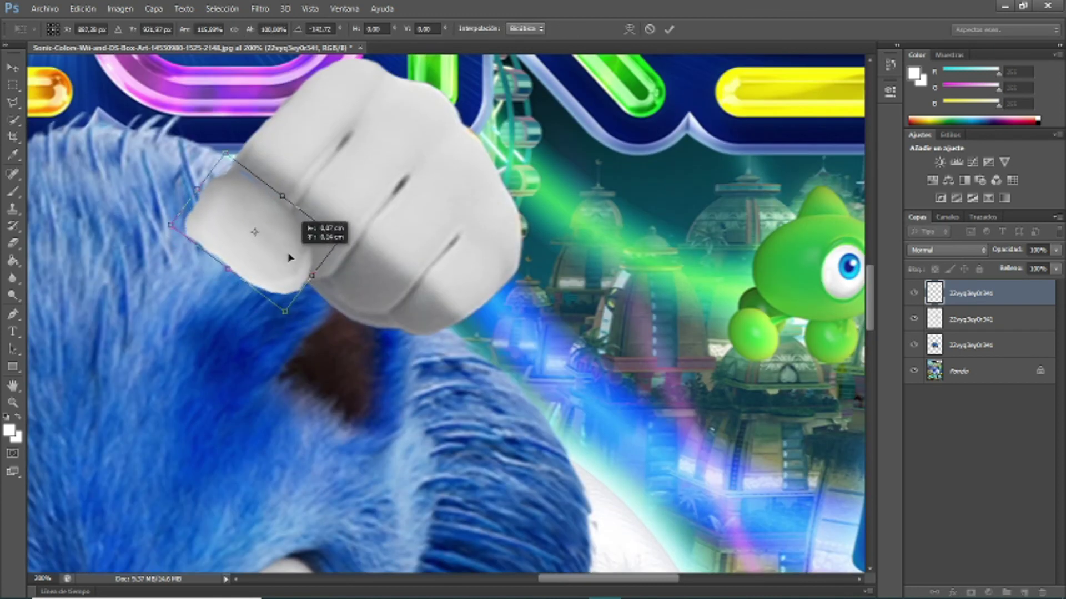
drag(286, 211, 284, 195)
key(Return)
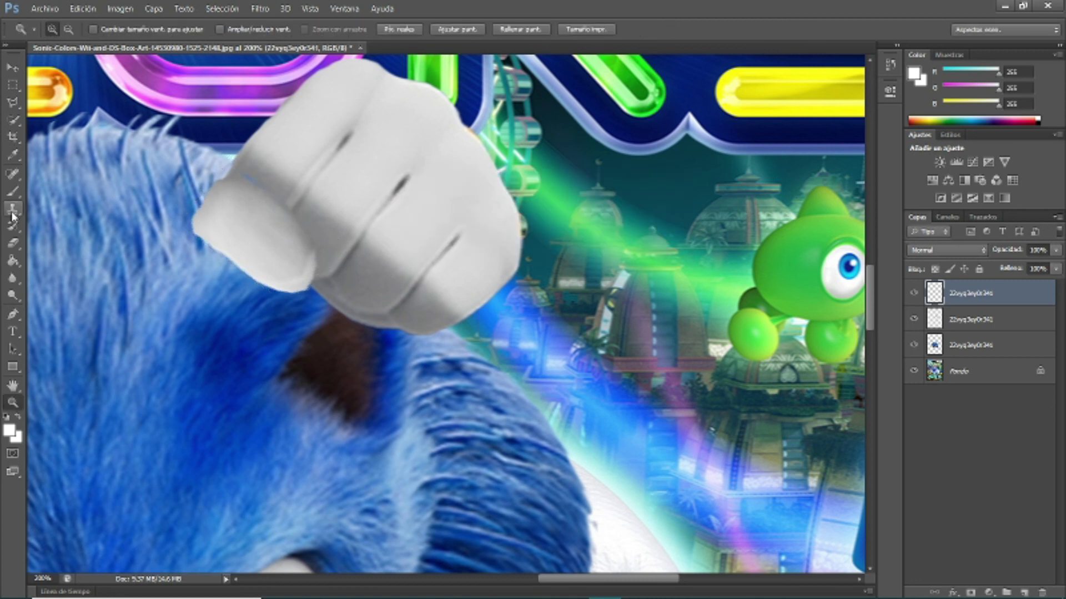
- Clone Stamp clean white over the dark spot on the thumb
click(12, 208)
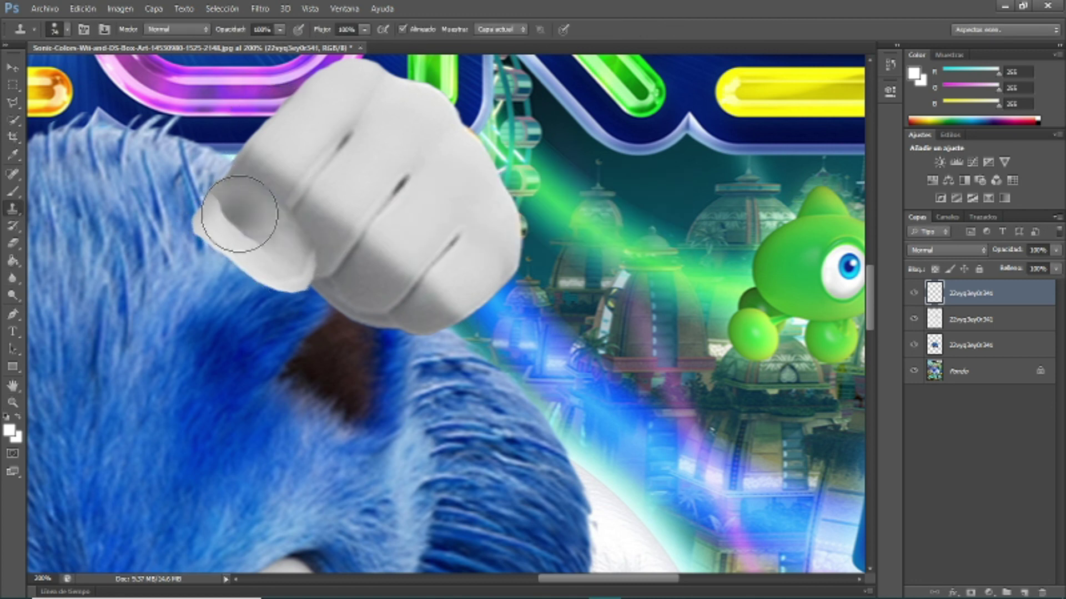
right_click(234, 220)
click(291, 309)
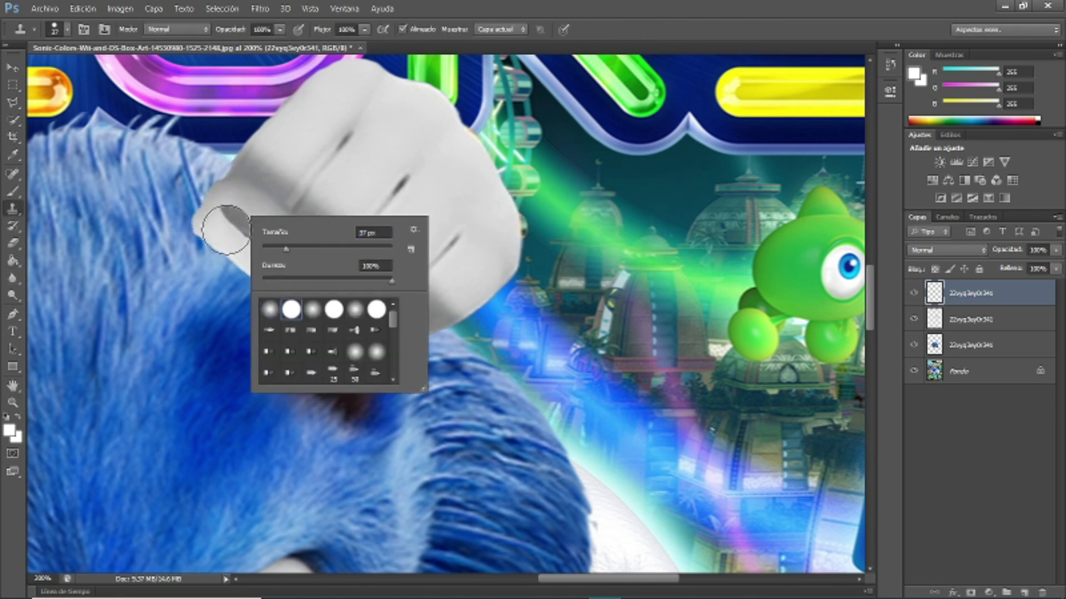
key(Return)
click(286, 258)
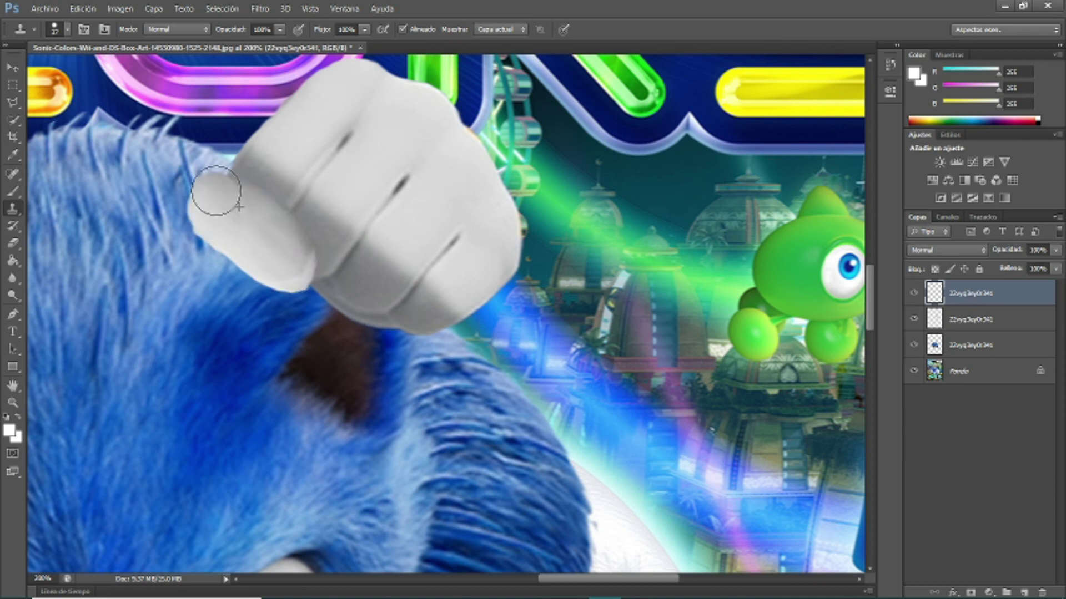
right_click(257, 218)
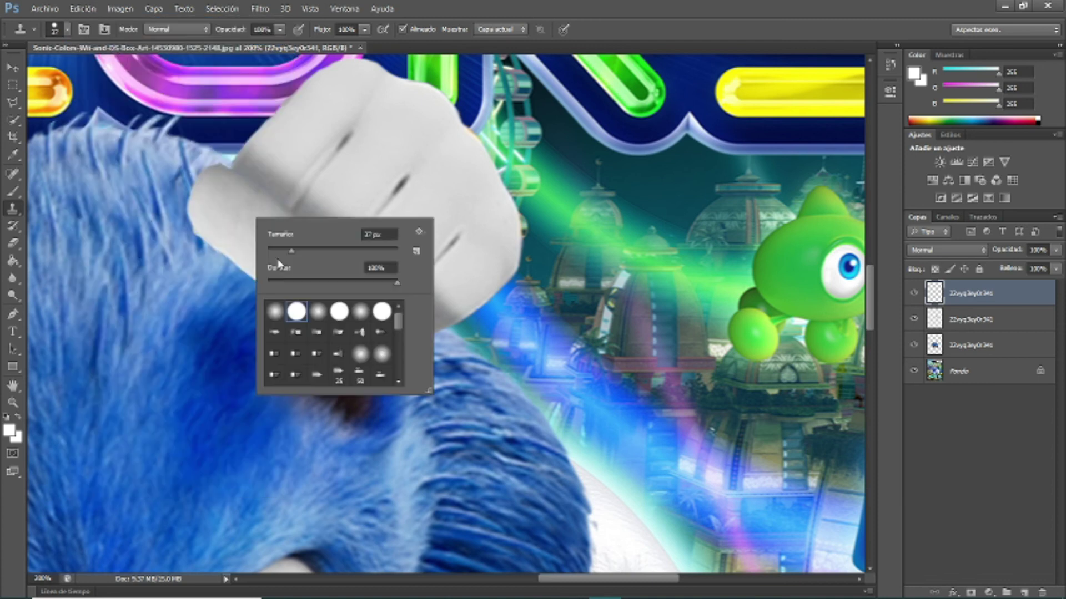
key(Return)
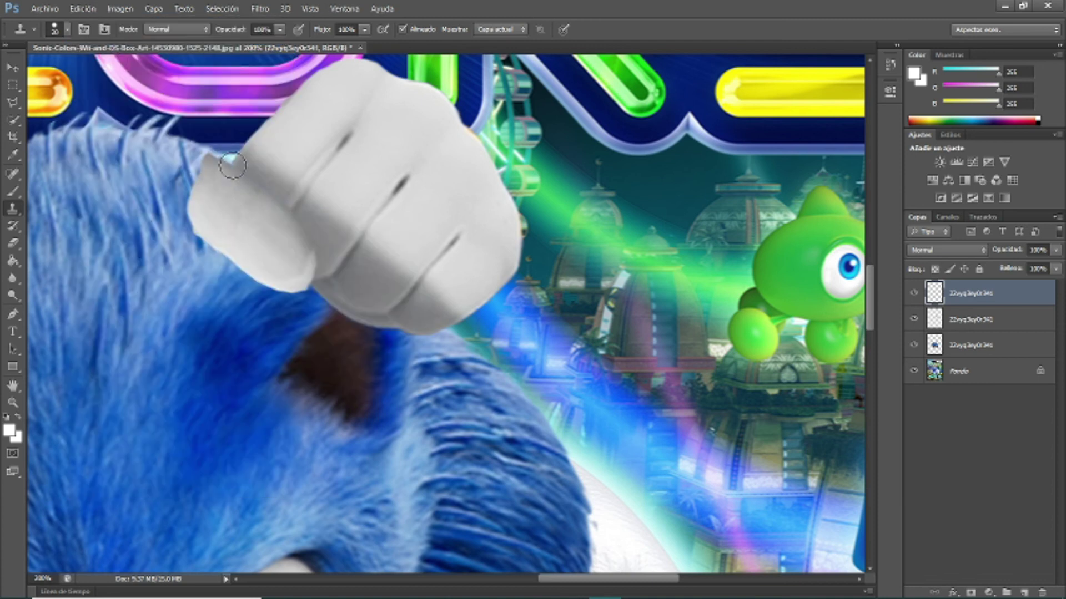
key(z)
click(231, 161)
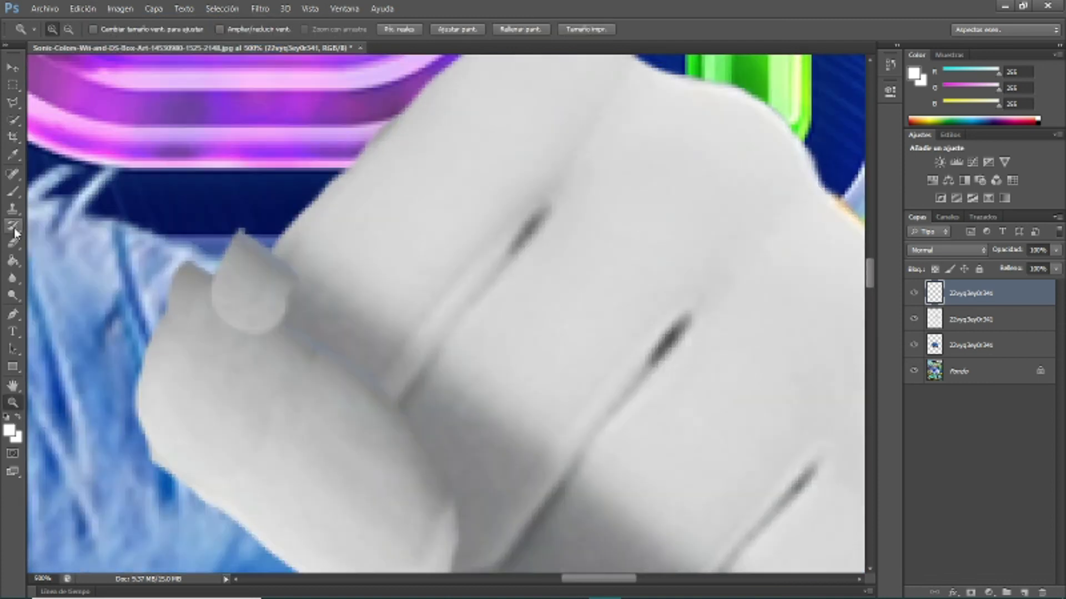
- Clone Stamp white over the rough knuckle edge where the thumb joins the fist
key(s)
right_click(294, 374)
key(Return)
mouse_move(211, 318)
mouse_down()
mouse_move(202, 273)
mouse_move(257, 232)
mouse_move(301, 218)
mouse_up()
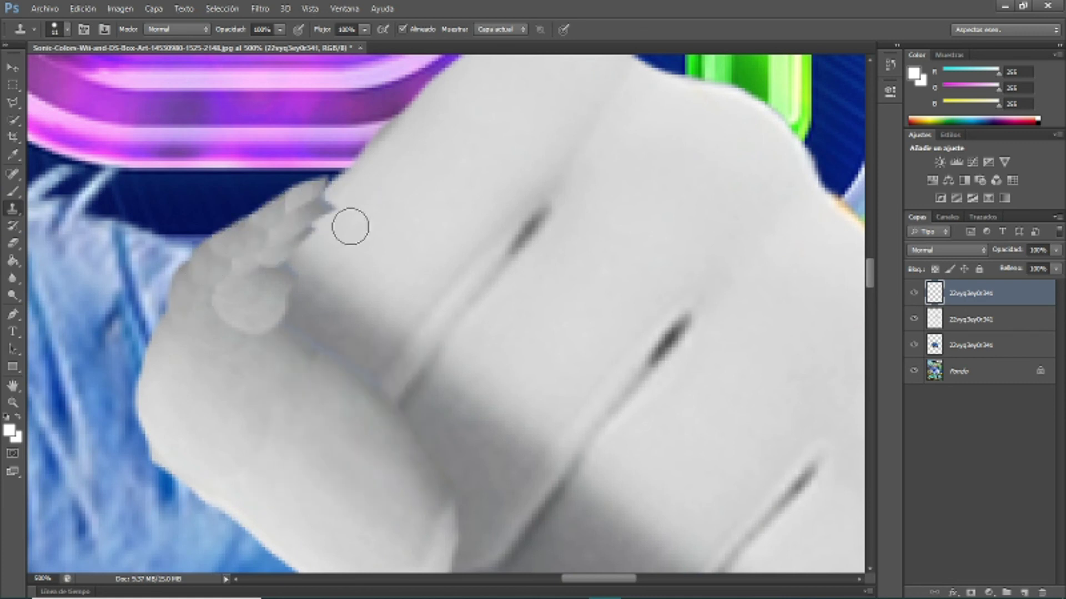
- Select the top layer and set a much smaller Eraser brush for trimming the glove edge
key(v)
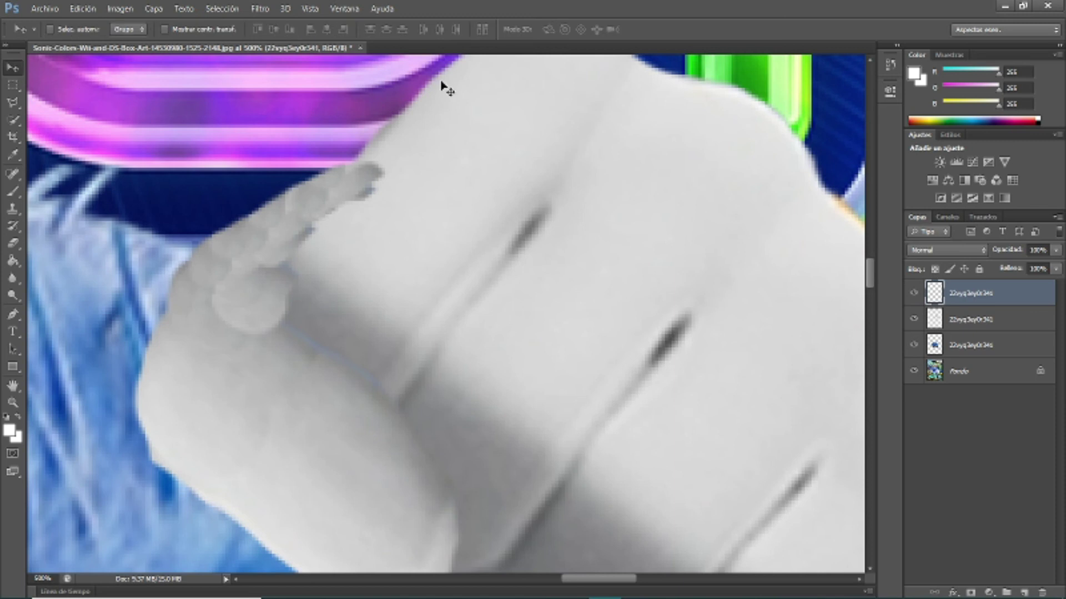
click(972, 319)
scroll(660, 379, down, 3)
scroll(659, 379, up, 1)
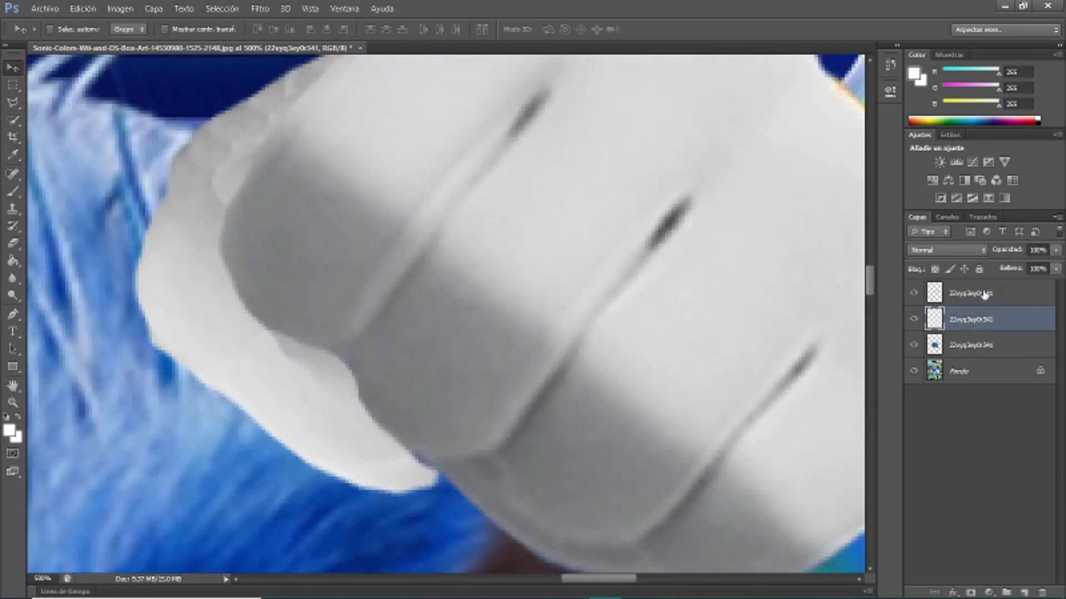
key(e)
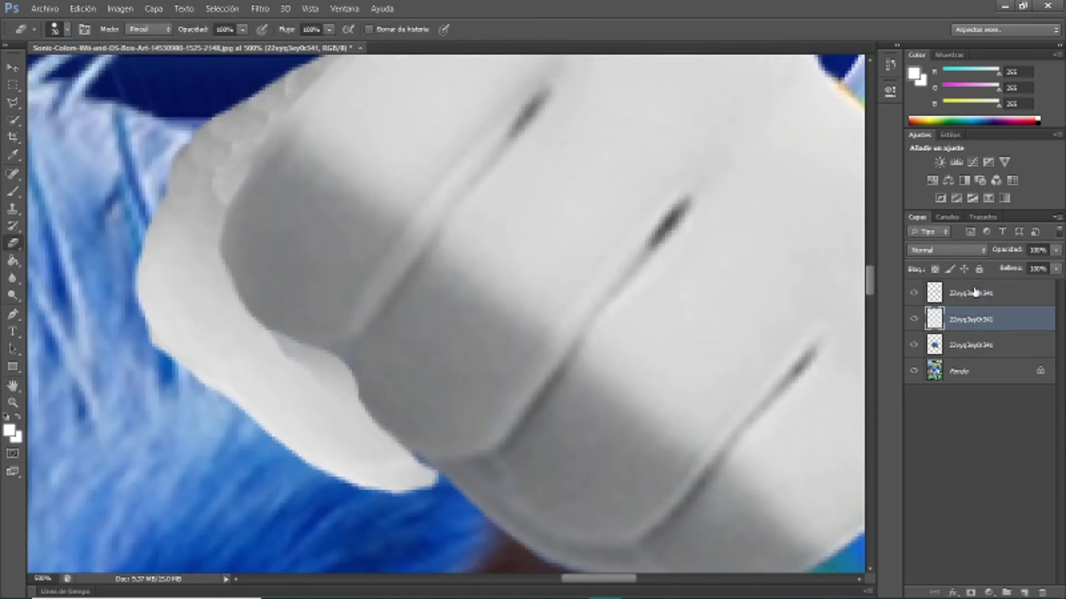
click(971, 293)
right_click(300, 343)
key(Return)
right_click(261, 415)
key(Return)
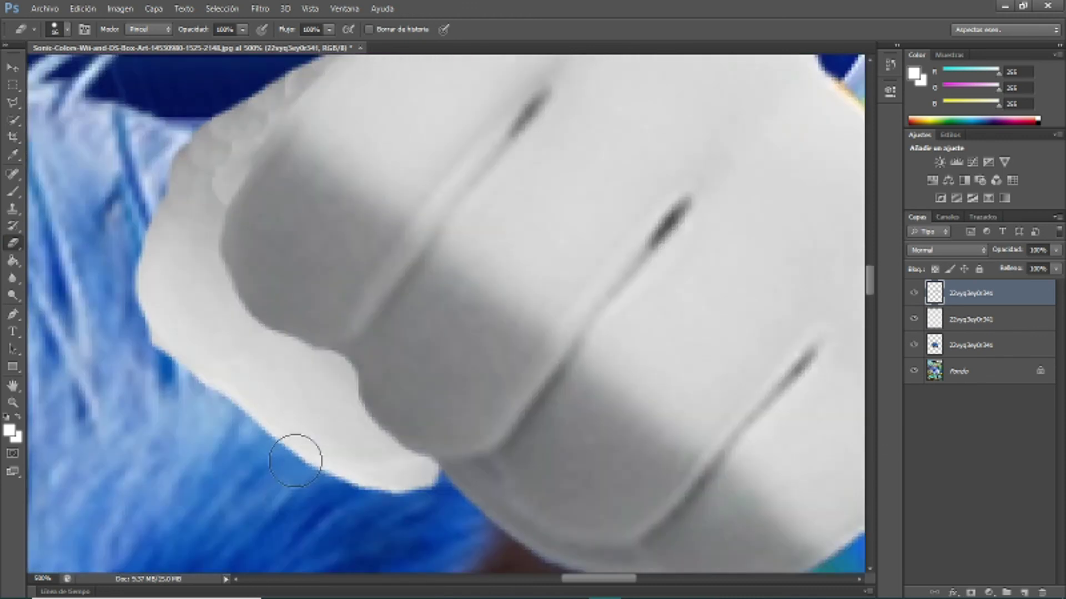
scroll(298, 451, up, 2)
- Paint black shading along the fist's upper-left edge with a 21 px brush
click(13, 191)
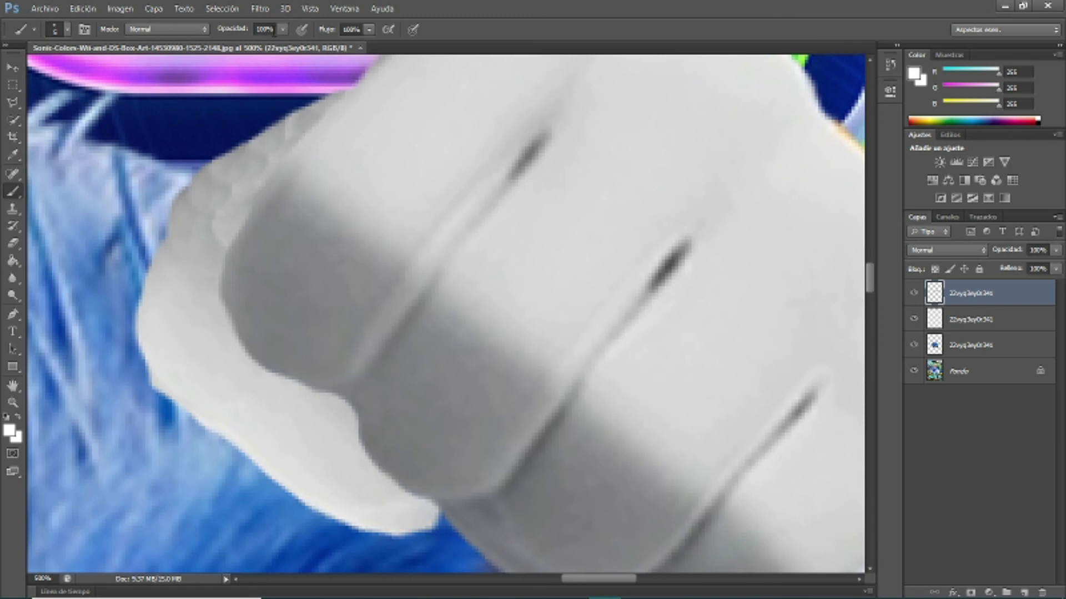
text(30)
click(9, 430)
text(0)
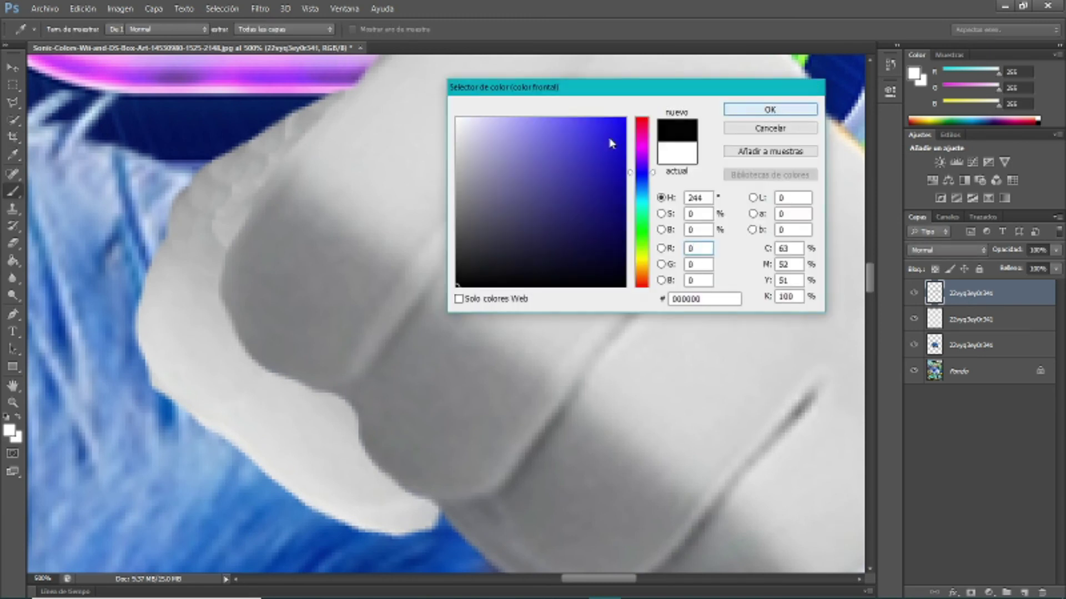
click(773, 107)
right_click(228, 253)
text(21)
key(Return)
mouse_move(228, 286)
mouse_down()
mouse_move(262, 167)
mouse_move(243, 261)
mouse_move(209, 226)
mouse_move(192, 228)
mouse_up()
- Step Backward to remove the shading, try repainting it, then step back again
scroll(418, 114, down, 2)
click(82, 8)
click(102, 50)
click(83, 9)
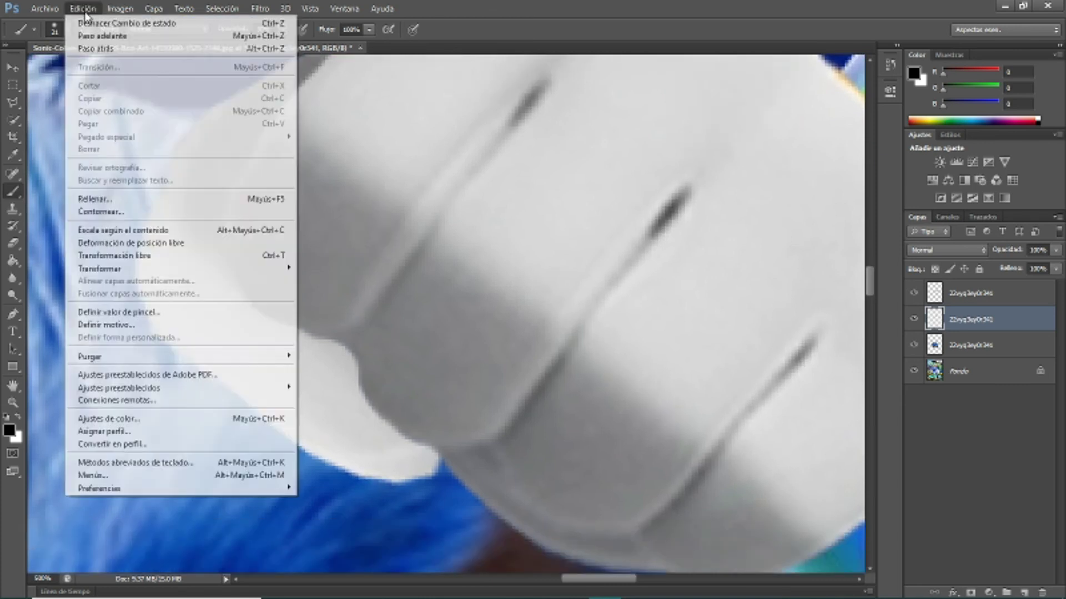
click(101, 50)
drag(261, 187, 328, 72)
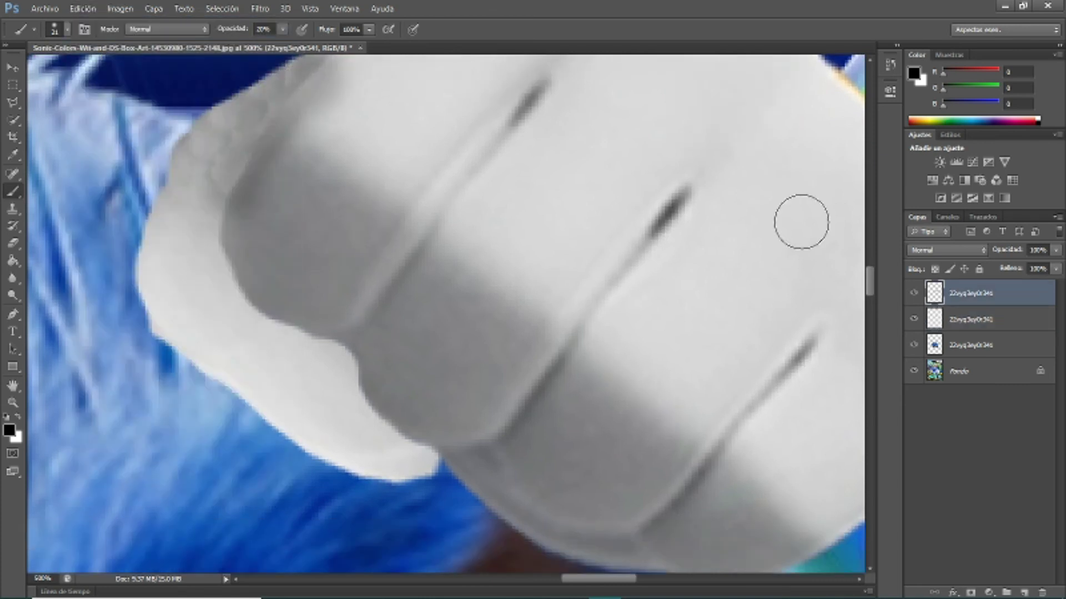
click(82, 8)
click(101, 45)
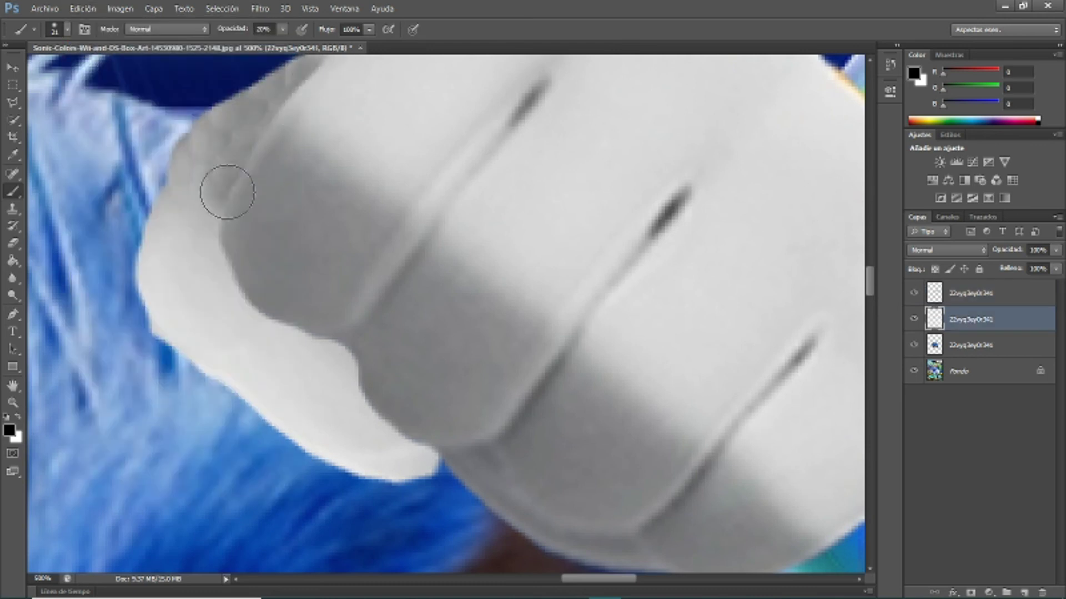
scroll(396, 239, down, 2)
scroll(396, 239, up, 1)
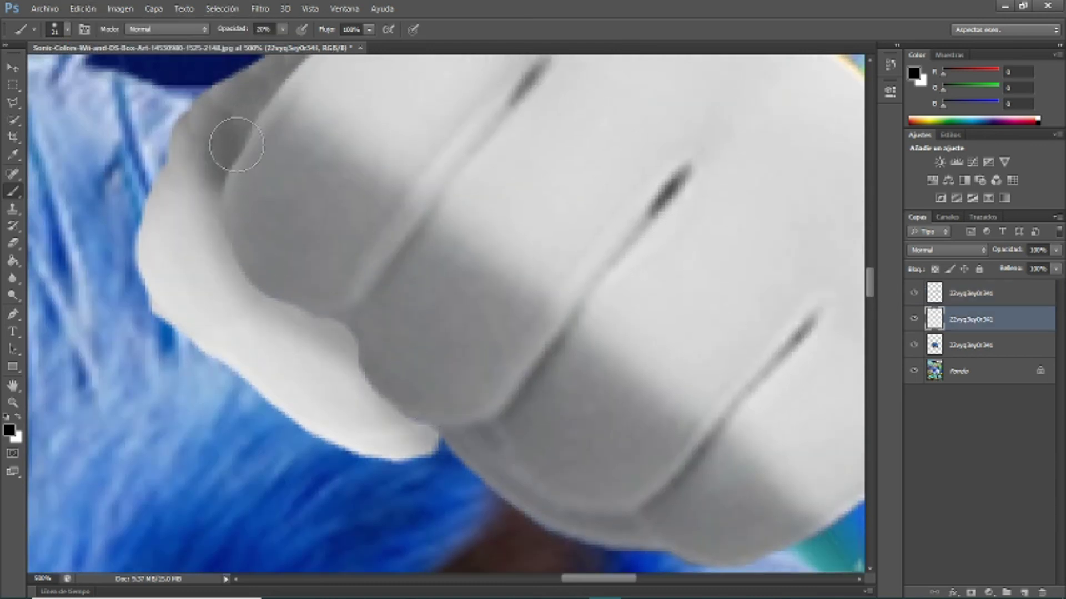
- Switch to the Eraser and zoom out to 100% to view the cover
key(e)
scroll(167, 168, up, 2)
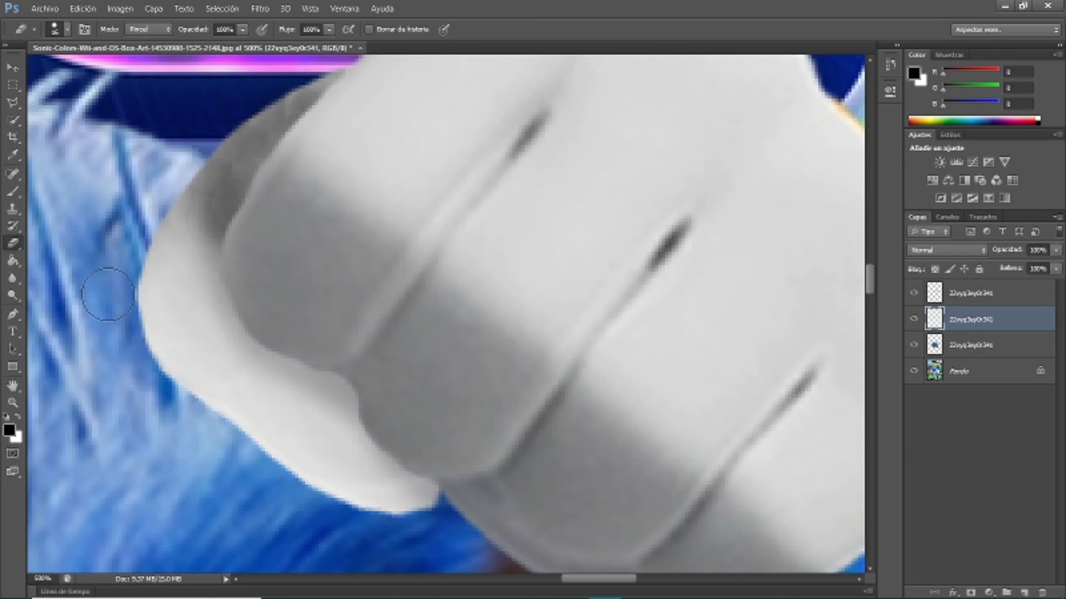
scroll(238, 245, up, 1)
scroll(443, 441, down, 2)
scroll(217, 291, up, 2)
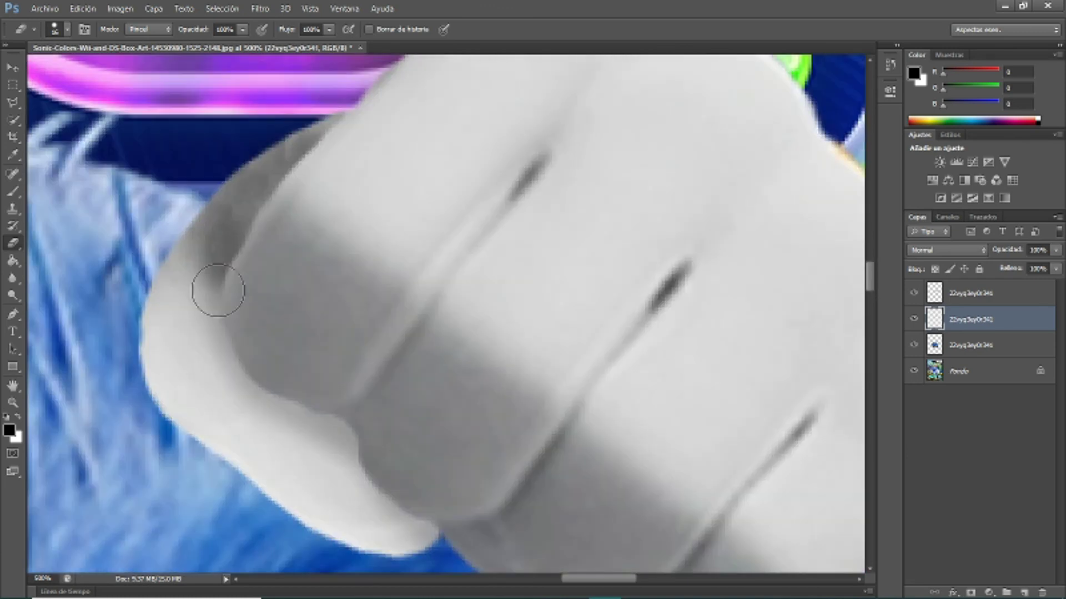
key(z)
key(ctrl+0)
key(ctrl+1)
- Move the grey fist onto Sonic's hand, enlarge to ~179%, rotate ~3°, then shrink slightly
key(v)
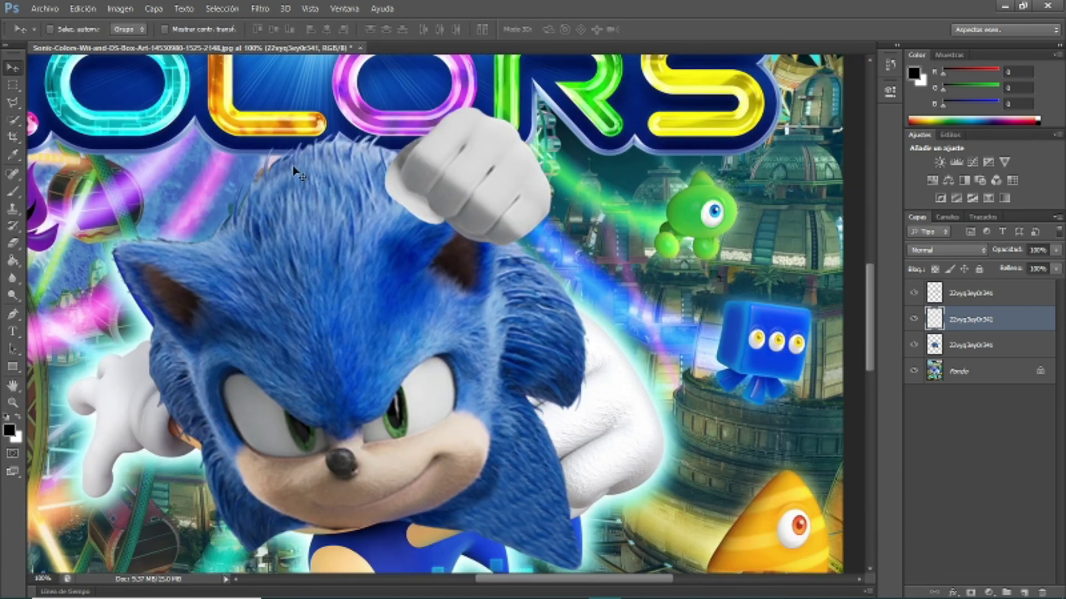
ctrl+click(627, 311)
drag(627, 312, 516, 301)
key(ctrl+t)
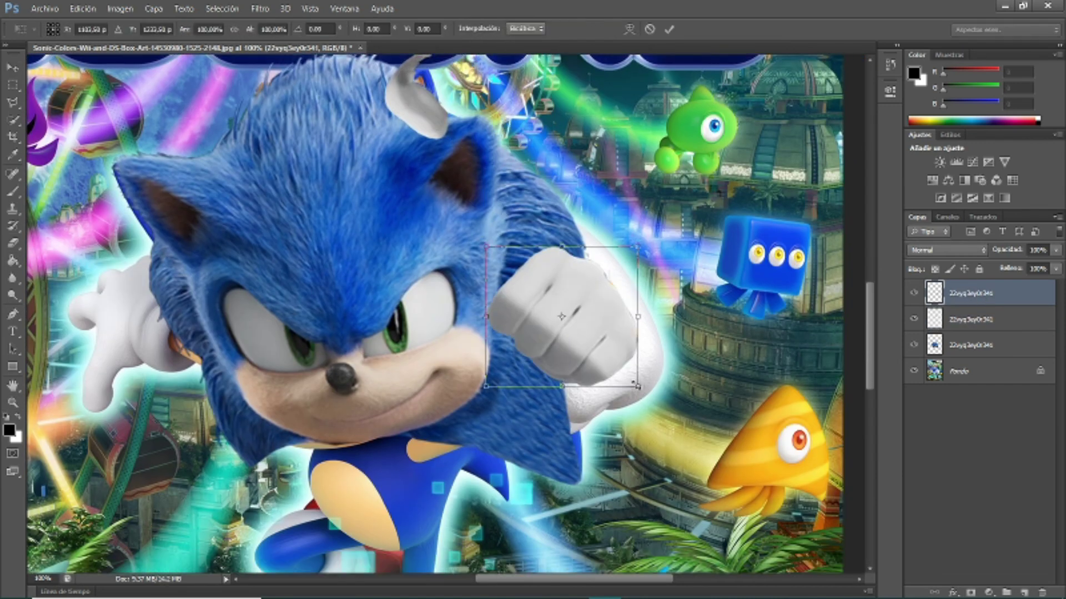
drag(638, 387, 759, 490)
drag(656, 376, 570, 350)
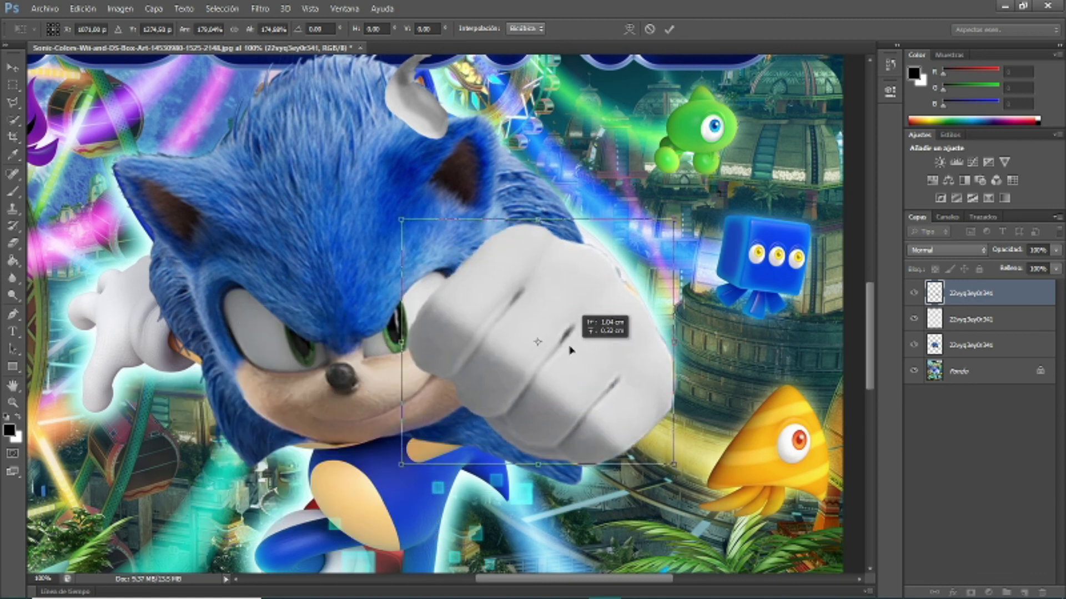
drag(289, 370, 284, 346)
drag(408, 192, 428, 186)
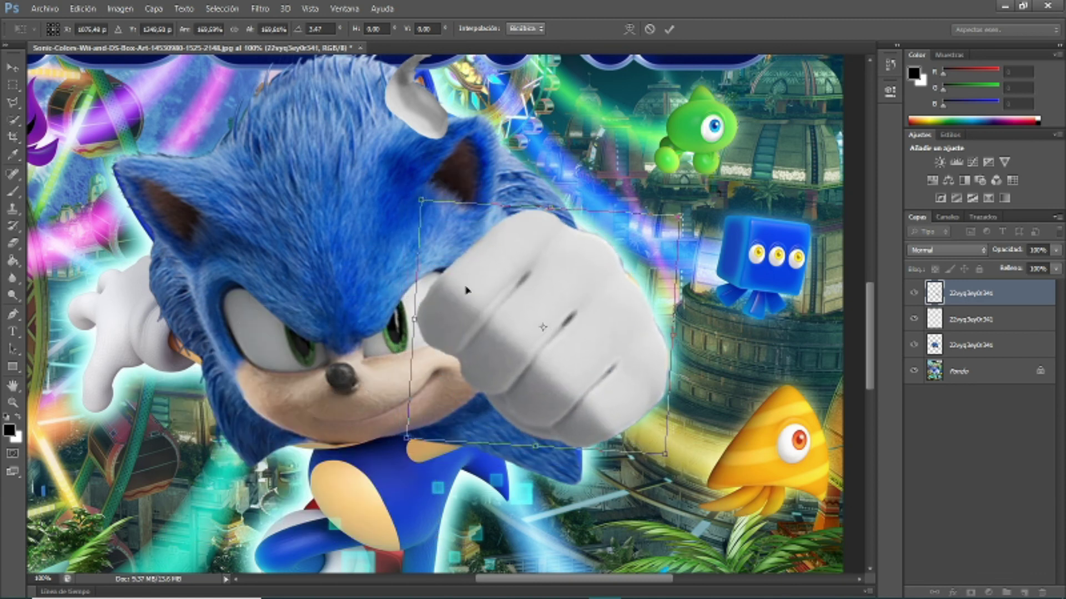
drag(468, 285, 477, 271)
key(Return)
- Zoom in on the fist and clean its edges with a much smaller eraser
key(ctrl+plus)
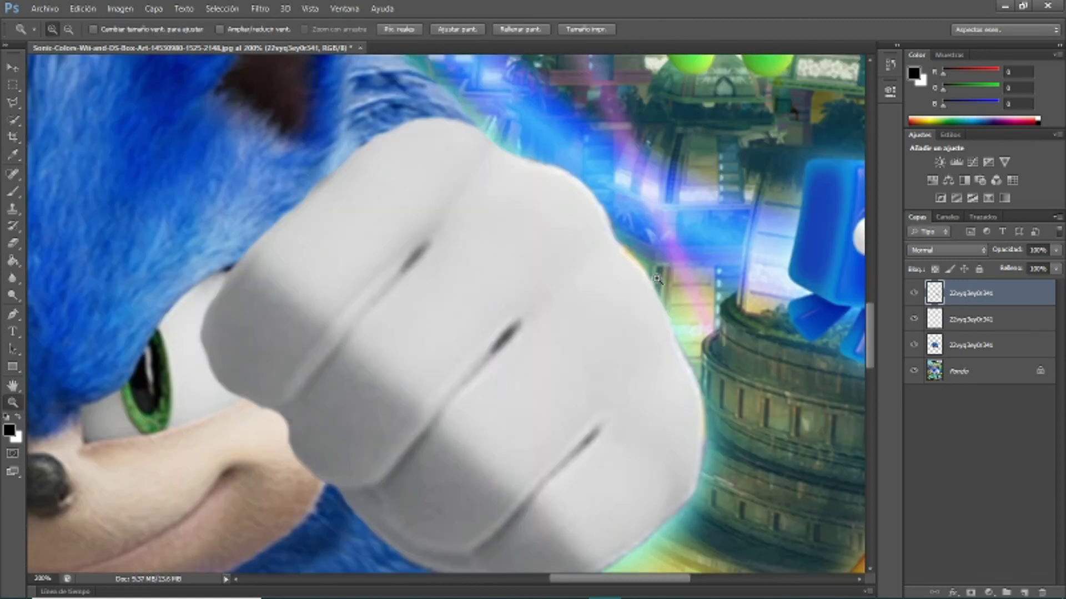
key(ctrl+plus)
key(e)
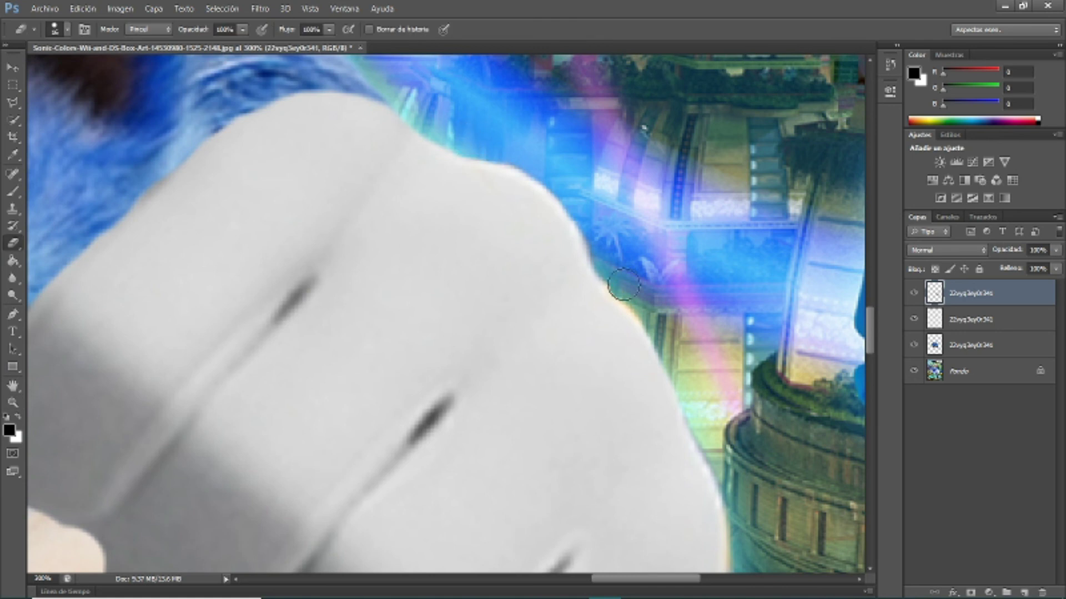
drag(640, 301, 635, 211)
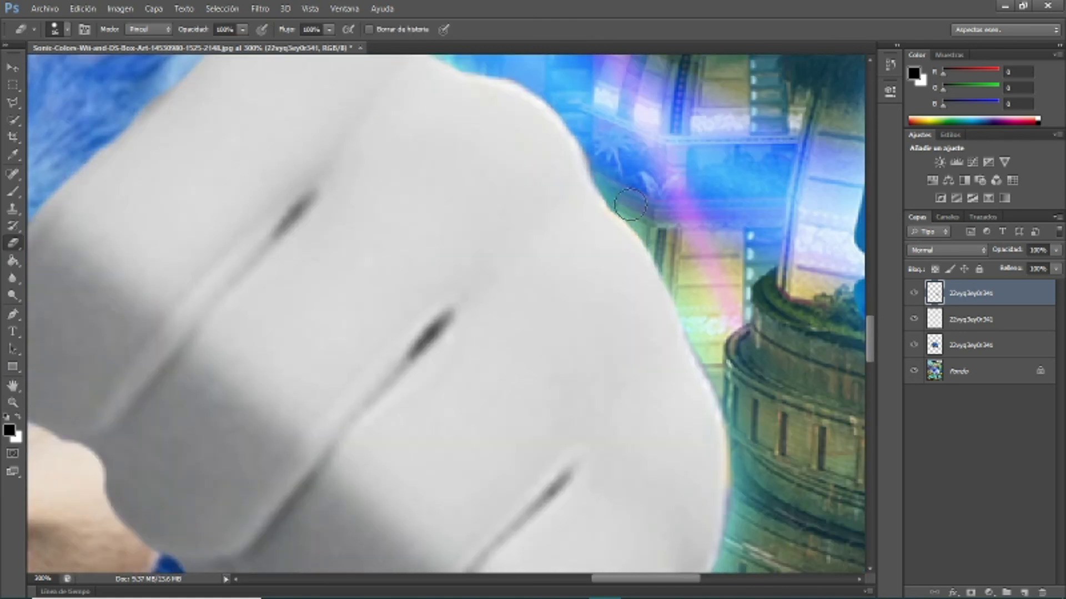
scroll(711, 322, down, 3)
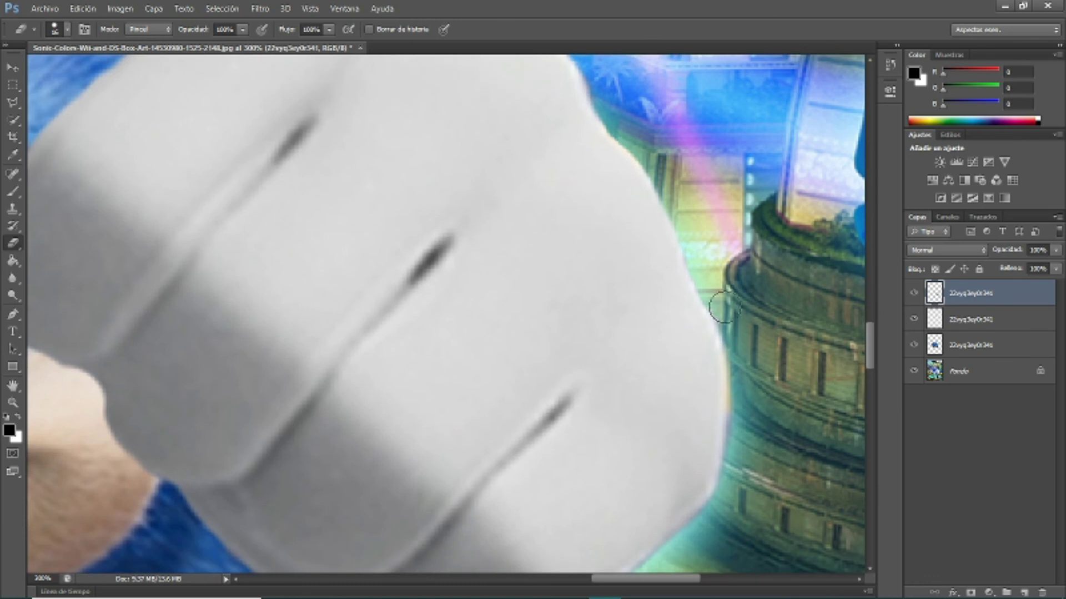
scroll(721, 317, up, 3)
scroll(610, 277, up, 5)
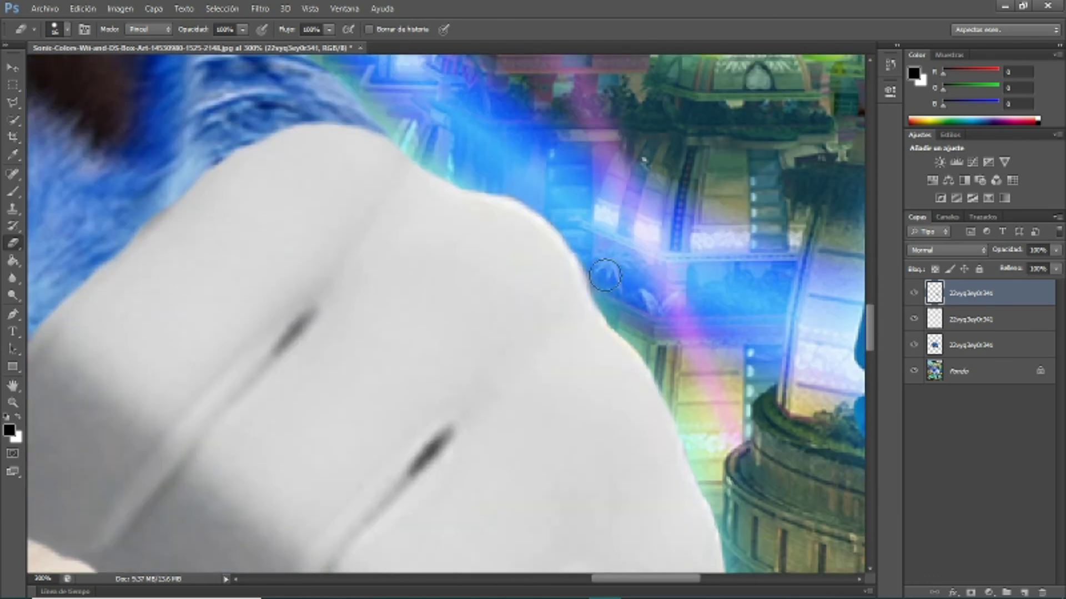
key(h)
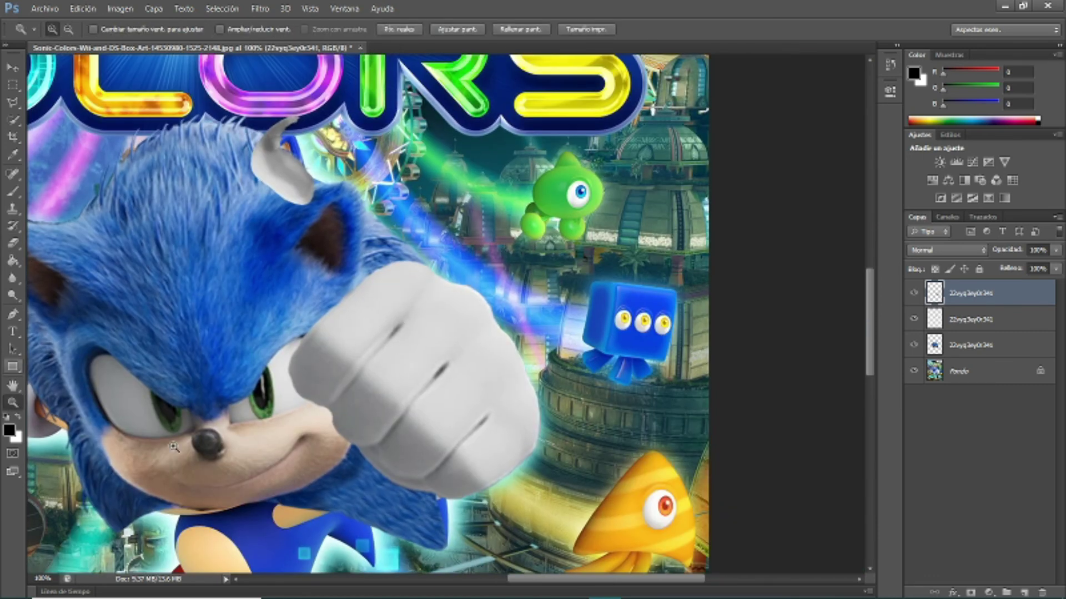
drag(601, 269, 300, 318)
right_click(331, 399)
click(316, 312)
key(ctrl+1)
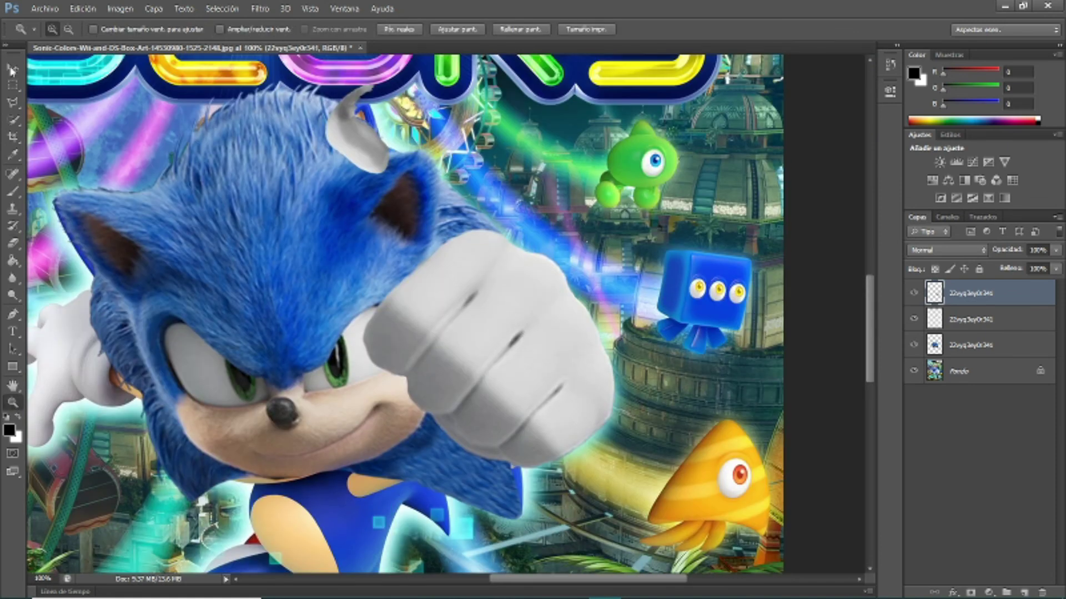
- Enlarge the fist copy layer to about 170% with Free Transform
key(v)
click(400, 377)
key(ctrl+t)
mouse_move(437, 420)
mouse_down()
mouse_move(458, 401)
mouse_move(439, 416)
mouse_up()
- Apply the fist copy resize, then Puppet Warp its back upward and apply
click(12, 67)
click(466, 233)
click(83, 8)
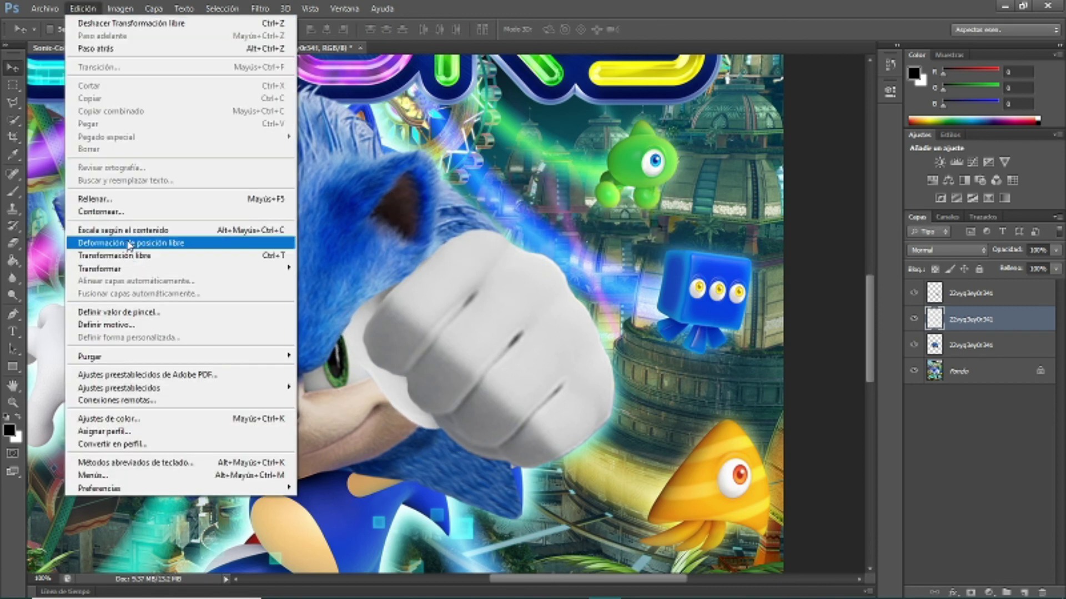
click(126, 245)
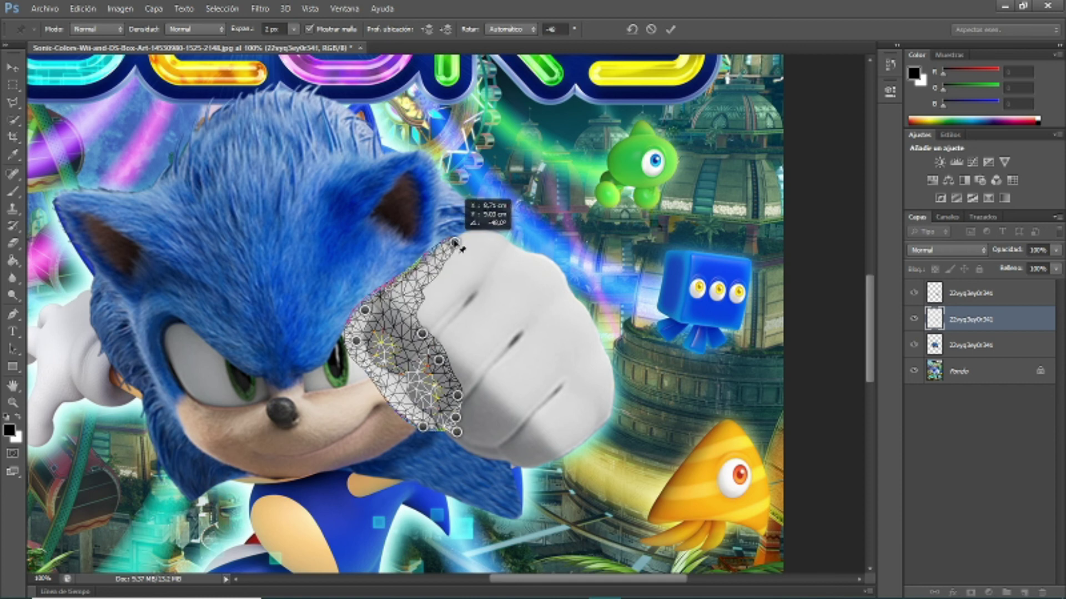
drag(469, 283, 452, 225)
key(v)
click(455, 234)
- Run a second Puppet Warp to bend the fist copy slightly and apply it
click(83, 8)
click(127, 244)
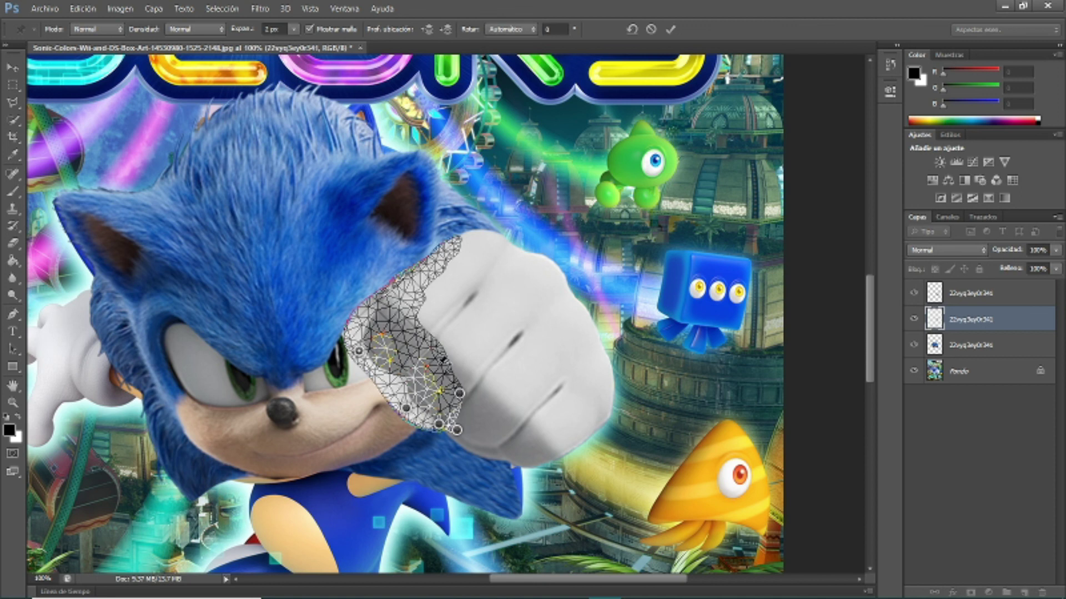
drag(463, 240, 446, 246)
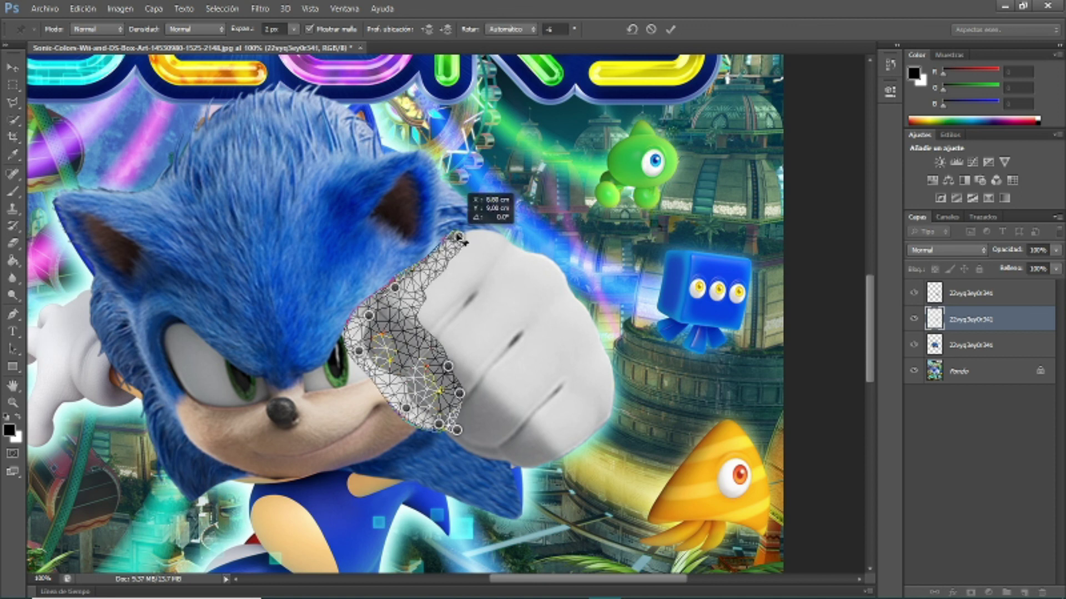
key(v)
click(459, 233)
- Zoom to 200% on the fist join and erase its inner edge with a larger eraser
key(b)
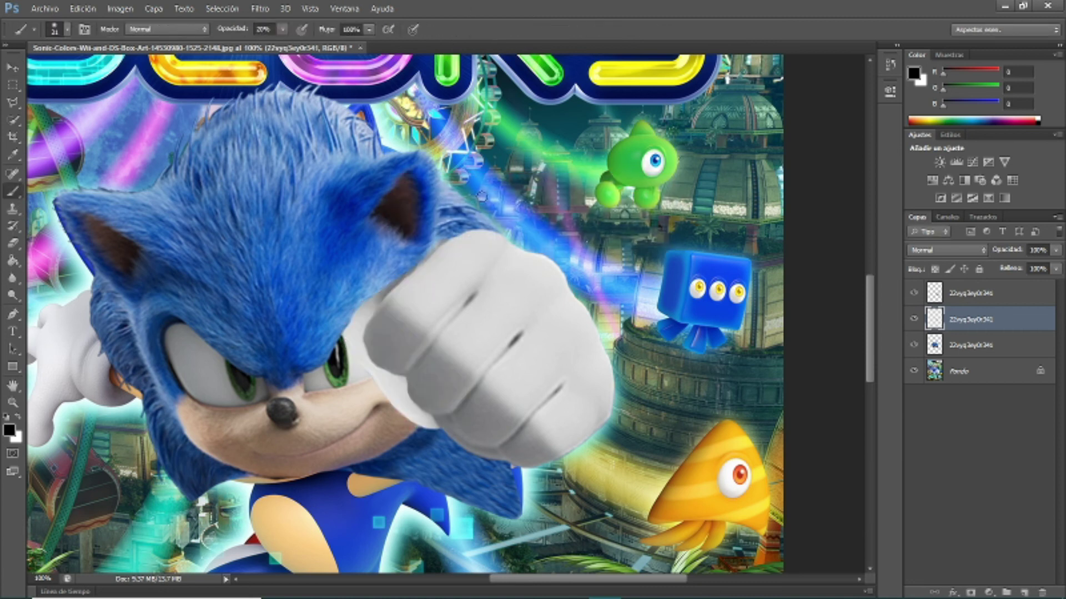
scroll(465, 252, down, 1)
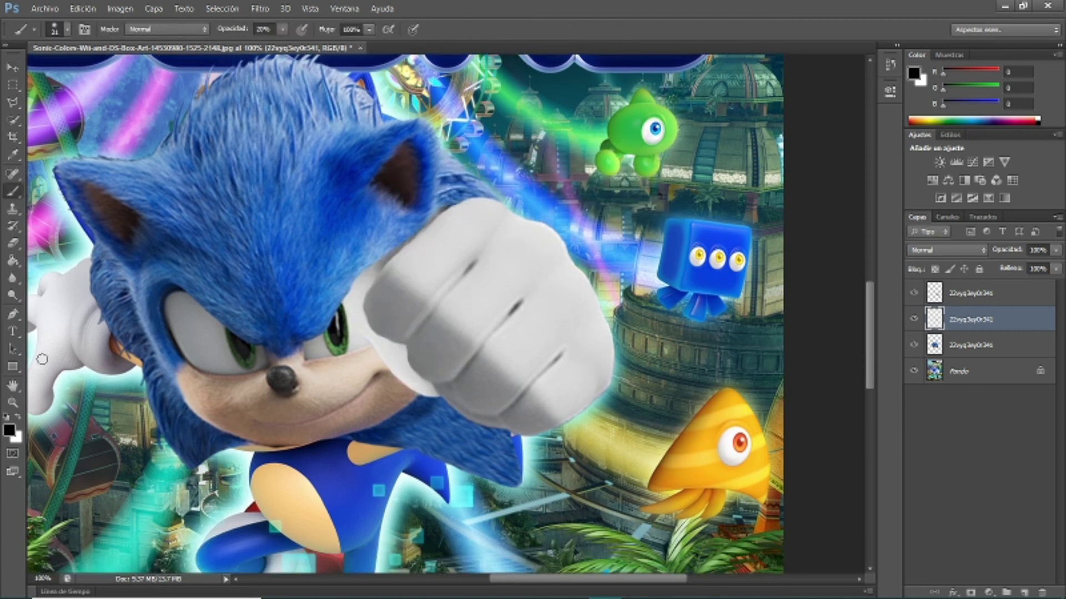
key(z)
click(467, 222)
key(e)
right_click(231, 367)
key(Return)
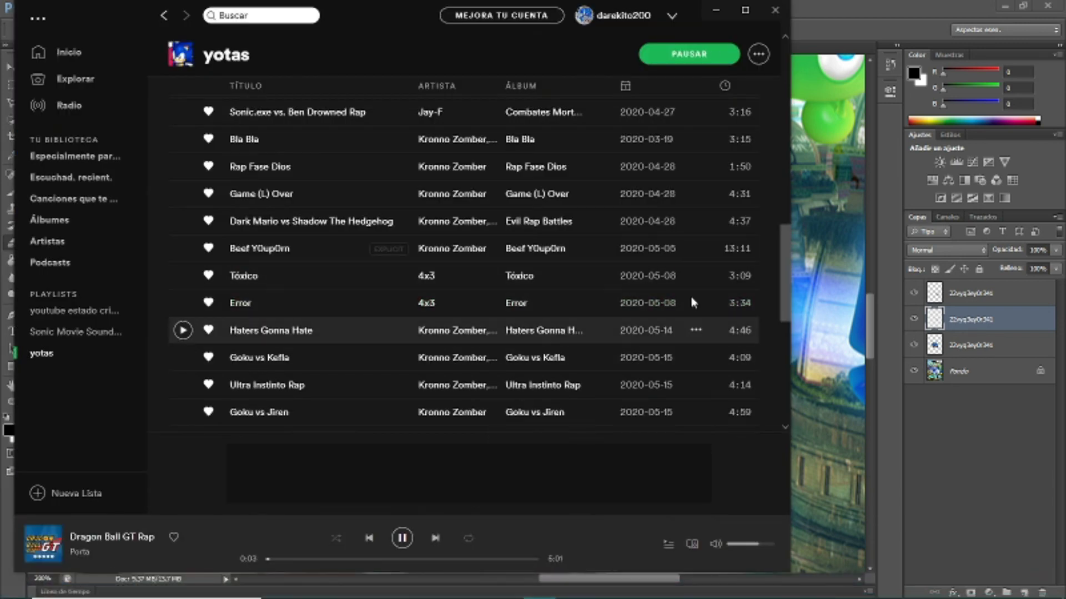
scroll(404, 254, down, 1)
- Shade and erase the join on the front fist and fist copy layers with a 20% brush
click(972, 293)
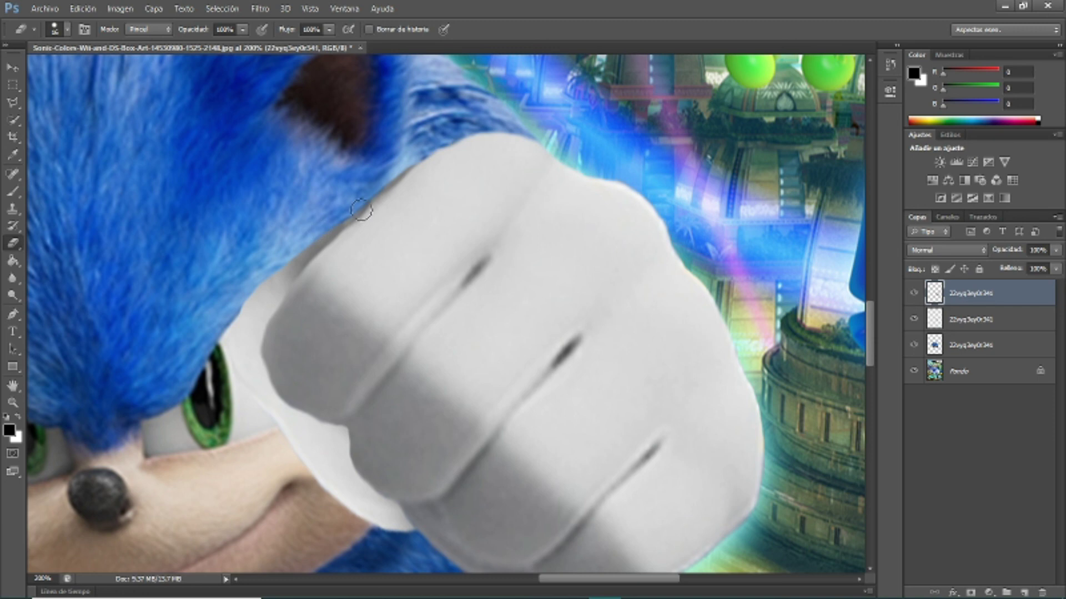
scroll(342, 221, down, 1)
key(b)
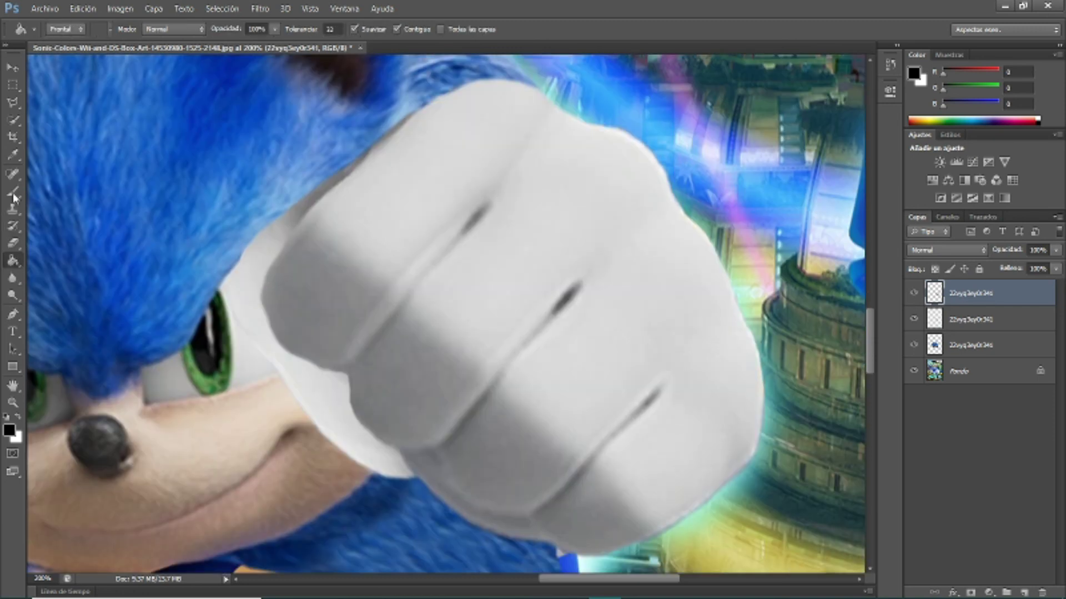
right_click(327, 317)
key(Escape)
key(alt+bracketleft)
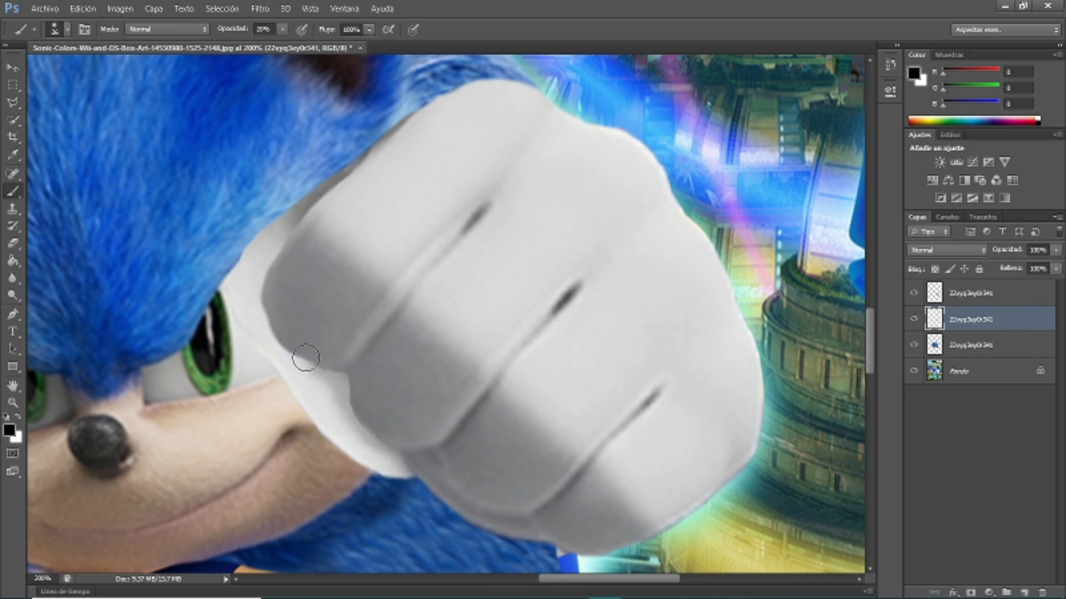
key(e)
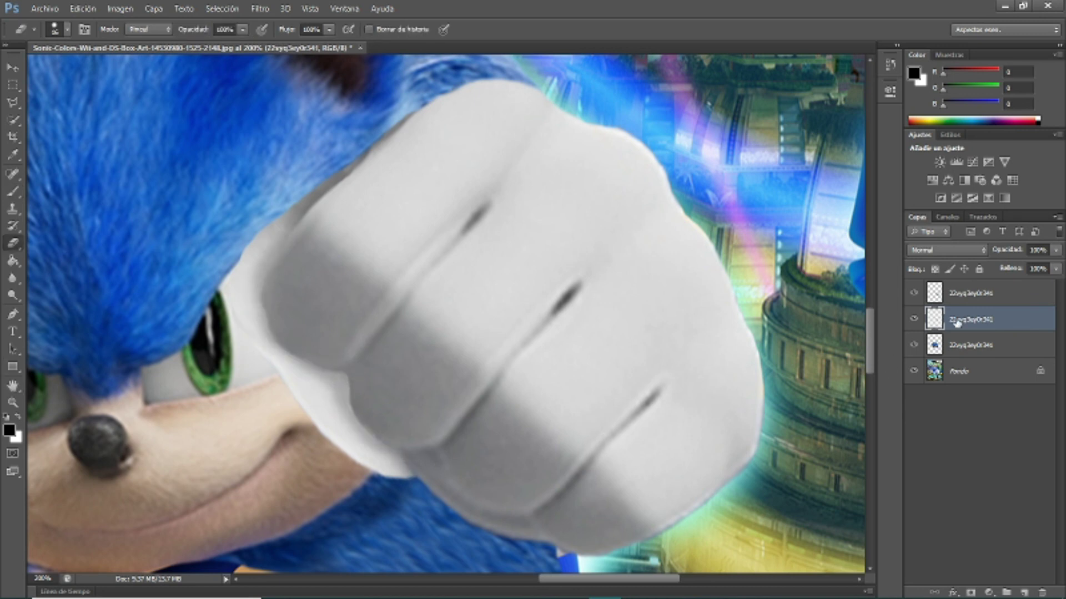
click(971, 293)
right_click(289, 358)
key(Escape)
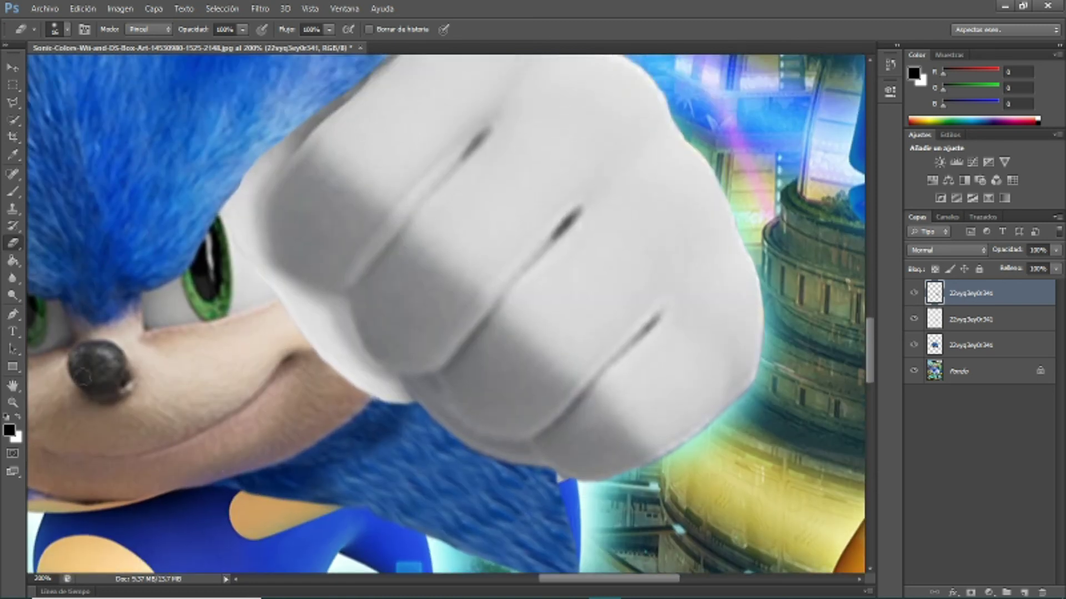
- Erase more of the fist copy's edge, then zoom out to 50% to view the cover
key(z)
alt+click(343, 361)
click(344, 344)
key(e)
right_click(252, 318)
key(Escape)
key(alt+bracketleft)
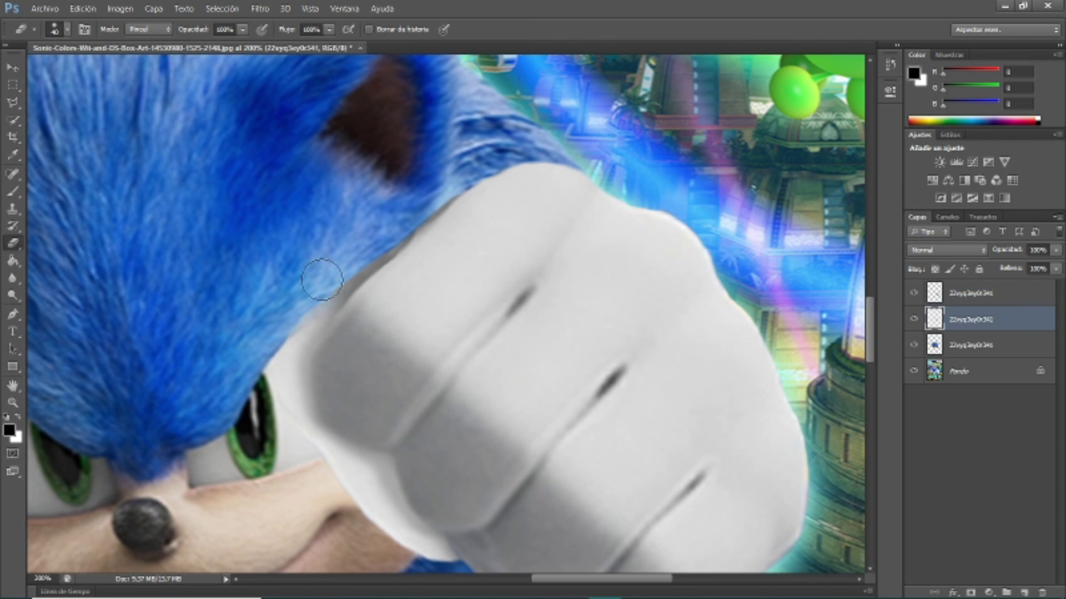
scroll(256, 339, down, 2)
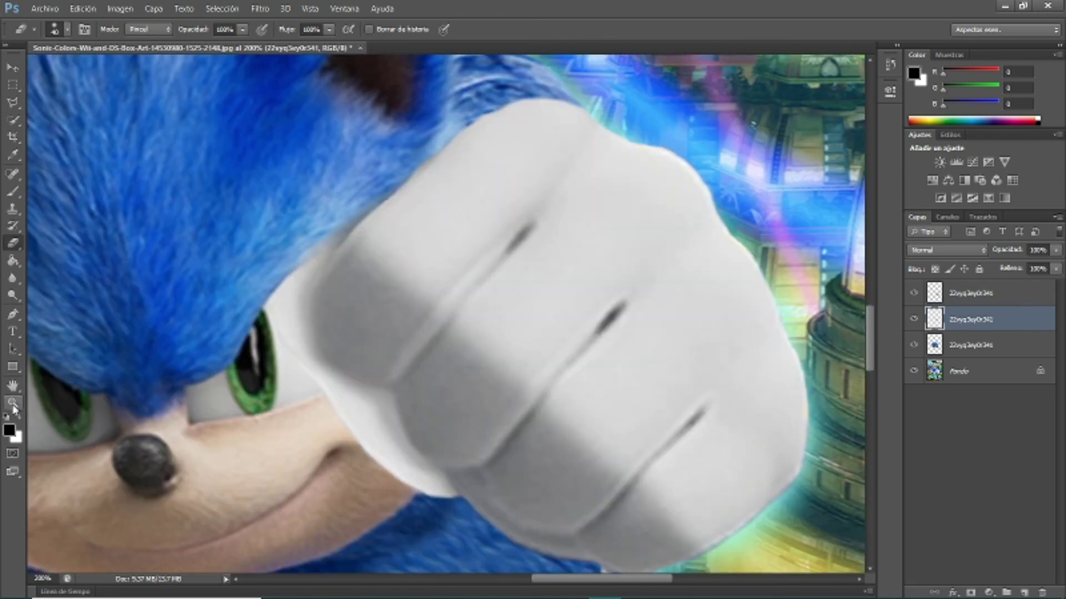
click(13, 403)
alt+click(333, 318)
alt+click(466, 455)
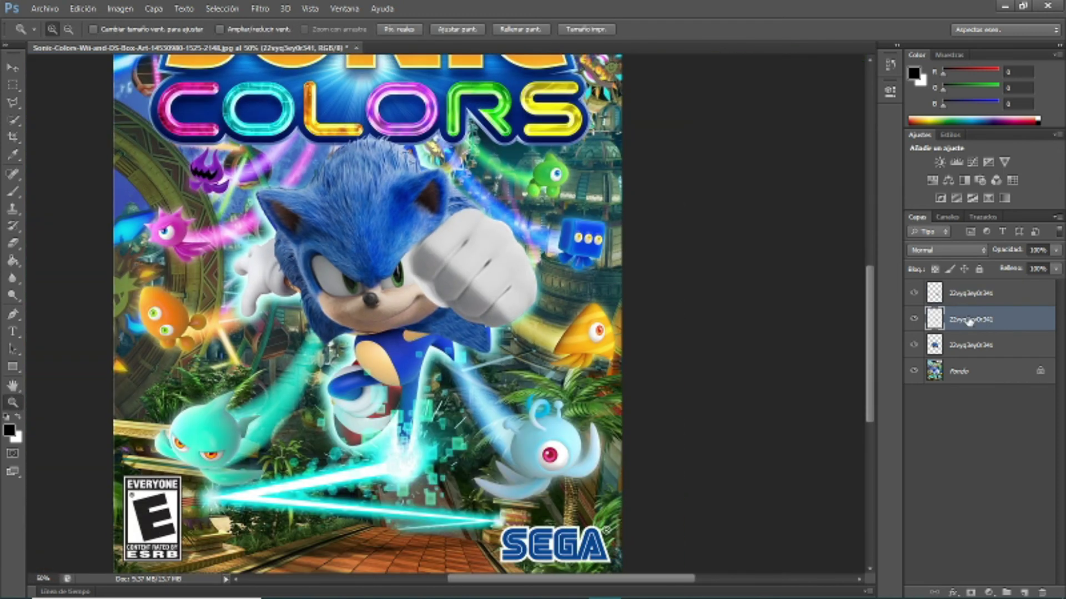
- Nudge the fist copy's Lightness slightly with Hue/Saturation
key(ctrl+u)
drag(759, 236, 760, 239)
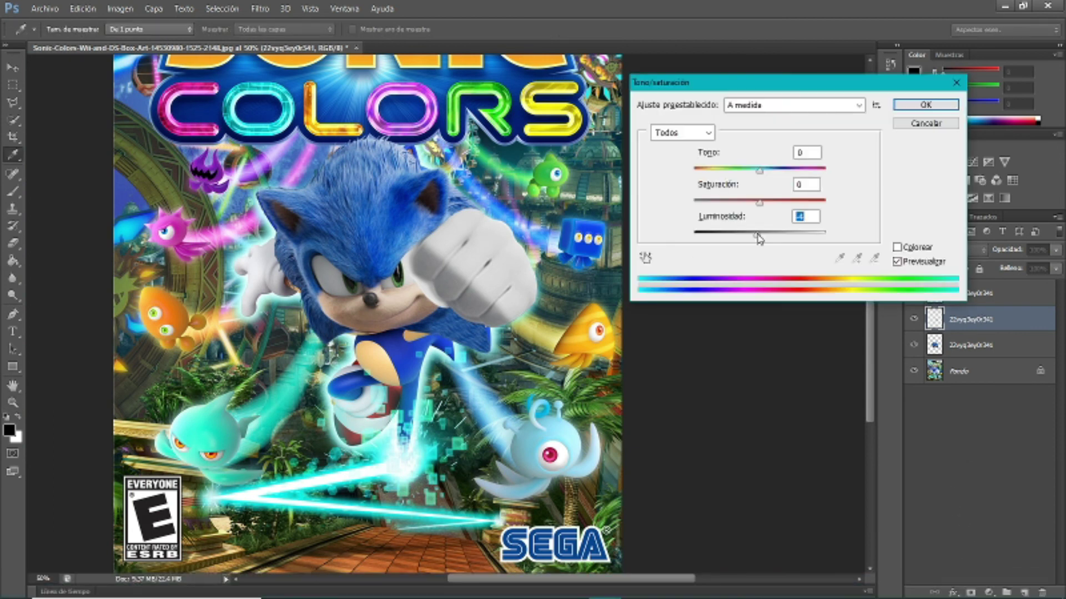
key(Return)
- Zoom to 200% and erase leftover edges on the front fist layer
click(409, 263)
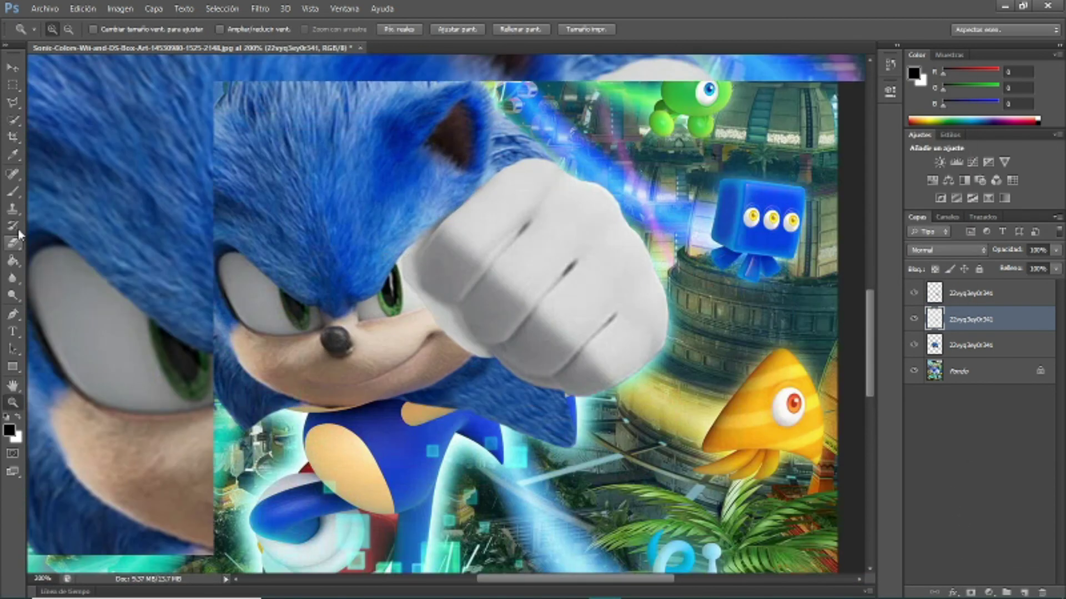
key(e)
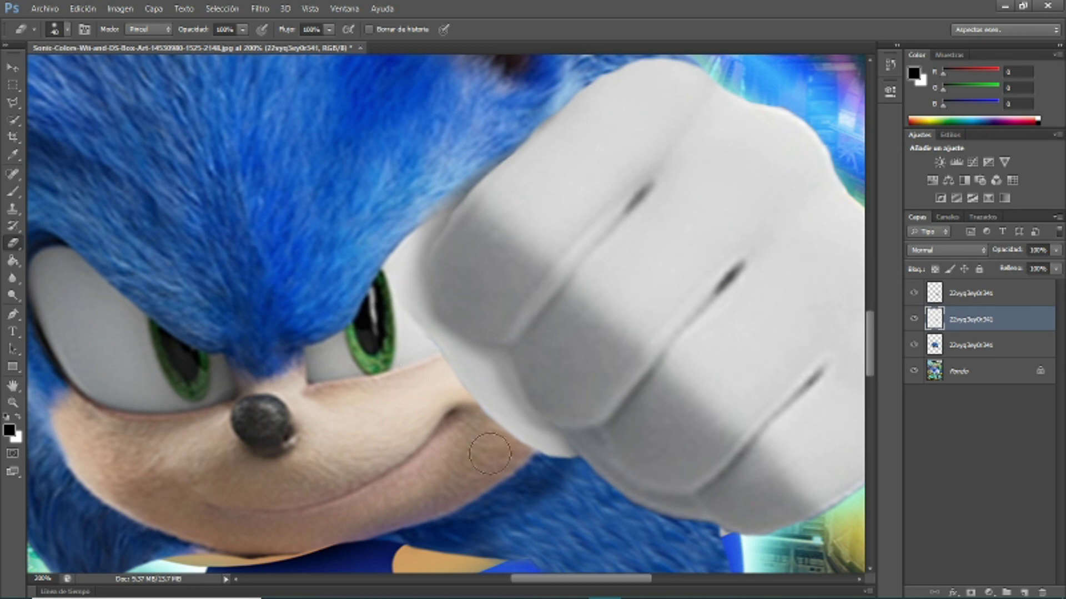
click(993, 293)
right_click(840, 516)
key(Escape)
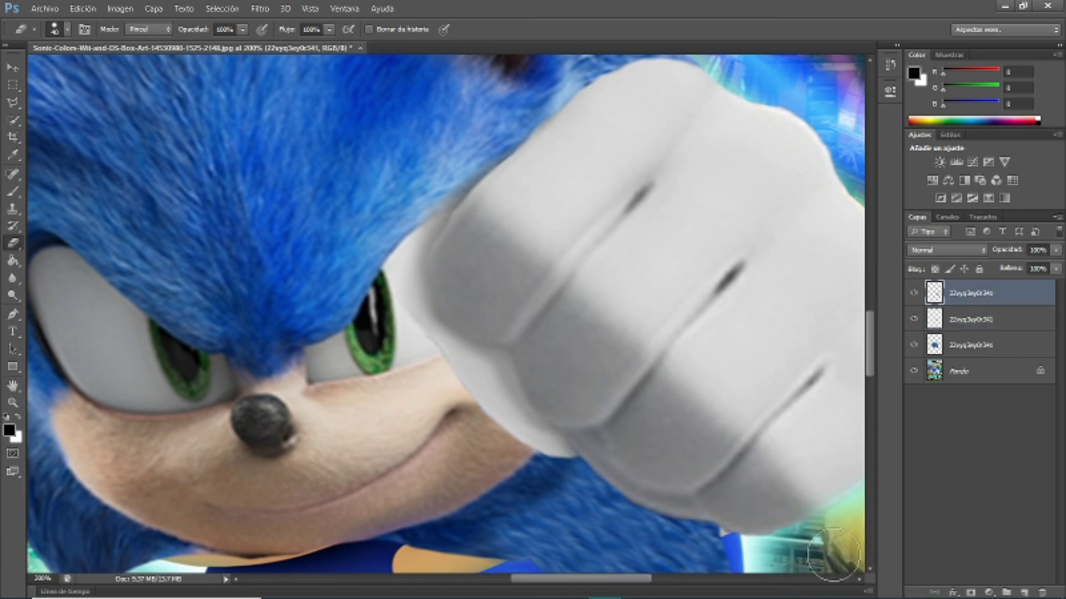
- Zoom out to 66.7%, touch up edges with the eraser, and open the Sonic images folder
key(z)
right_click(278, 400)
click(310, 455)
right_click(285, 352)
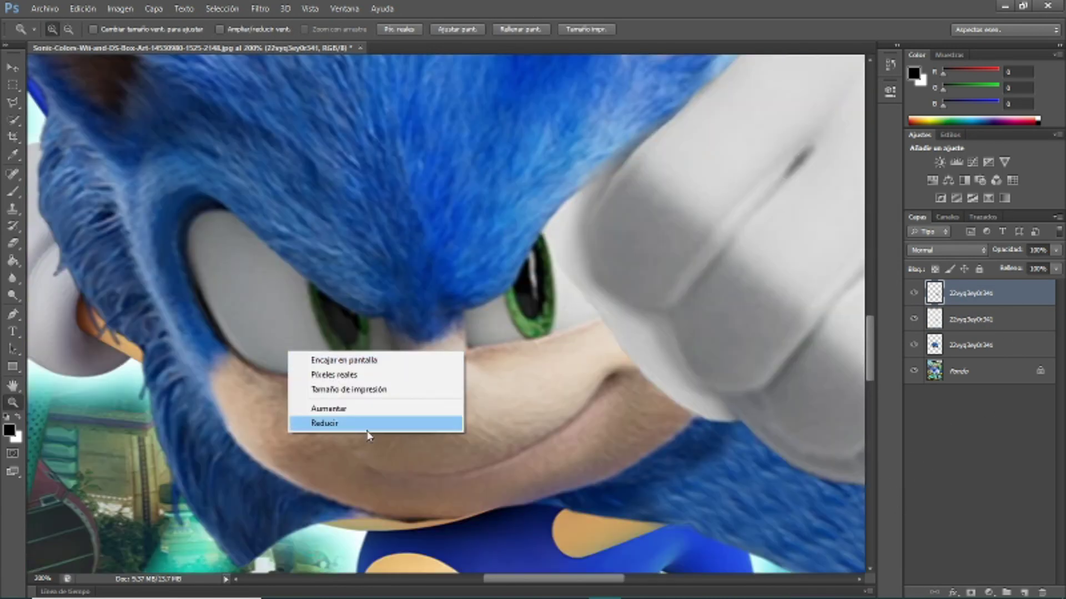
click(333, 421)
right_click(370, 391)
click(443, 466)
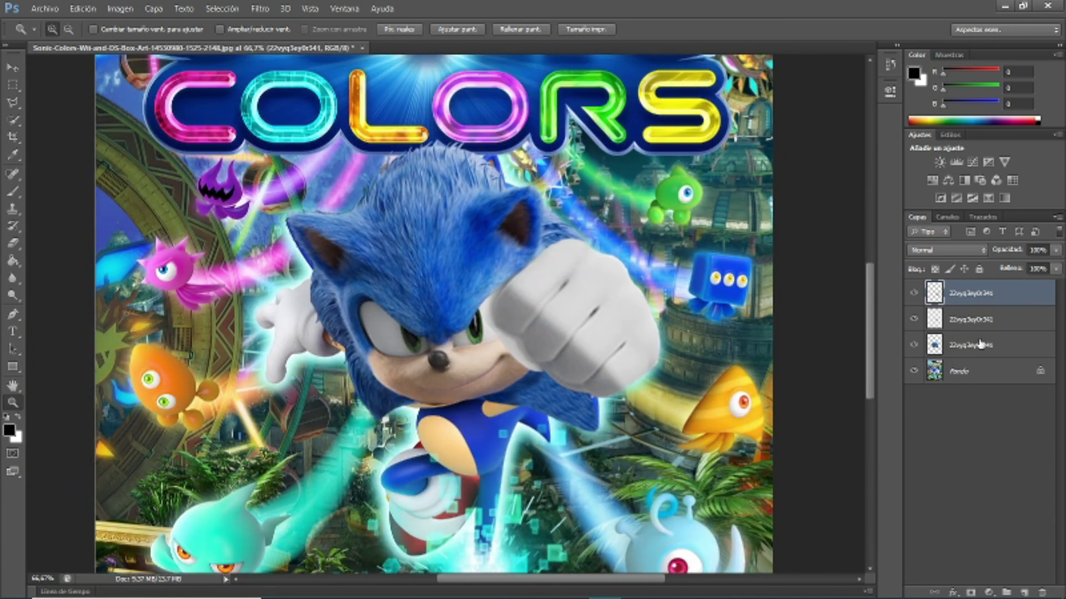
click(12, 248)
right_click(587, 422)
key(Escape)
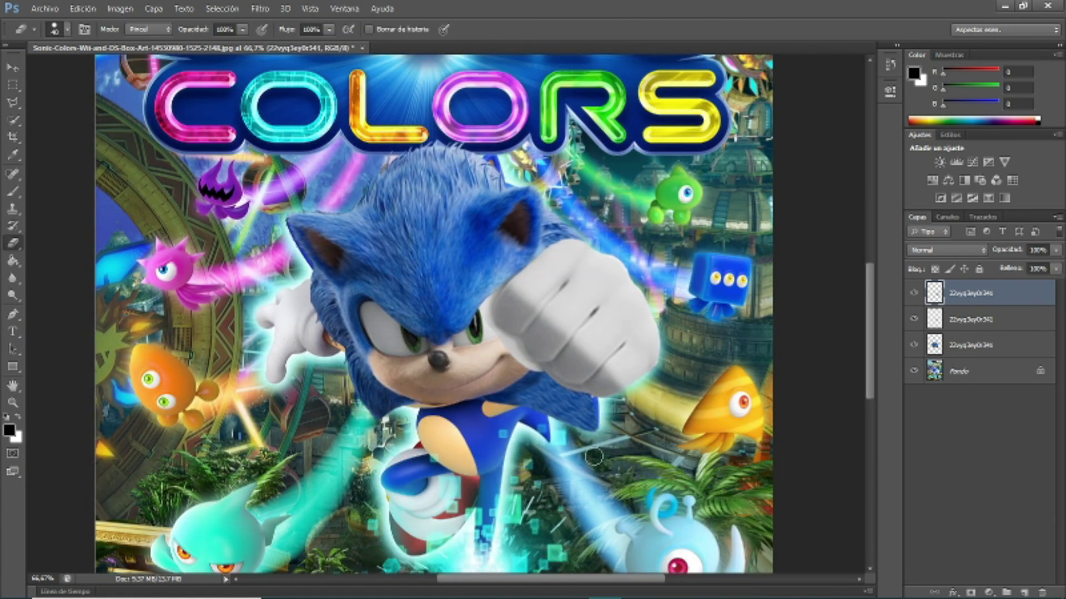
key(m)
click(311, 586)
- Drop another movie Sonic image onto the cover and shift it up and left
scroll(676, 208, down, 1)
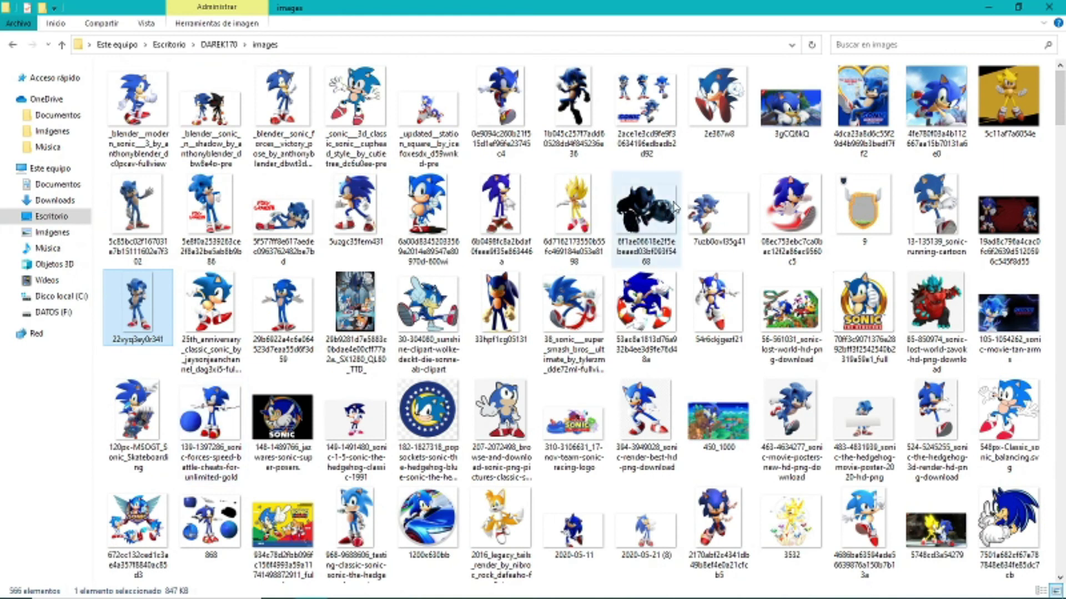
mouse_move(137, 306)
mouse_down()
mouse_move(608, 574)
mouse_move(433, 310)
mouse_up()
key(z)
key(ctrl+0)
right_click(392, 368)
key(Escape)
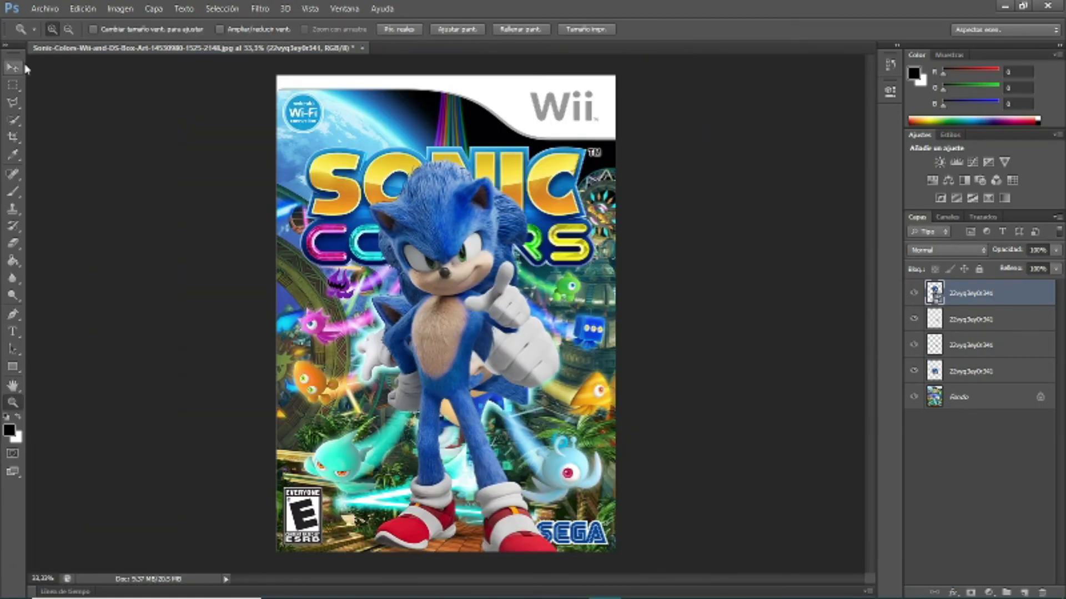
click(12, 67)
drag(396, 322, 380, 265)
- Erase the new Sonic's head and red shoe and leg, leaving the fist and arm
key(e)
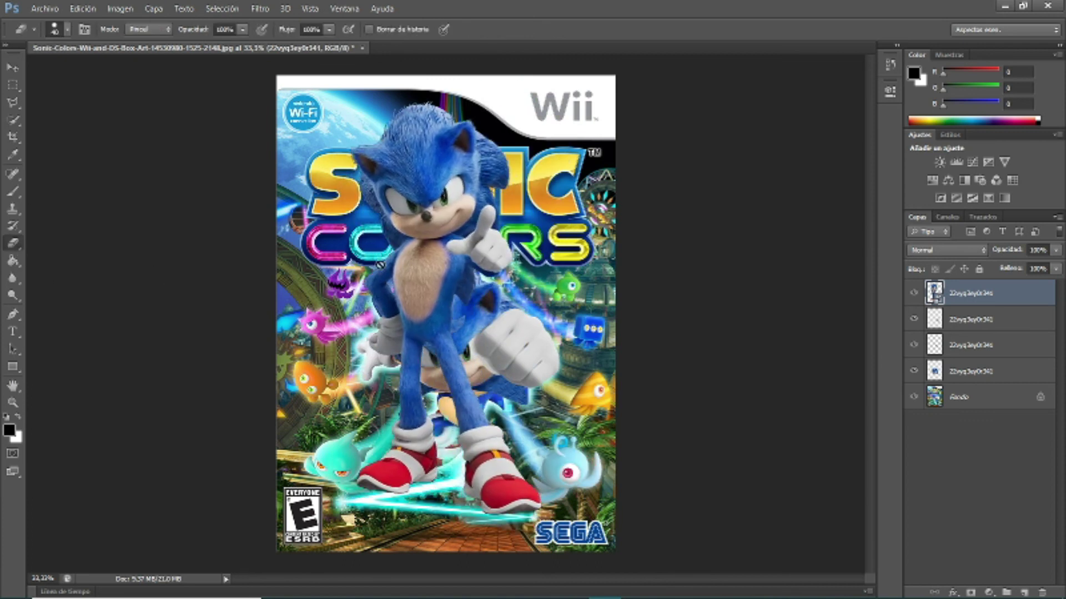
right_click(519, 263)
key(Return)
mouse_move(327, 139)
mouse_down()
mouse_move(381, 95)
mouse_move(389, 172)
mouse_move(536, 350)
mouse_up()
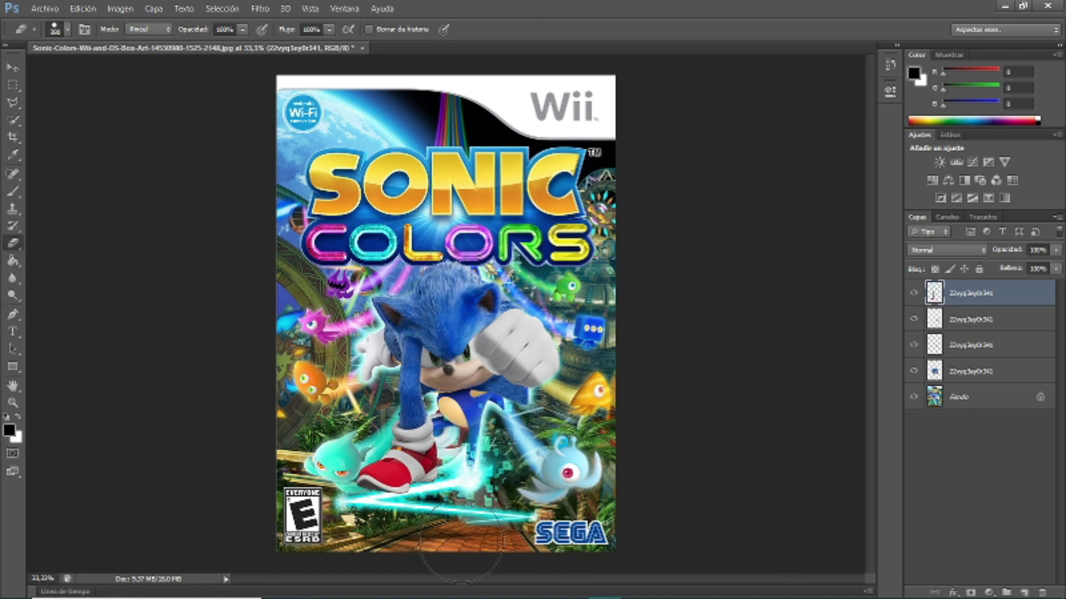
drag(461, 544, 453, 454)
- Scale and rotate the remaining fist onto Sonic's arm and apply the transform
key(v)
key(ctrl+t)
mouse_move(399, 371)
mouse_down()
mouse_move(403, 319)
mouse_move(580, 322)
mouse_move(482, 395)
mouse_up()
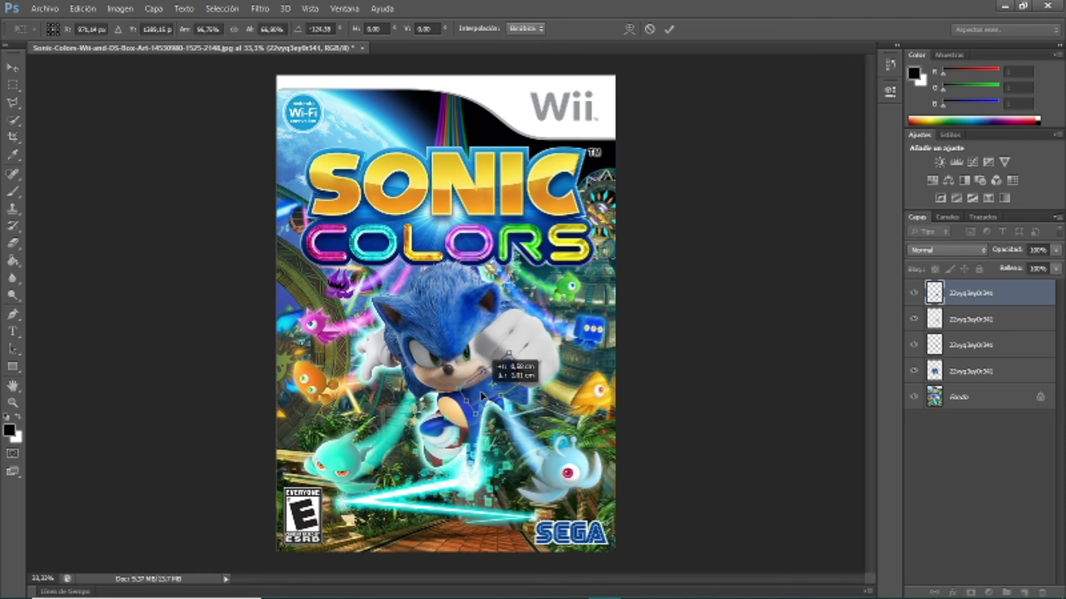
click(12, 67)
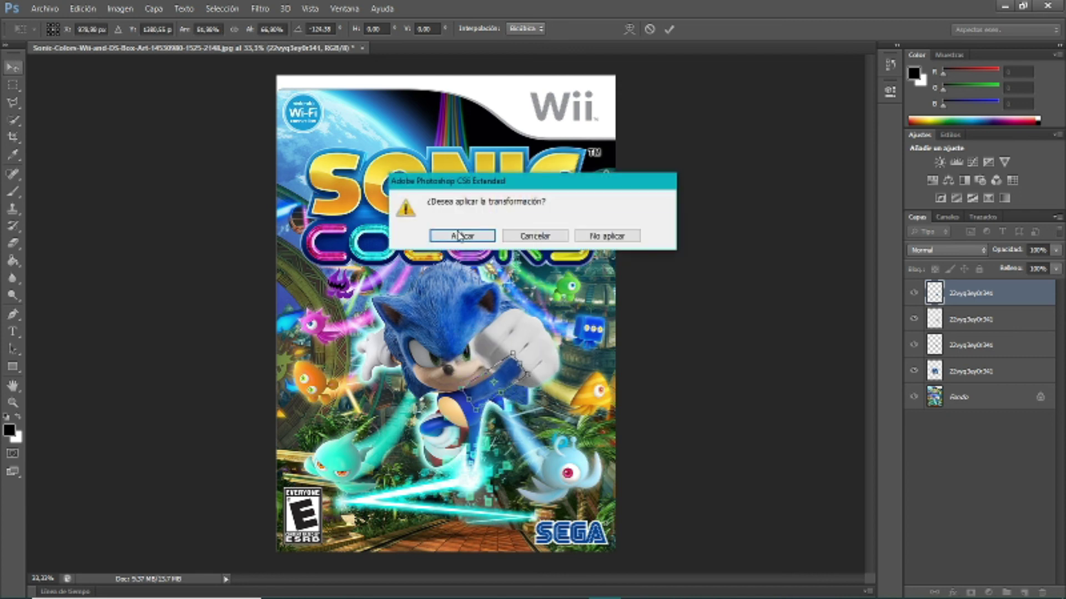
key(Return)
click(971, 345)
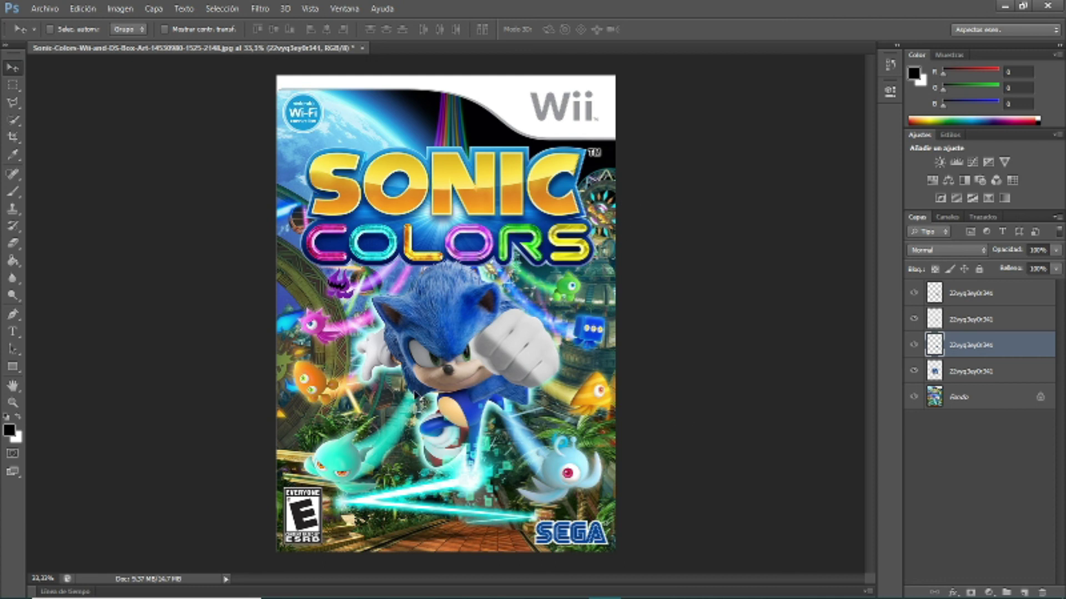
key(ctrl+t)
key(z)
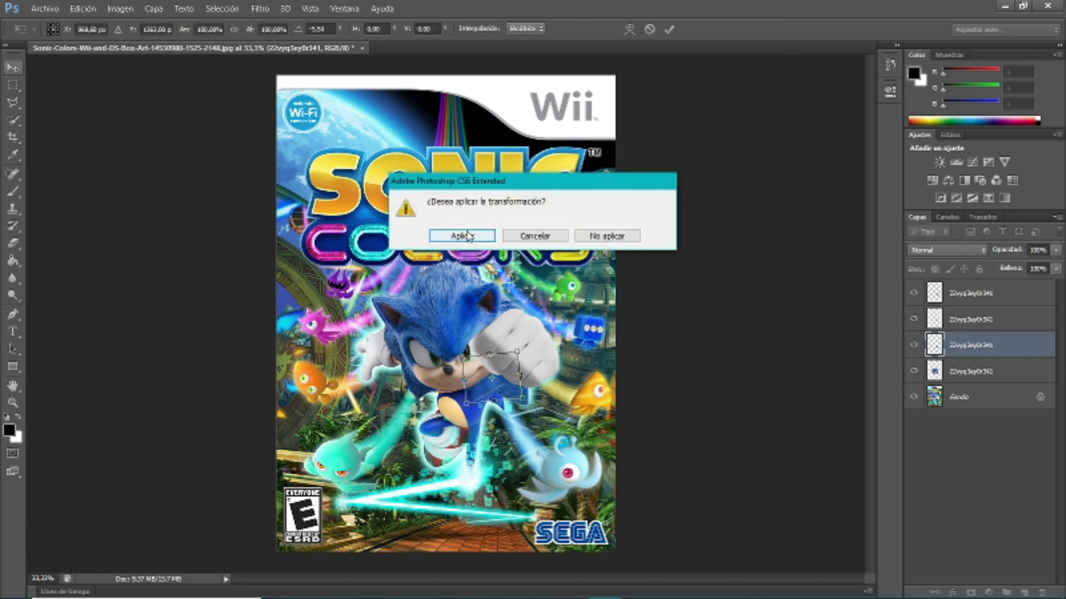
key(Return)
click(469, 389)
- Open the live-action Sonic movie render in the Google Images results
click(475, 587)
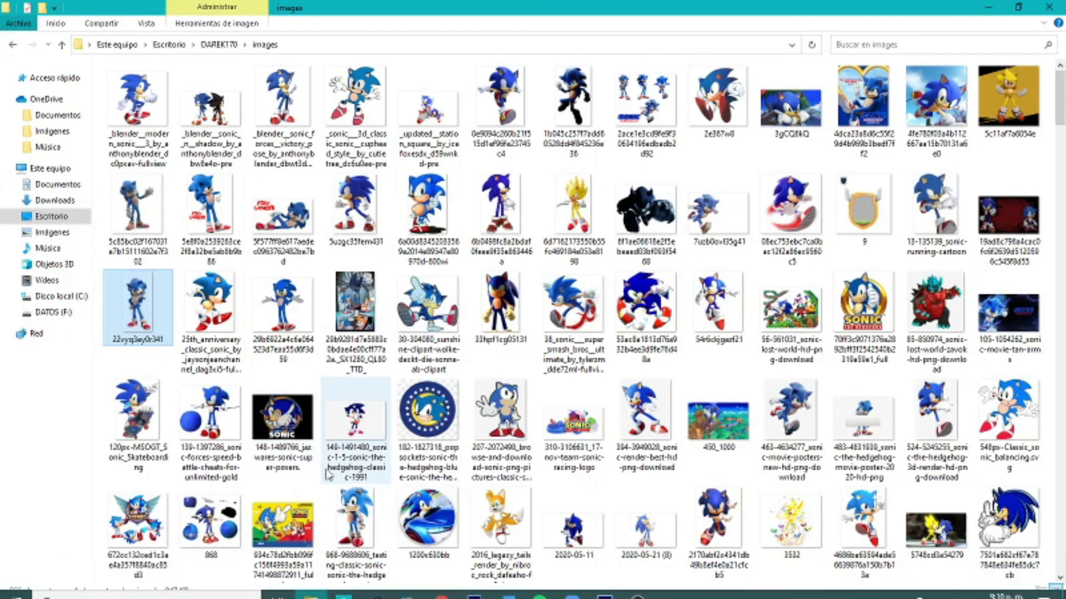
click(991, 7)
click(499, 588)
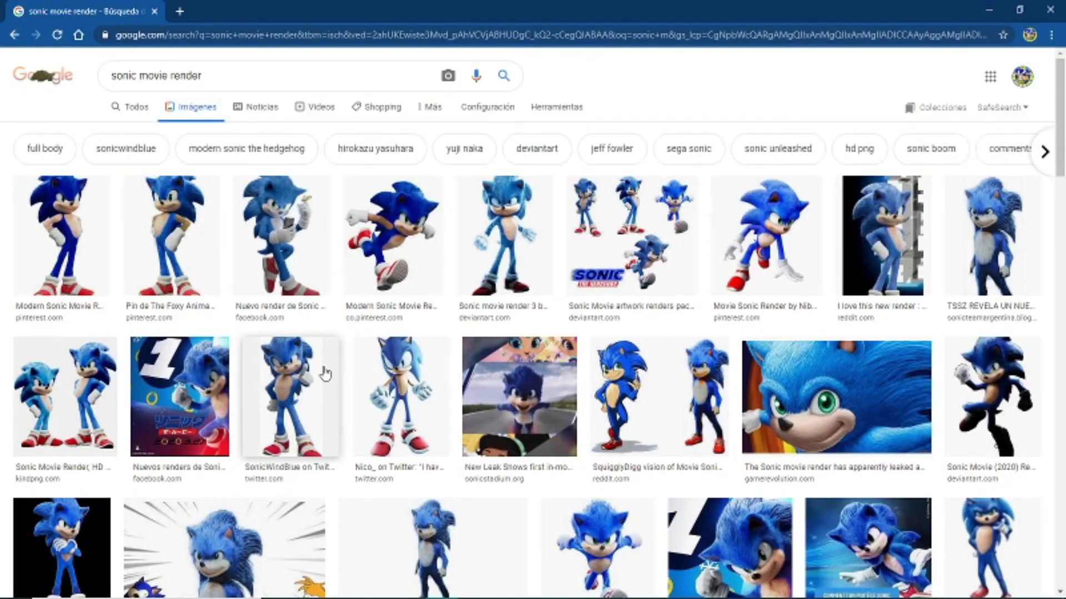
click(61, 238)
scroll(882, 428, down, 5)
click(737, 475)
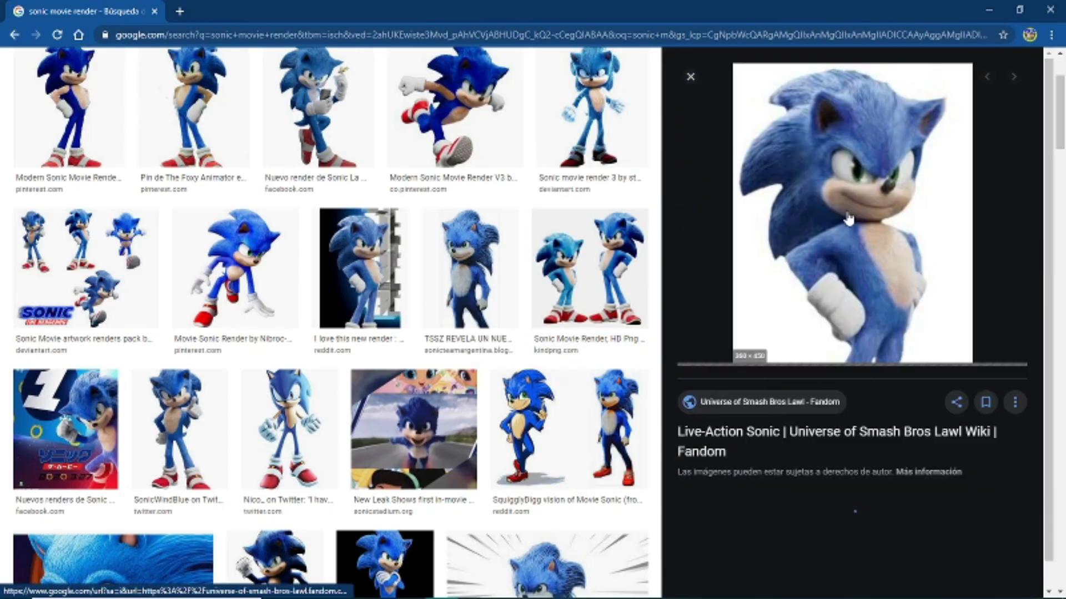
- Save it as Sonic_2019_Movie_Render.png and drop it onto the cover as a layer
right_click(752, 210)
click(811, 336)
key(Return)
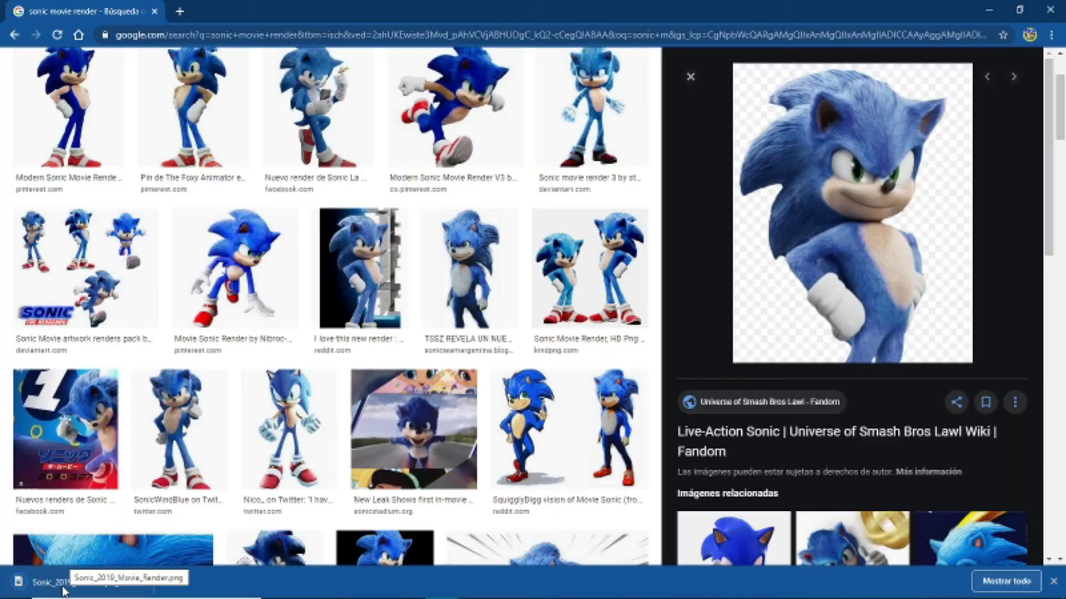
drag(72, 587, 552, 362)
- Place the render as a layer and erase it down to a torso piece
key(e)
key(Return)
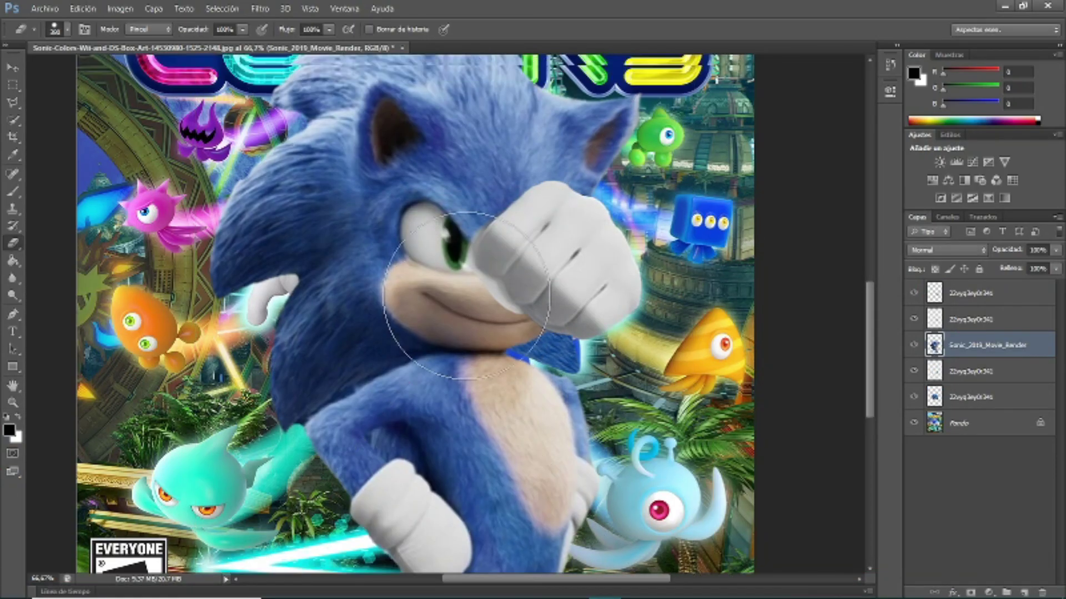
scroll(205, 407, up, 5)
scroll(205, 407, down, 5)
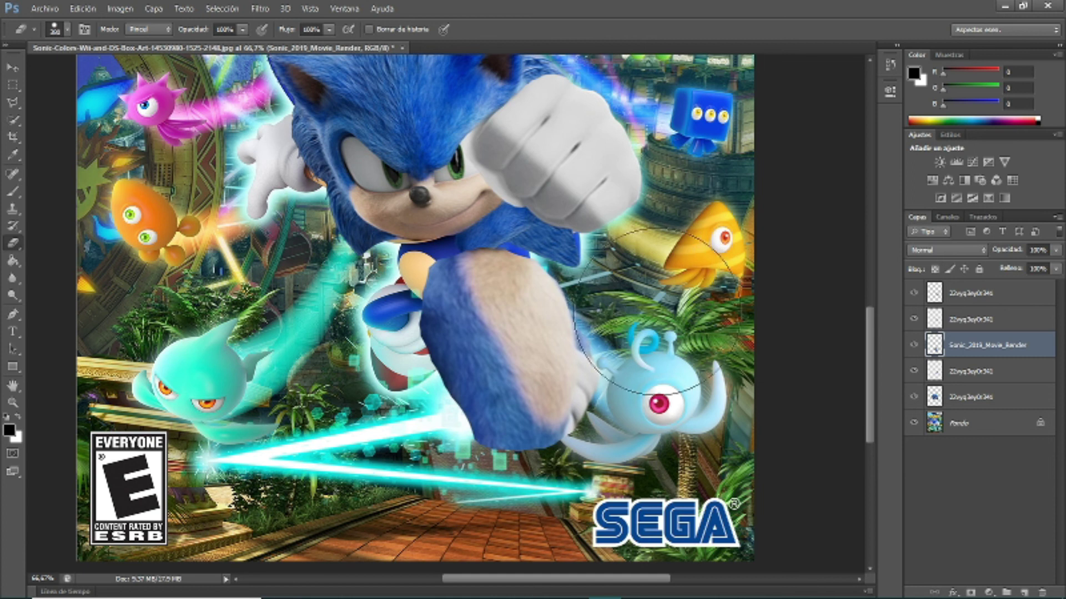
- Move and rotate the torso piece over Sonic's chest and apply the transform
key(v)
key(ctrl+t)
mouse_move(406, 308)
mouse_down()
mouse_move(265, 329)
mouse_move(419, 295)
mouse_up()
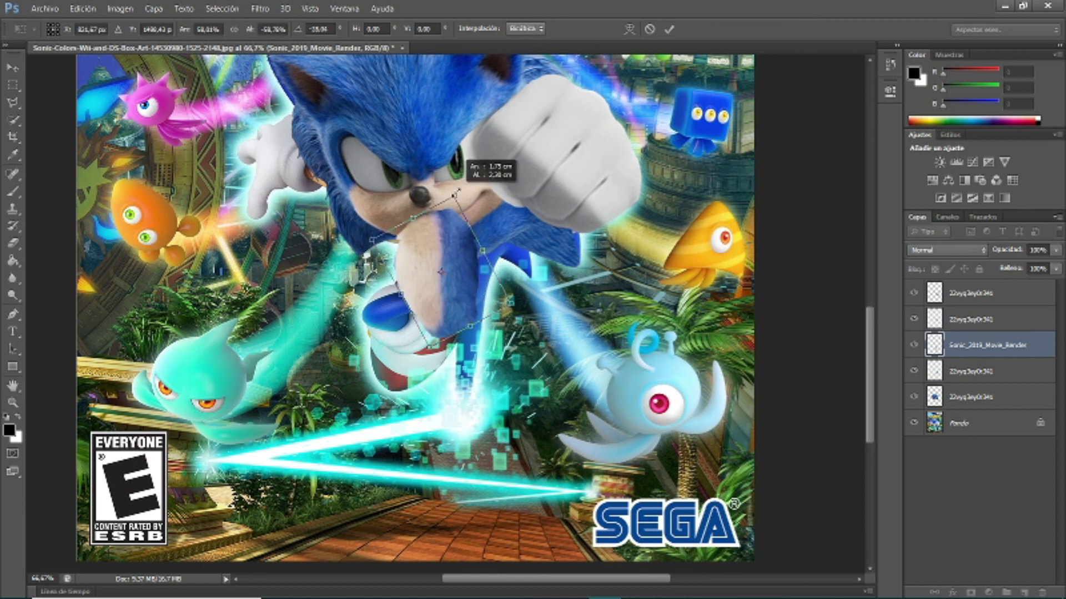
drag(469, 270, 481, 297)
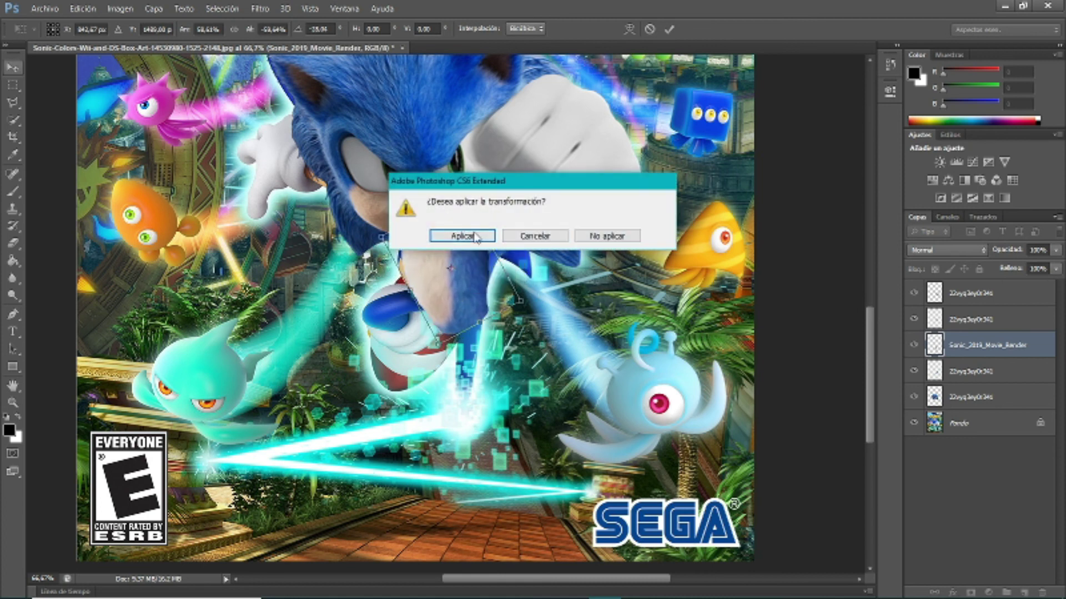
click(511, 233)
click(311, 586)
- Open the Sonic images folder in File Explorer and scroll down through it
mouse_move(791, 411)
mouse_down()
mouse_move(599, 591)
mouse_move(859, 402)
mouse_up()
scroll(924, 104, down, 5)
scroll(924, 104, down, 5)
scroll(924, 105, down, 5)
scroll(924, 104, down, 5)
scroll(924, 104, down, 5)
scroll(924, 104, down, 5)
scroll(924, 105, down, 5)
scroll(577, 415, down, 5)
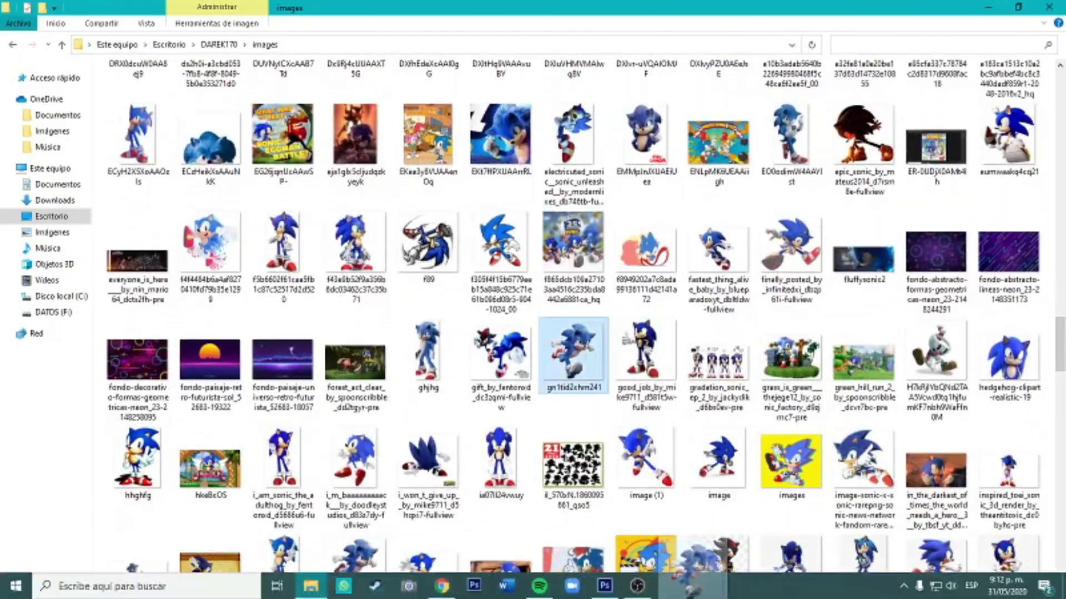
- Place the gn1tid2chm241 Sonic image on the cover and erase its unwanted parts
drag(575, 363, 472, 305)
key(Return)
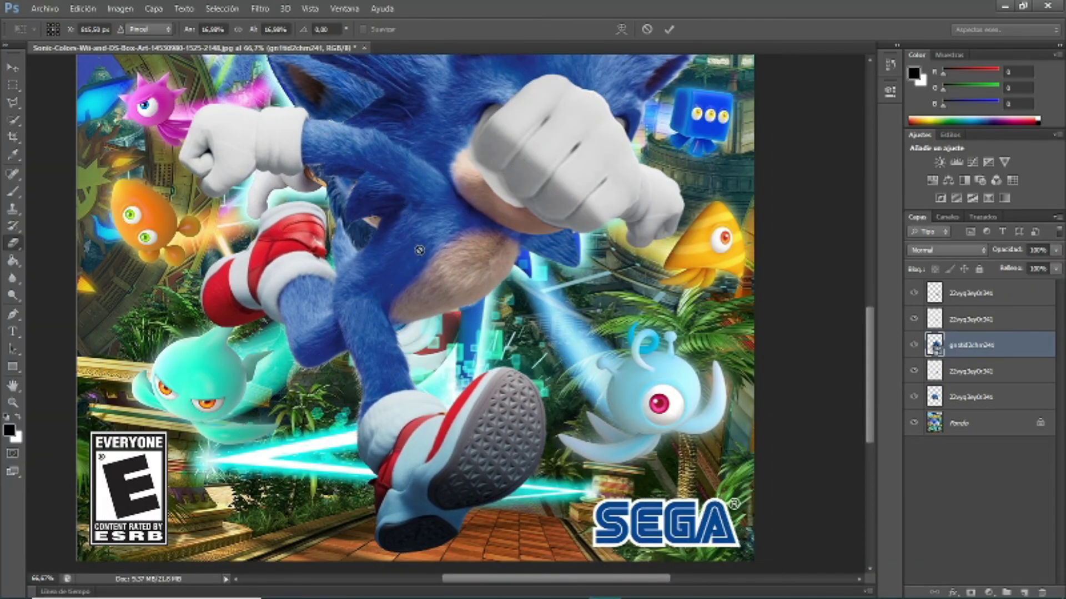
key(e)
mouse_move(421, 389)
mouse_down()
mouse_move(349, 333)
mouse_move(277, 422)
mouse_up()
scroll(349, 333, up, 1)
scroll(344, 333, up, 5)
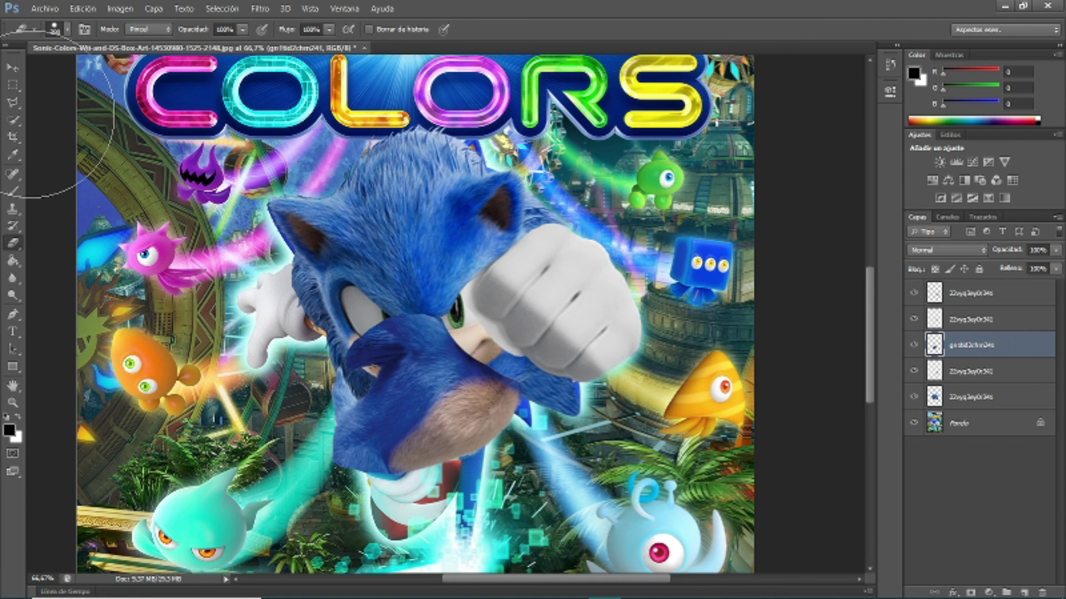
- Reposition the new Sonic layer: move it down, then shift the head up
key(ctrl+t)
drag(561, 236, 552, 297)
click(14, 244)
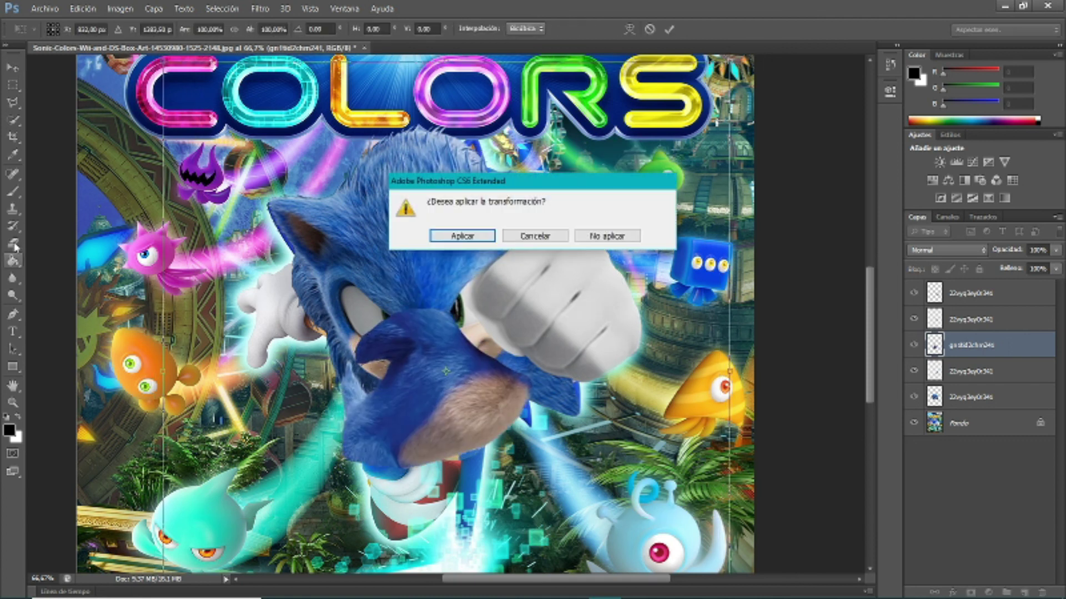
key(Return)
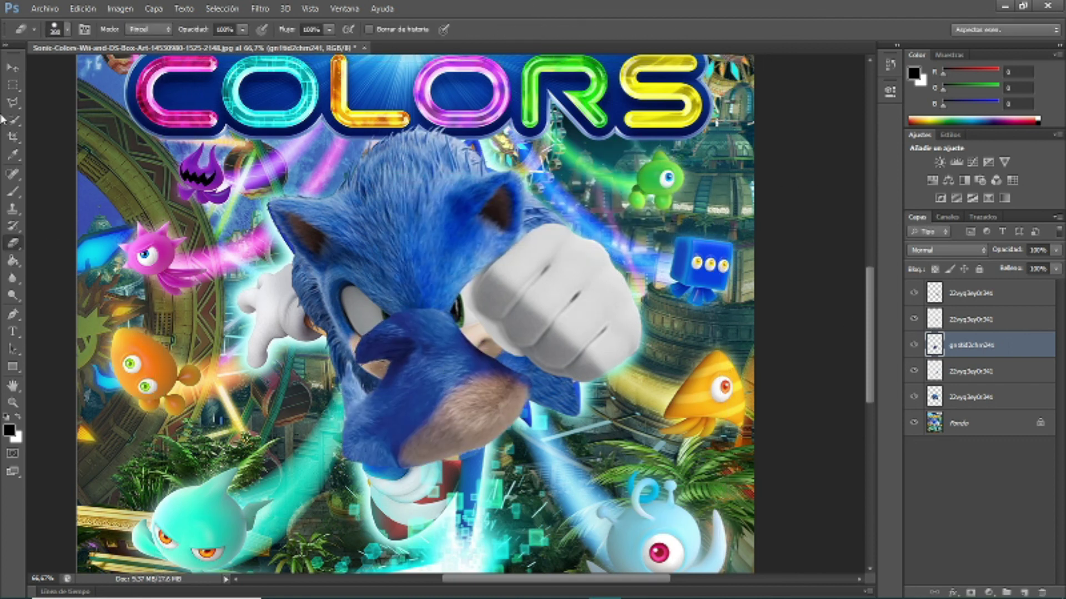
key(ctrl+t)
drag(482, 319, 482, 257)
click(13, 242)
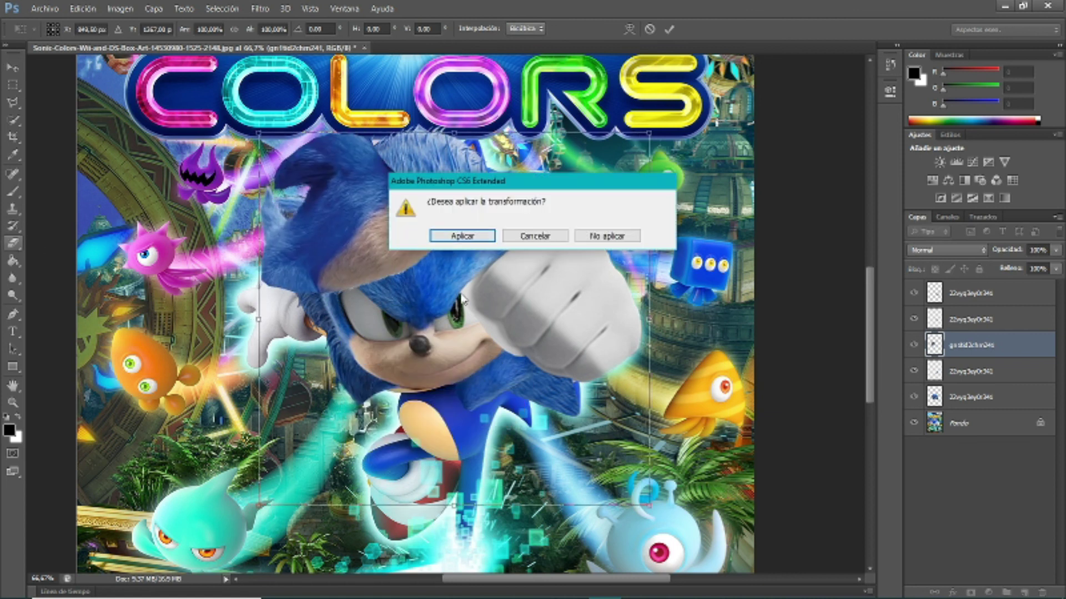
key(Return)
- Enlarge Sonic's head and move its layer beneath the other Sonic layers
key(ctrl+t)
mouse_move(354, 200)
mouse_down()
mouse_move(318, 162)
mouse_move(383, 314)
mouse_move(409, 337)
mouse_up()
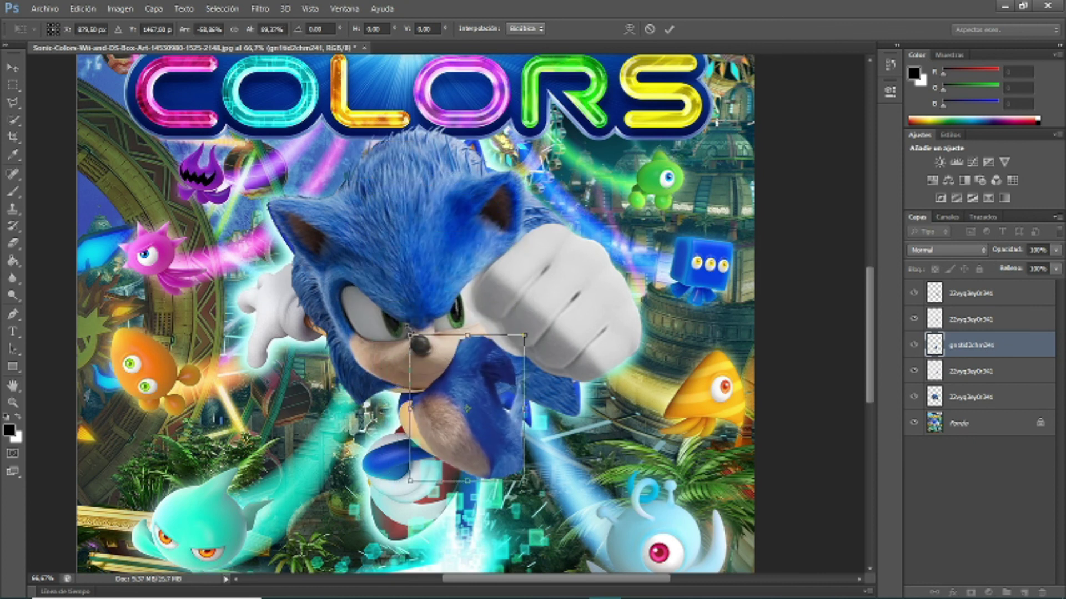
key(Return)
drag(971, 345, 967, 414)
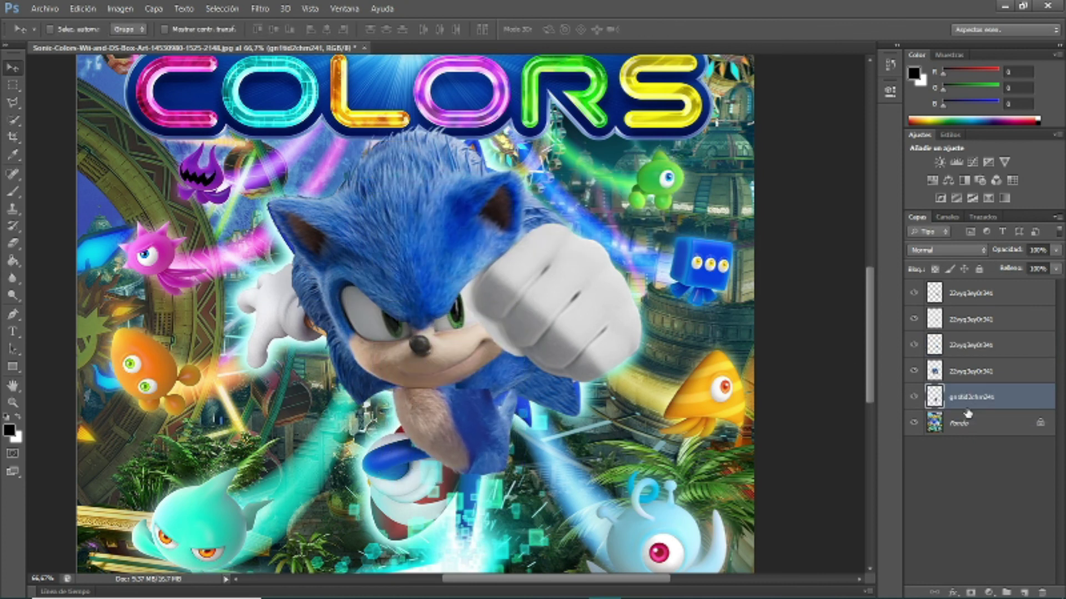
drag(492, 440, 494, 442)
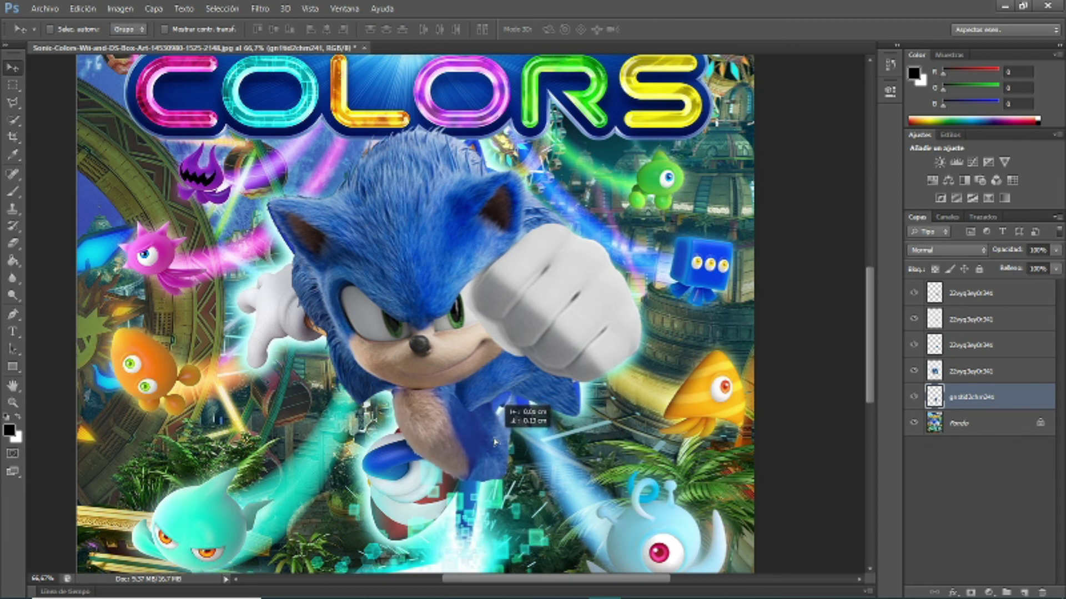
- Nudge the head layer into place and bring up Hue/Saturation
key(e)
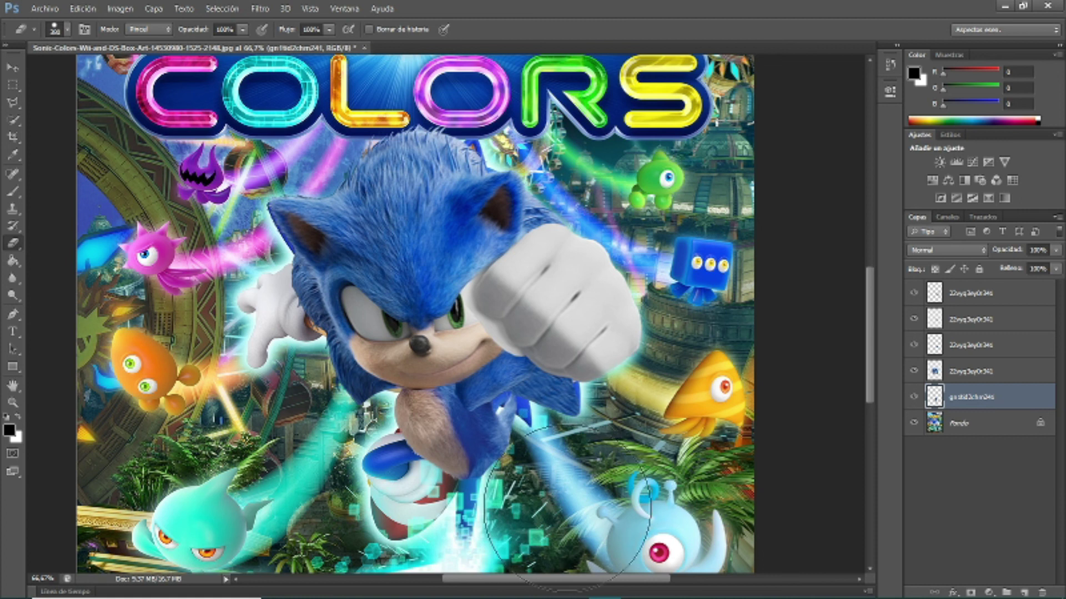
key(v)
drag(456, 433, 458, 435)
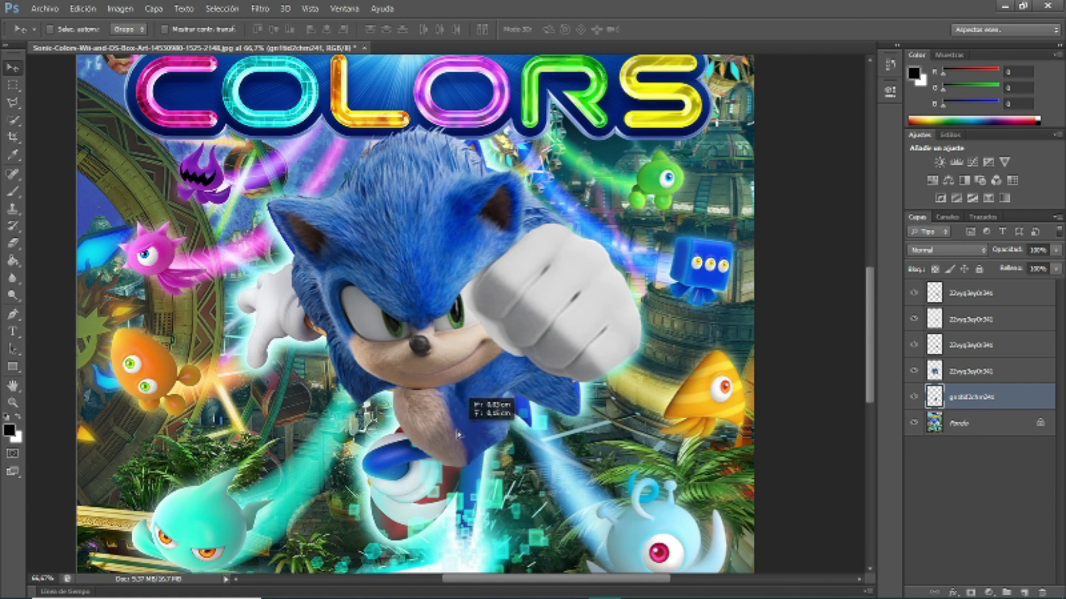
key(ctrl+u)
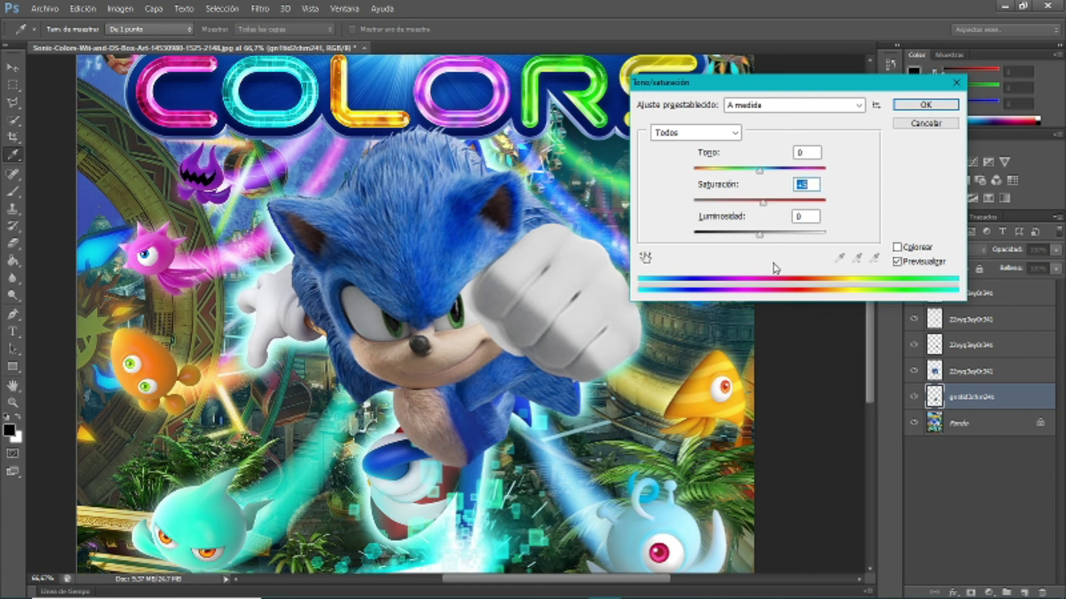
- Apply the darker Hue/Saturation adjustment to the torso and zoom in on Sonic's face
drag(759, 235, 747, 233)
click(924, 105)
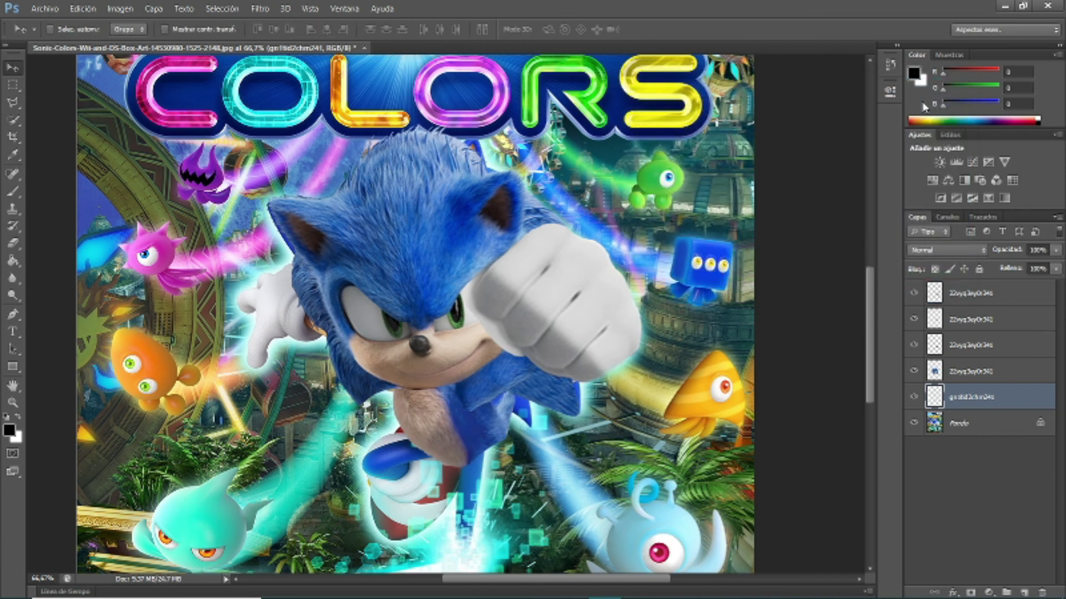
key(z)
click(475, 412)
- Check the Eraser brush size settings around Sonic's face
scroll(476, 411, down, 1)
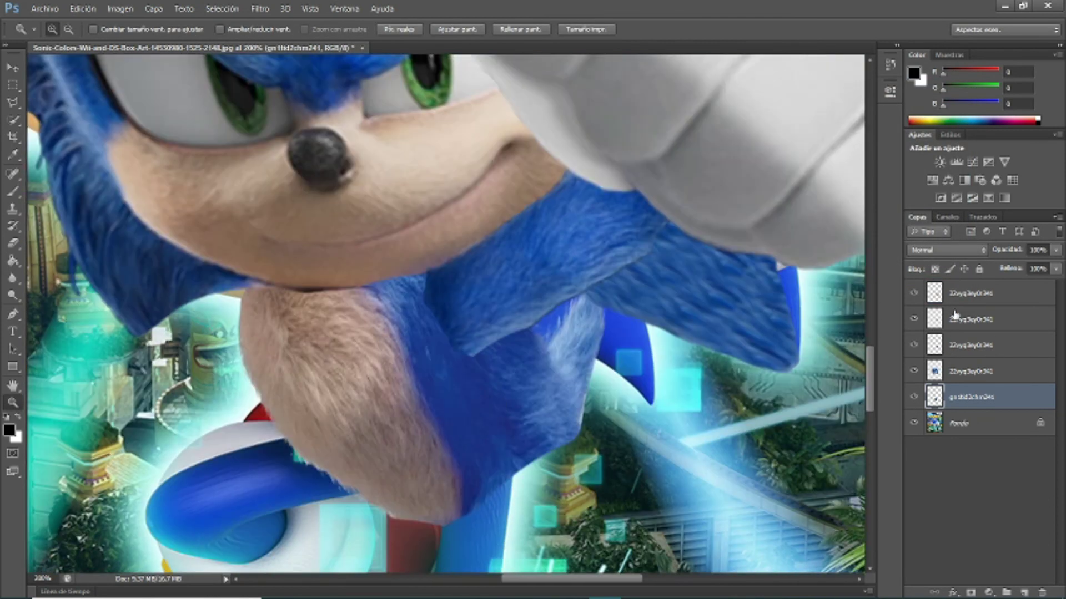
key(alt+bracketright)
key(alt+bracketright)
click(14, 244)
right_click(314, 308)
key(Escape)
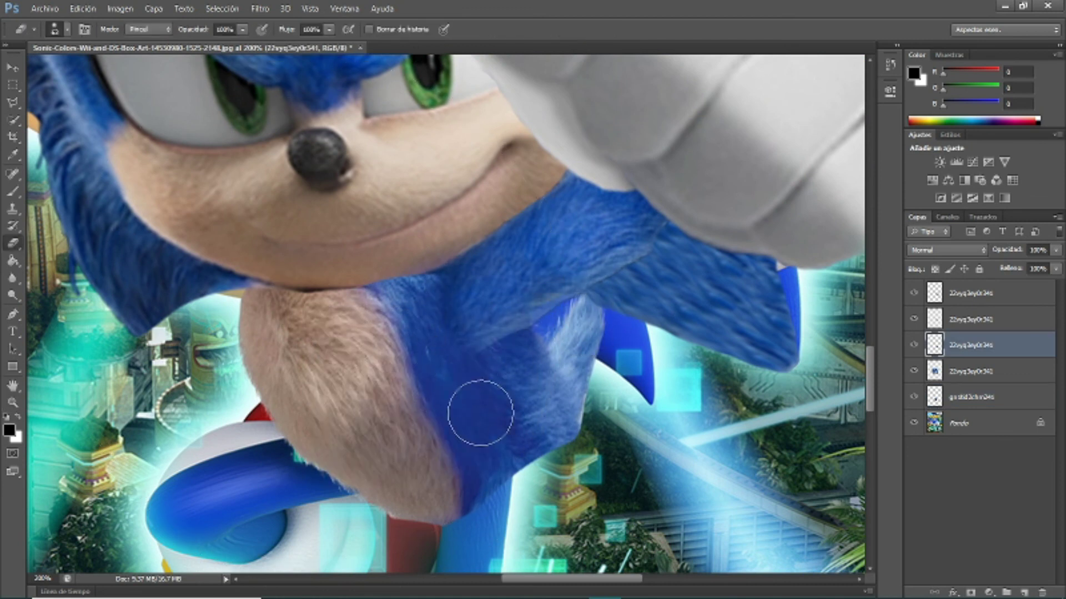
- Zoom out to review the composited cover, then zoom in on Sonic's feet
key(z)
alt+click(434, 363)
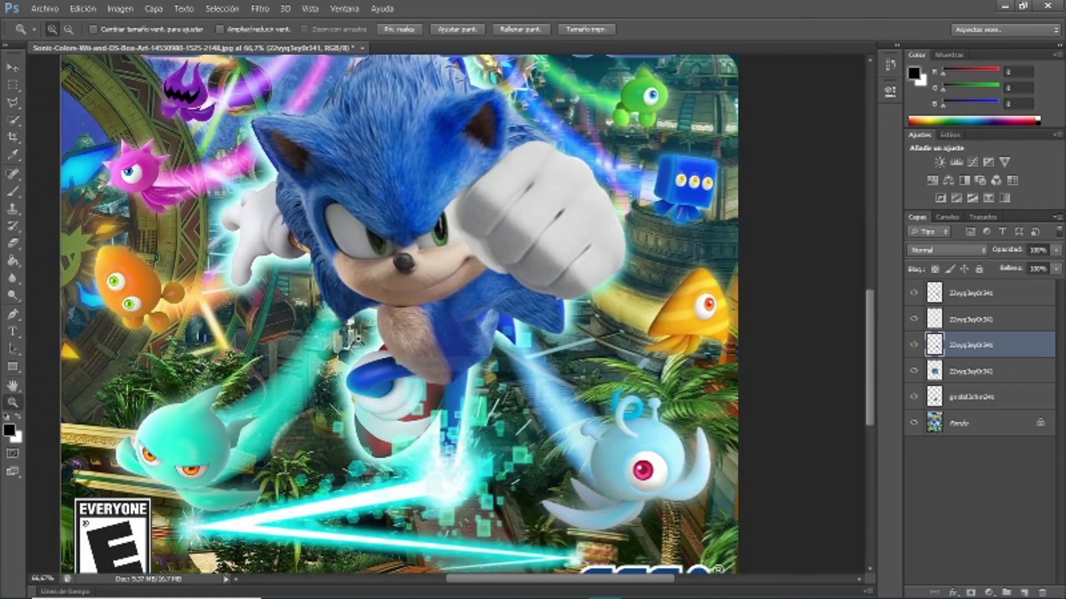
key(v)
scroll(374, 341, up, 1)
scroll(375, 342, down, 2)
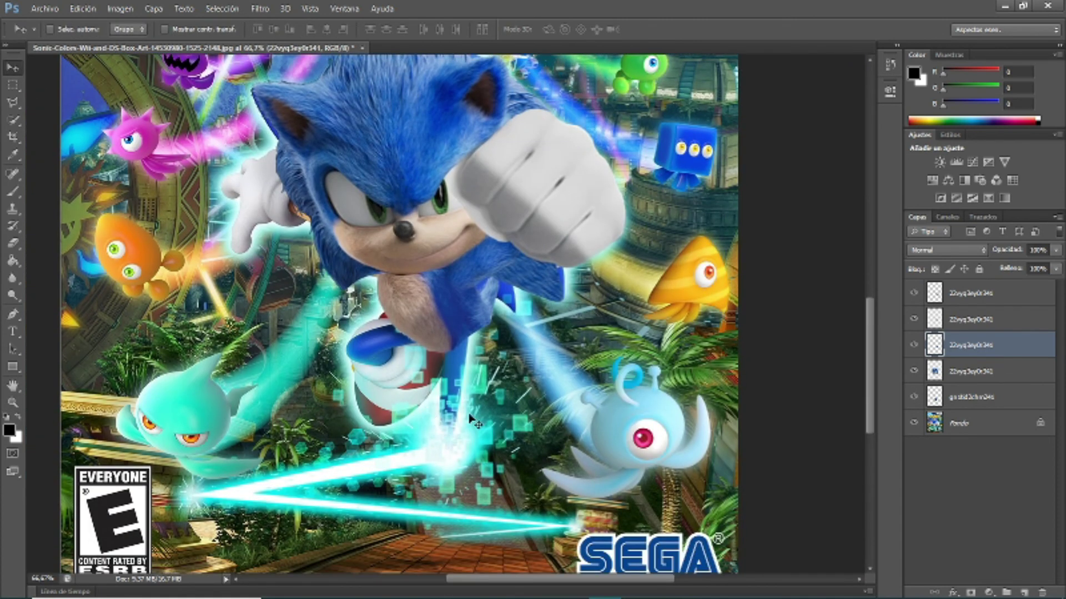
key(z)
click(433, 483)
- Place another Sonic render from the images folder onto the cover and zoom out
key(alt+Tab)
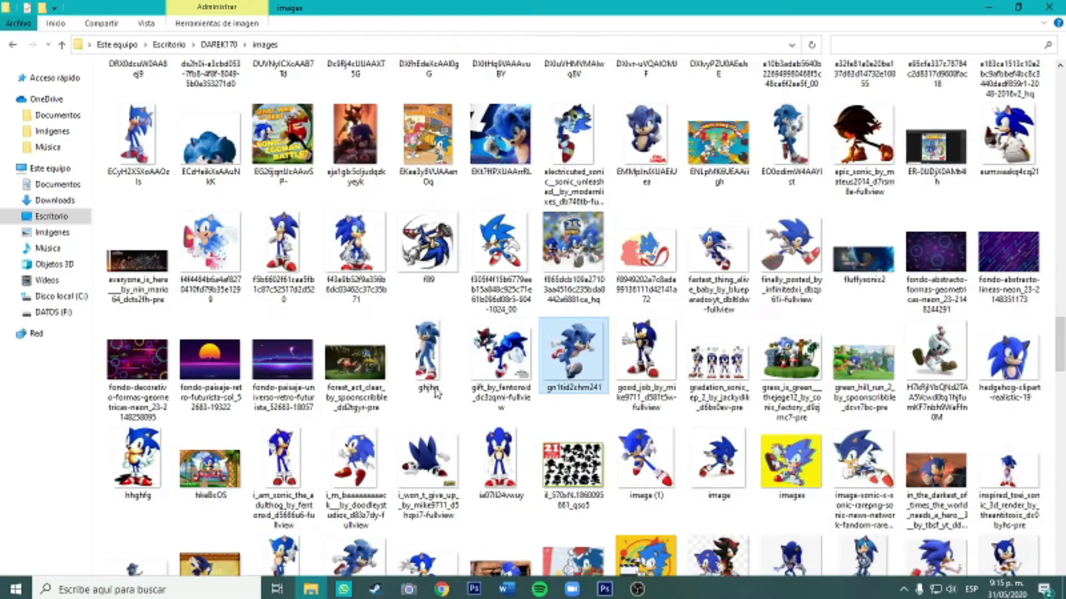
scroll(436, 393, down, 10)
scroll(436, 393, down, 10)
drag(435, 393, 444, 311)
click(12, 401)
key(ctrl+minus)
key(ctrl+minus)
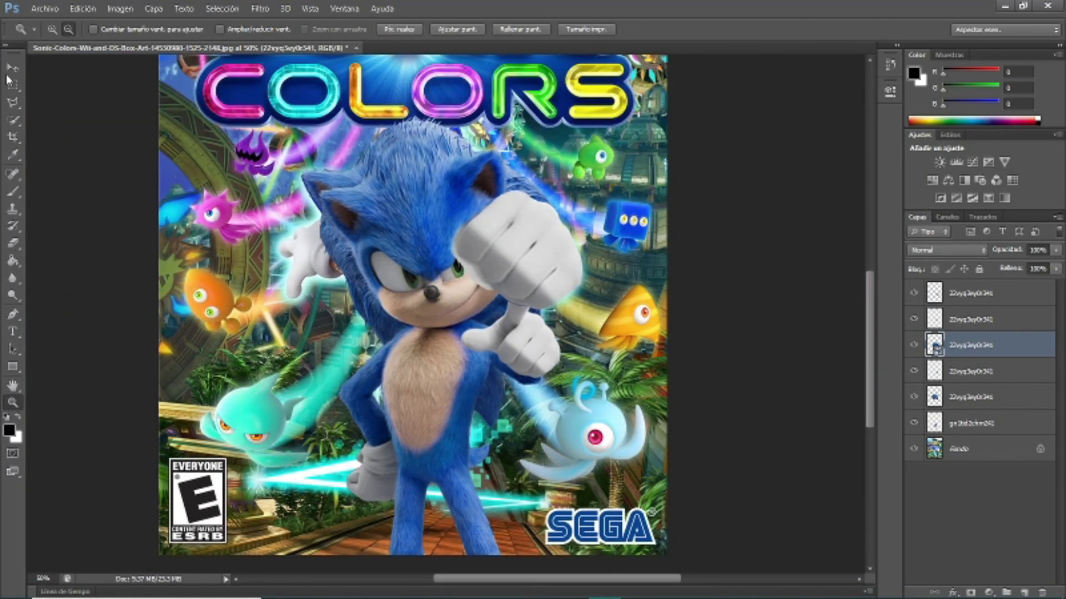
scroll(413, 311, up, 3)
- With a 432 px Eraser, erase the render's head and red shoe, keeping one leg
key(e)
right_click(444, 300)
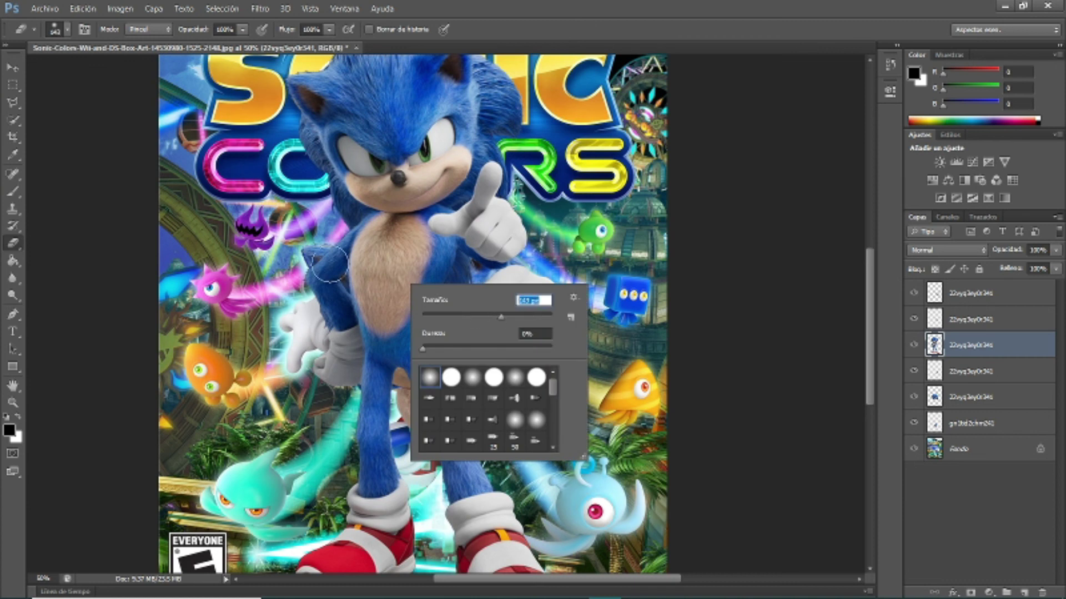
text(432)
key(Return)
drag(421, 139, 510, 316)
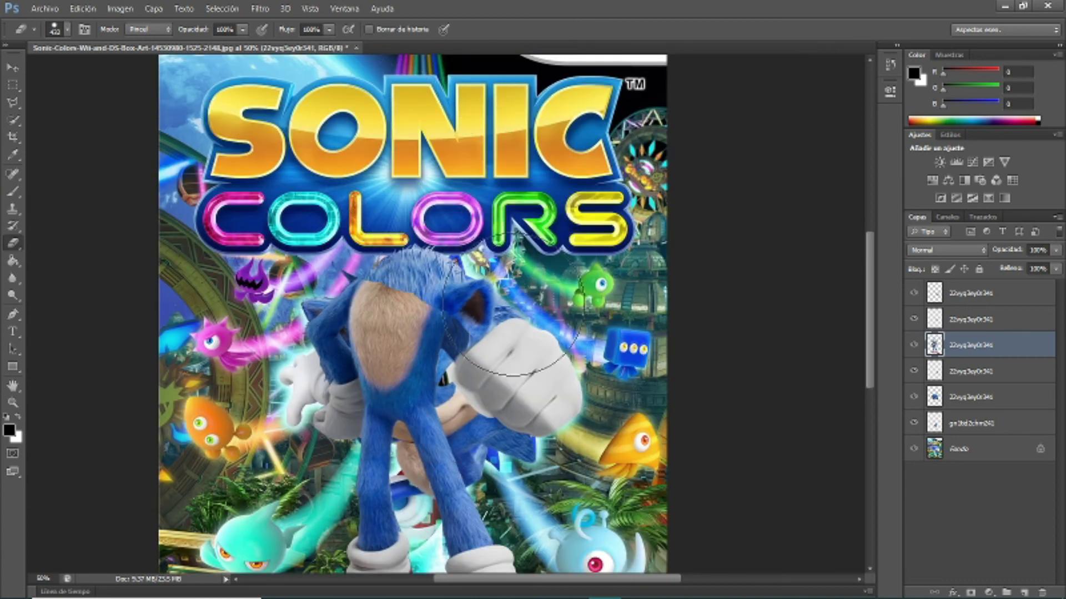
scroll(280, 283, down, 3)
drag(333, 472, 411, 422)
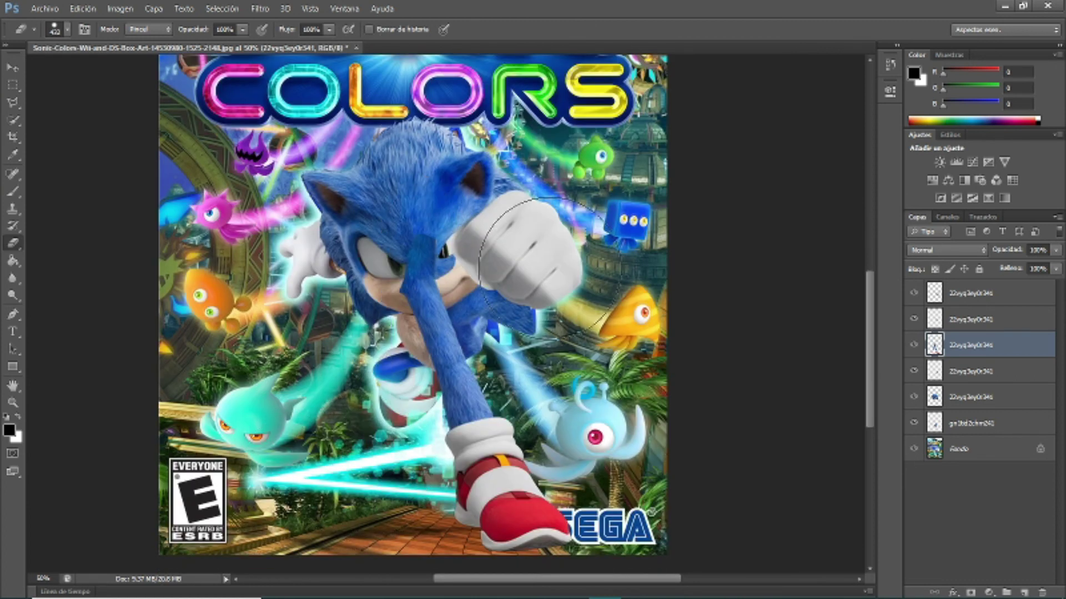
drag(447, 472, 503, 488)
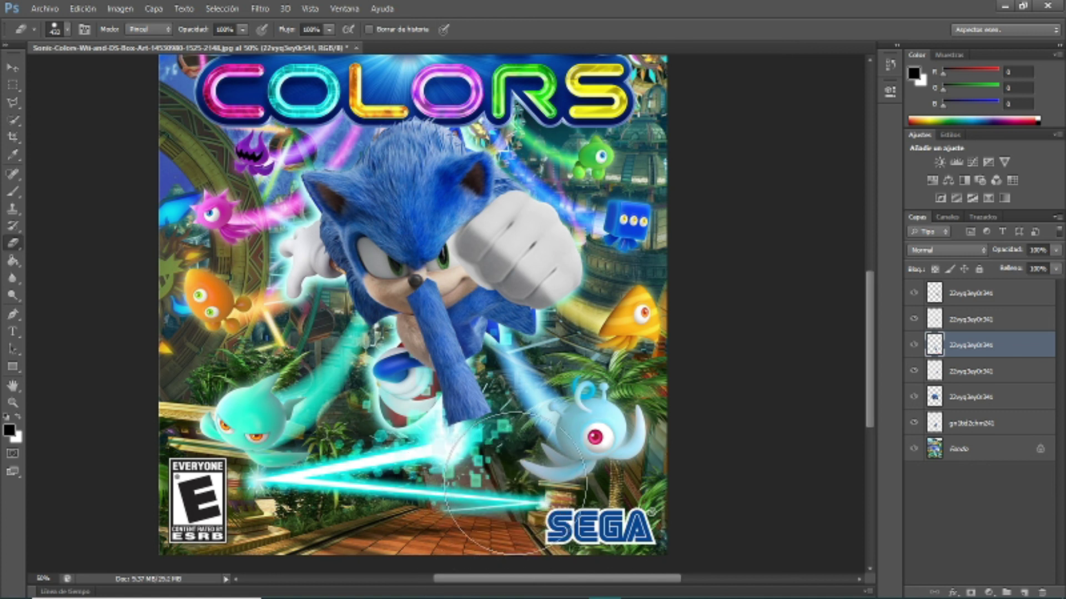
- Scale and rotate the leg to angle downward, then zoom in on it
key(ctrl+t)
mouse_move(439, 444)
mouse_down()
mouse_move(475, 455)
mouse_move(516, 360)
mouse_up()
click(17, 67)
key(Return)
key(z)
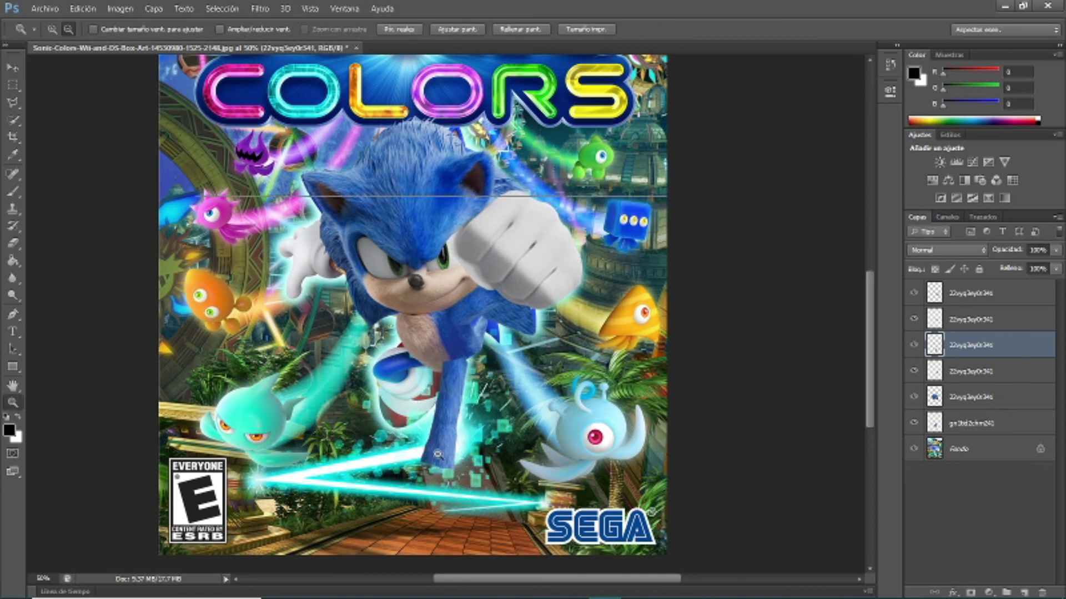
click(361, 365)
click(525, 366)
- Move the leg layer lower and set the Eraser to a soft round brush with 0% hardness
drag(970, 345, 971, 435)
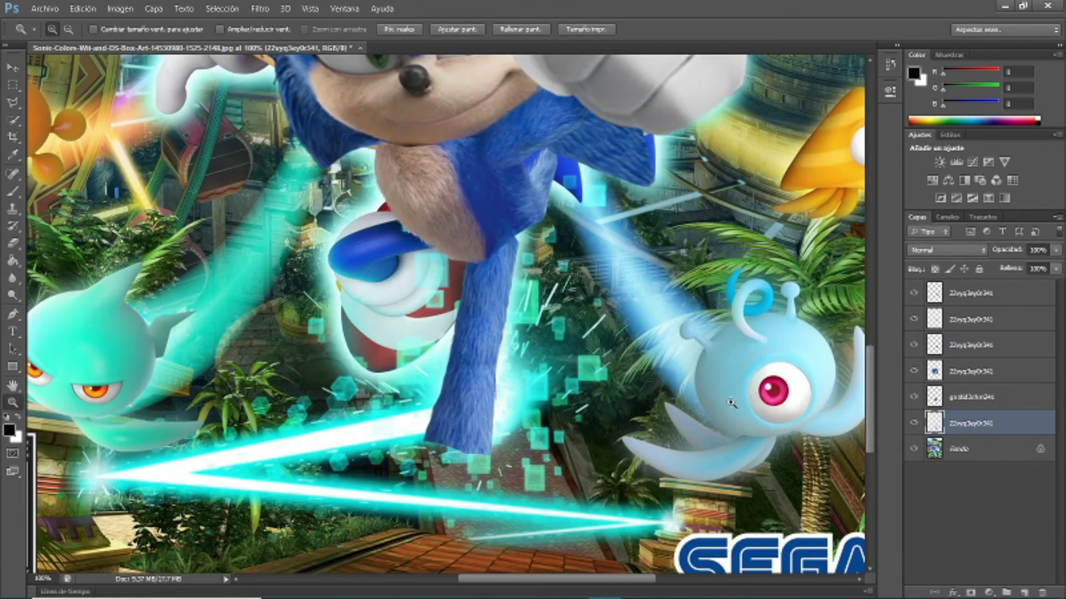
key(e)
right_click(589, 273)
key(Return)
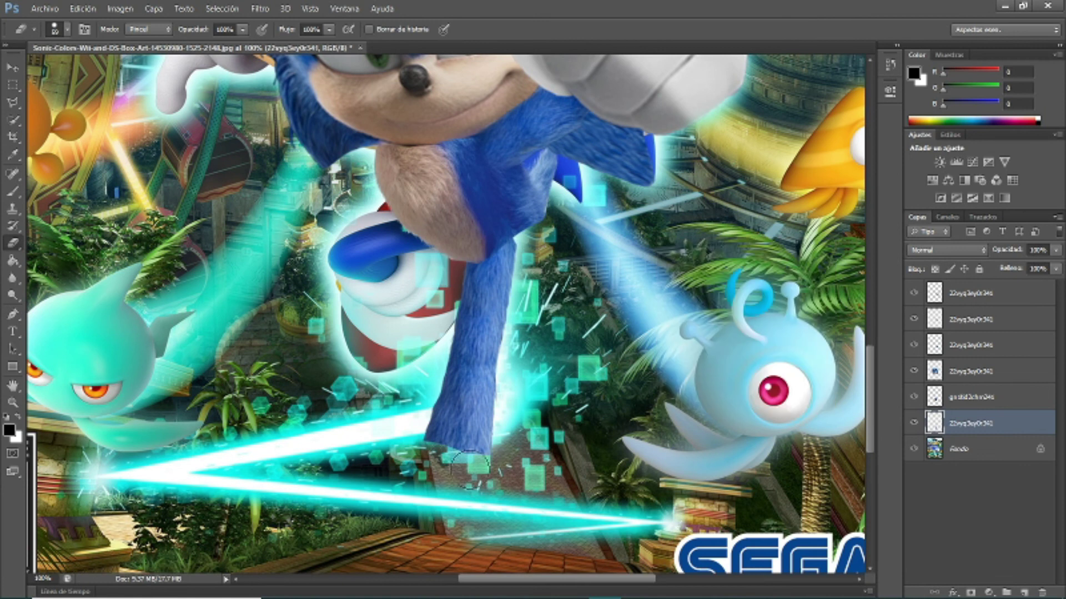
right_click(559, 476)
double_click(567, 518)
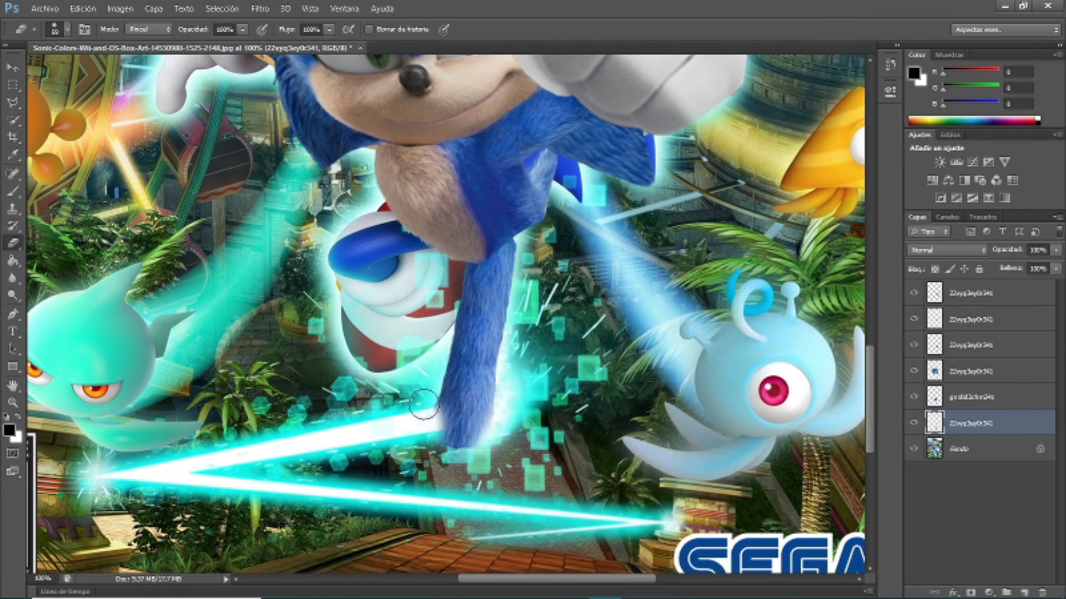
- Set the Clone Stamp brush to 22 px and switch between the running Sonic and leg layers
key(s)
right_click(506, 304)
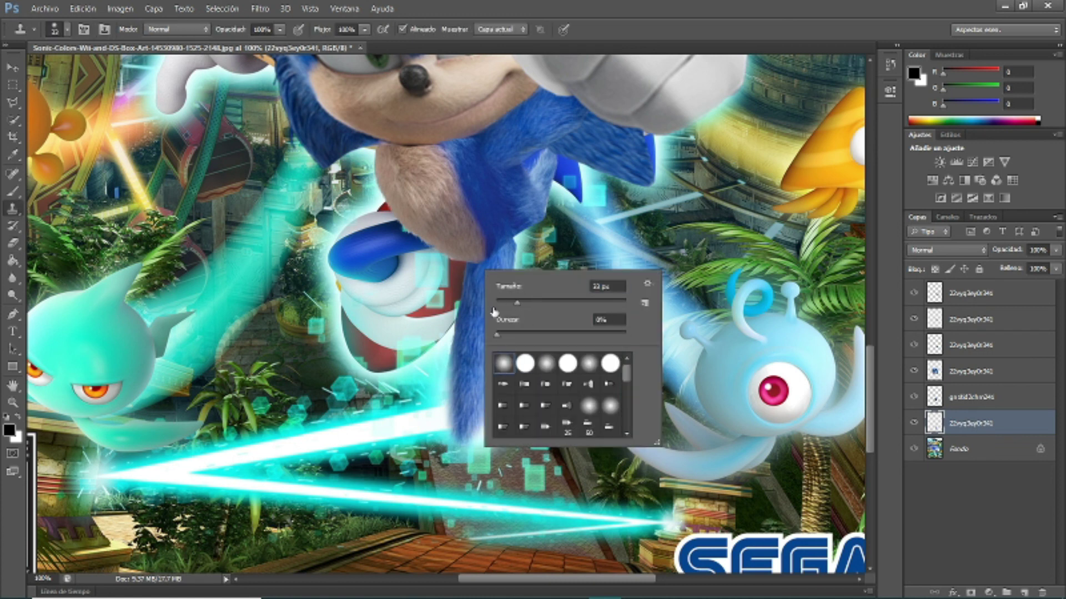
click(500, 271)
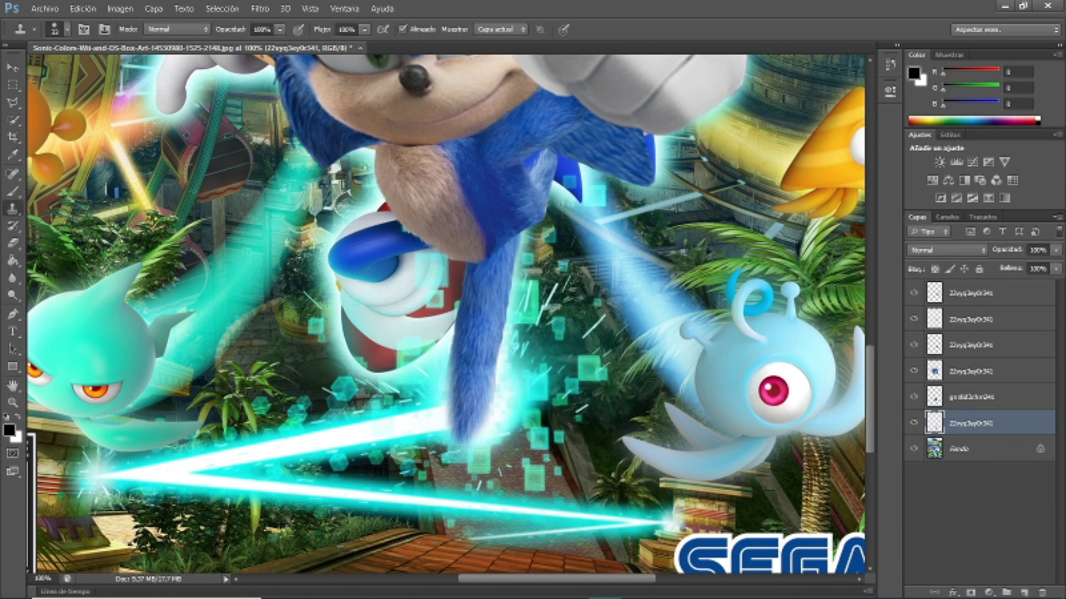
click(946, 399)
key(e)
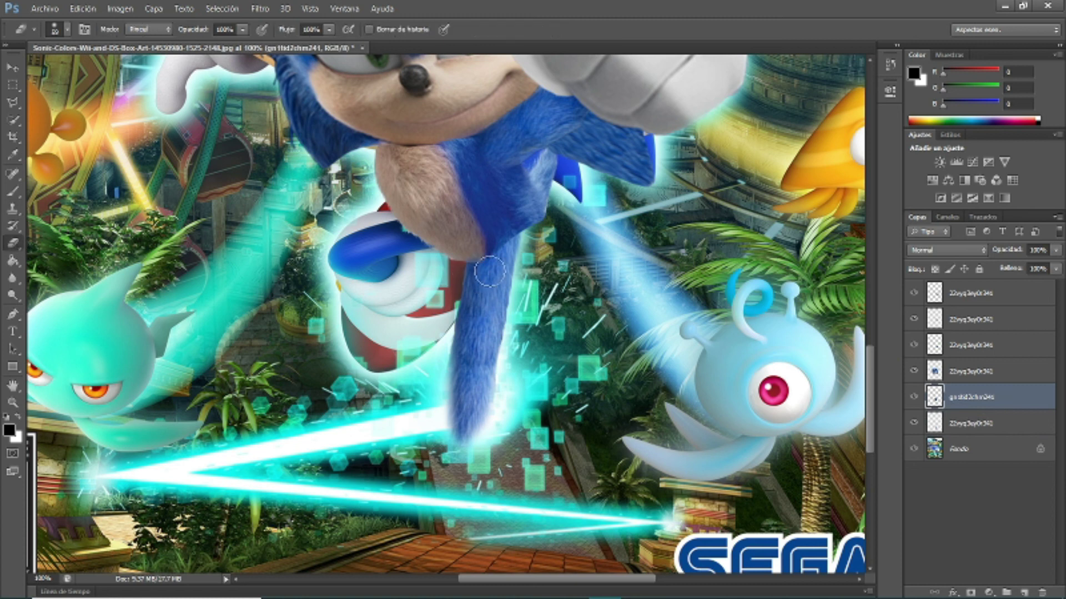
click(970, 425)
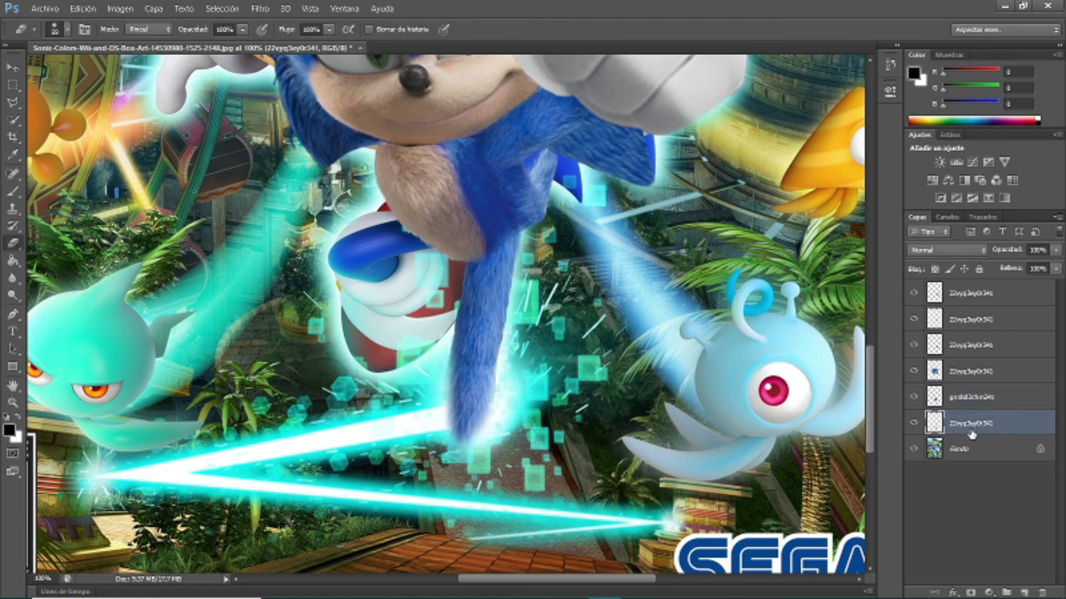
- Boost the leg's saturation by +26 with Hue/Saturation and recheck the eraser brush
key(ctrl+u)
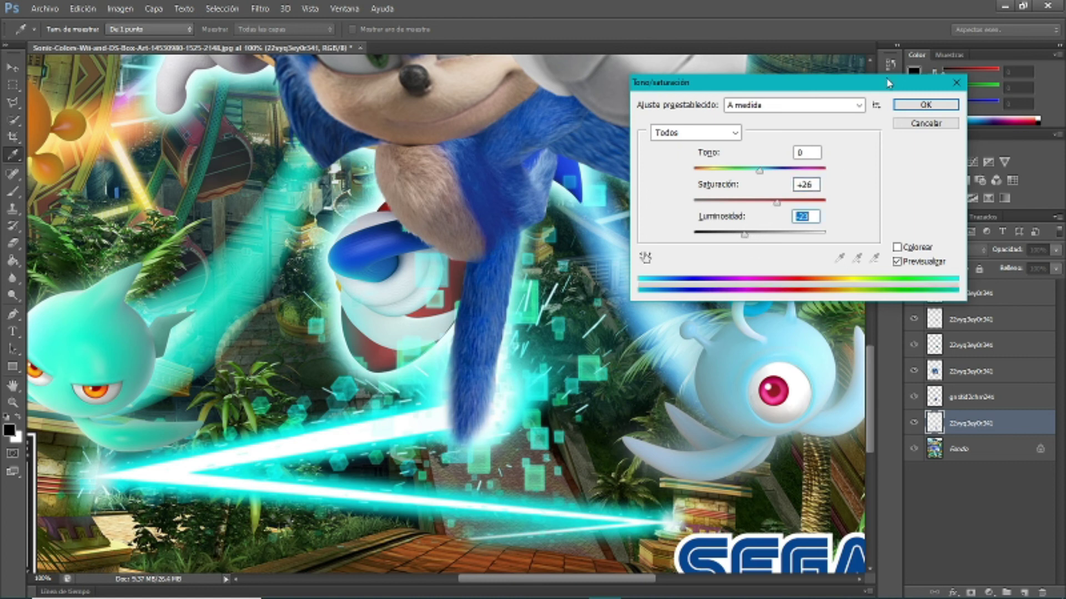
key(Return)
key(alt+bracketright)
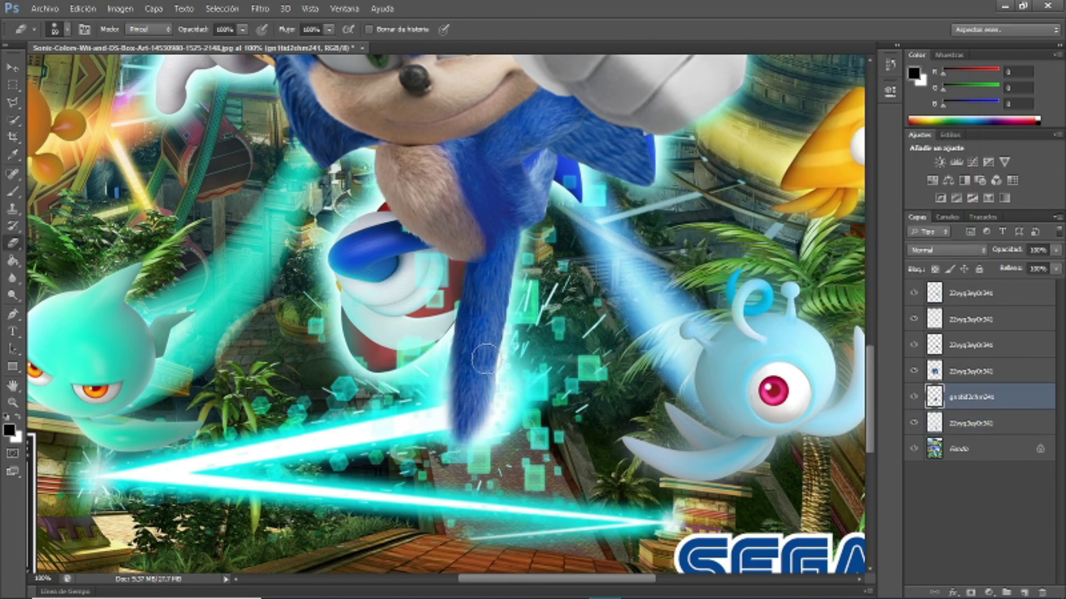
right_click(422, 286)
key(Escape)
click(82, 9)
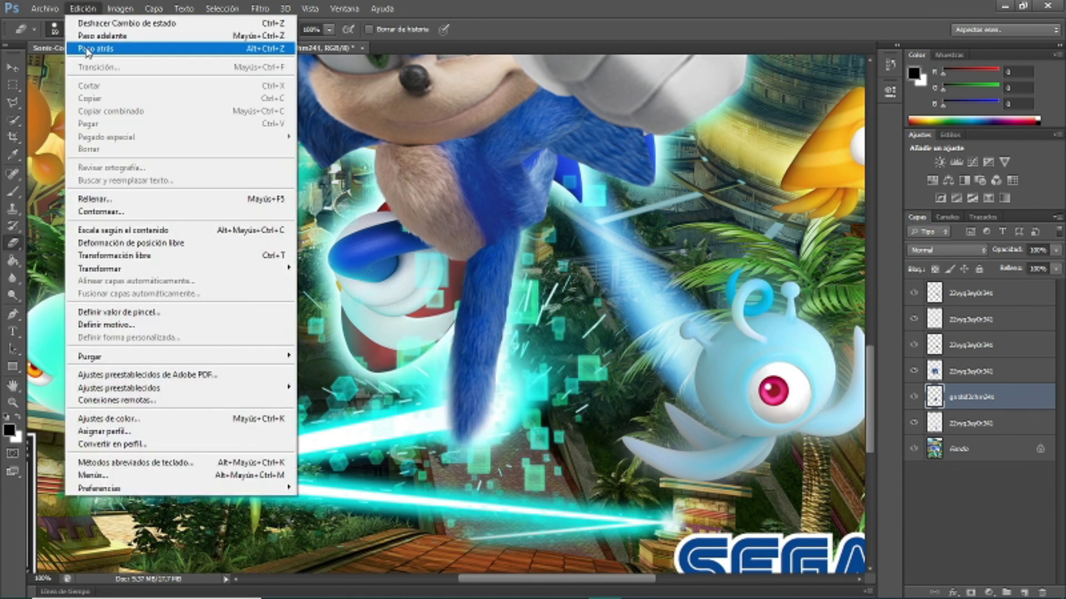
- Step back one history state and erase-touch the leg layer's lower tip
click(102, 55)
right_click(487, 282)
key(Escape)
scroll(523, 240, down, 3)
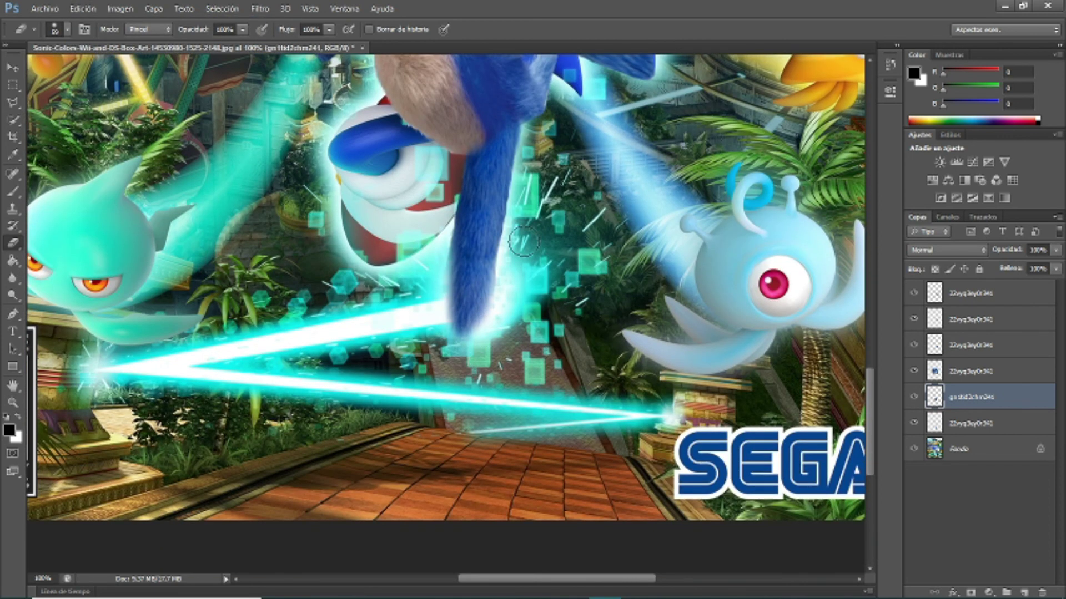
click(953, 426)
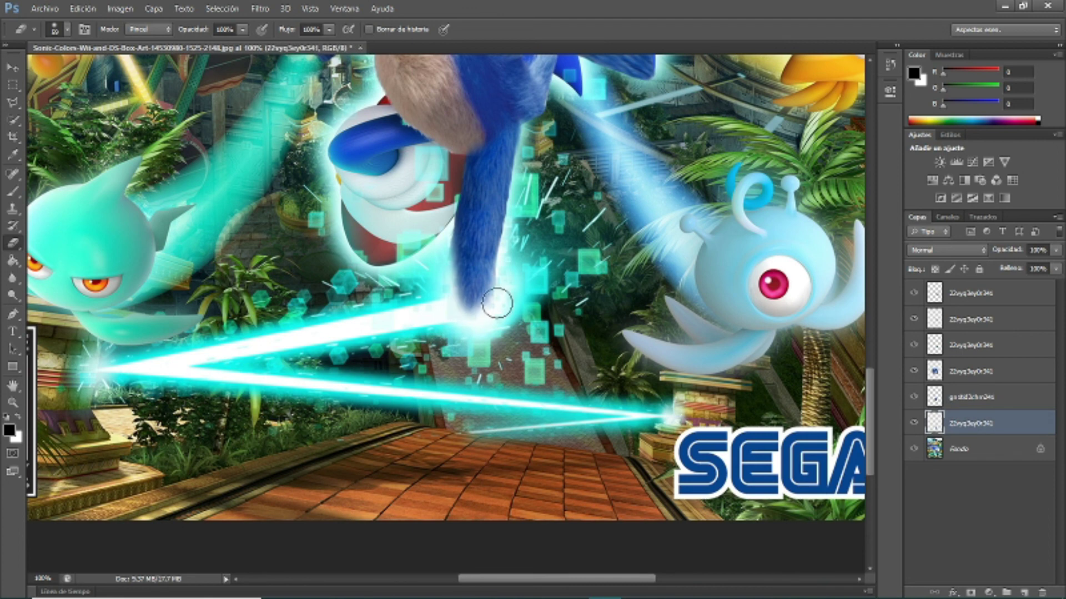
scroll(426, 313, up, 7)
scroll(563, 426, up, 1)
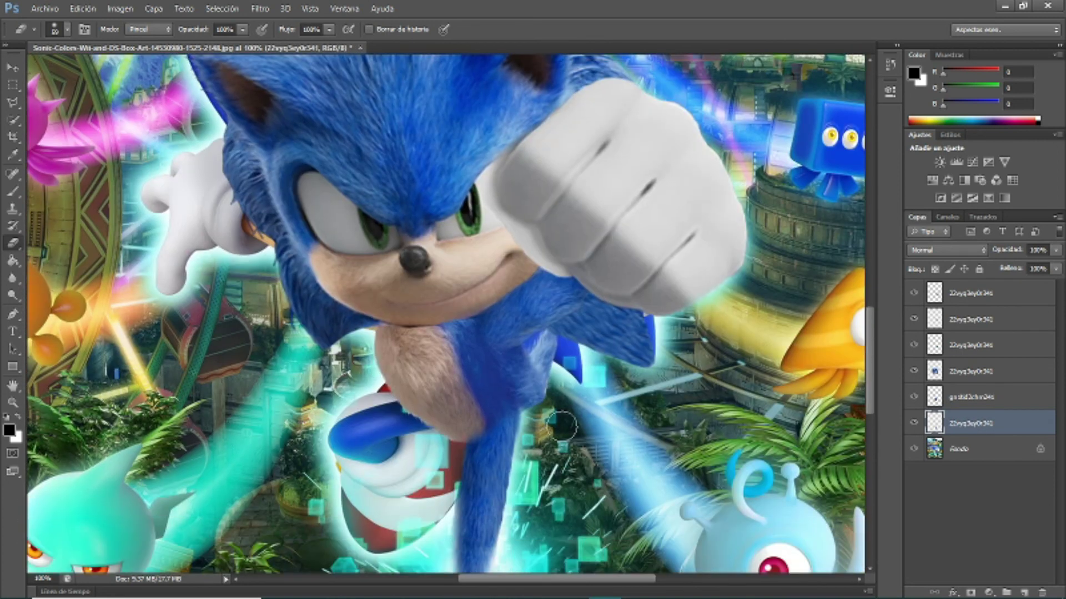
- Touch up the running Sonic layer, then clone-stamp the leg layer
click(966, 395)
right_click(566, 301)
key(Escape)
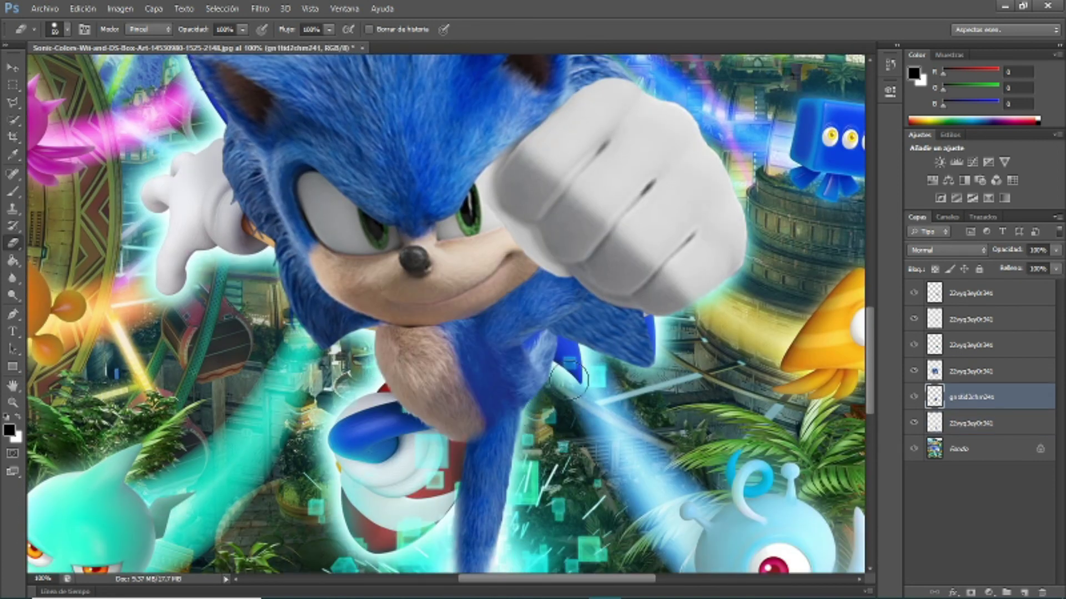
scroll(580, 435, down, 1)
key(s)
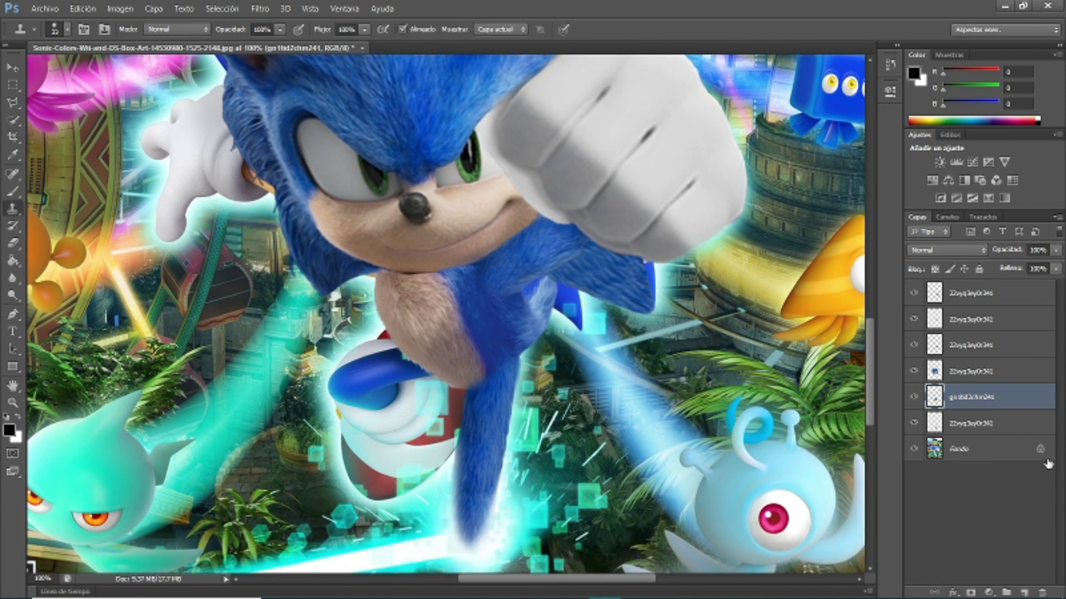
click(971, 424)
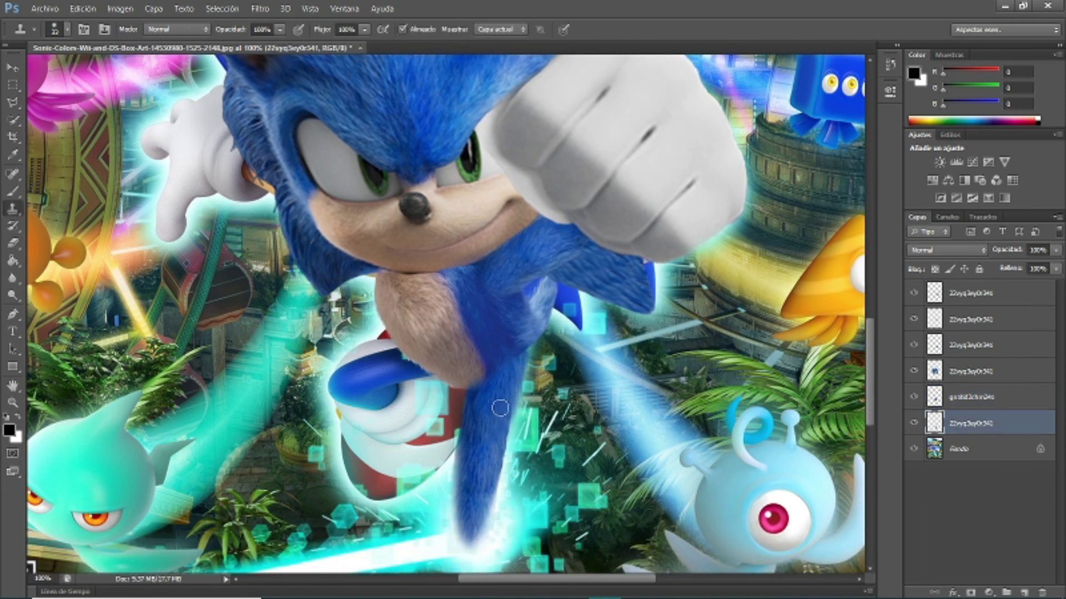
- Refine the running Sonic layer, reselect the leg layer, and return to the images folder
click(971, 397)
right_click(444, 314)
key(Escape)
scroll(558, 435, down, 1)
click(972, 424)
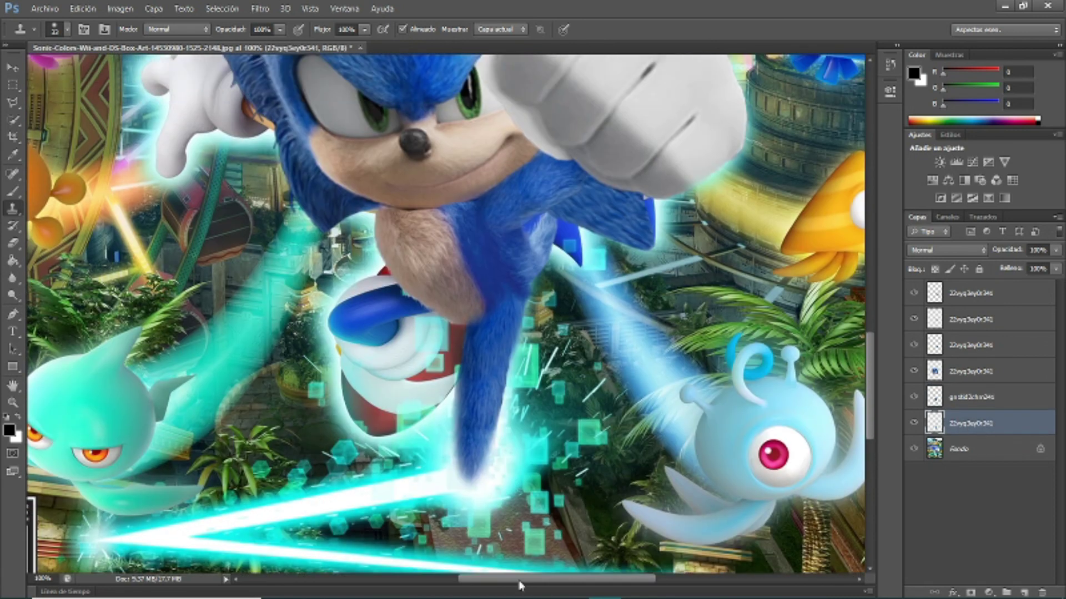
key(alt+Tab)
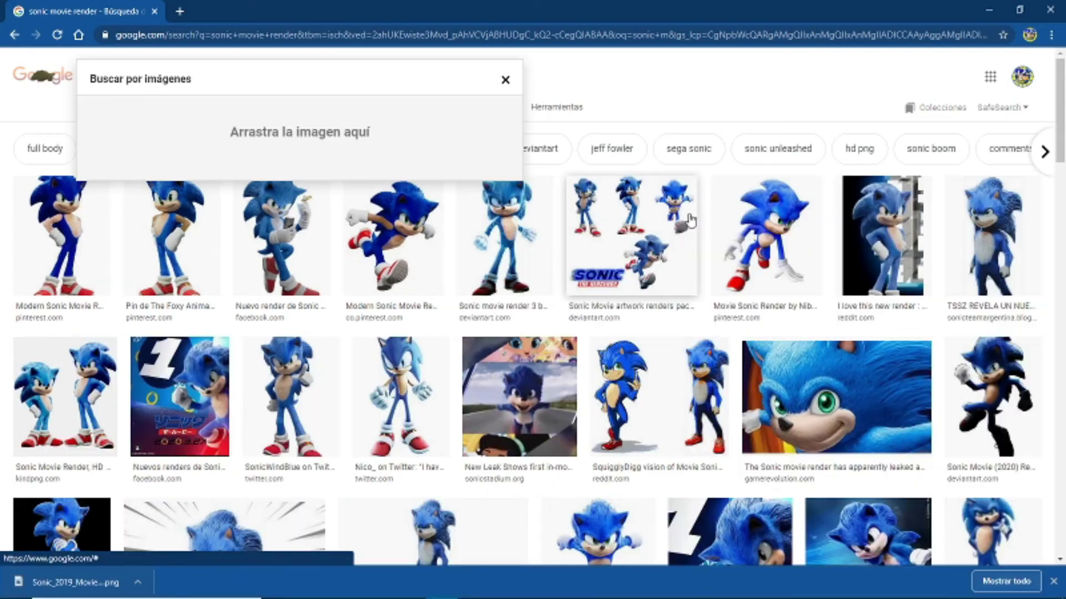
- Bring a Sonic render from Google Images onto the cover and commit its placement
drag(468, 412, 704, 276)
click(739, 239)
mouse_move(833, 83)
mouse_down()
mouse_move(700, 580)
mouse_move(446, 243)
mouse_move(463, 289)
mouse_move(502, 189)
mouse_up()
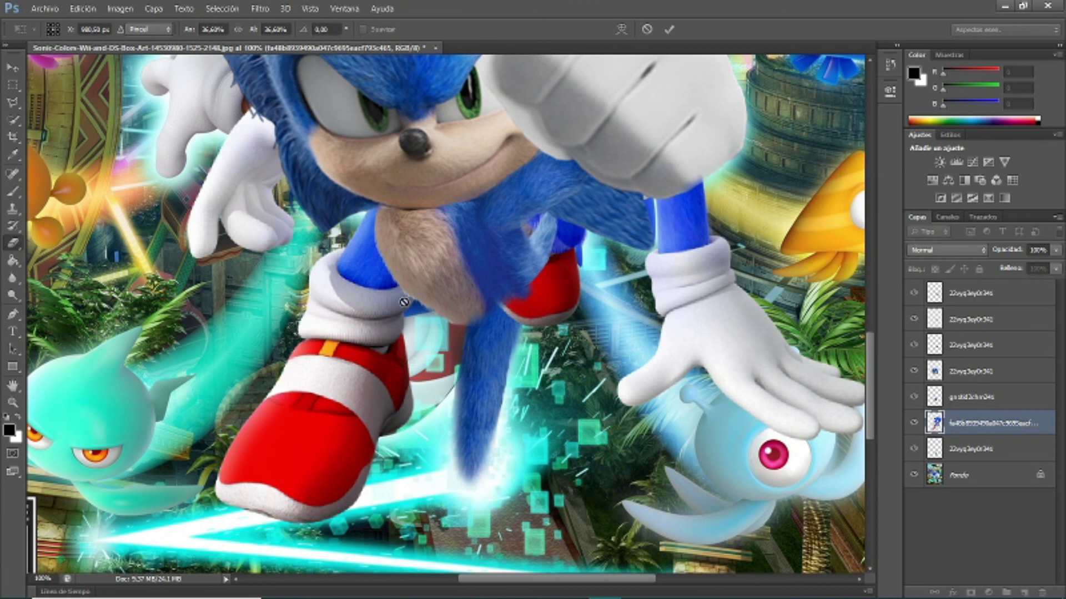
key(Return)
- Enlarge the eraser brush, undo a stray stroke, and bring the Sonic layer to the top
key(e)
right_click(347, 377)
right_click(317, 346)
click(381, 426)
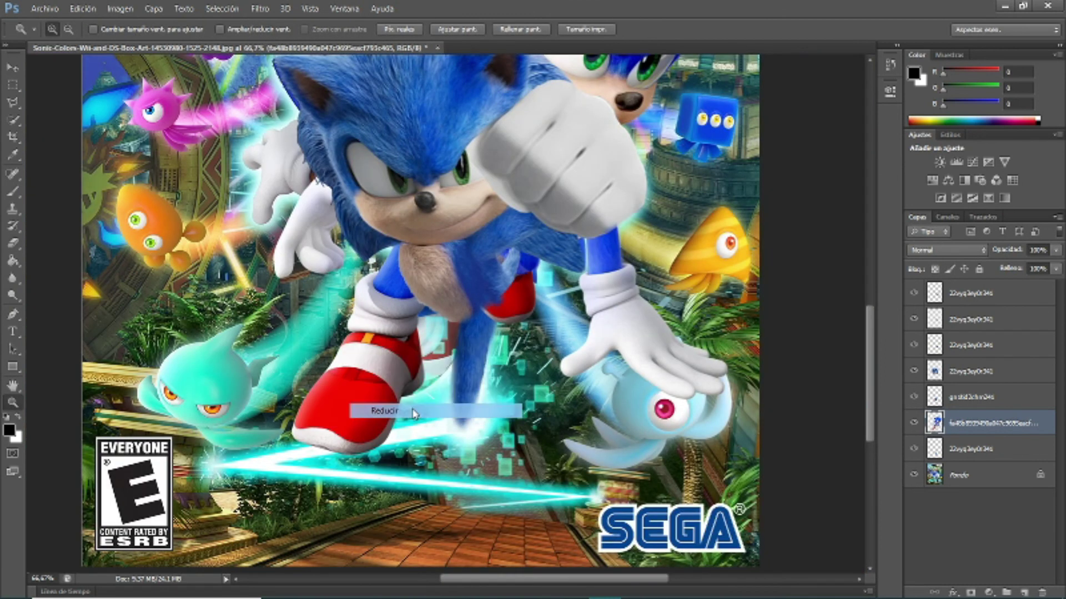
right_click(484, 231)
drag(568, 260, 606, 266)
drag(408, 142, 610, 233)
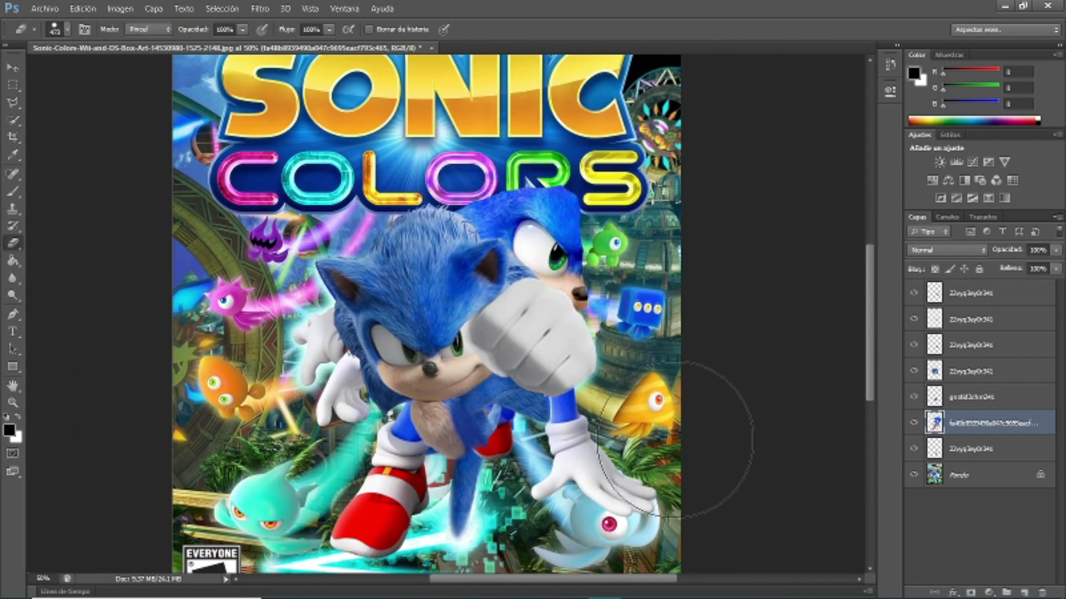
click(82, 9)
click(100, 38)
drag(959, 291, 959, 293)
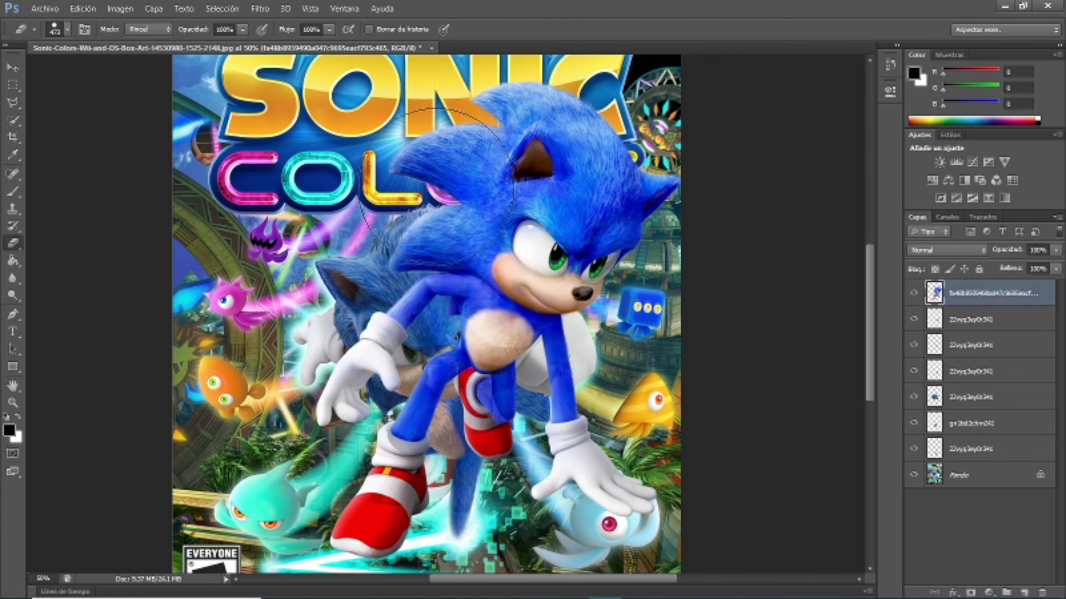
- Erase the game Sonic's head and glove, leaving only his red shoe
drag(416, 249, 422, 254)
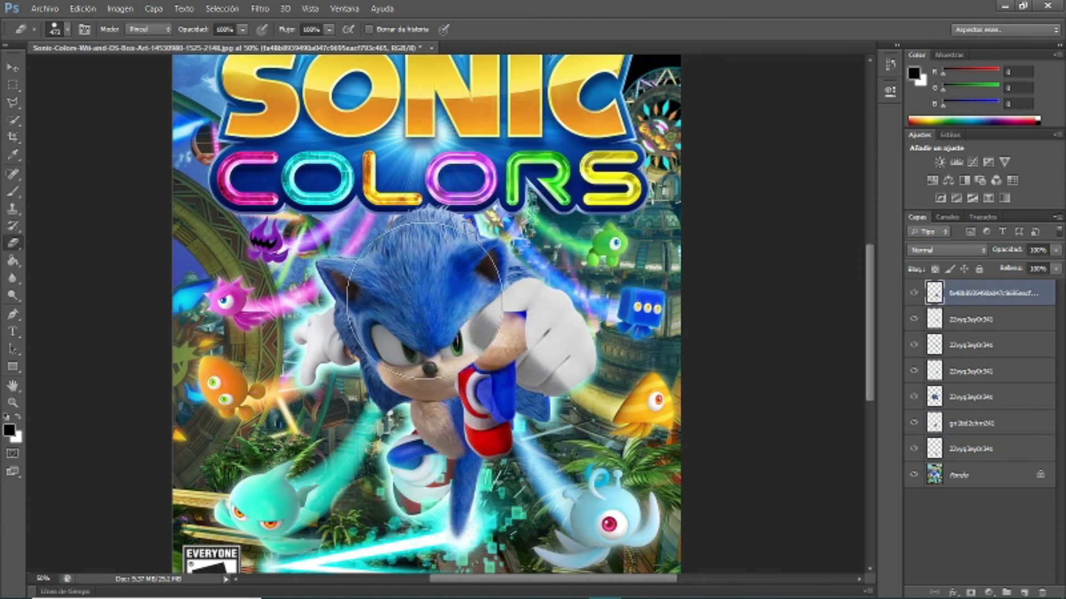
drag(498, 419, 555, 419)
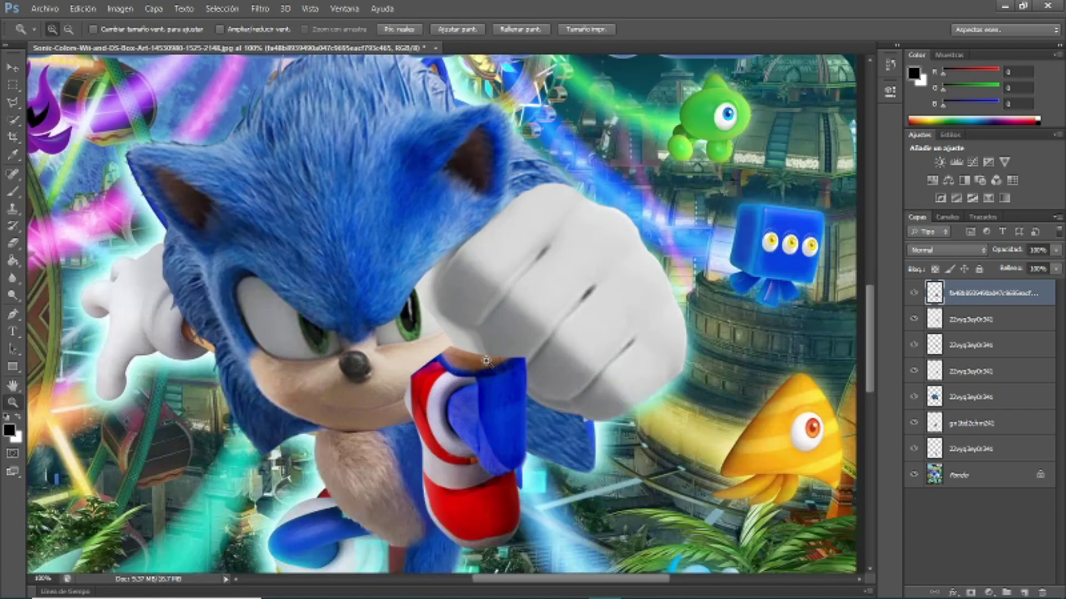
right_click(550, 303)
click(559, 180)
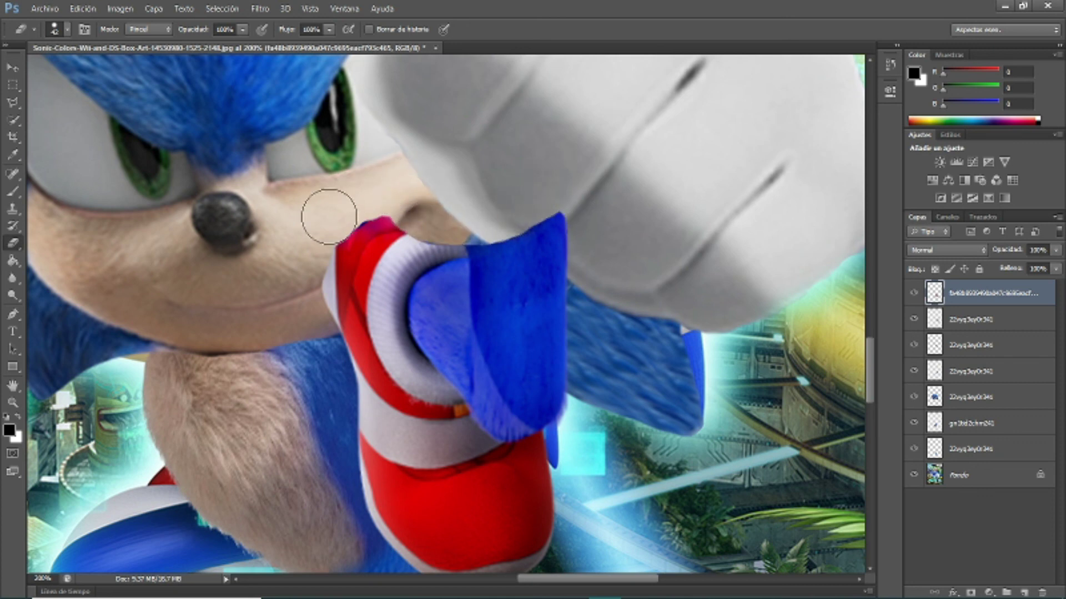
scroll(403, 229, down, 2)
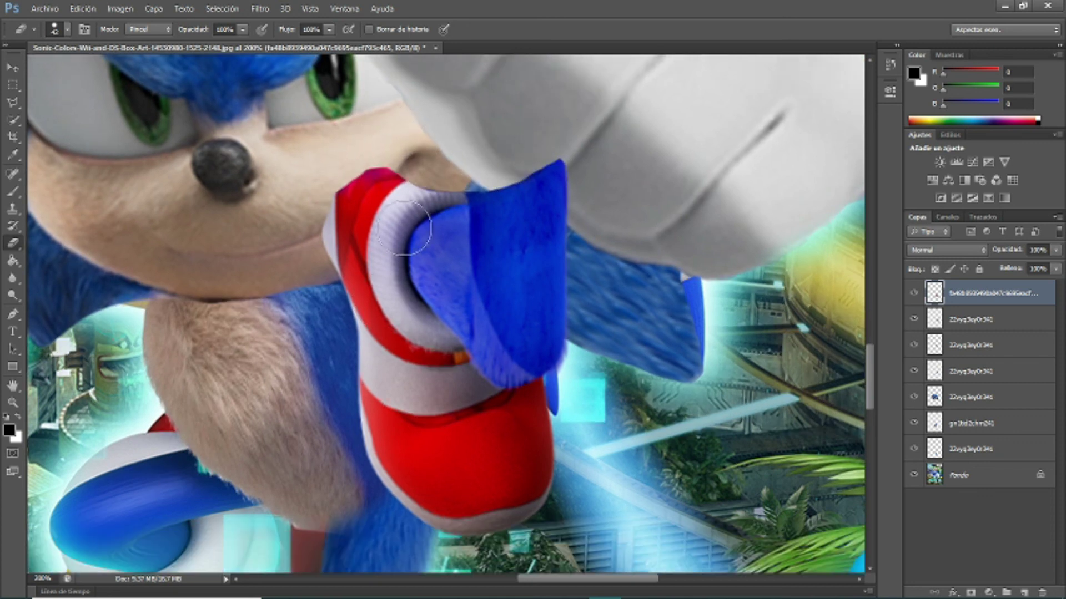
key(ctrl+minus)
- Move the shoe down-left, flip it horizontally and rotate it about 36 degrees
key(ctrl+t)
drag(411, 311, 297, 363)
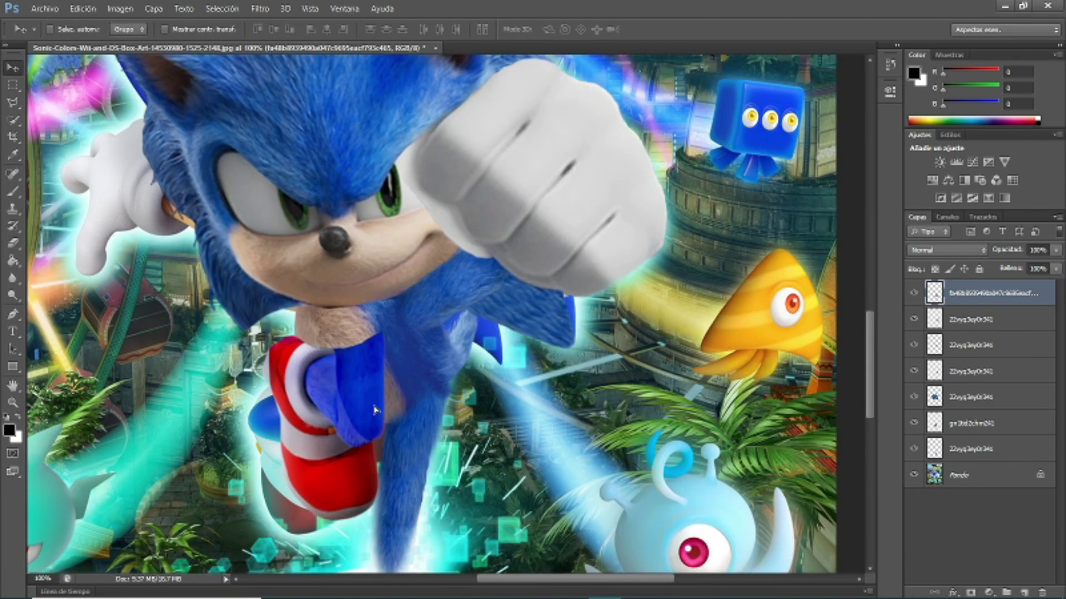
drag(390, 426, 128, 422)
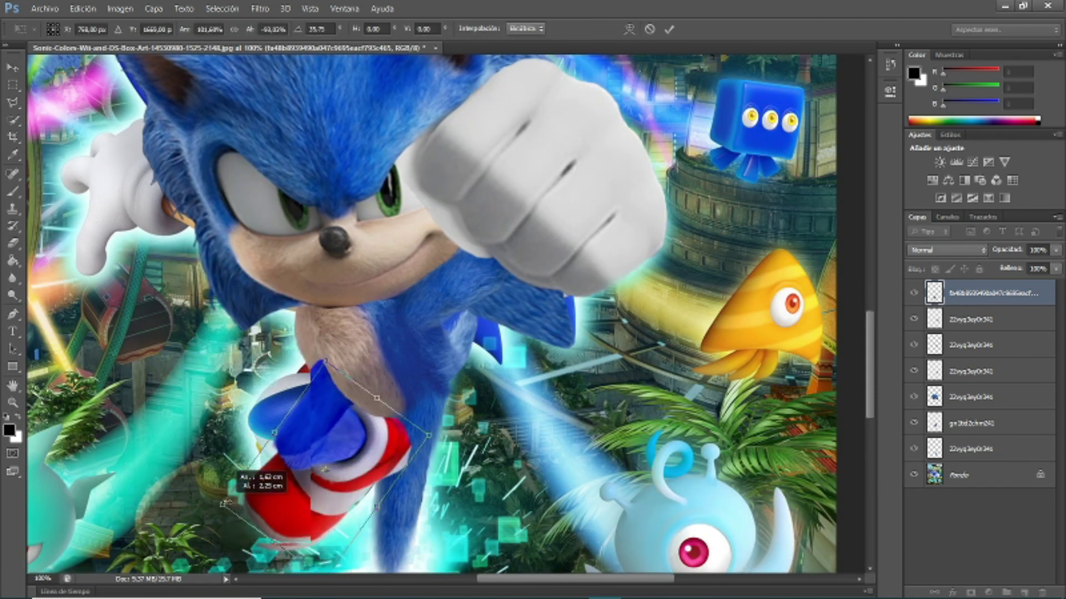
mouse_move(194, 425)
mouse_down()
mouse_move(294, 480)
mouse_move(292, 491)
mouse_up()
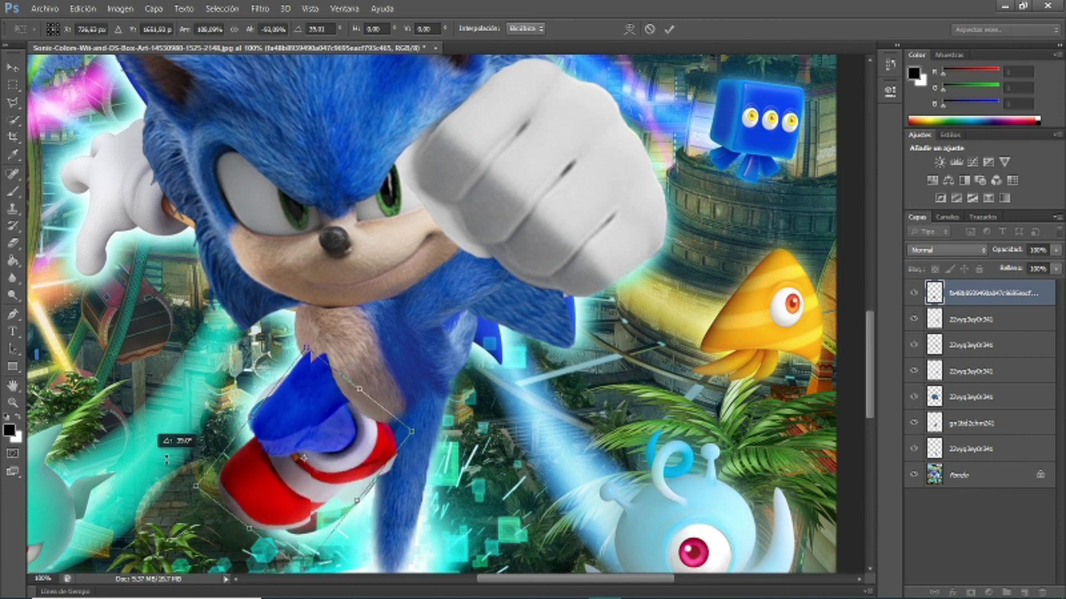
drag(292, 492, 307, 460)
key(Return)
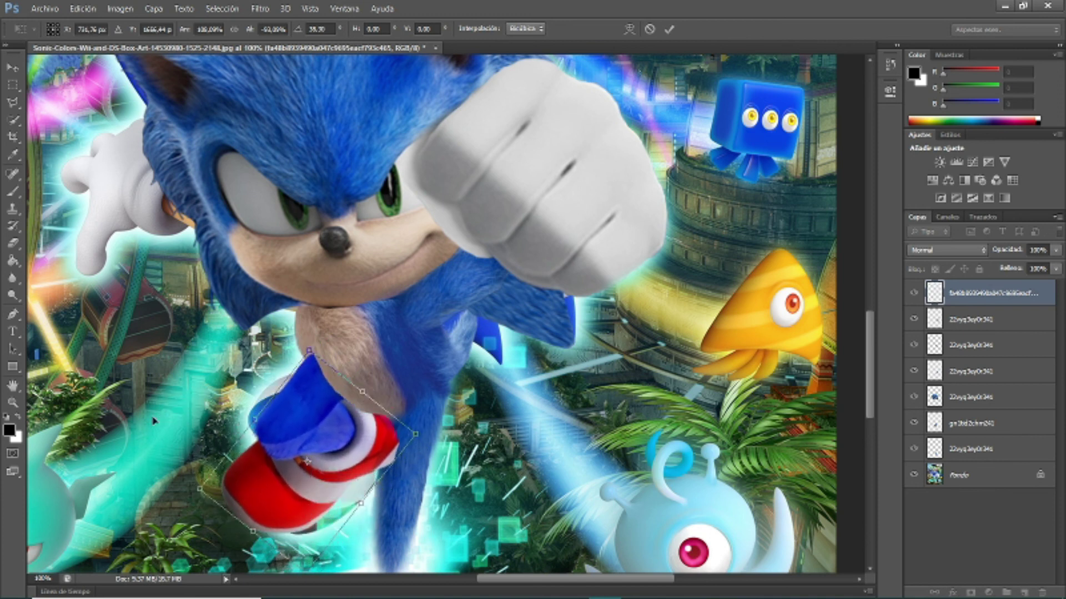
- Move the shoe layer down the stack to sit just above Fondo
key(v)
drag(983, 293, 967, 452)
drag(312, 490, 317, 491)
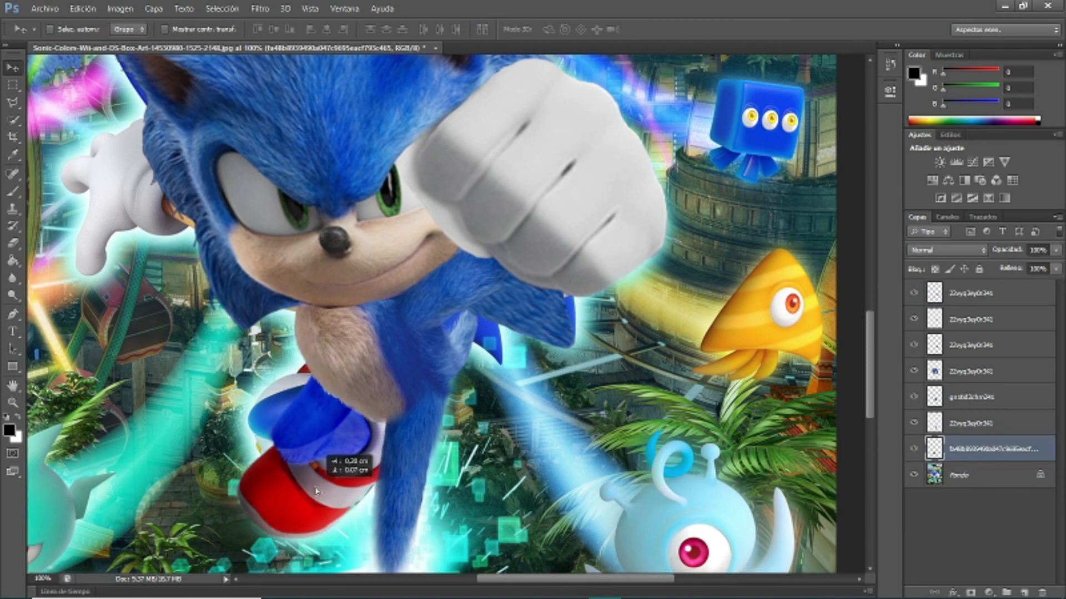
- Lower the shoe's saturation to -30 with Hue/Saturation
scroll(187, 435, down, 5)
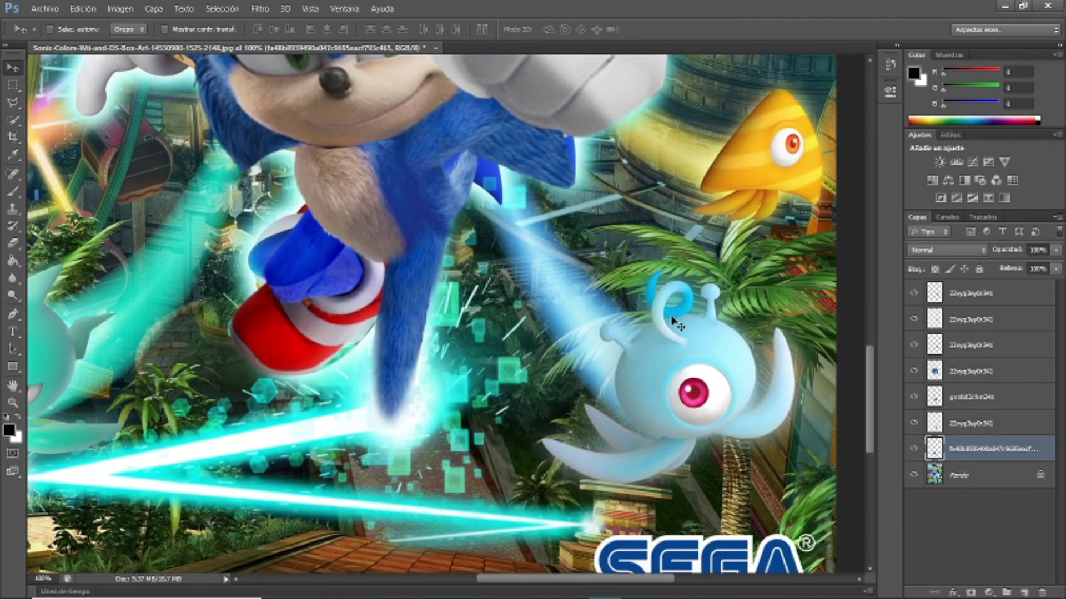
key(ctrl+u)
drag(759, 201, 741, 203)
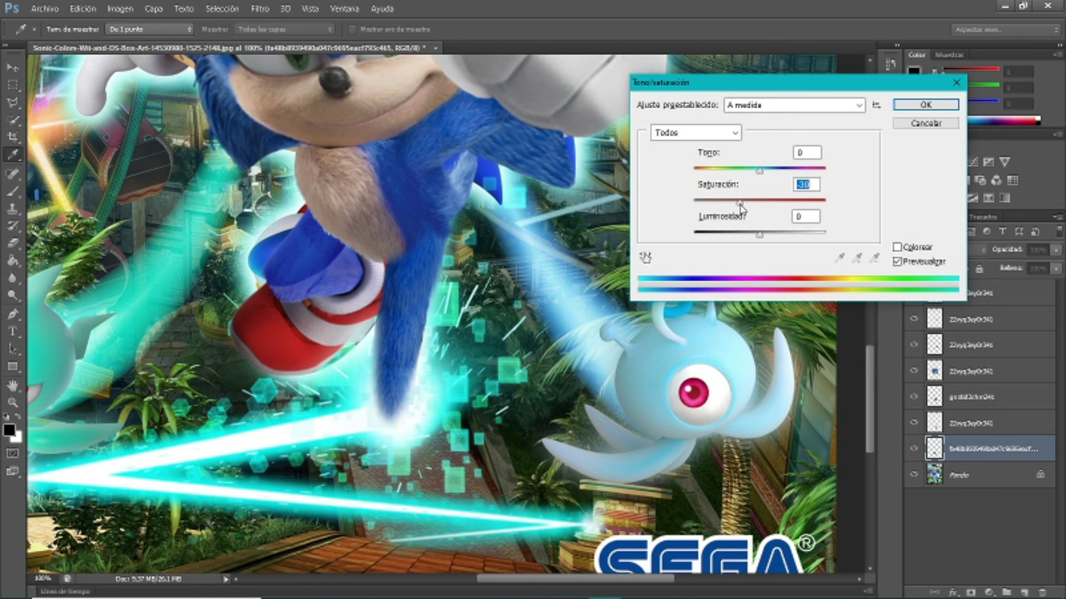
click(918, 104)
- Reposition the shoe and rotate it about 4.5 degrees more
drag(300, 293, 303, 295)
key(ctrl+t)
drag(116, 311, 113, 294)
click(12, 67)
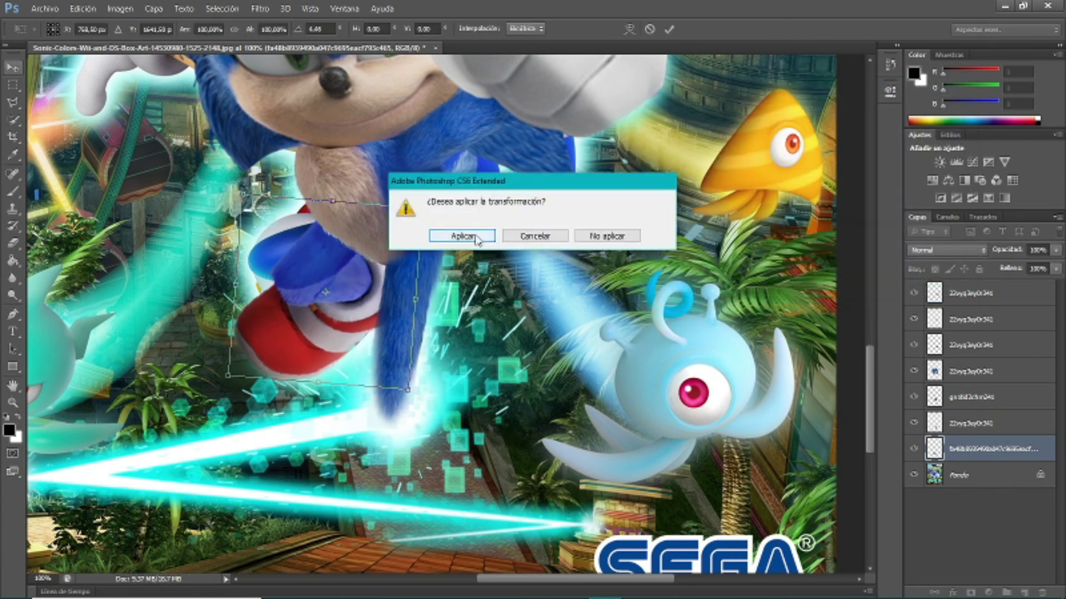
click(466, 233)
- Fit the whole cover in the window and bring up the Sonic images folder
scroll(34, 383, up, 3)
scroll(34, 383, down, 3)
right_click(285, 404)
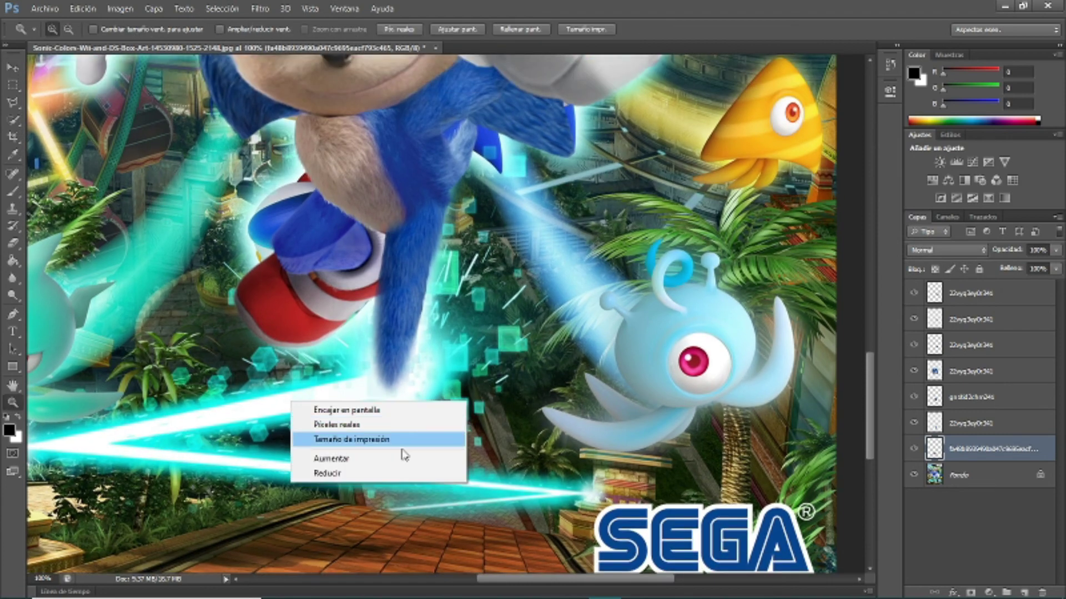
click(322, 409)
click(357, 589)
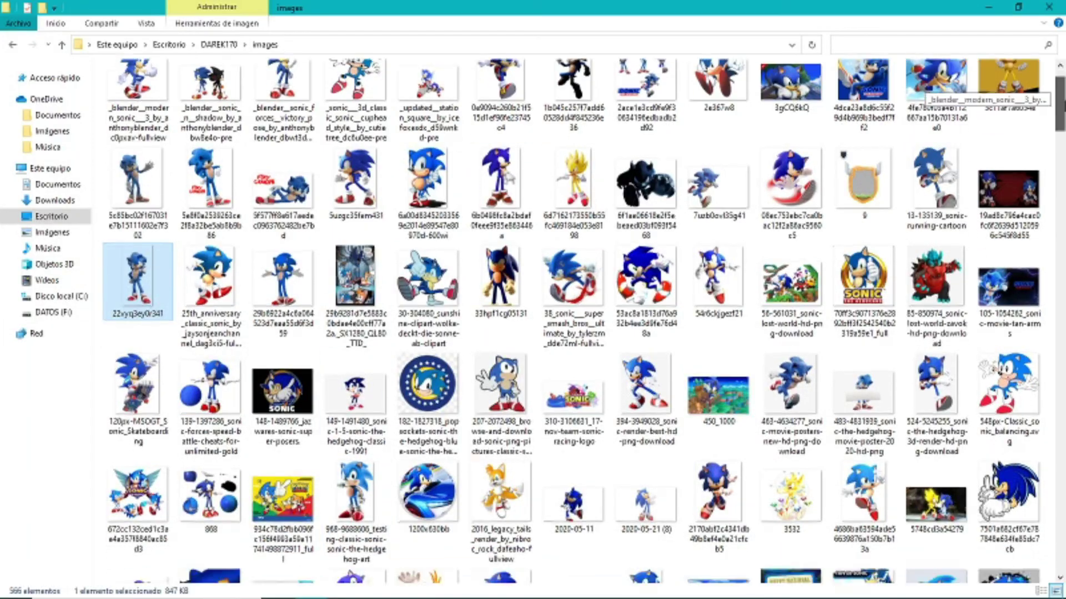
- Scroll through the Sonic images folder, then switch back to the browser
scroll(1031, 236, down, 5)
scroll(1030, 236, down, 5)
scroll(1031, 235, down, 5)
scroll(1030, 236, down, 5)
scroll(1031, 236, down, 5)
scroll(1031, 236, down, 5)
scroll(1031, 236, down, 5)
scroll(921, 92, down, 5)
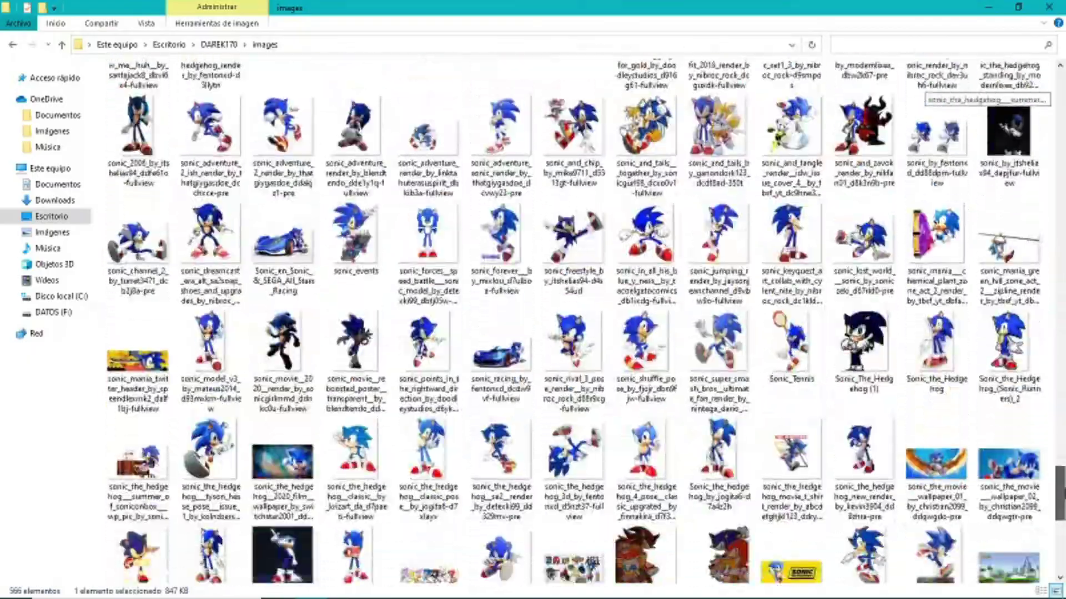
scroll(833, 144, up, 5)
scroll(729, 200, up, 15)
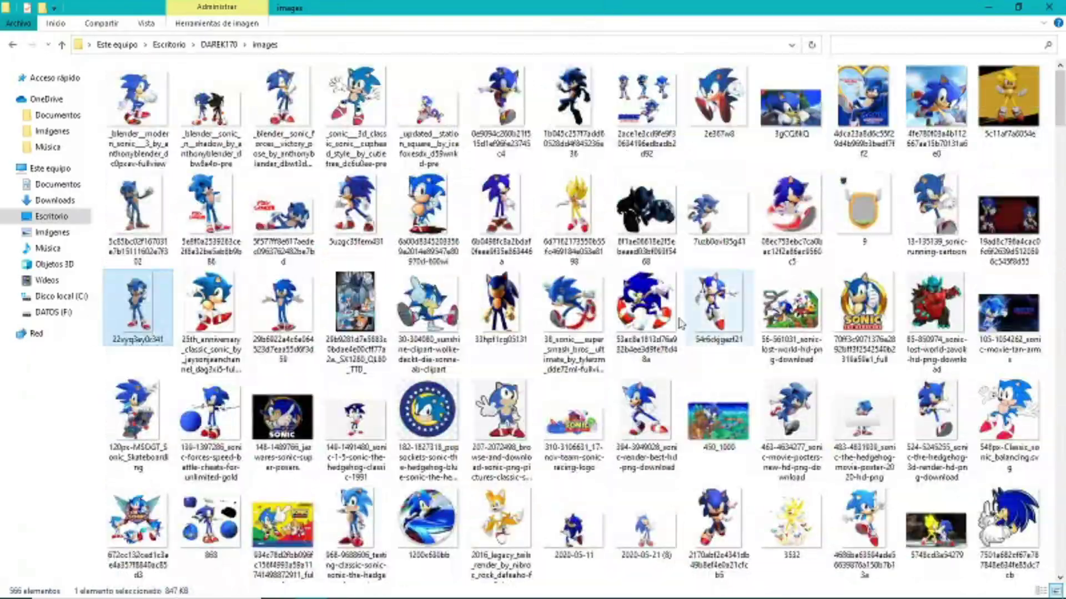
key(alt+Tab)
- Search Google Images for 'electricidad efecto png' and preview the first lightning result
text(electri)
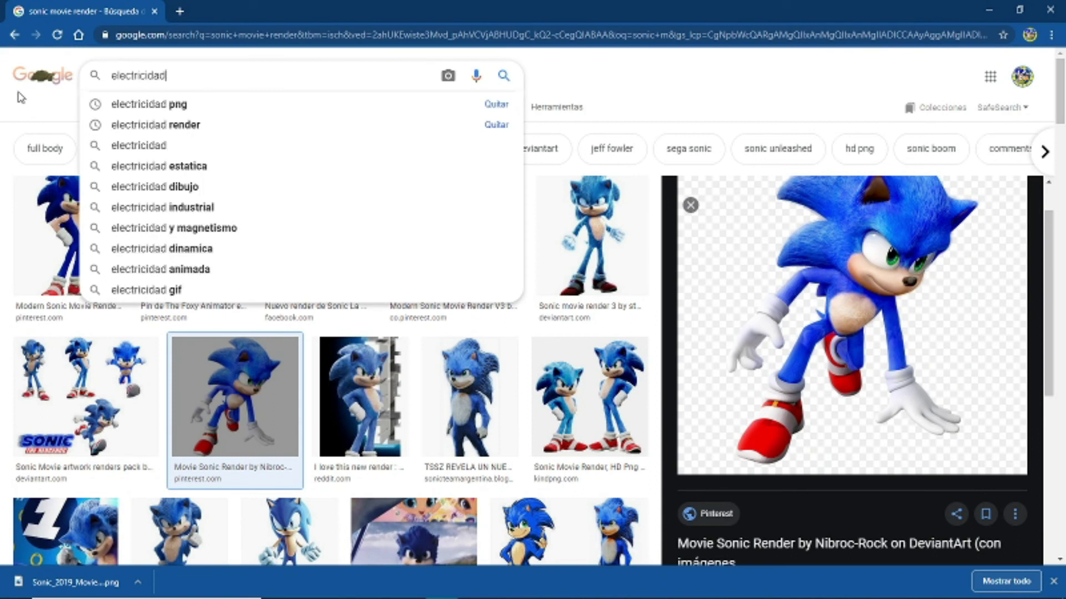
text(efecto png)
click(165, 124)
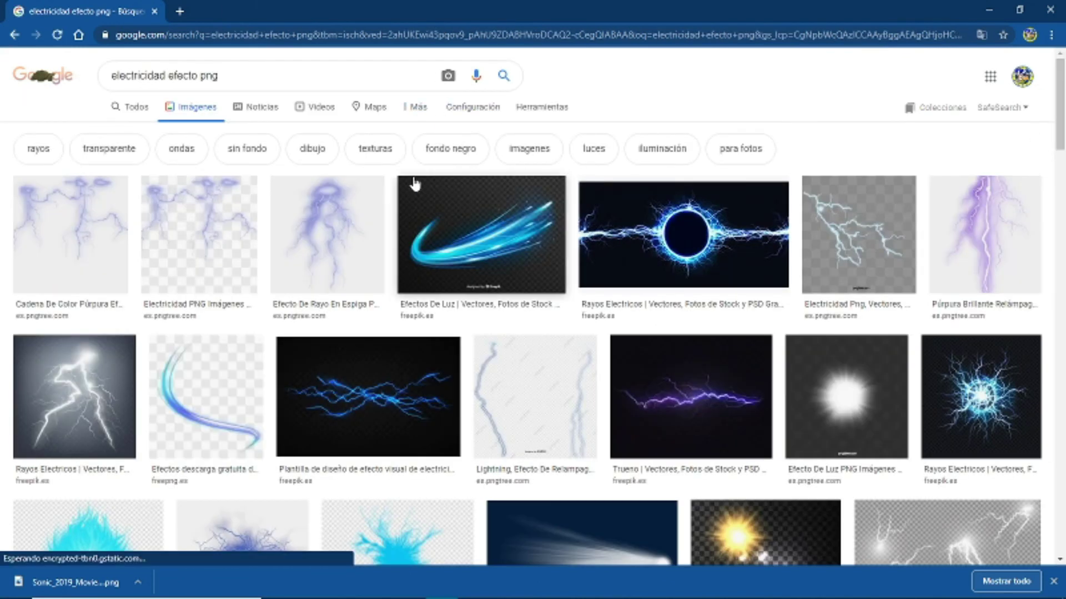
click(83, 227)
scroll(888, 327, down, 5)
scroll(918, 367, down, 3)
- Preview two purple lightning images, then close the preview
click(773, 209)
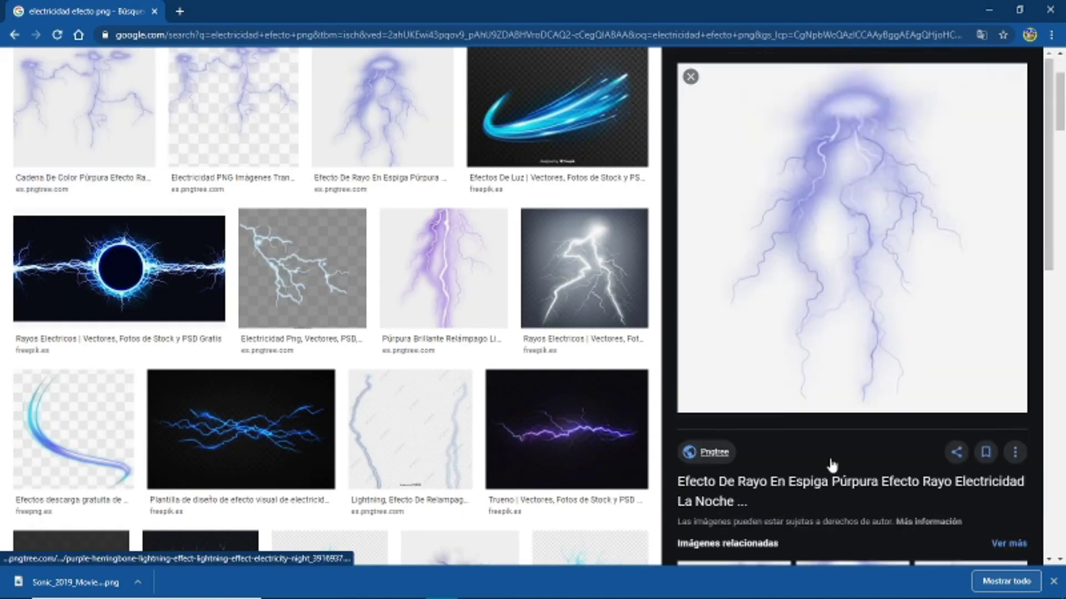
click(804, 450)
scroll(805, 450, down, 5)
scroll(422, 363, down, 5)
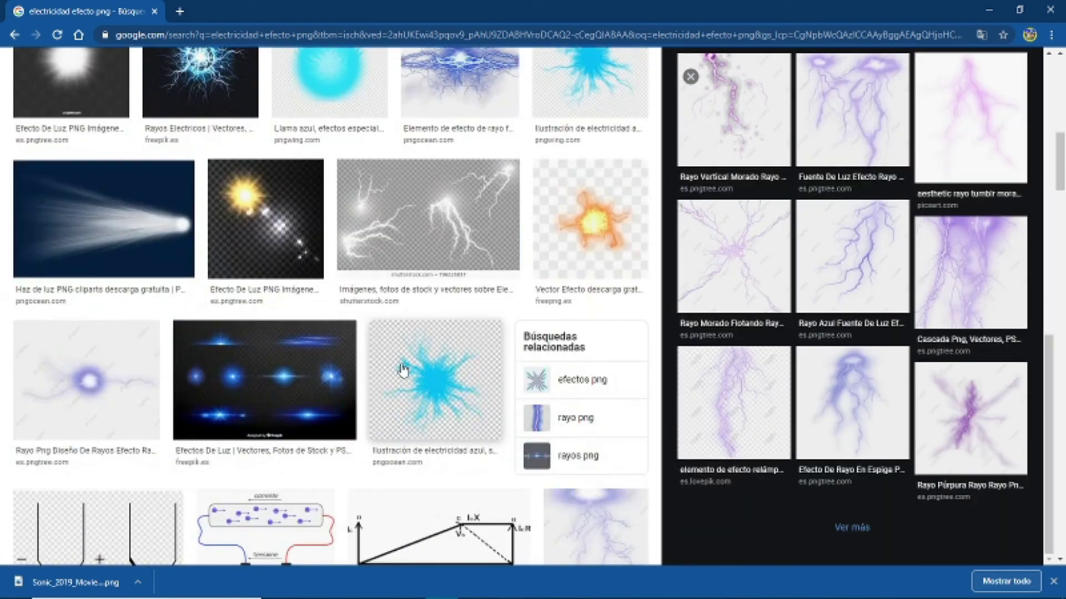
scroll(405, 368, down, 5)
scroll(404, 369, down, 5)
key(Escape)
scroll(410, 277, up, 15)
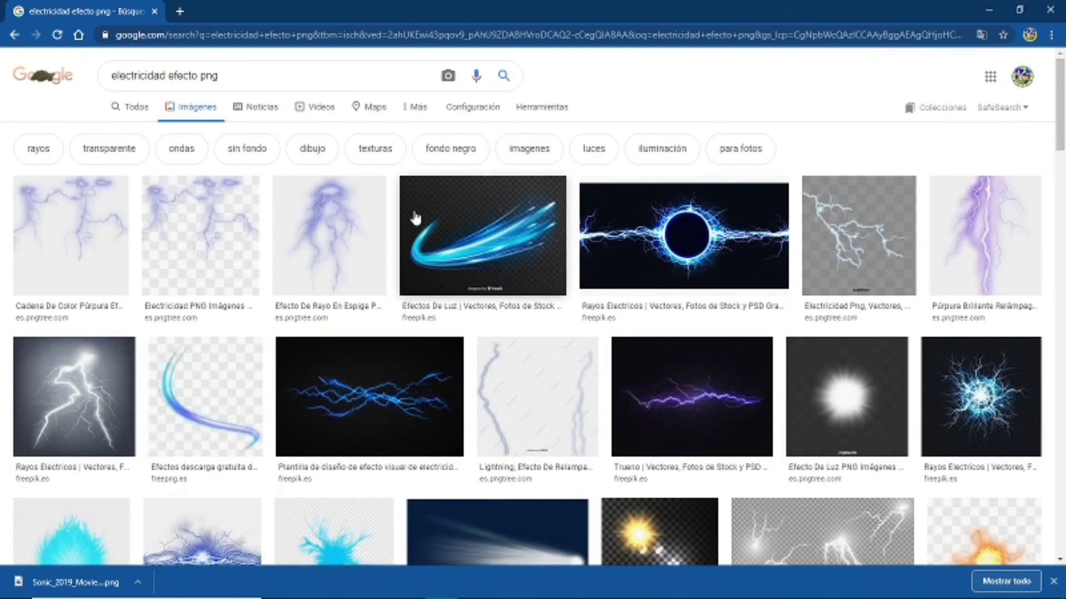
- Preview blue lightning results and drag the pale blue pngtree bolt out of the browser
click(510, 266)
scroll(728, 300, down, 4)
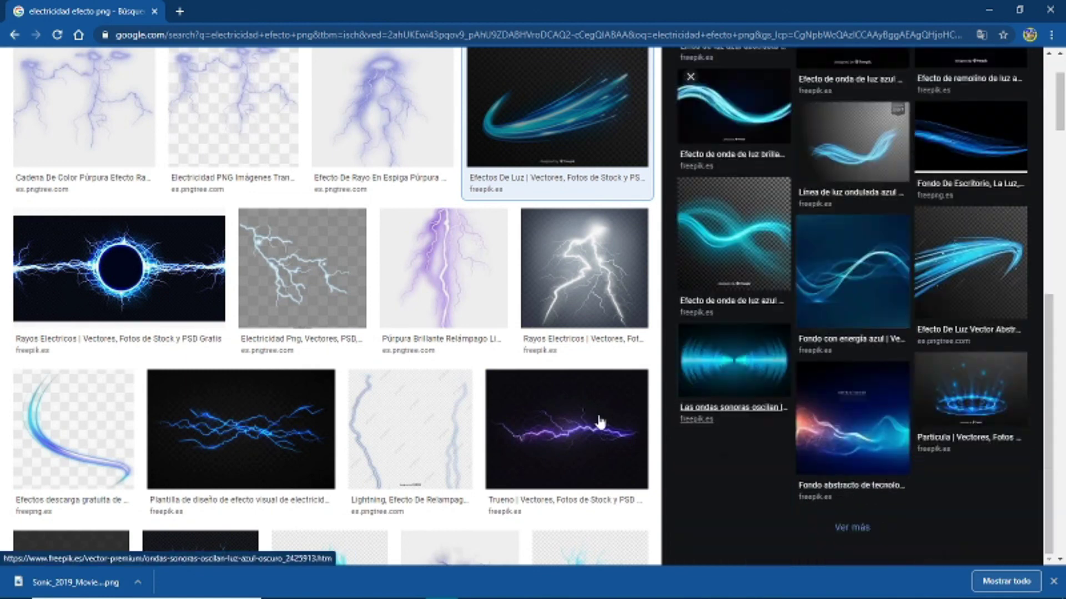
click(83, 111)
click(233, 111)
scroll(872, 358, down, 4)
scroll(872, 358, up, 3)
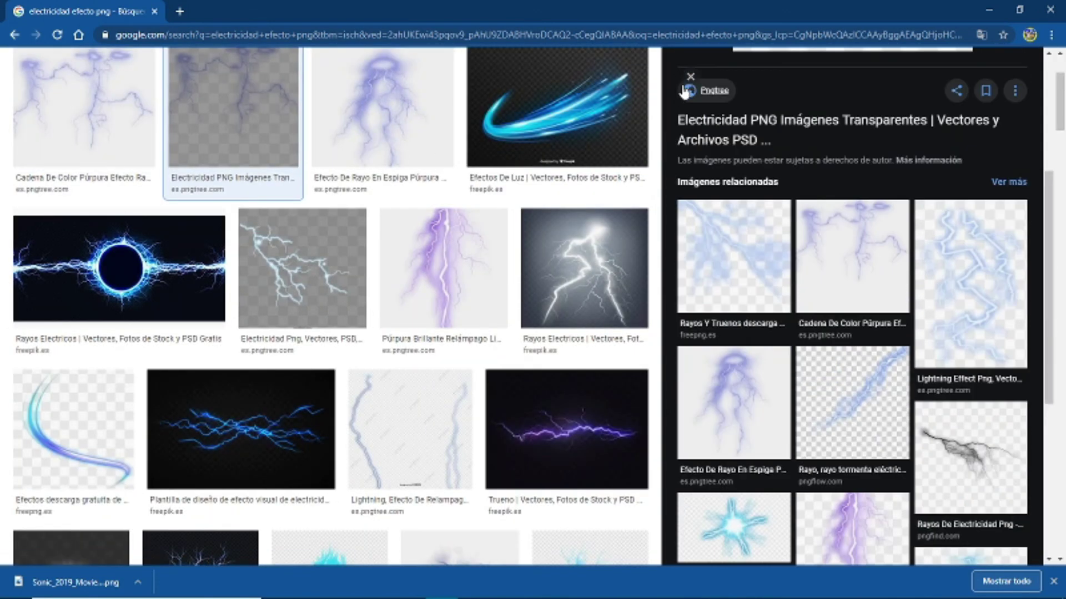
click(852, 255)
click(302, 266)
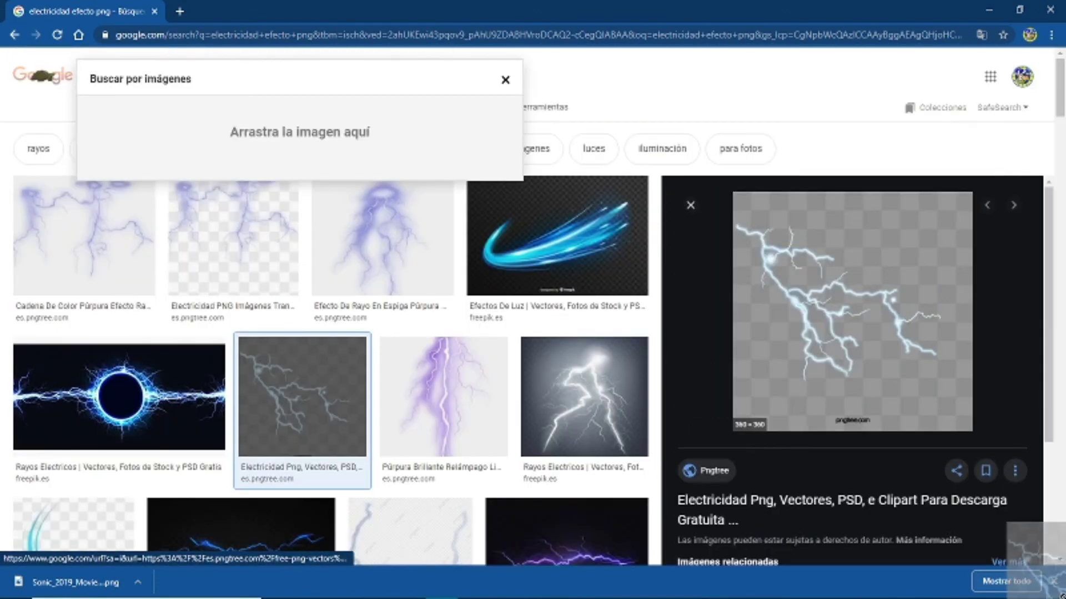
drag(855, 319, 657, 444)
- Place the lightning image on the cover and move it up about 123 px
drag(710, 588, 593, 417)
drag(333, 310, 309, 298)
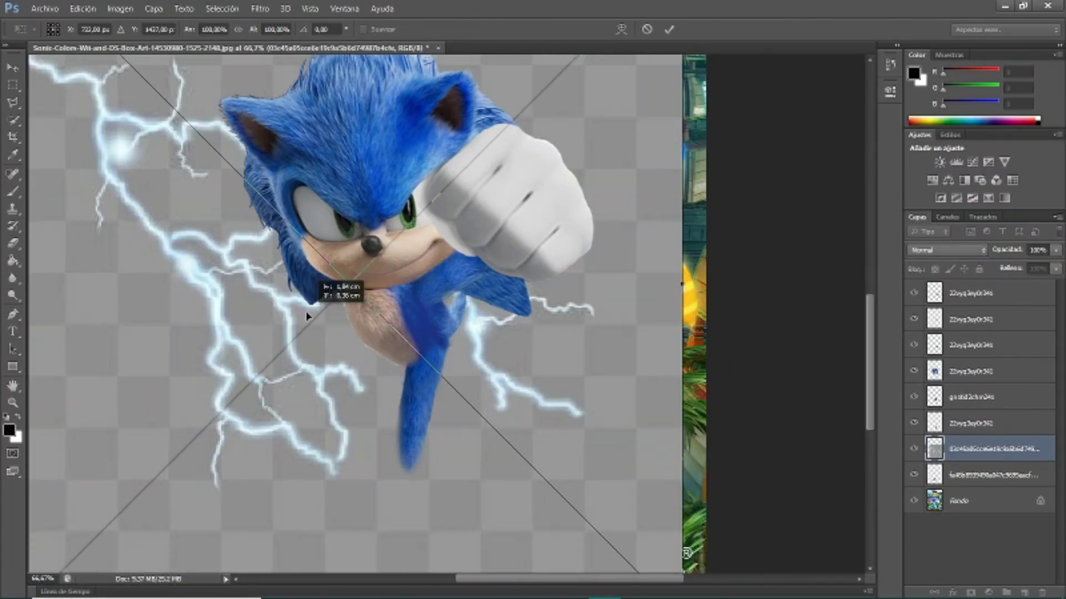
key(z)
key(Return)
key(ctrl+minus)
key(ctrl+minus)
key(v)
drag(443, 301, 445, 233)
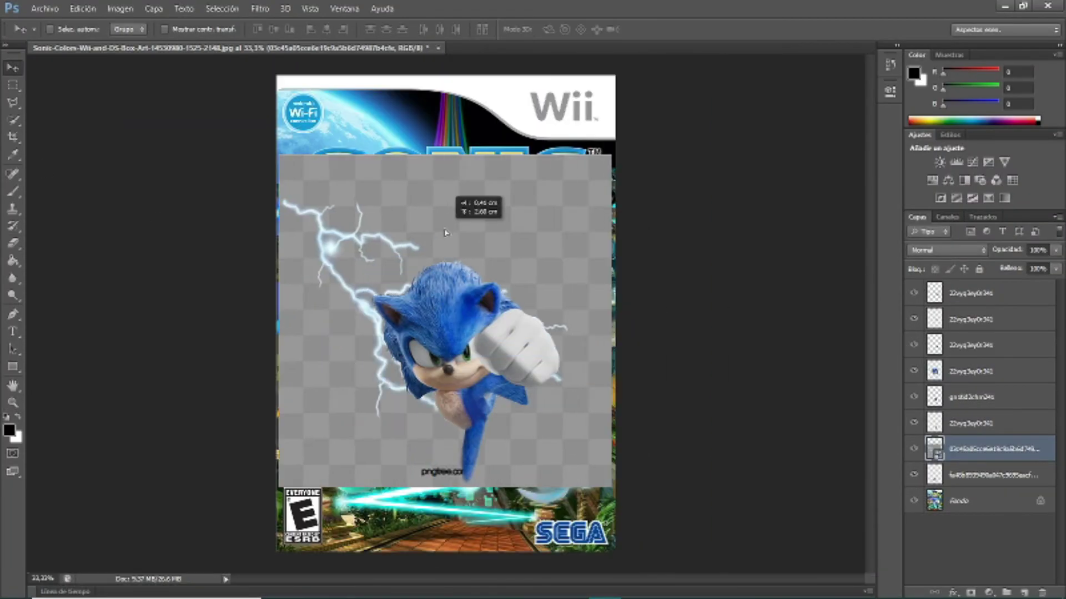
- Remove the lightning's grey checkerboard backdrop with the Magic Eraser
right_click(12, 243)
click(61, 266)
click(456, 224)
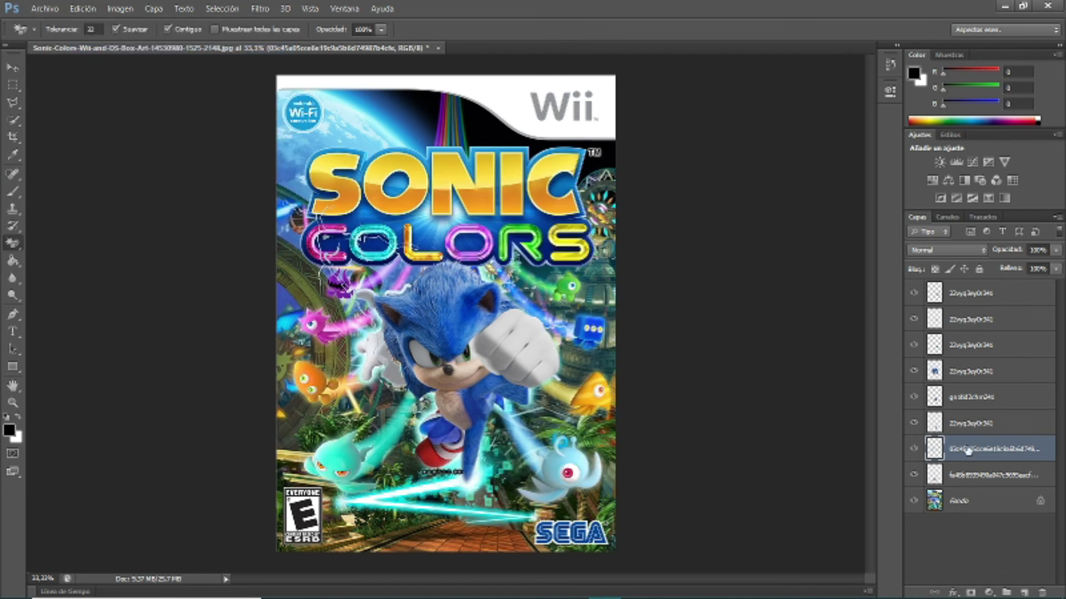
- Return to the lightning results and preview a bright purple bolt and related images
key(alt+Tab)
scroll(738, 444, down, 5)
scroll(791, 459, down, 3)
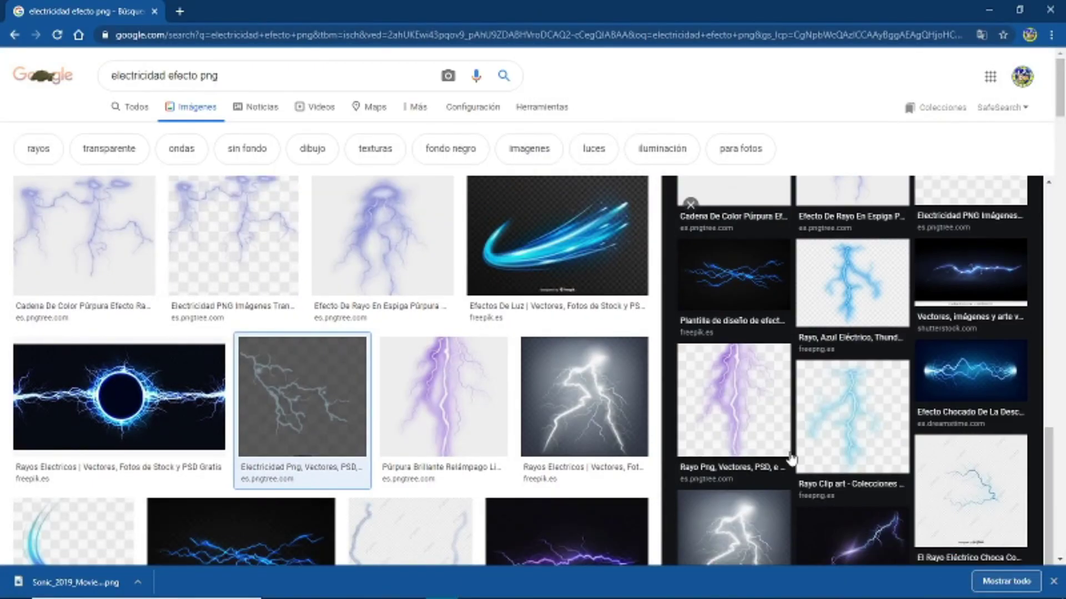
scroll(471, 376, down, 2)
click(471, 377)
scroll(835, 238, down, 5)
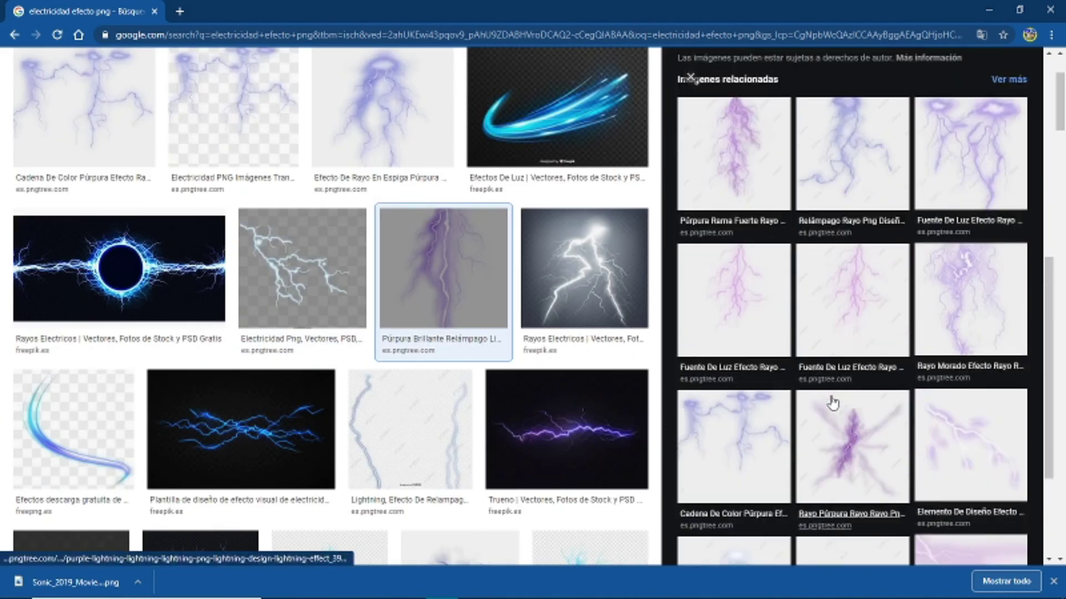
scroll(833, 404, down, 3)
click(802, 456)
- Browse related images through a pink lightning sticker to the blue kindpng bolt
scroll(847, 436, down, 5)
scroll(780, 442, down, 2)
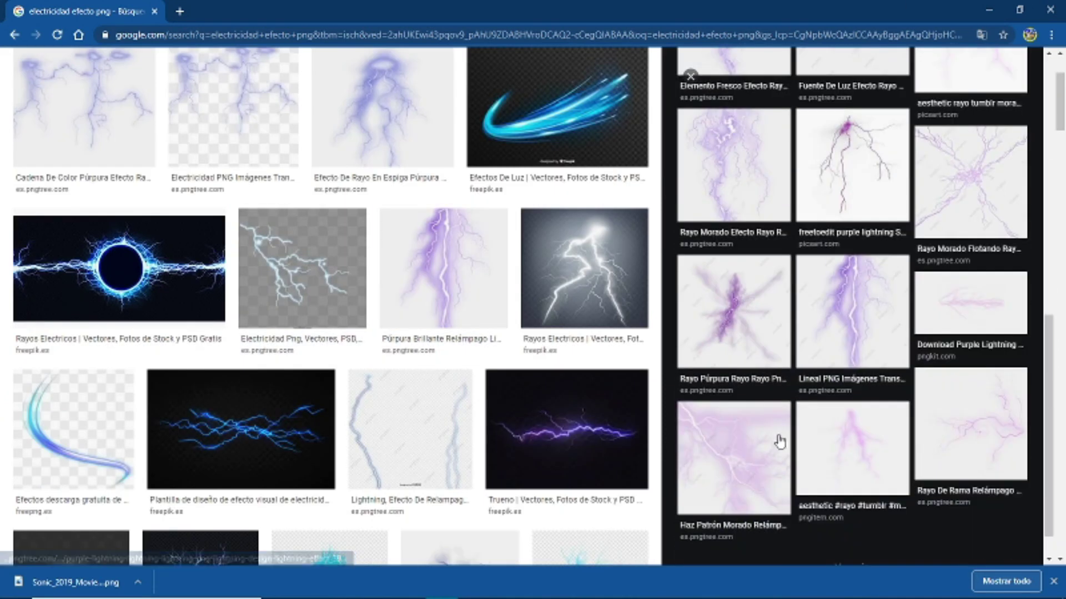
click(849, 481)
scroll(849, 481, down, 5)
click(873, 382)
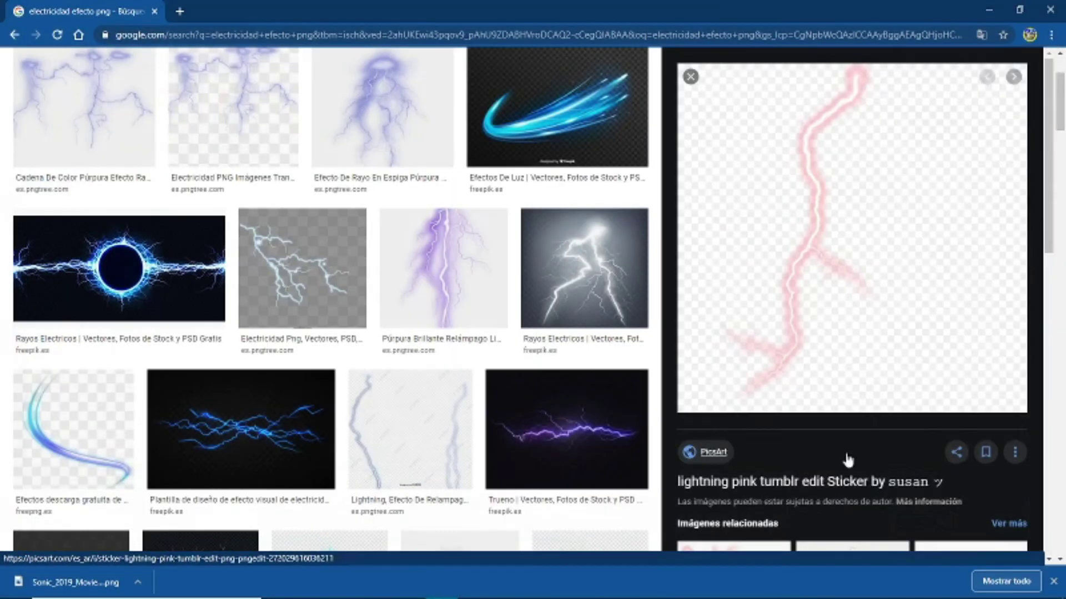
scroll(828, 433, down, 3)
click(906, 420)
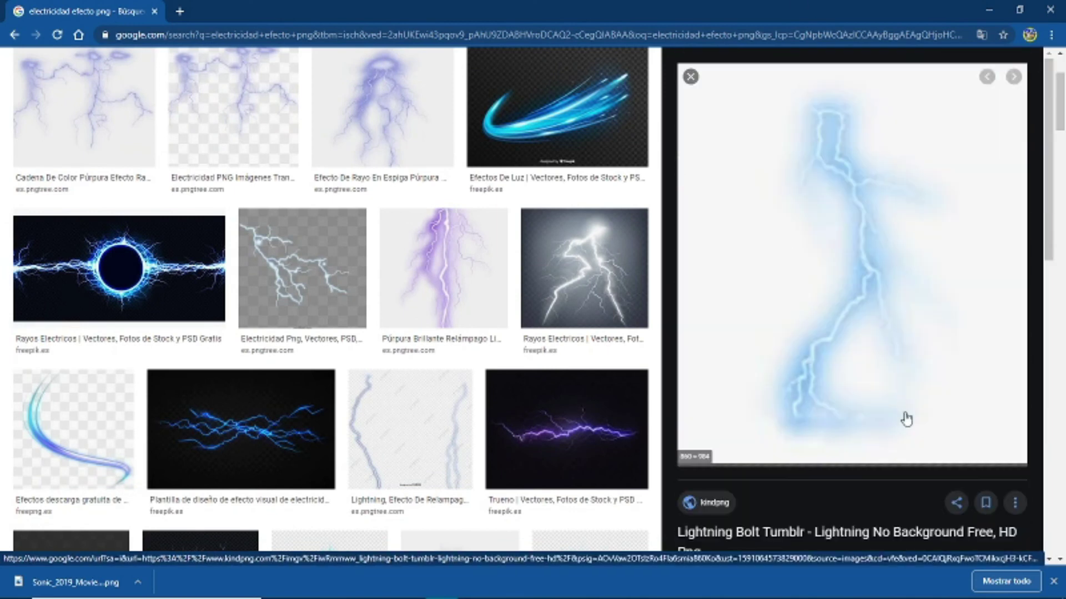
scroll(892, 492, down, 3)
click(749, 473)
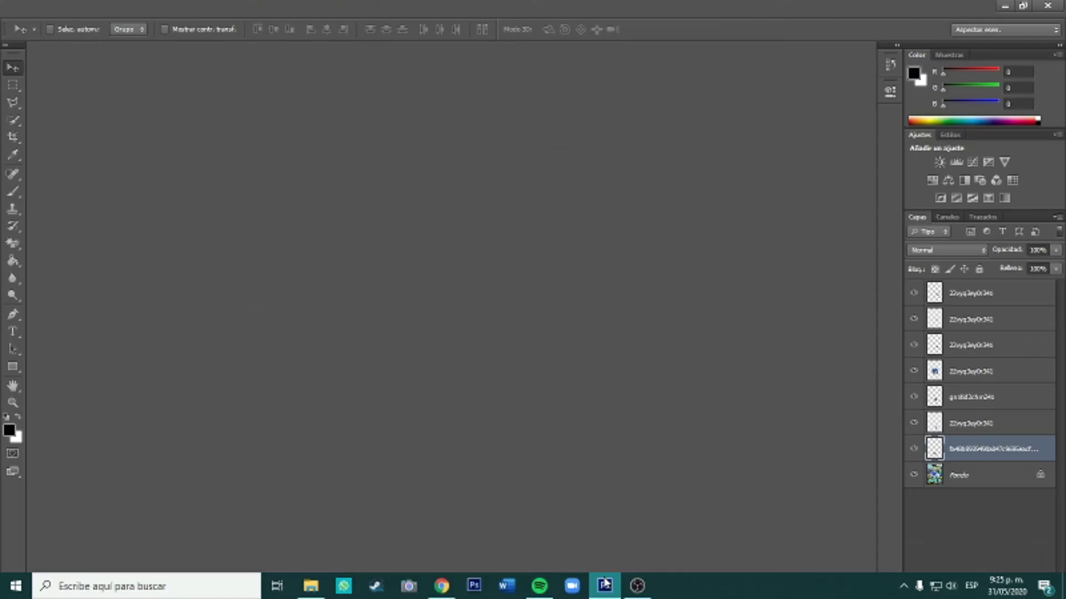
- Place the kindpng lightning bolt on the cover and zoom in closer
mouse_move(656, 275)
mouse_down()
mouse_move(427, 394)
mouse_move(478, 392)
mouse_up()
click(12, 403)
click(471, 235)
click(417, 463)
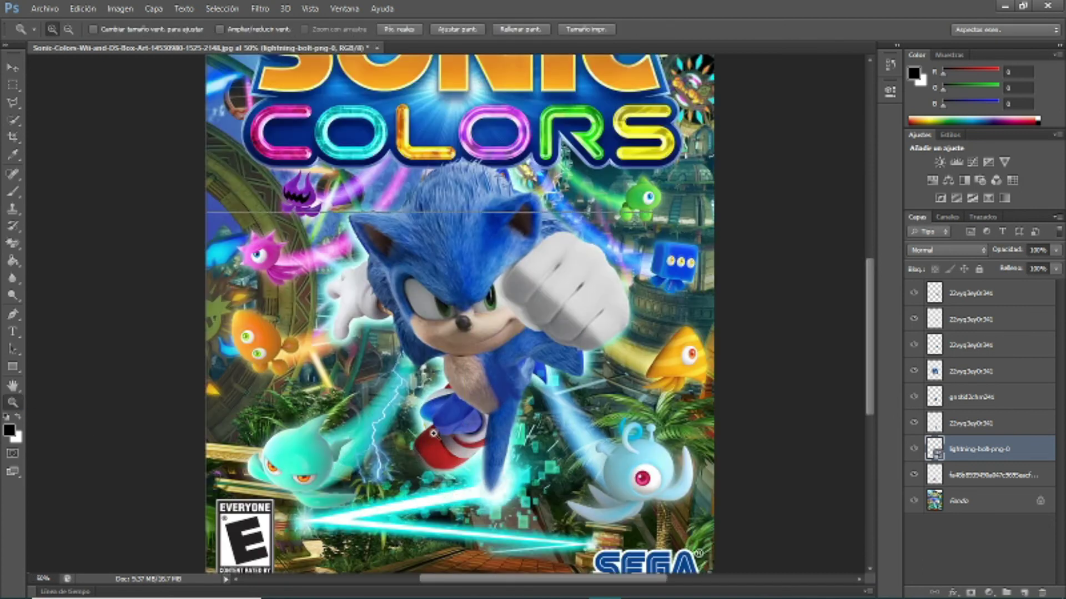
- Distort the bolt to streak under Sonic's feet and move its layer to the top
key(ctrl+t)
drag(428, 237, 560, 346)
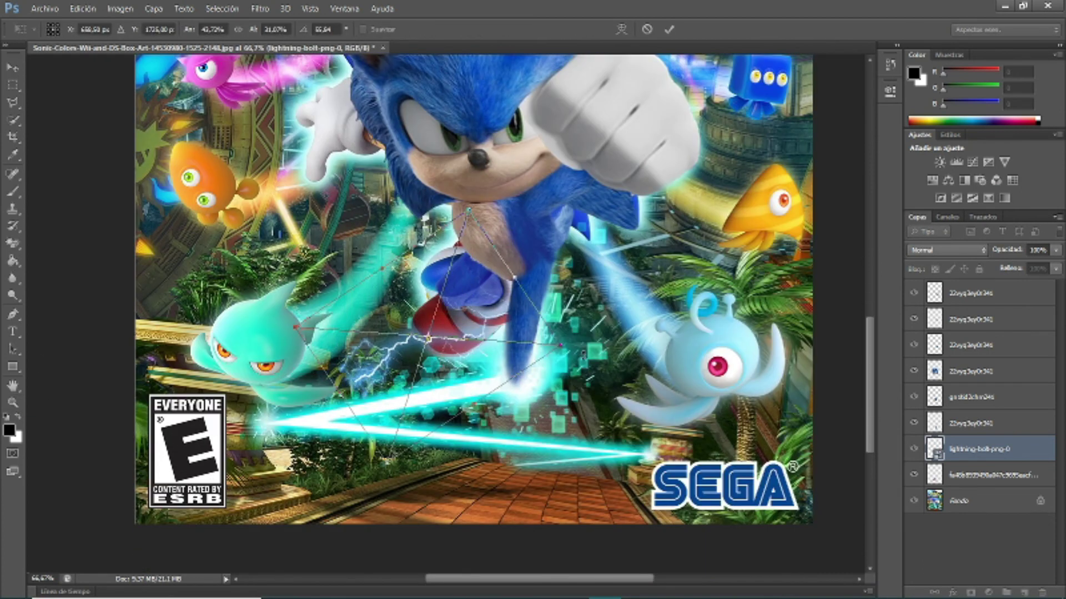
drag(468, 209, 514, 260)
drag(386, 460, 366, 514)
click(12, 68)
click(463, 238)
drag(977, 449, 977, 290)
- Duplicate the lightning bolt layer five times
right_click(985, 293)
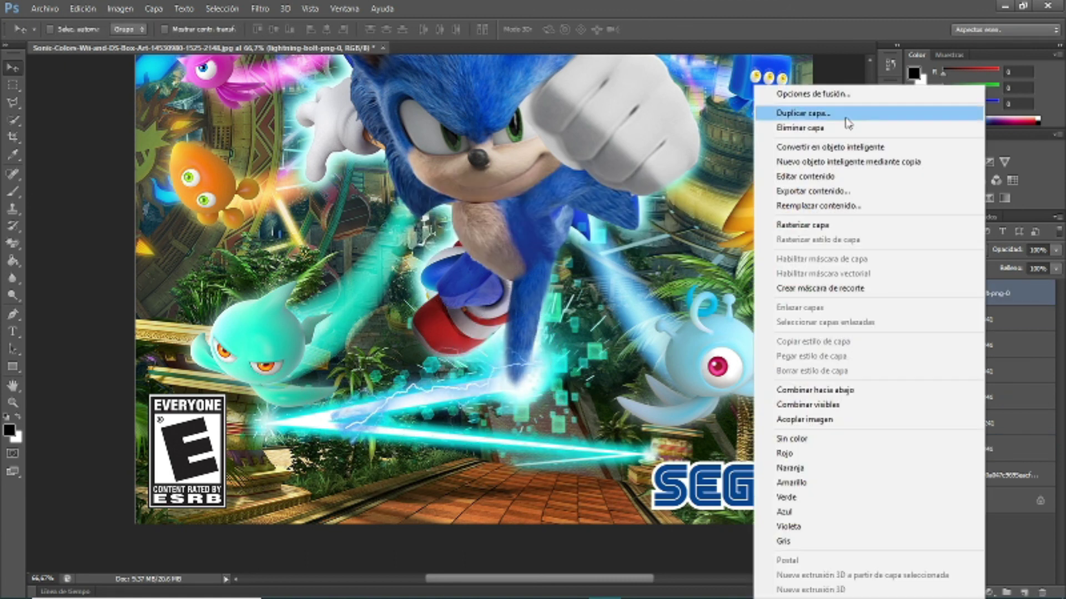
click(803, 113)
right_click(969, 294)
click(803, 113)
right_click(969, 294)
click(803, 113)
key(Return)
right_click(969, 294)
click(803, 113)
key(Return)
right_click(974, 300)
click(803, 113)
key(Return)
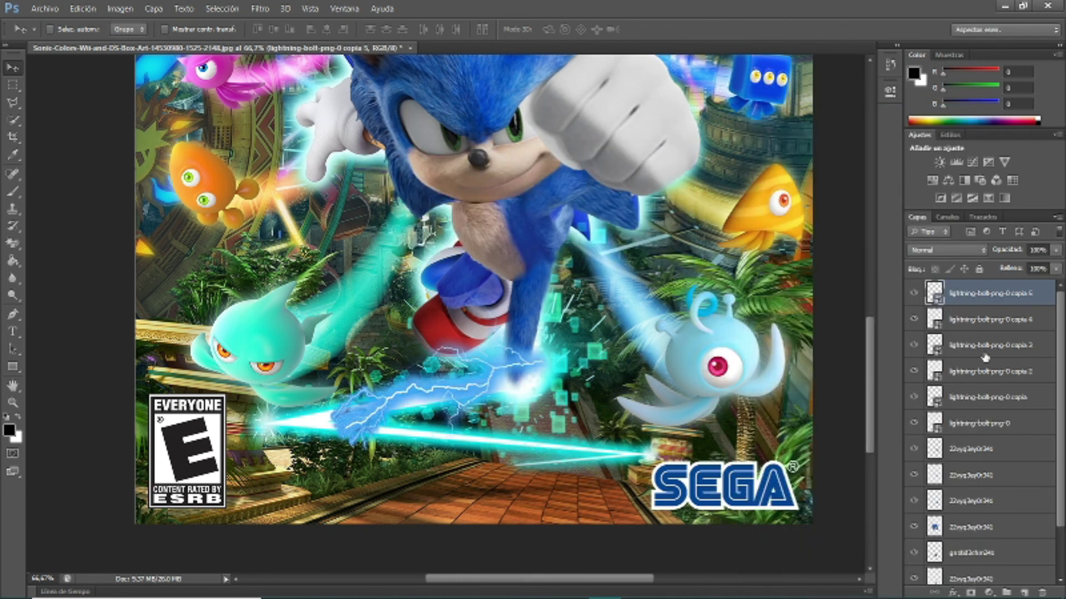
- Rotate and move the first lightning copy beside the original bolt
click(983, 423)
click(983, 397)
key(ctrl+t)
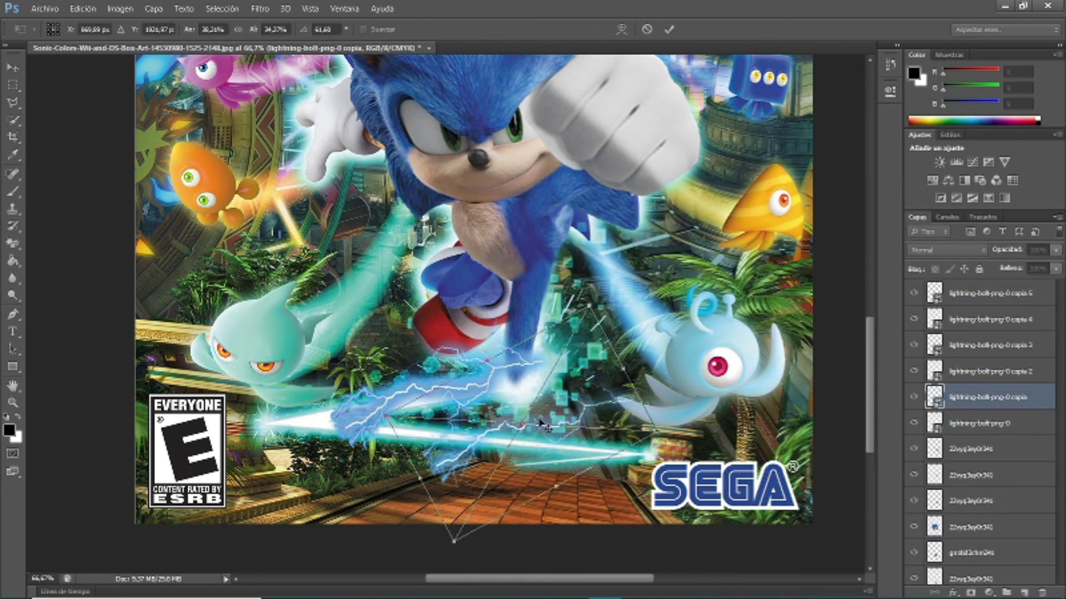
mouse_move(541, 423)
mouse_down()
mouse_move(585, 434)
mouse_move(560, 468)
mouse_up()
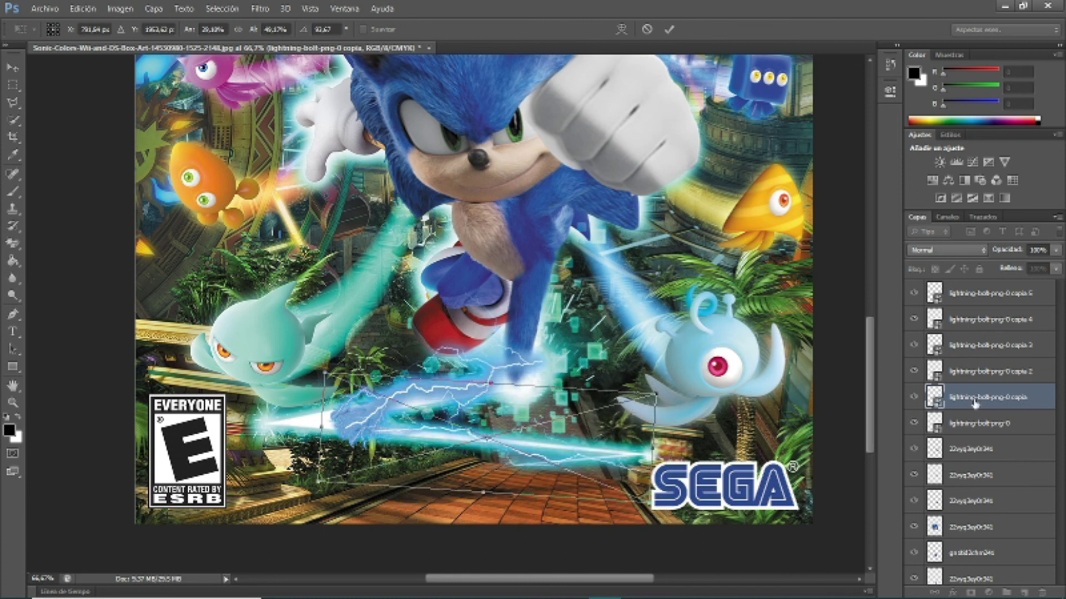
click(13, 68)
key(Escape)
click(14, 68)
- Rotate the second lightning copy about 90 degrees and tilt it into place
click(469, 239)
click(988, 371)
key(ctrl+t)
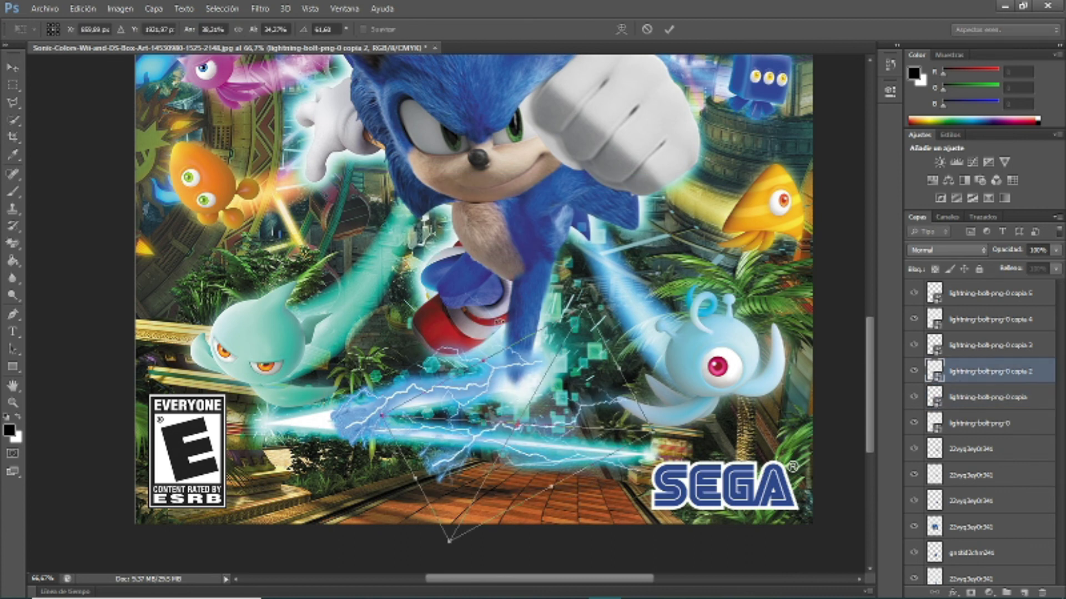
drag(498, 321, 247, 375)
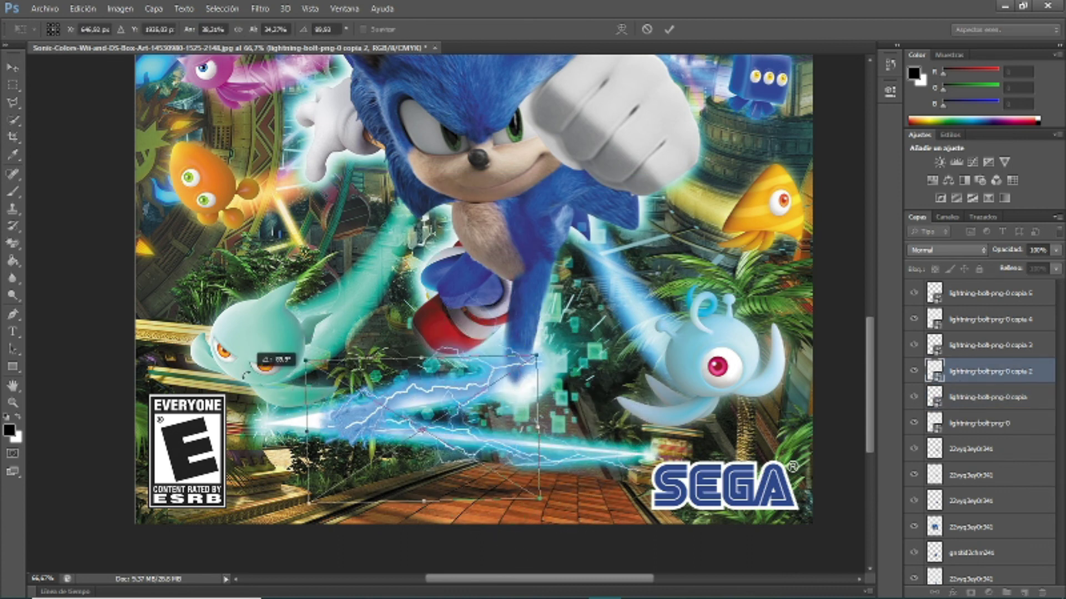
drag(247, 375, 477, 435)
click(13, 68)
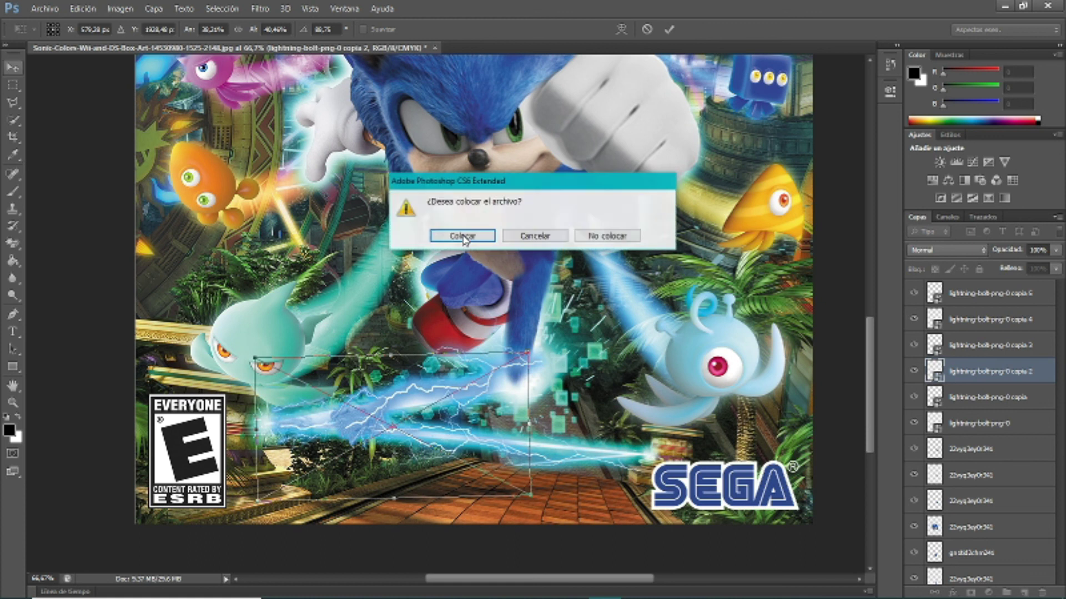
click(464, 238)
- Stretch the third lightning copy across Sonic's feet
click(988, 344)
key(ctrl+t)
mouse_move(461, 361)
mouse_down()
mouse_move(476, 335)
mouse_move(621, 281)
mouse_up()
key(Return)
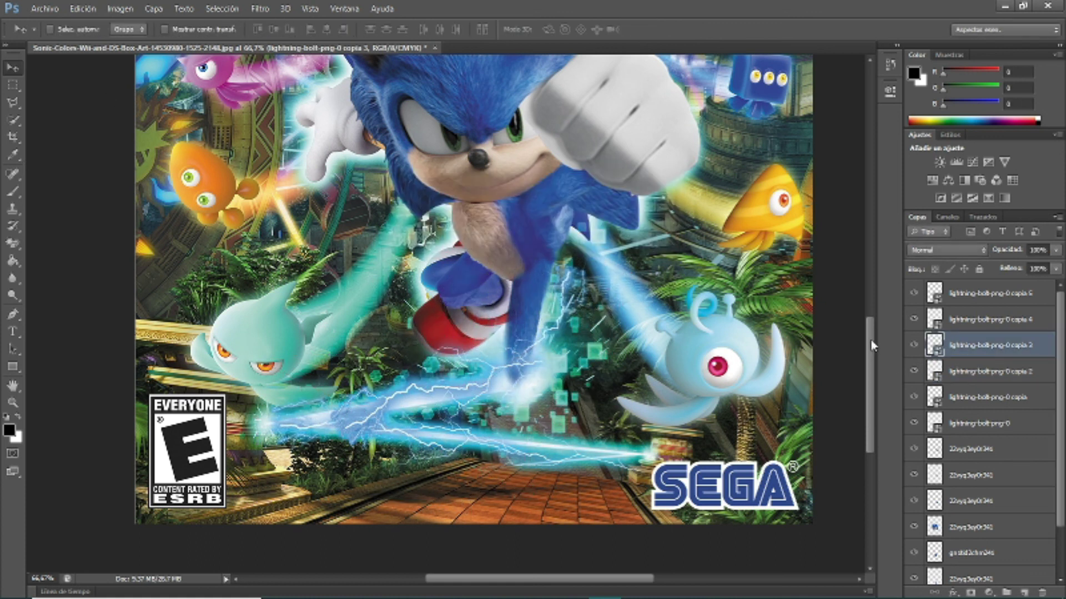
- Distort the fourth lightning copy up along Sonic's leg
click(988, 319)
key(ctrl+t)
mouse_move(422, 382)
mouse_down()
mouse_move(443, 253)
mouse_move(441, 335)
mouse_up()
drag(505, 410, 532, 253)
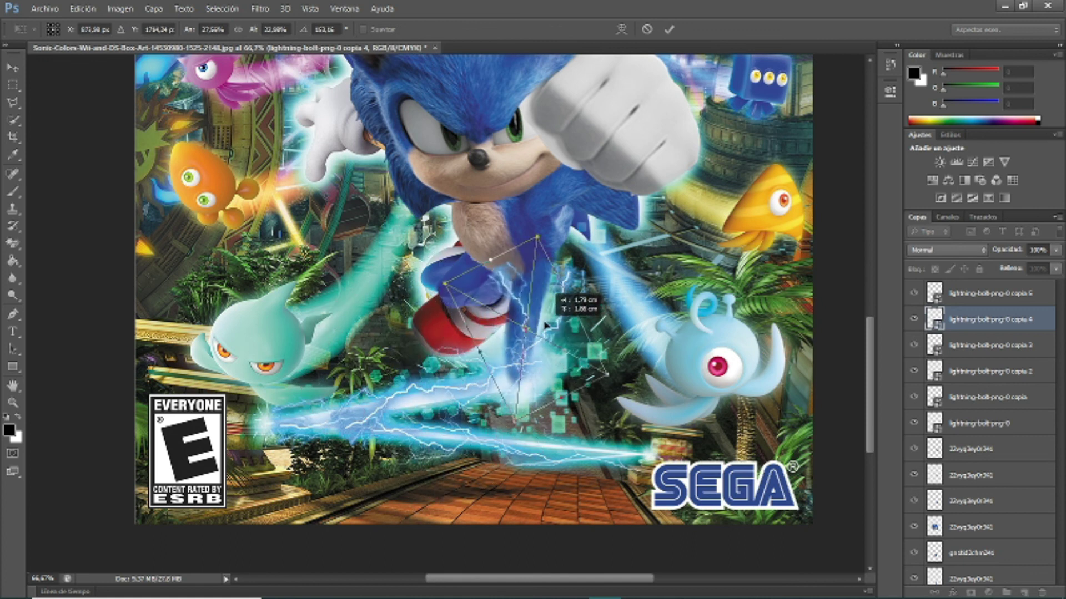
key(v)
key(Return)
- Rotate the fifth lightning copy into place beside Sonic's leg
click(987, 293)
key(ctrl+t)
mouse_move(367, 399)
mouse_down()
mouse_move(559, 342)
mouse_move(370, 303)
mouse_move(488, 340)
mouse_up()
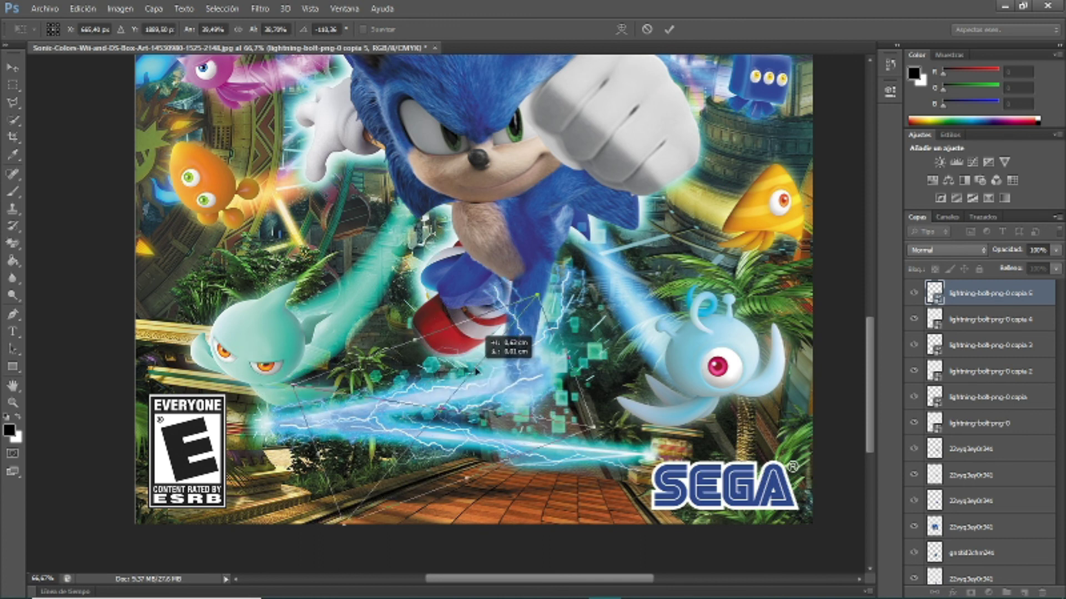
key(v)
key(Return)
scroll(666, 427, up, 3)
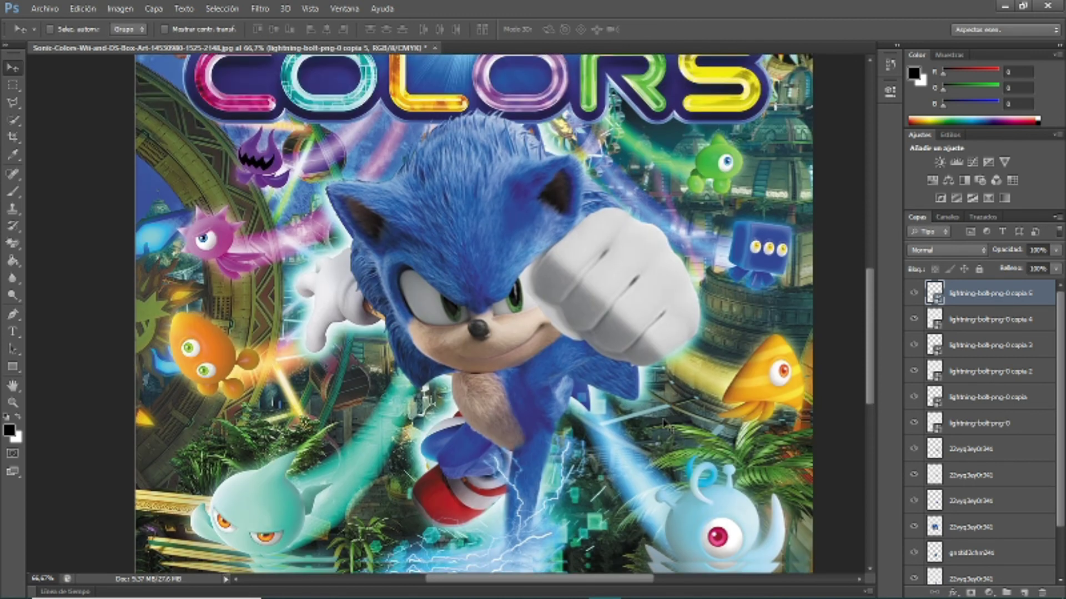
scroll(333, 416, down, 1)
click(961, 531)
right_click(13, 243)
click(56, 247)
right_click(389, 349)
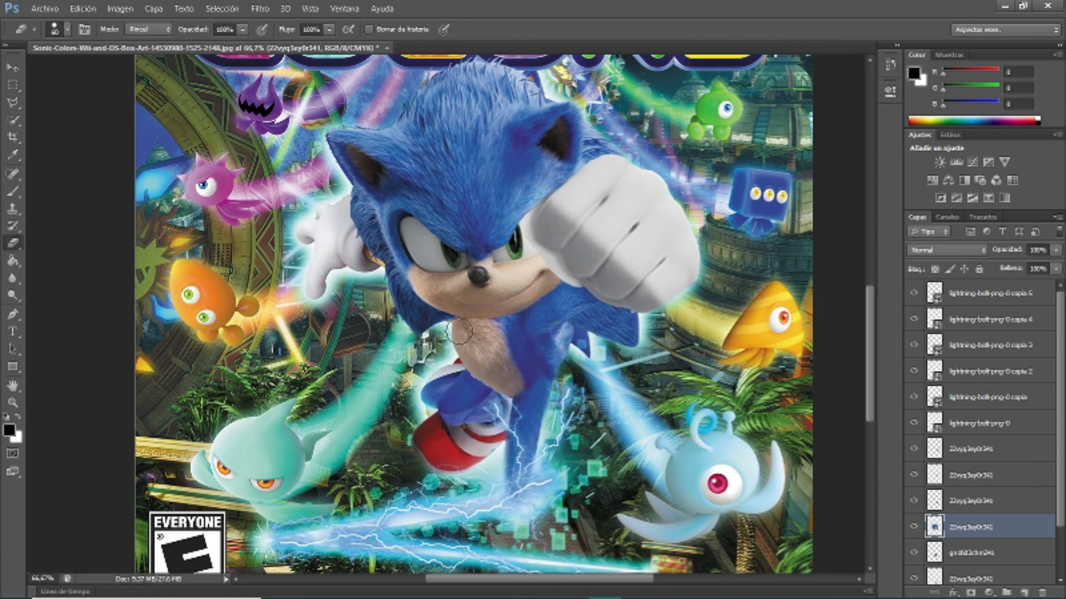
scroll(461, 382, up, 1)
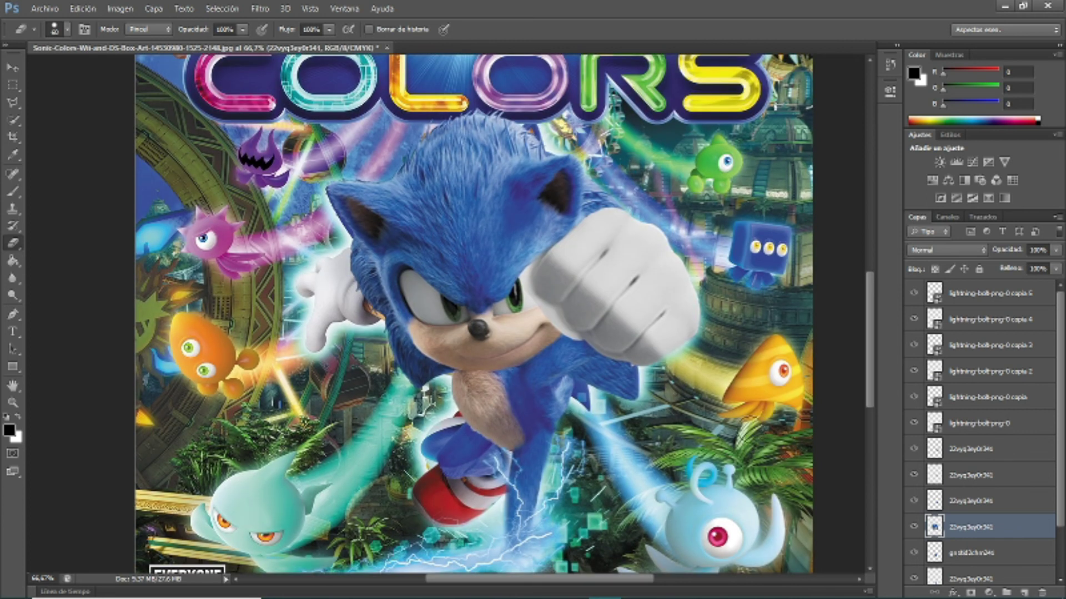
scroll(956, 541, down, 2)
click(971, 494)
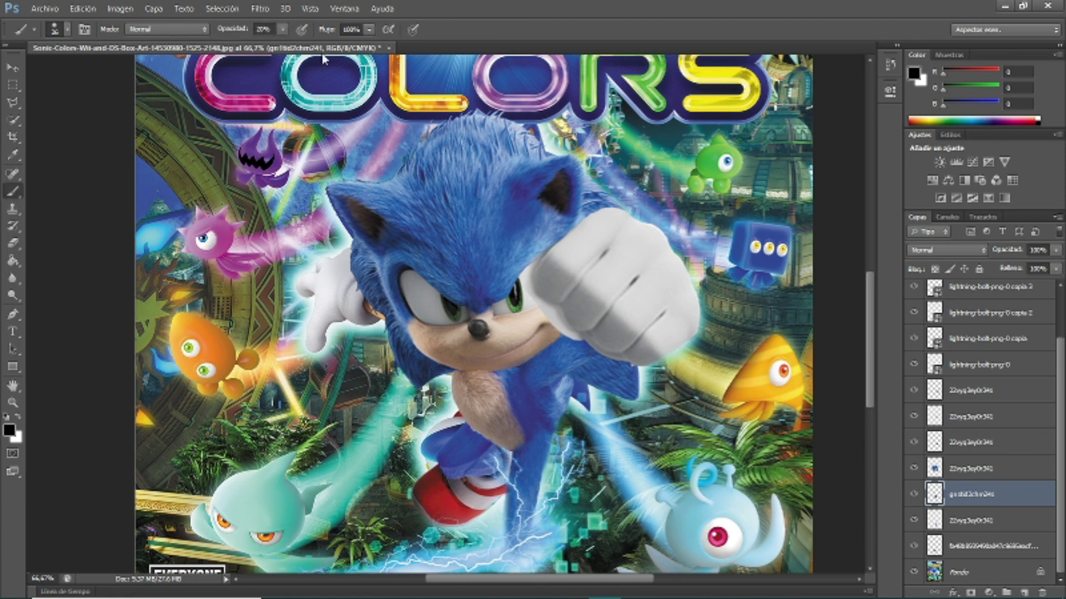
text(20)
right_click(482, 377)
key(Escape)
right_click(474, 373)
click(351, 29)
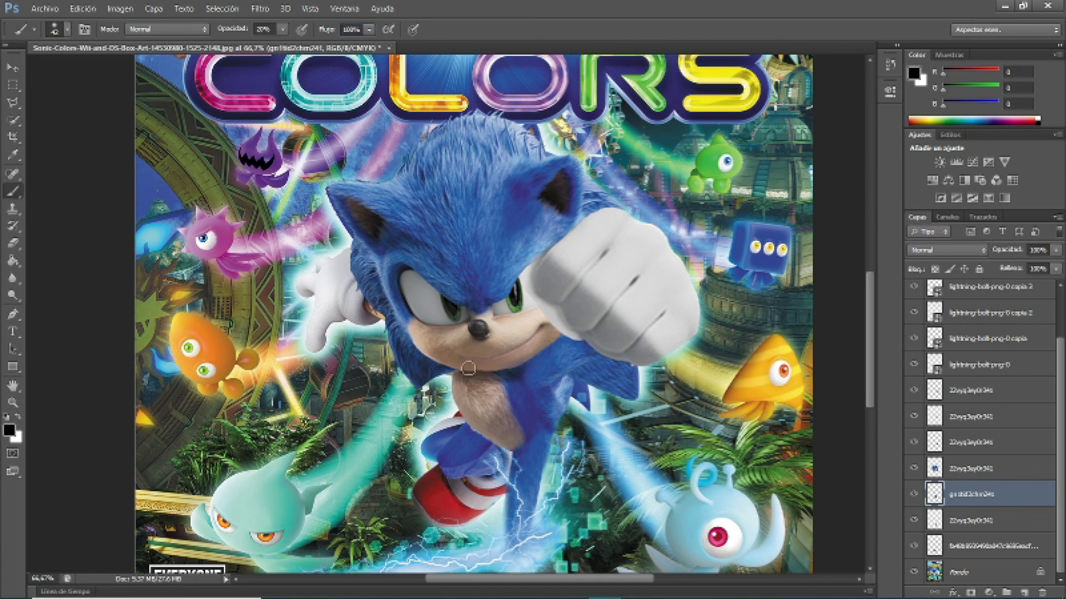
click(972, 471)
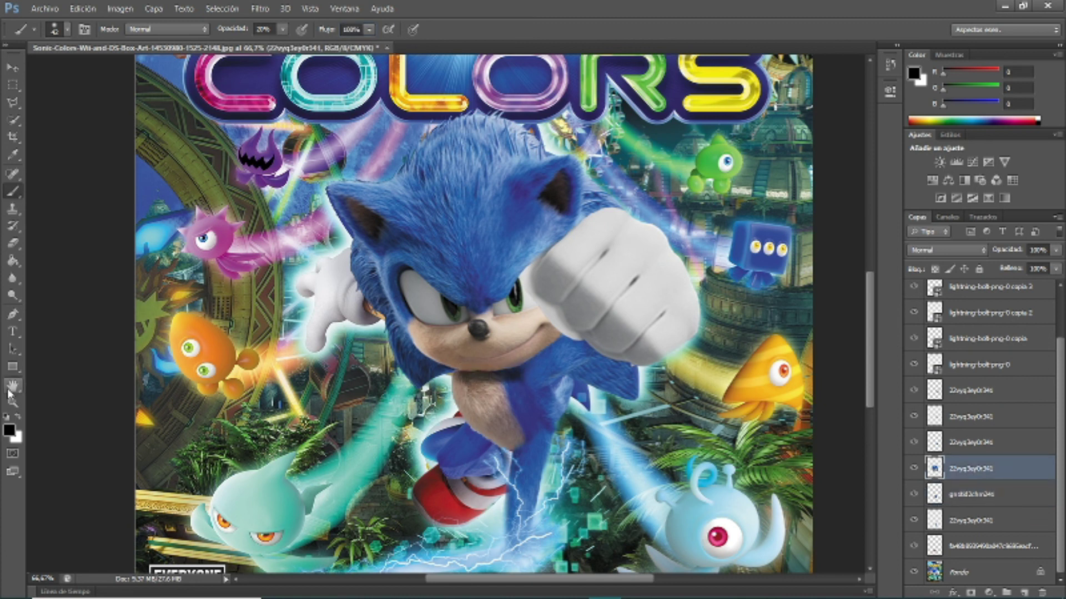
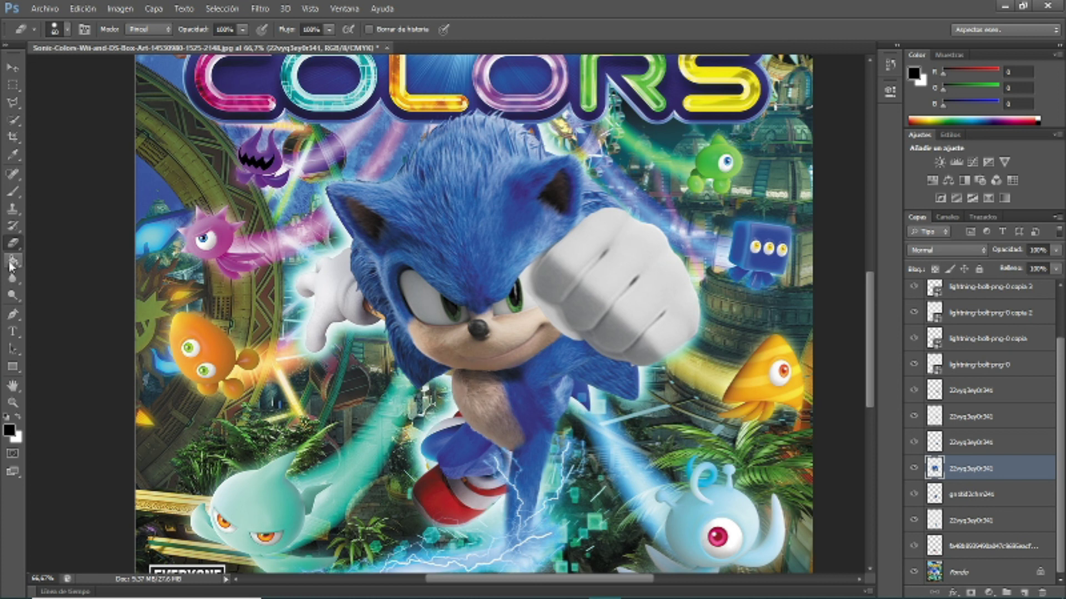
- Select the Sonic cut-out layer that needs cleaning up
key(alt+bracketleft)
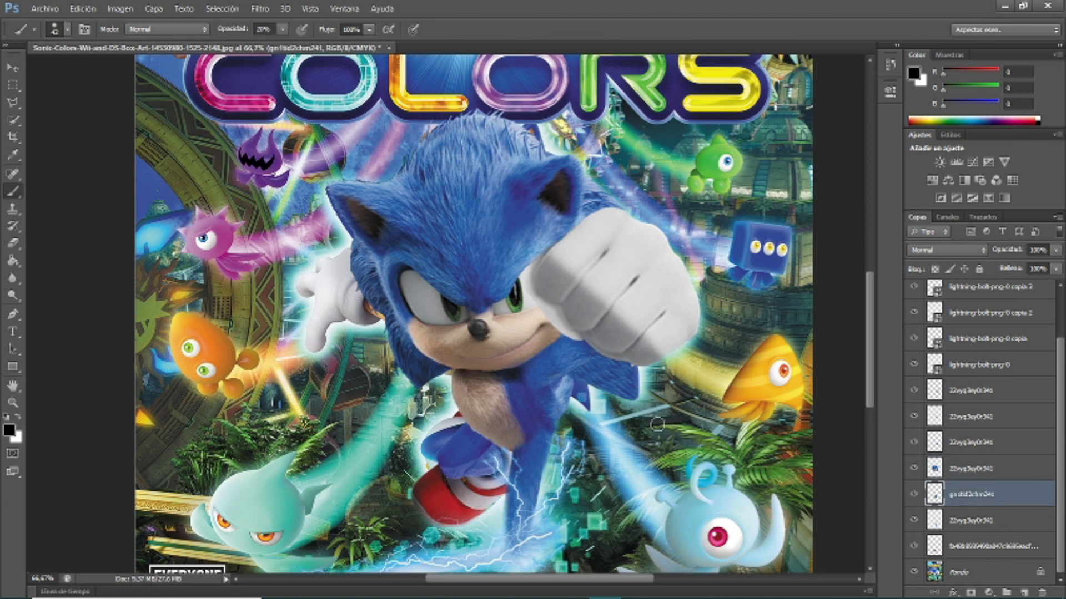
click(966, 443)
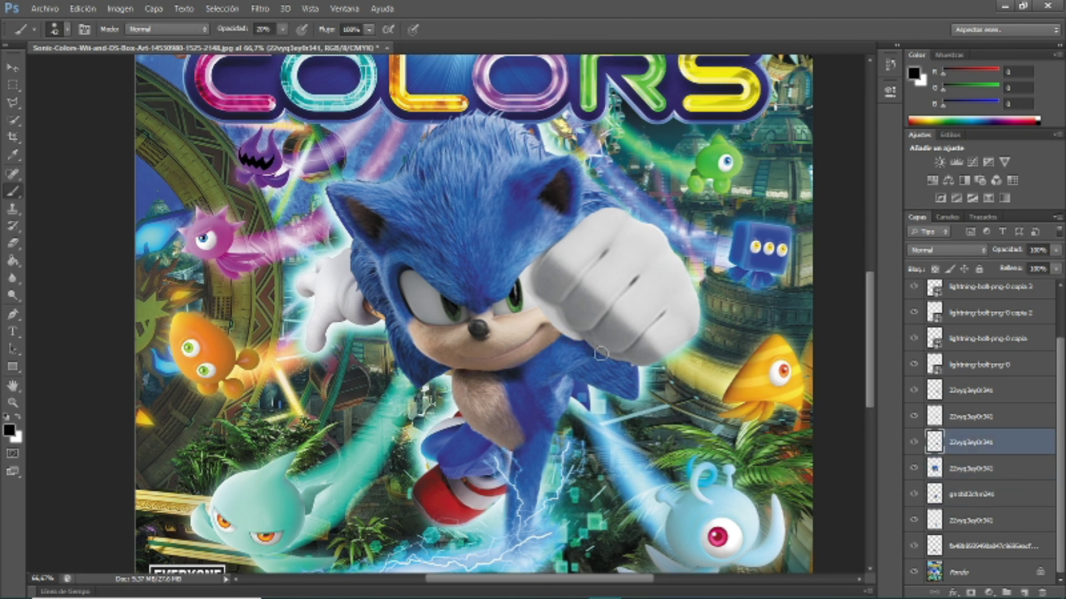
click(983, 475)
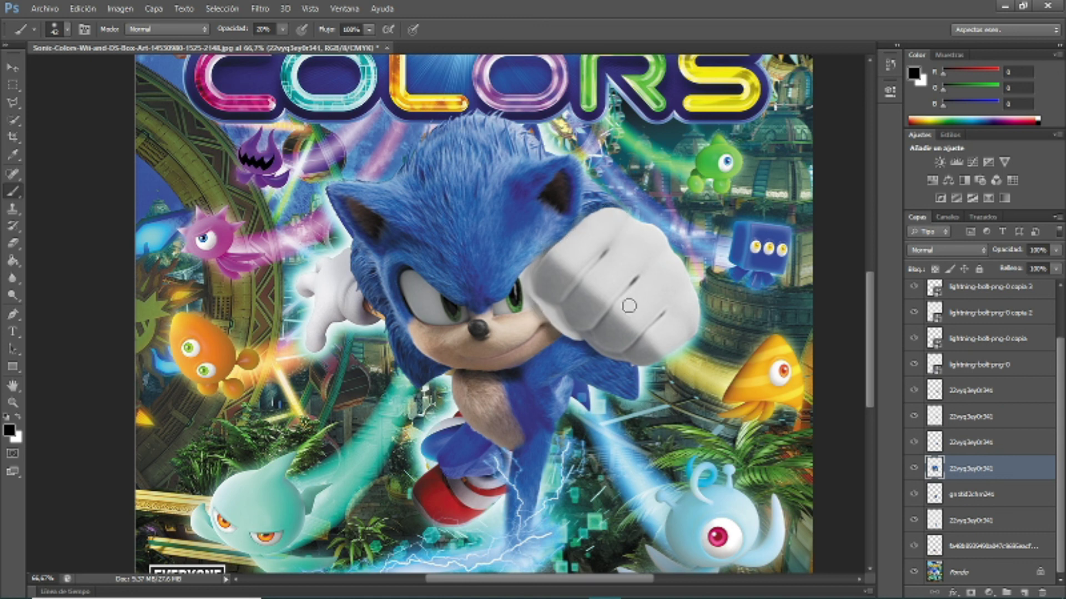
scroll(629, 306, down, 3)
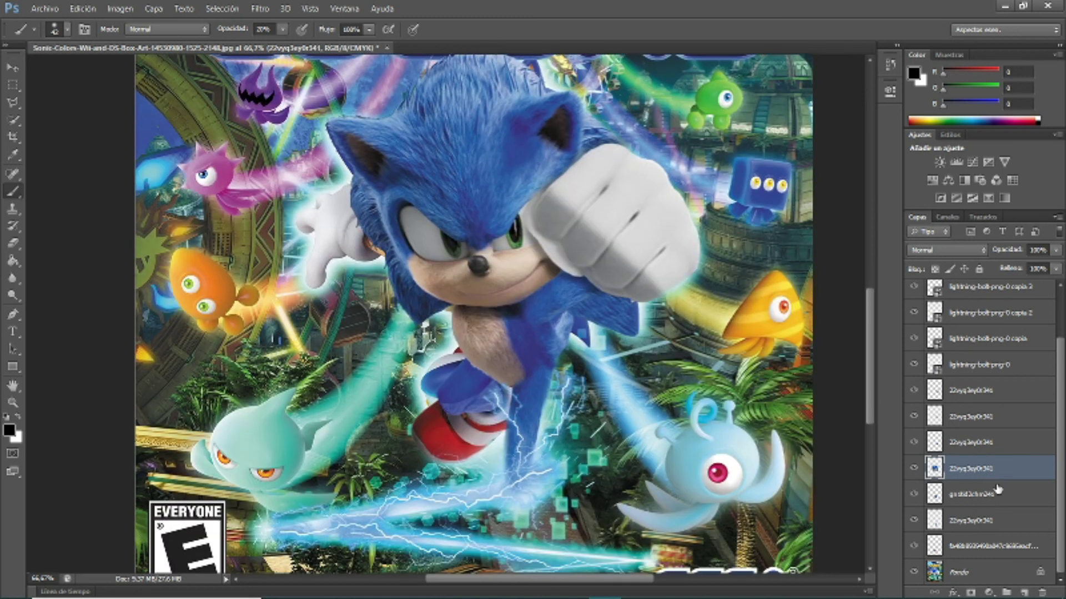
- Zoom to 200% on Sonic's face and erase stray fur along the cheek, undoing one stroke
key(z)
click(545, 267)
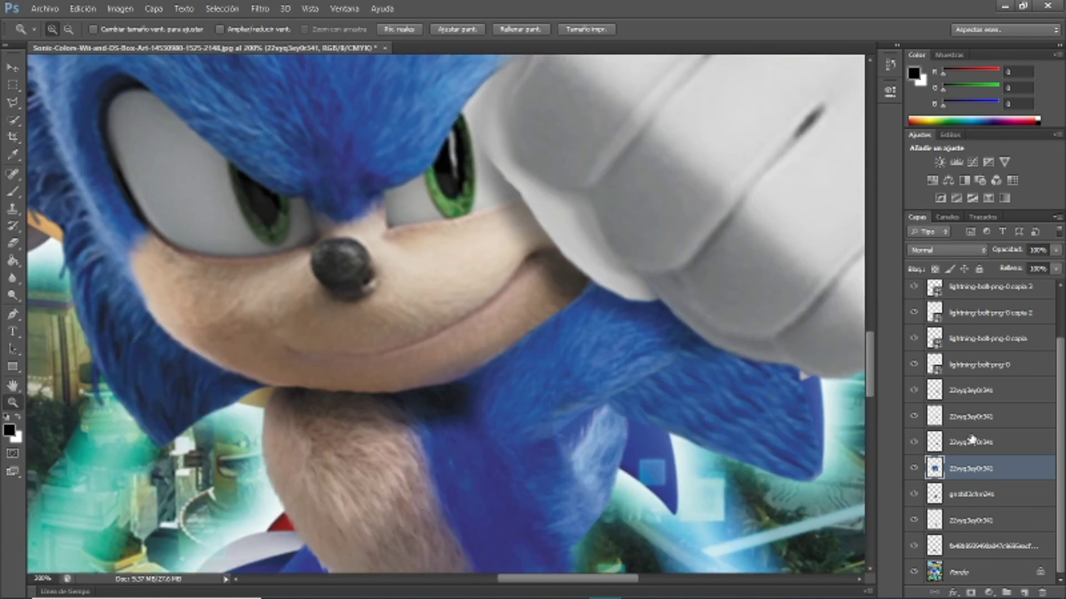
click(969, 391)
click(952, 417)
key(e)
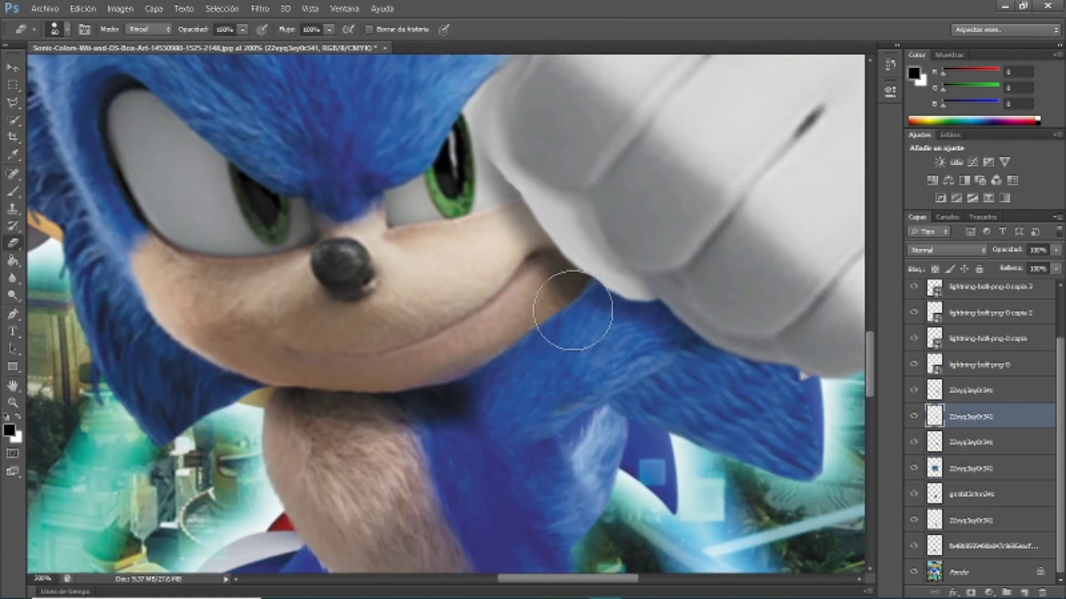
key(ctrl+alt+z)
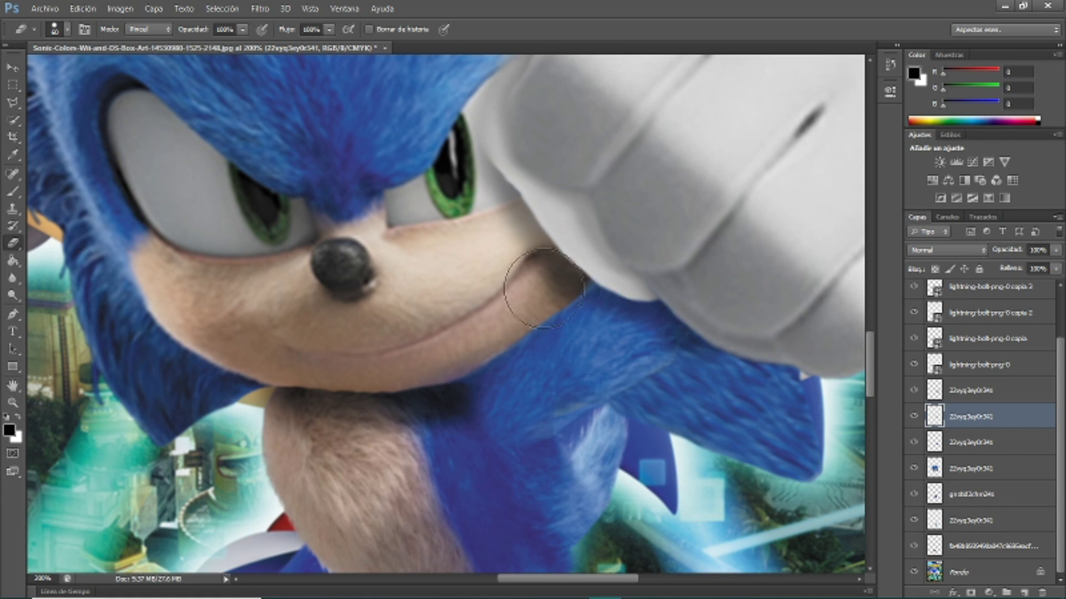
- Zoom back out to see all of Sonic and bring up the fur layer's context menu
scroll(465, 178, up, 2)
scroll(460, 176, up, 3)
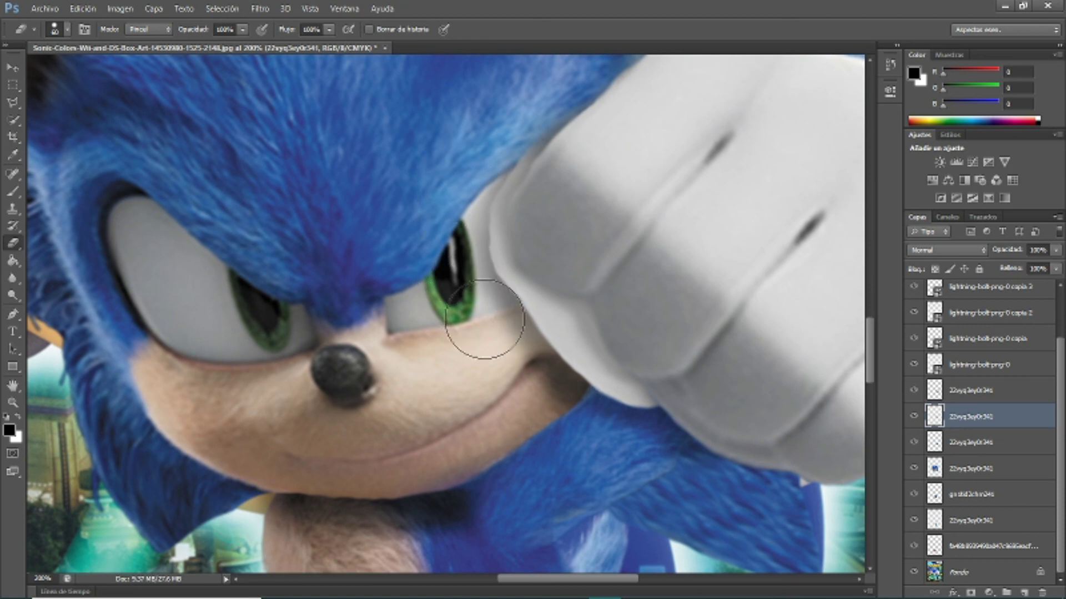
scroll(471, 266, down, 1)
scroll(461, 200, down, 1)
scroll(452, 152, down, 1)
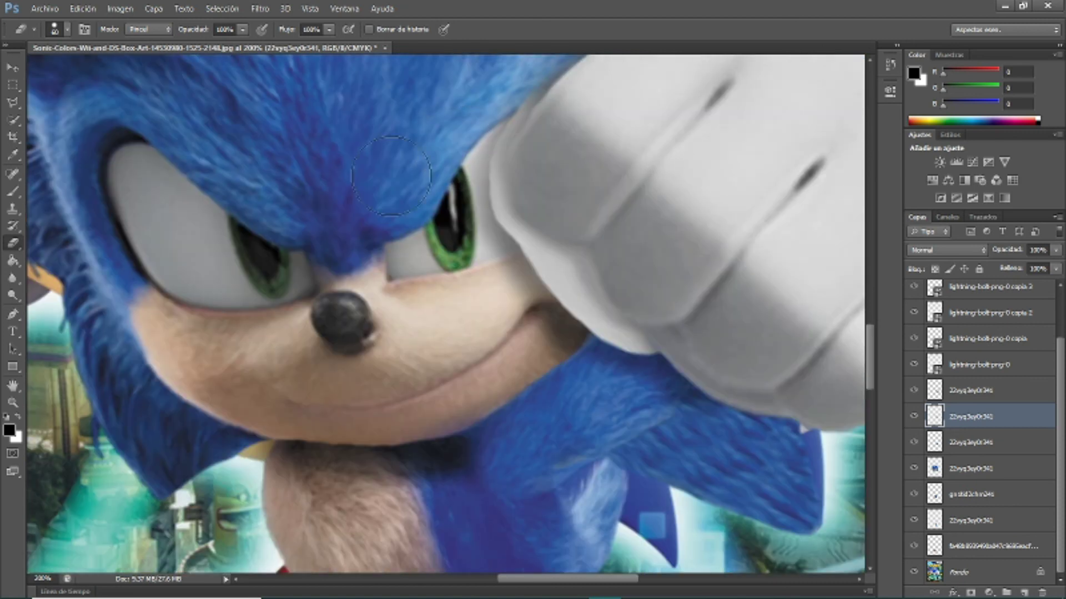
key(z)
key(ctrl+minus)
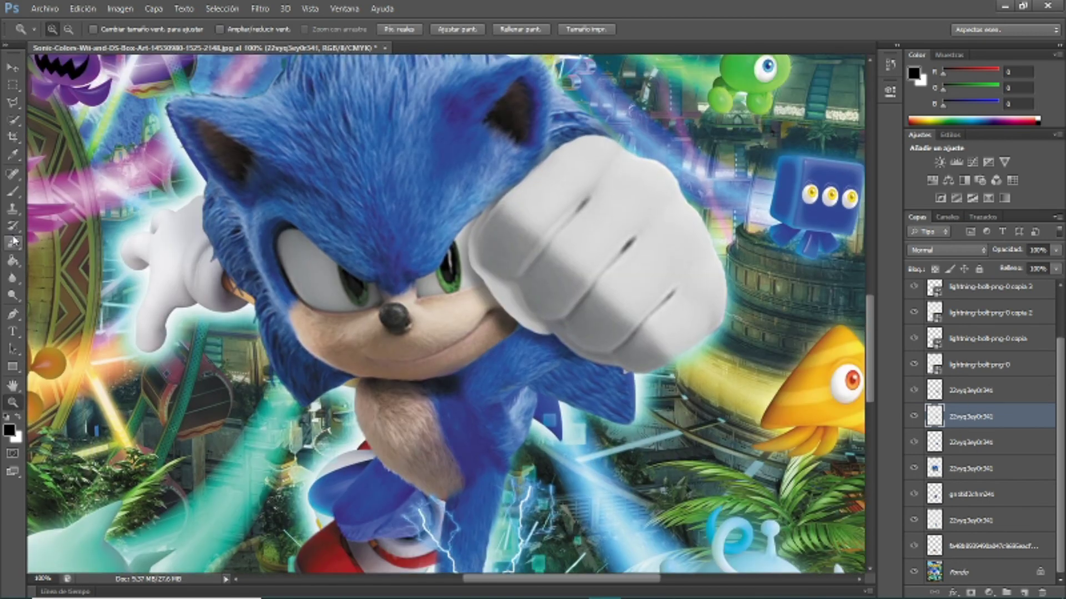
click(12, 194)
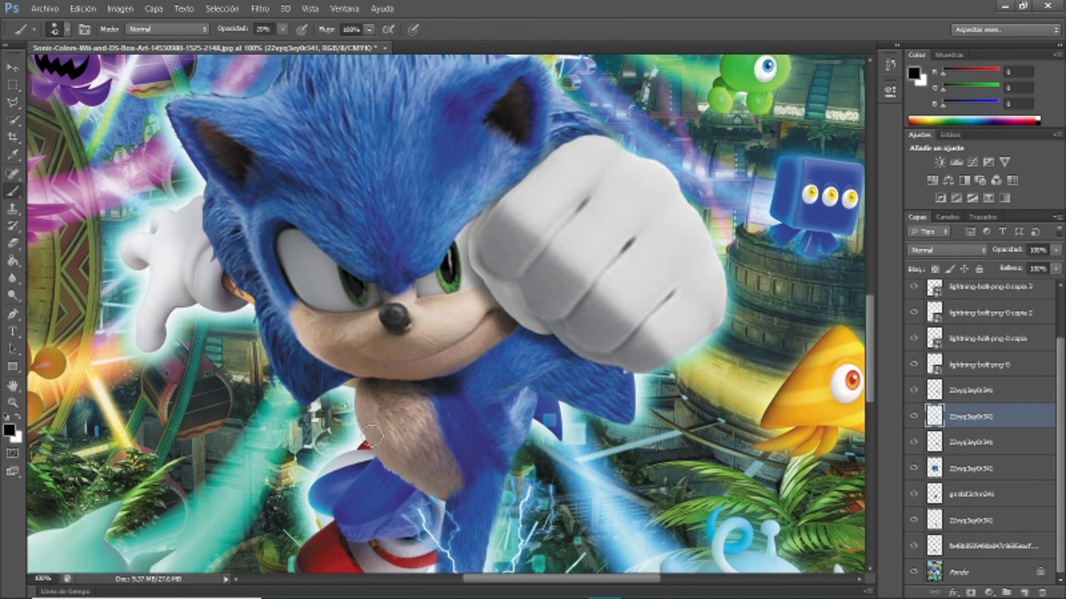
scroll(372, 436, down, 3)
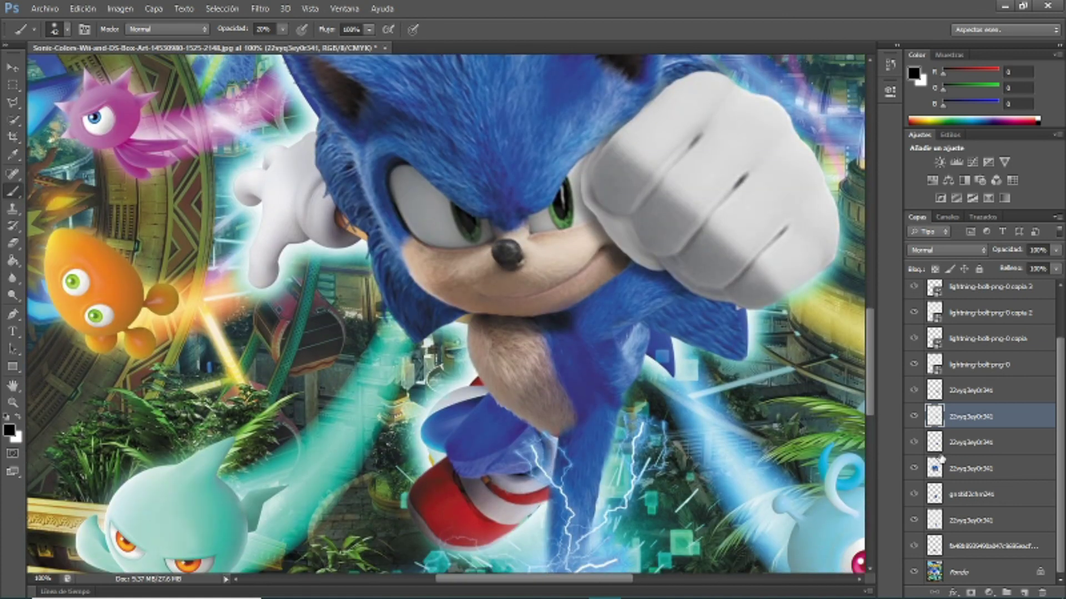
right_click(961, 451)
- Duplicate the Sonic fur piece layer
click(757, 132)
click(671, 178)
key(v)
- Rotate the fur copy about 57° over Sonic's face, apply it, and return to Chrome's image results
key(ctrl+t)
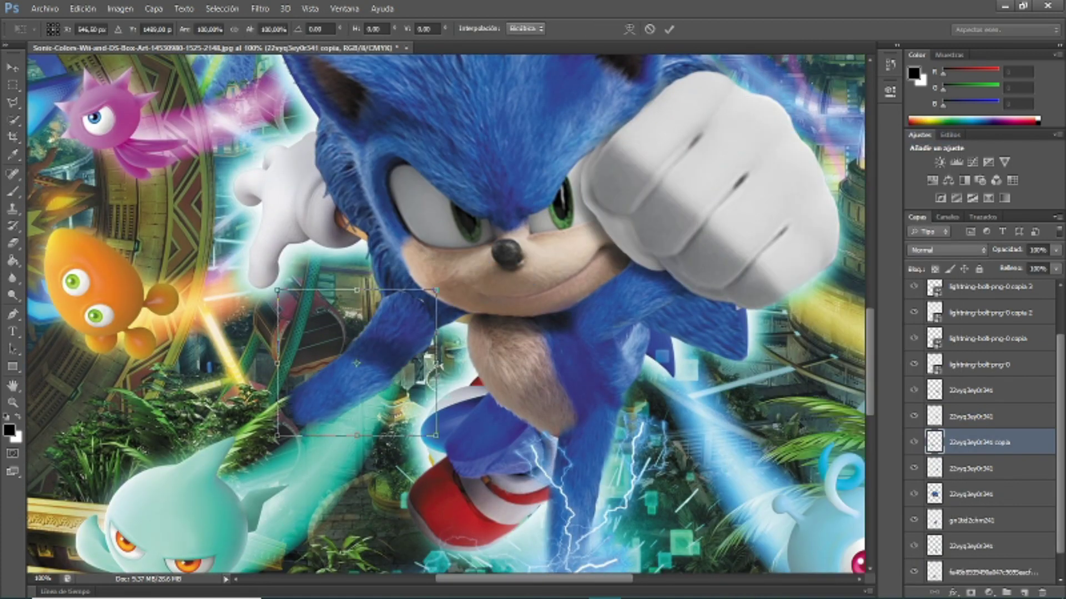
drag(244, 261, 261, 211)
drag(391, 251, 402, 269)
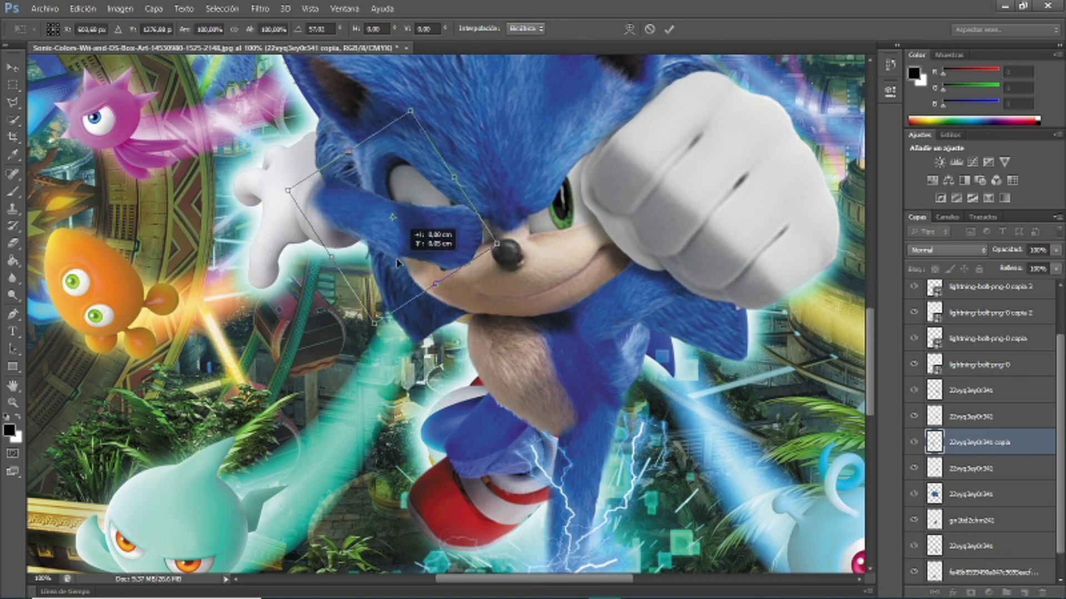
key(v)
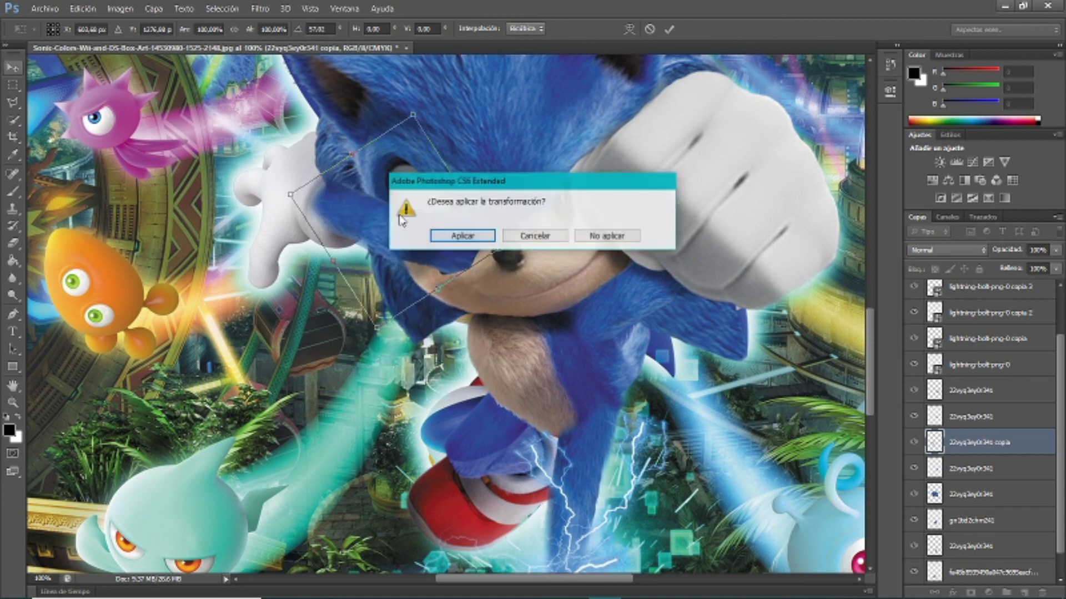
key(Return)
click(332, 589)
click(16, 35)
- Go back to the 'sonic movie render' results and scroll through the renders
click(15, 35)
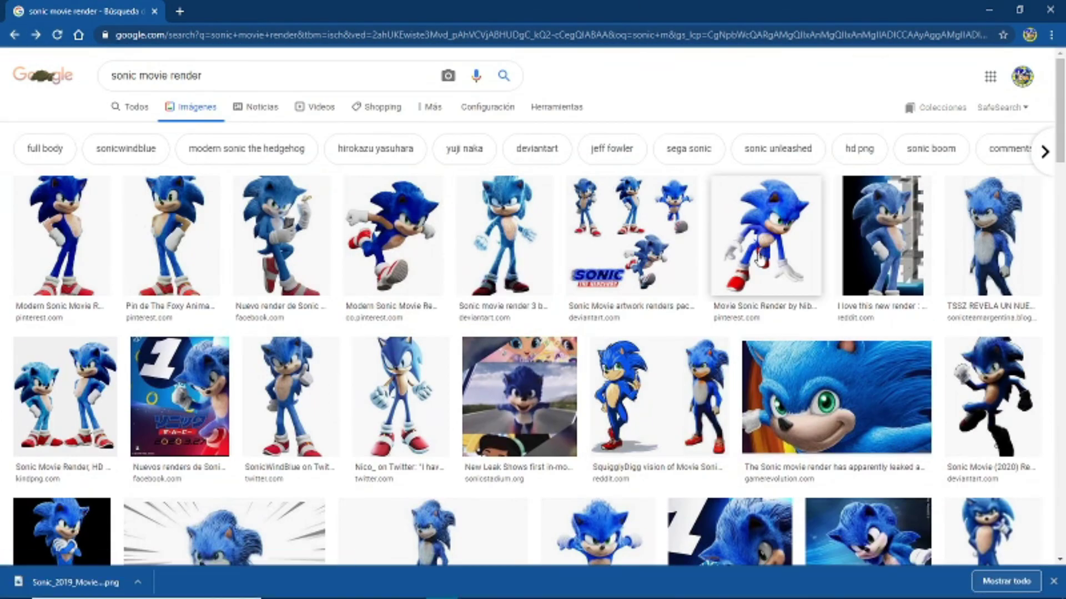
scroll(381, 272, down, 4)
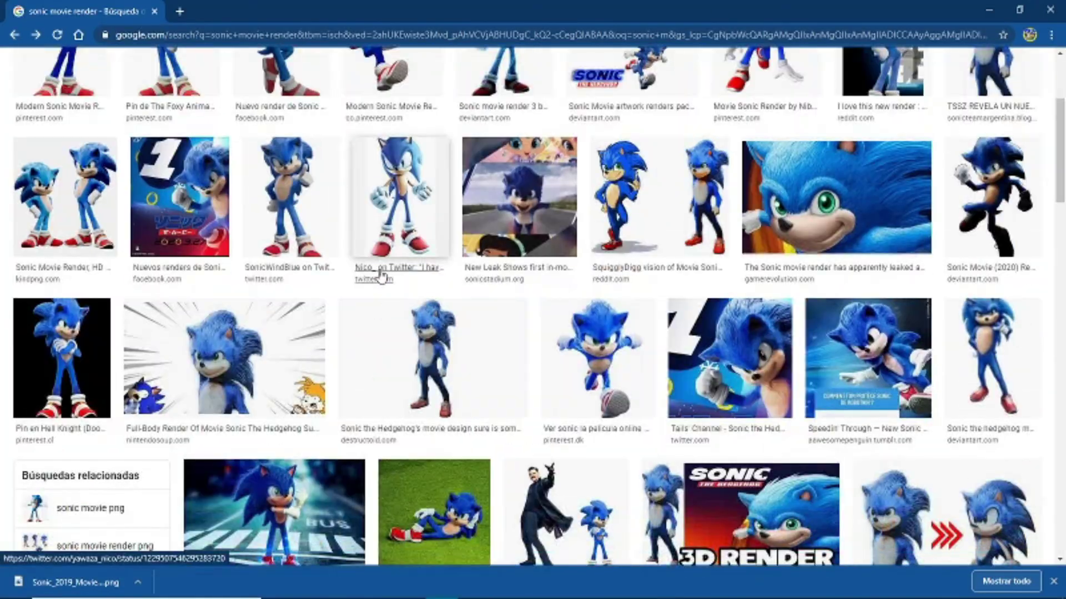
scroll(380, 278, down, 1)
scroll(381, 278, down, 6)
scroll(381, 278, down, 4)
scroll(381, 278, up, 4)
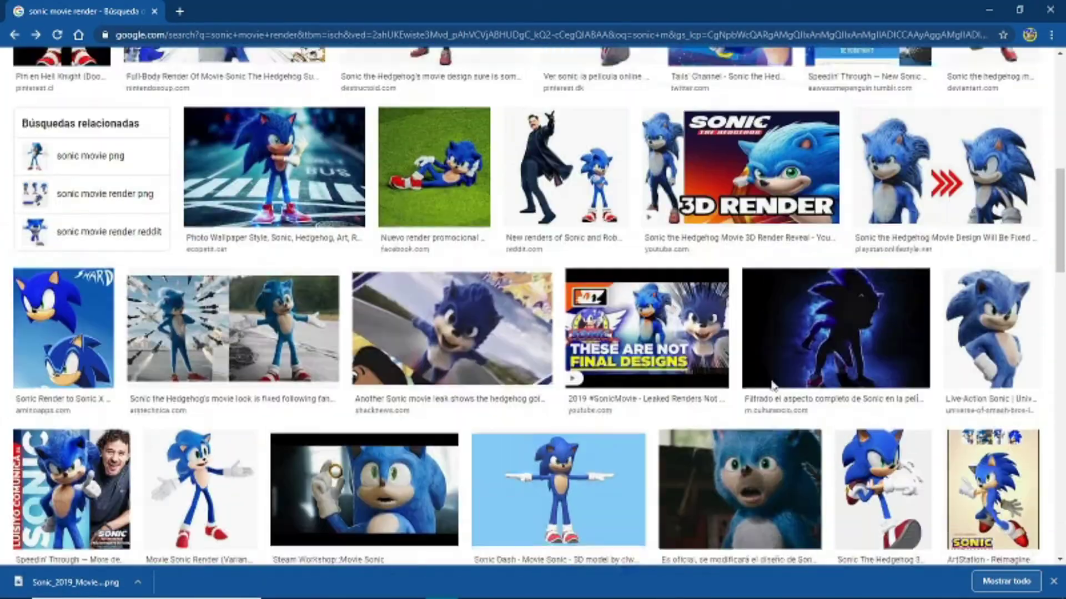
- Back in Photoshop, move the rotated fur copy layer near the bottom of the stack
key(alt+Left)
drag(909, 398, 13, 403)
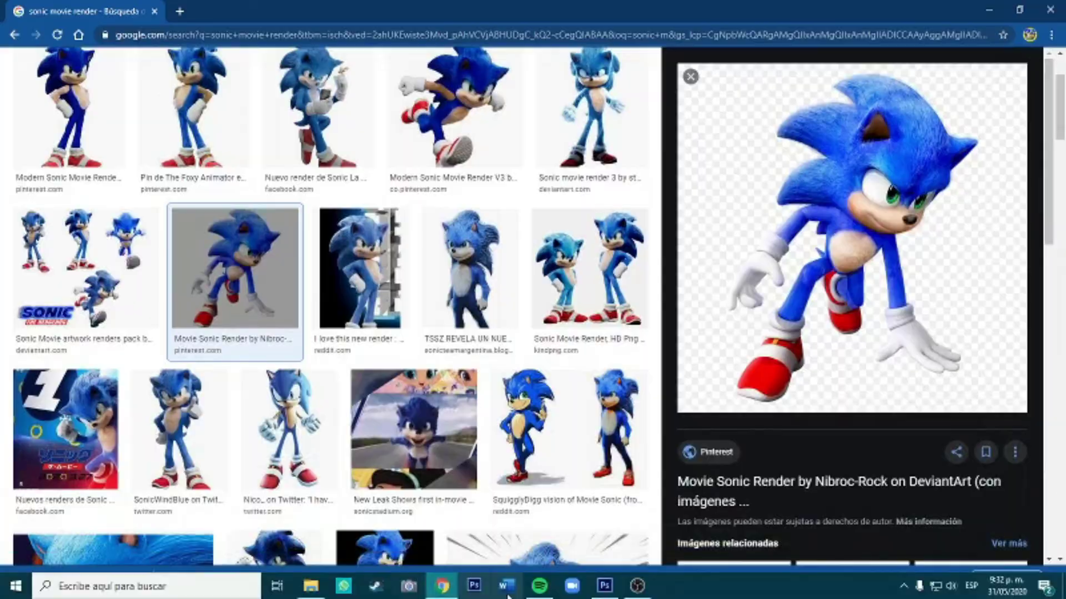
drag(962, 455, 963, 557)
- Zoom to 300% on Sonic's glove and head and erase the flat blue patch with a larger brush
key(z)
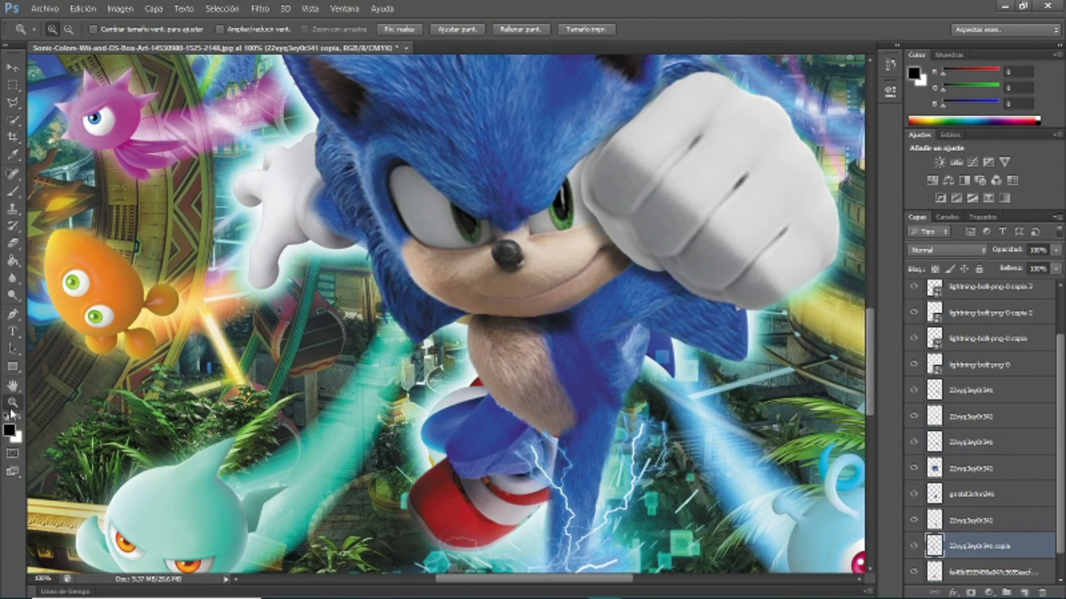
alt+click(359, 330)
click(313, 265)
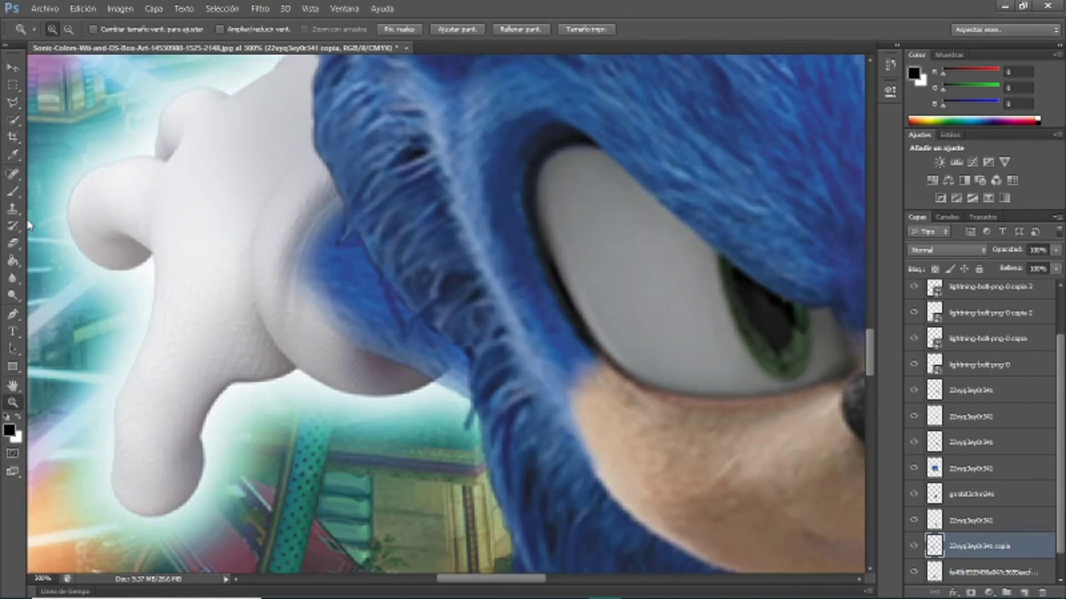
key(e)
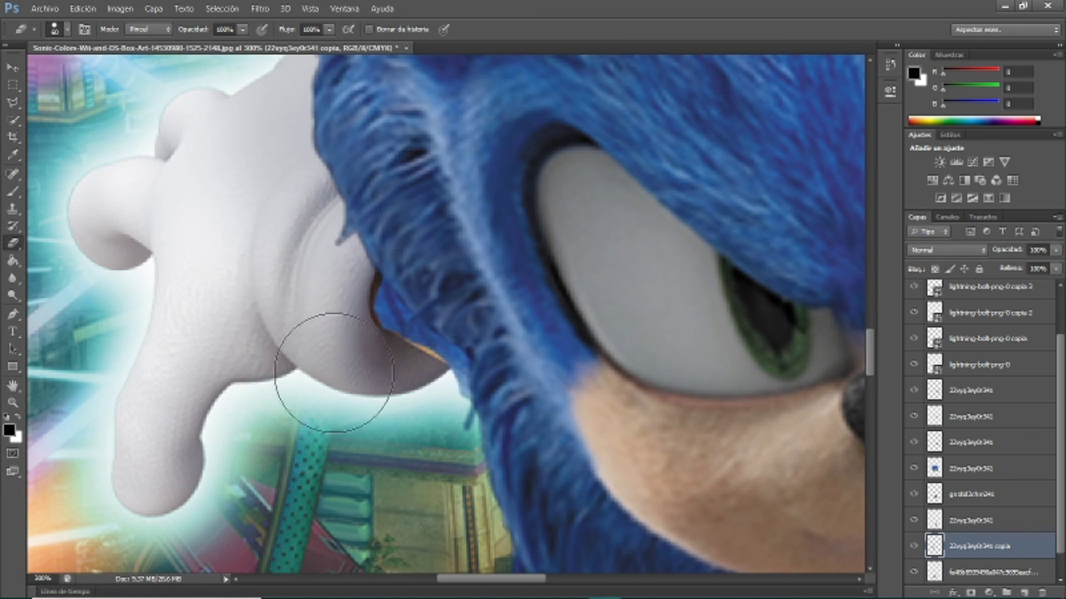
right_click(453, 332)
click(430, 332)
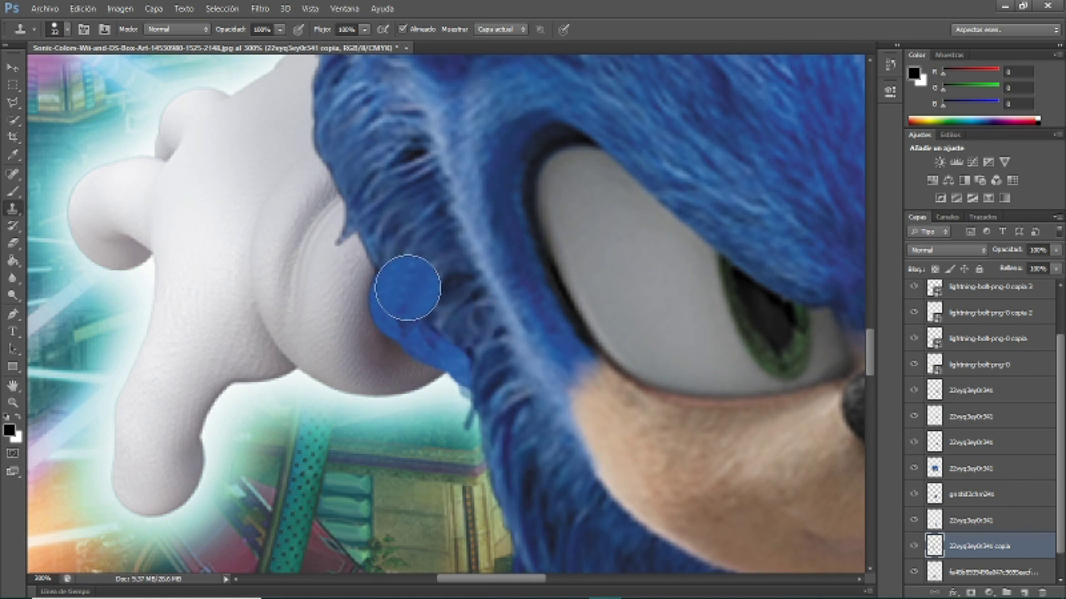
drag(418, 332, 472, 284)
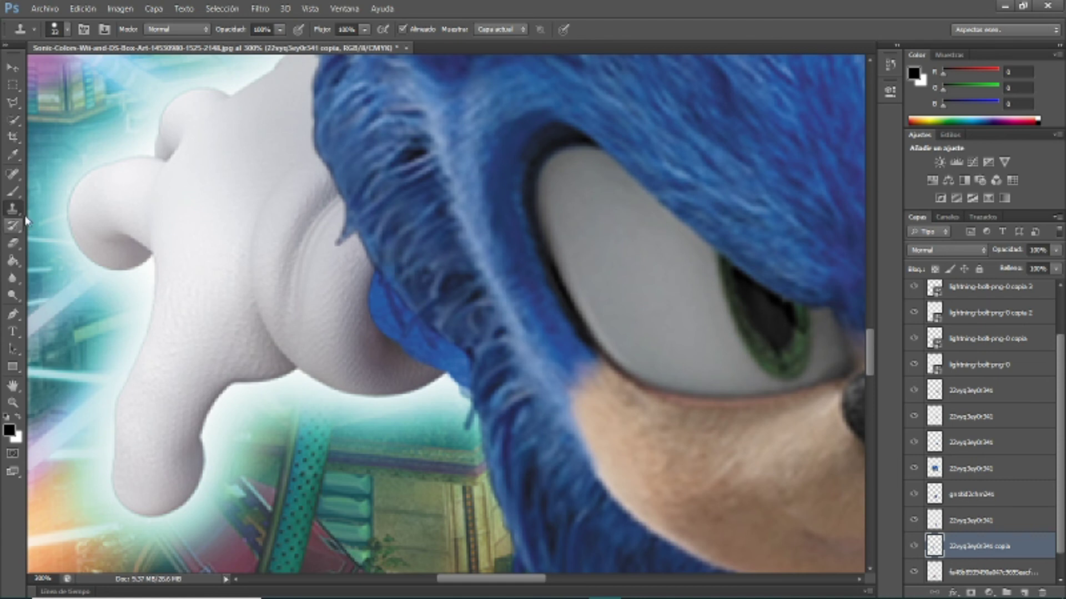
- Pan down toward the legs and erase the lightning with a smaller brush
scroll(576, 435, down, 3)
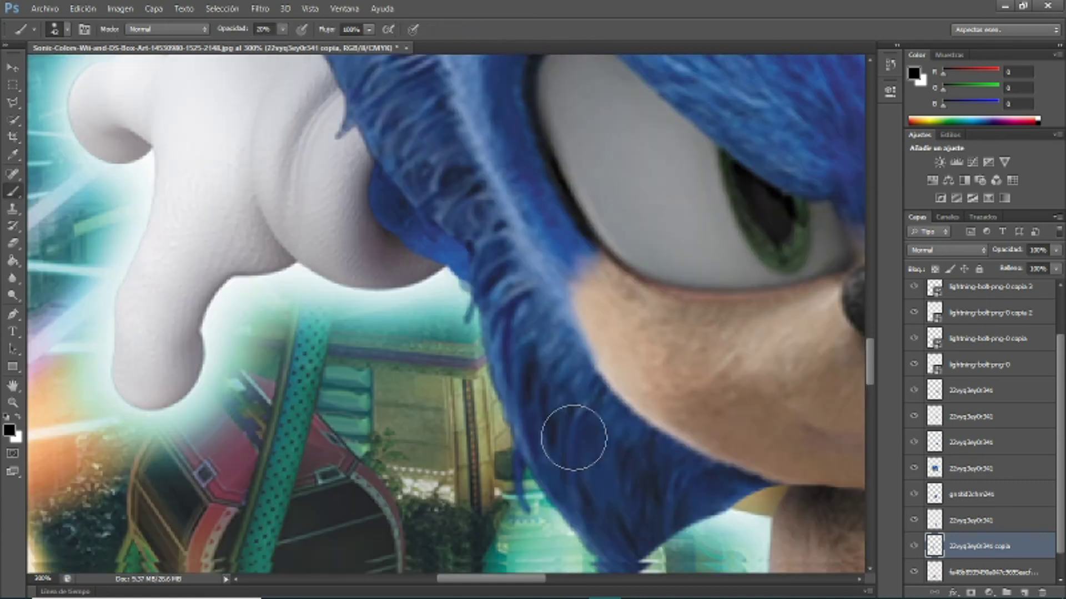
scroll(423, 452, down, 2)
scroll(388, 433, right, 3)
scroll(304, 392, right, 4)
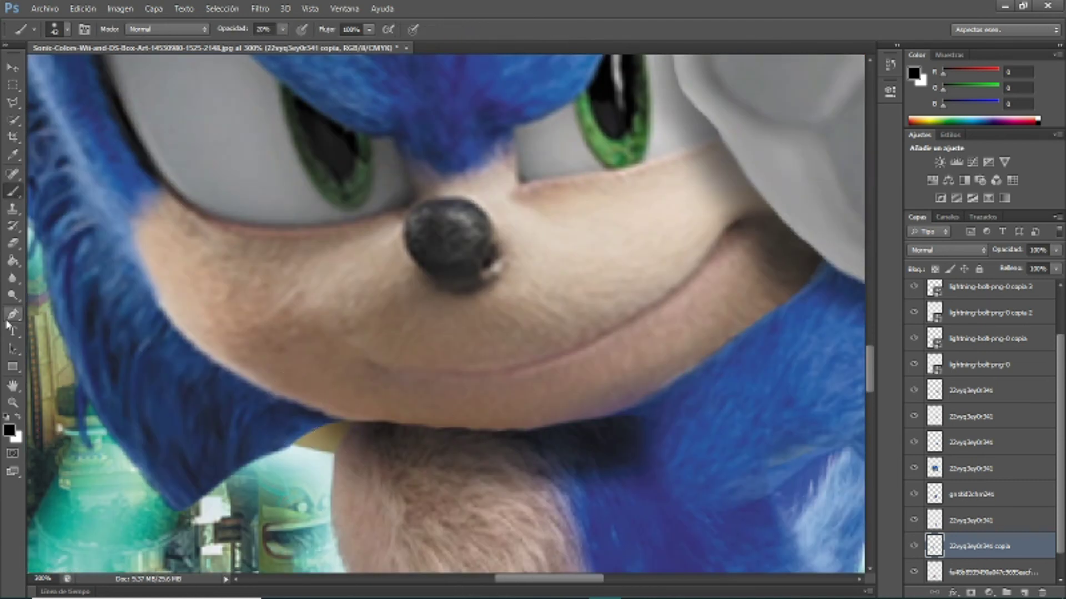
right_click(336, 428)
key(Return)
ctrl+click(287, 463)
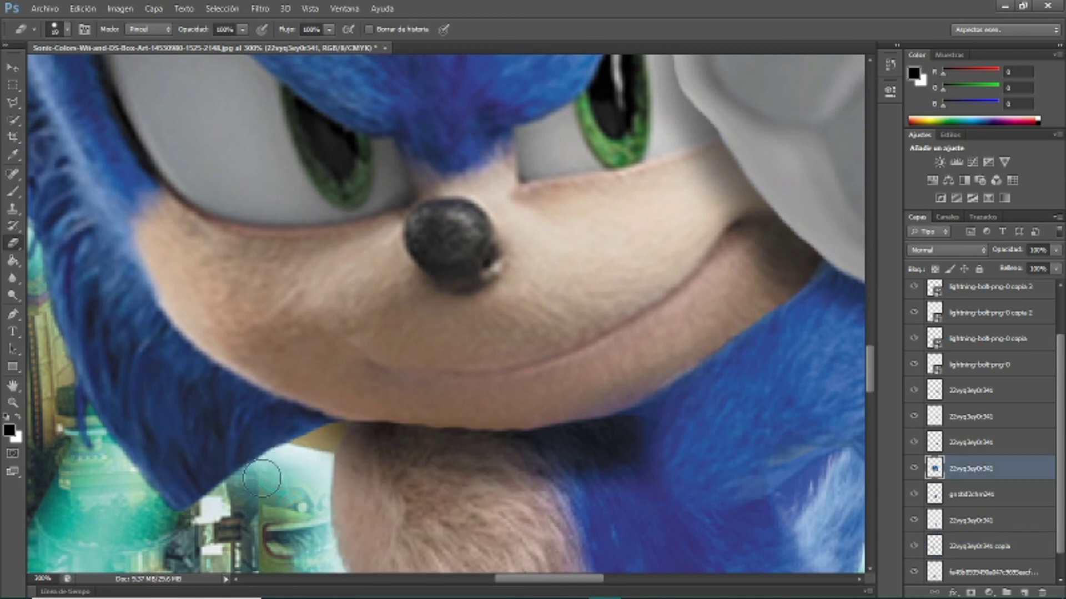
scroll(351, 340, down, 3)
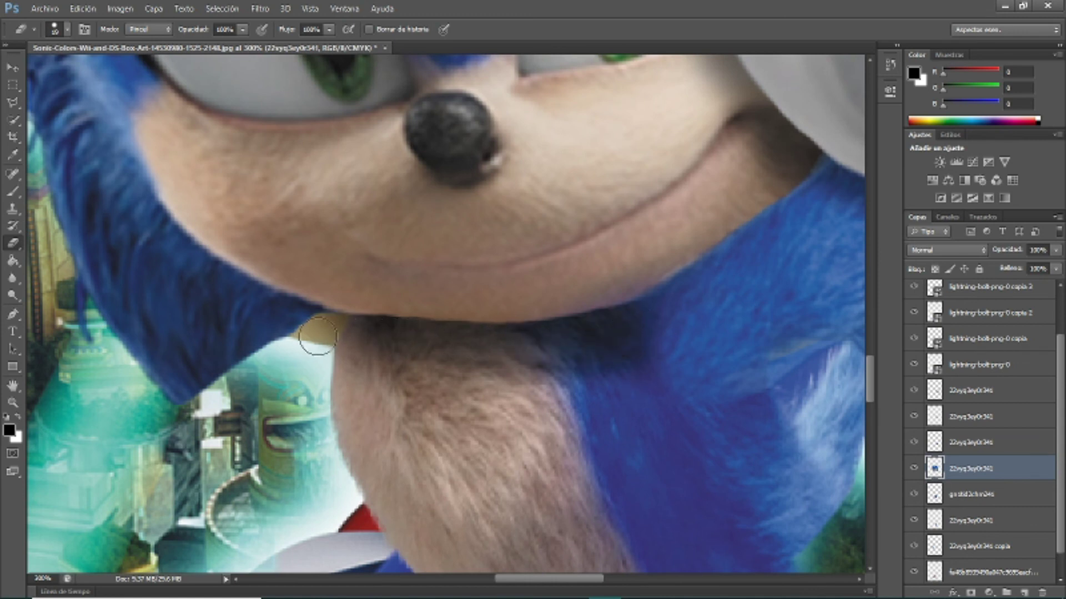
mouse_move(375, 331)
mouse_down()
mouse_move(543, 325)
mouse_move(374, 326)
mouse_up()
- Briefly bring up the music player, then return to the cover and select the bottom layer
scroll(374, 326, down, 1)
click(539, 586)
scroll(519, 216, up, 3)
click(843, 333)
scroll(721, 389, down, 5)
scroll(994, 511, down, 1)
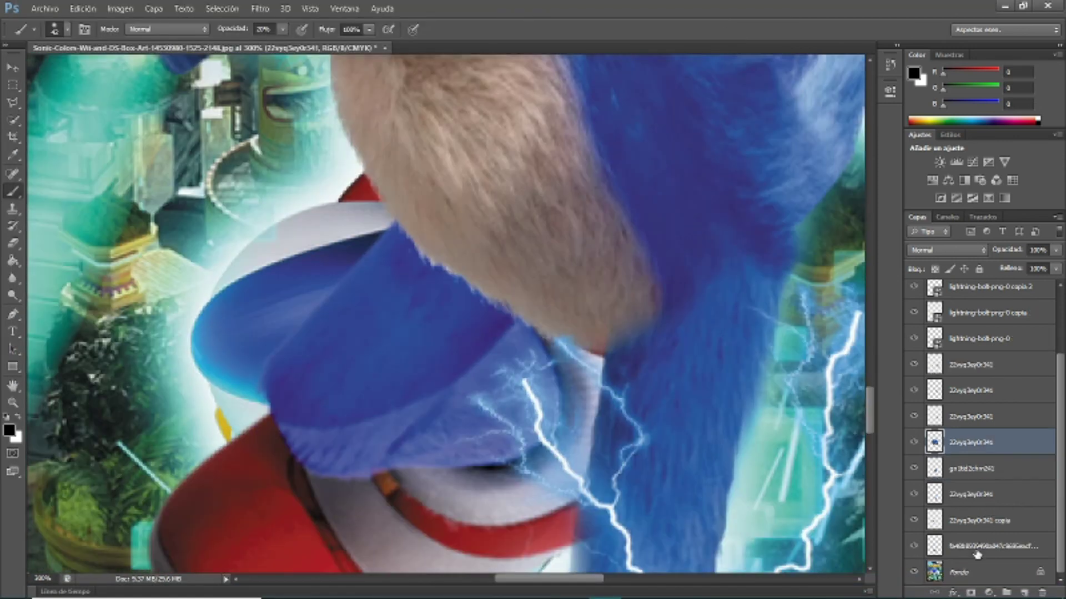
click(976, 555)
- Select another Sonic layer and view the cover at 100% zoom
scroll(471, 377, down, 1)
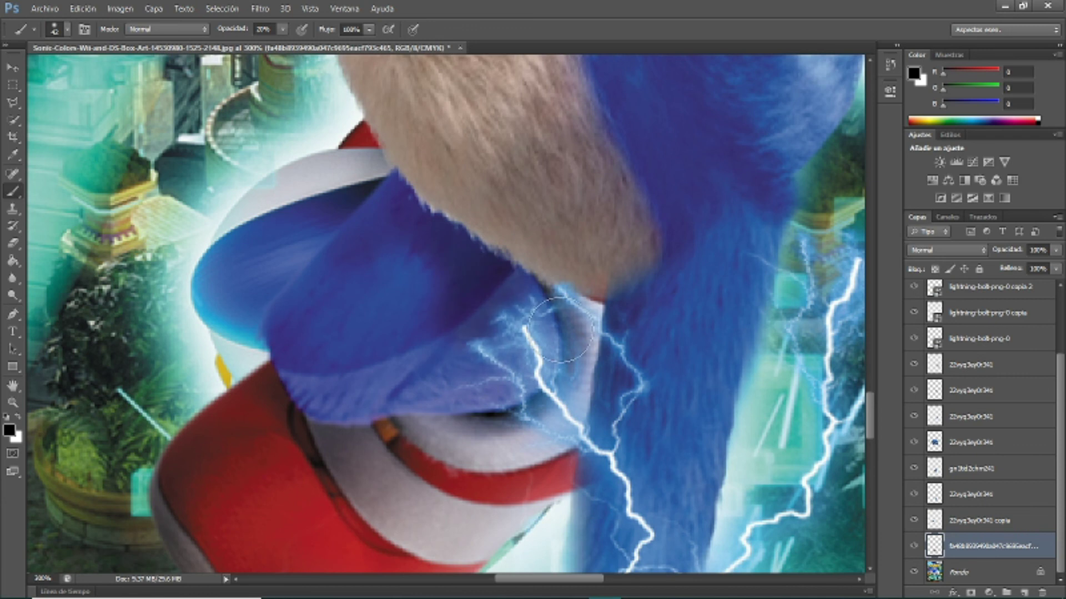
scroll(486, 397, down, 1)
scroll(499, 416, down, 1)
scroll(513, 436, down, 1)
scroll(517, 440, up, 3)
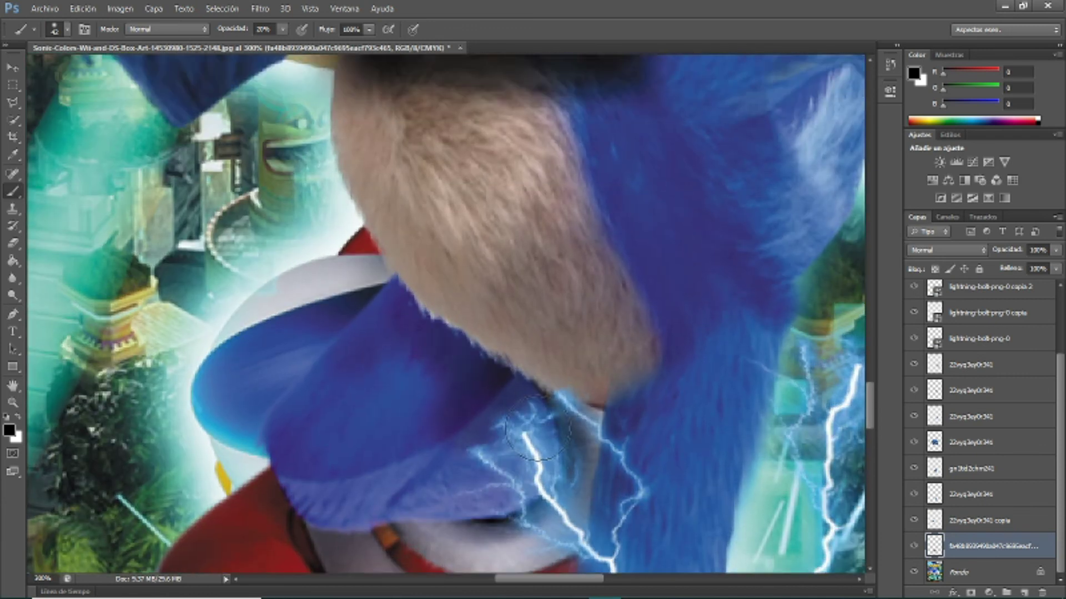
scroll(564, 374, up, 3)
scroll(623, 344, up, 1)
ctrl+click(624, 345)
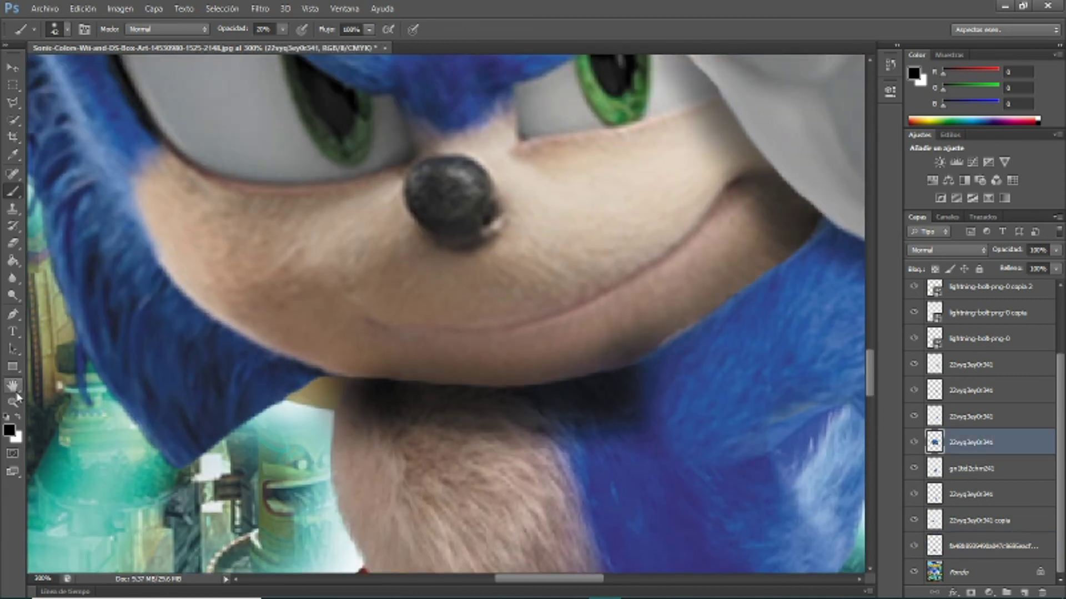
double_click(13, 402)
scroll(196, 381, down, 4)
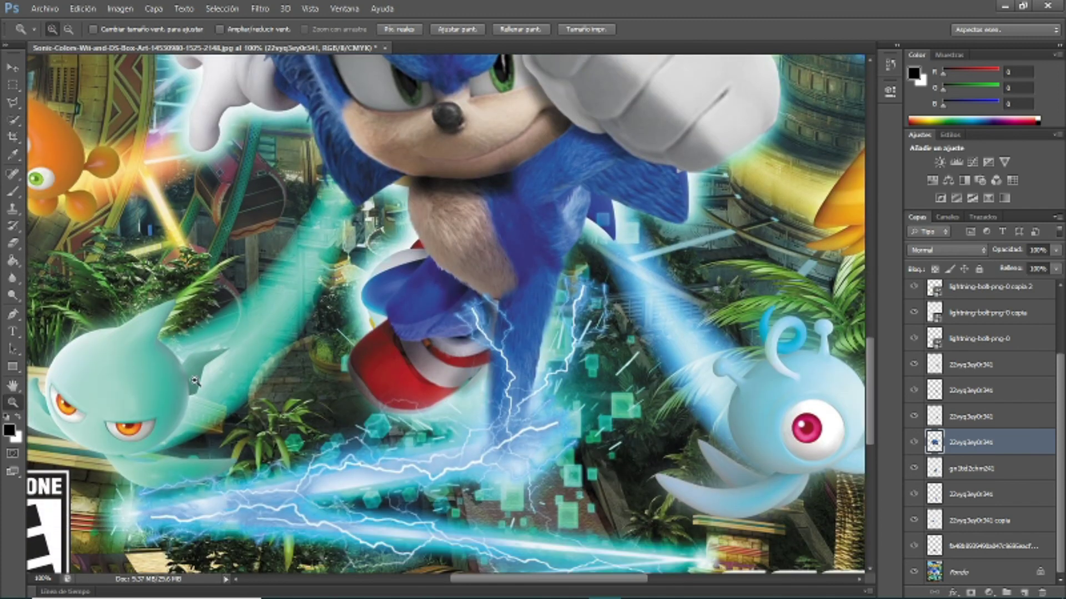
- Zoom out to see the whole cover and select the top lightning copy layer
right_click(357, 320)
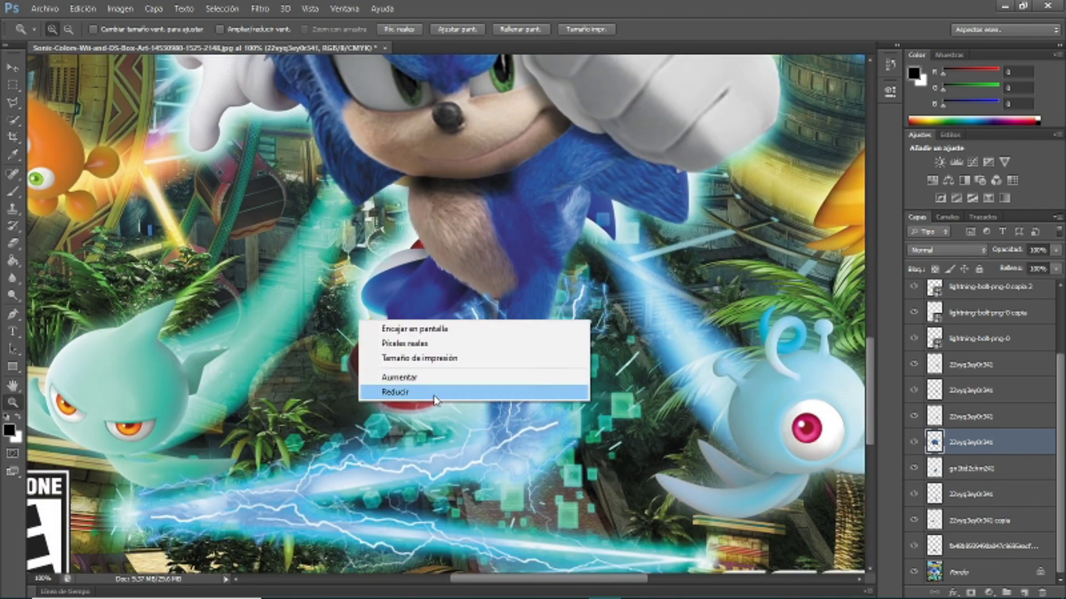
click(461, 388)
right_click(424, 300)
click(472, 382)
scroll(475, 331, down, 3)
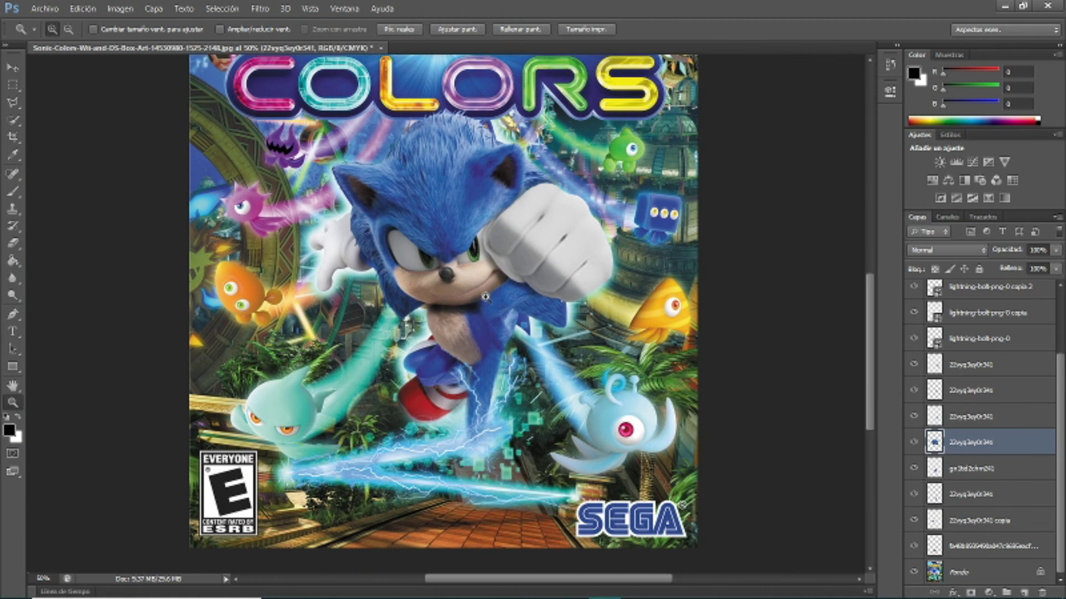
scroll(306, 314, up, 6)
scroll(306, 313, down, 5)
key(v)
scroll(967, 427, up, 3)
click(944, 300)
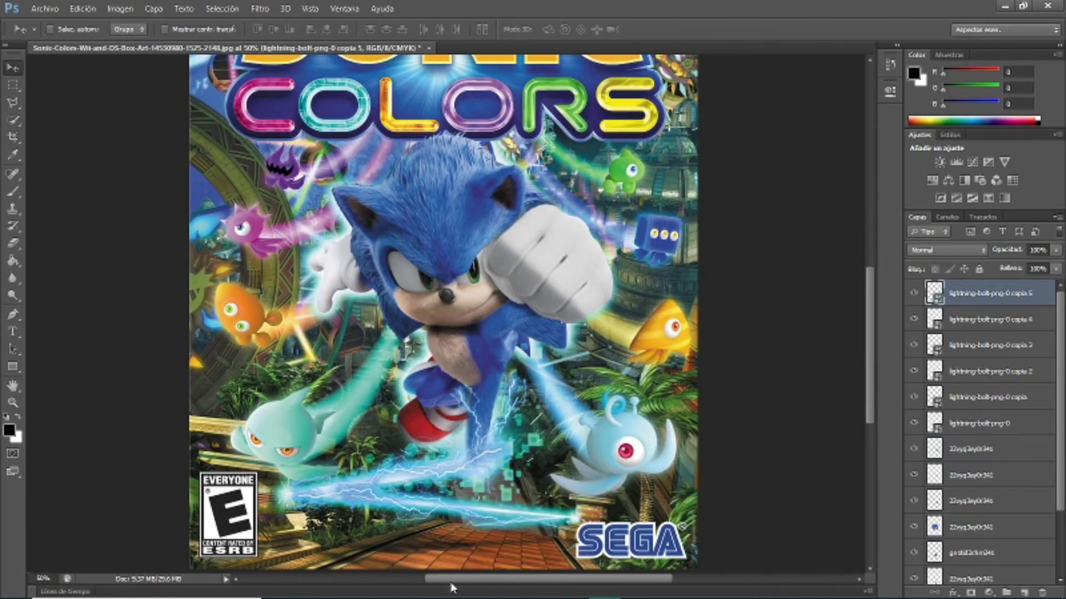
- Search Google Images for 'sonic colors wisps render' and preview the cyan wisp
click(183, 585)
drag(204, 74, 138, 74)
text(colors wi)
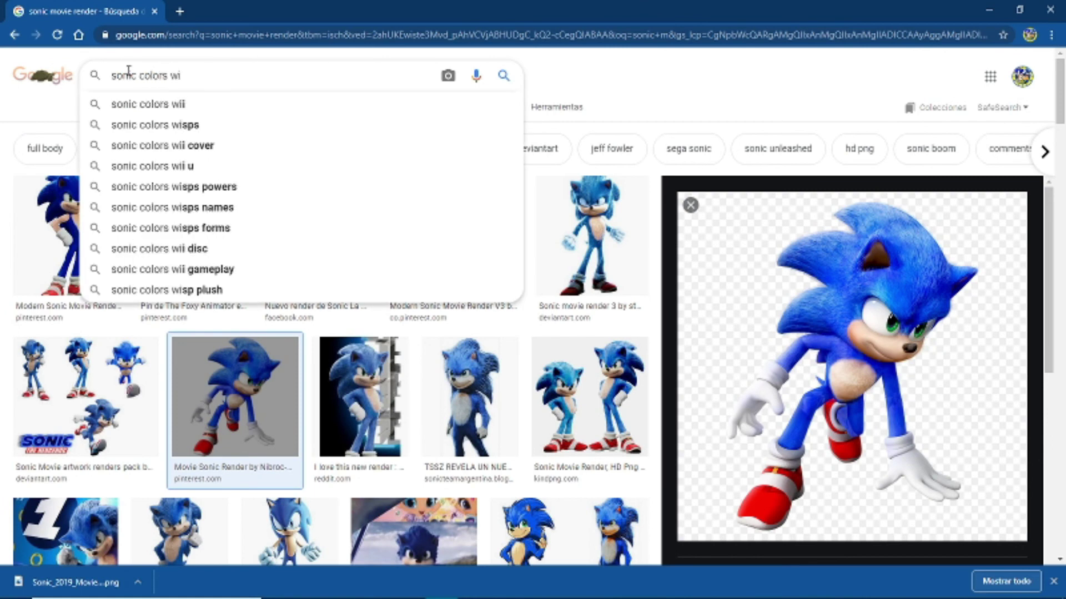
text(sps render)
key(Return)
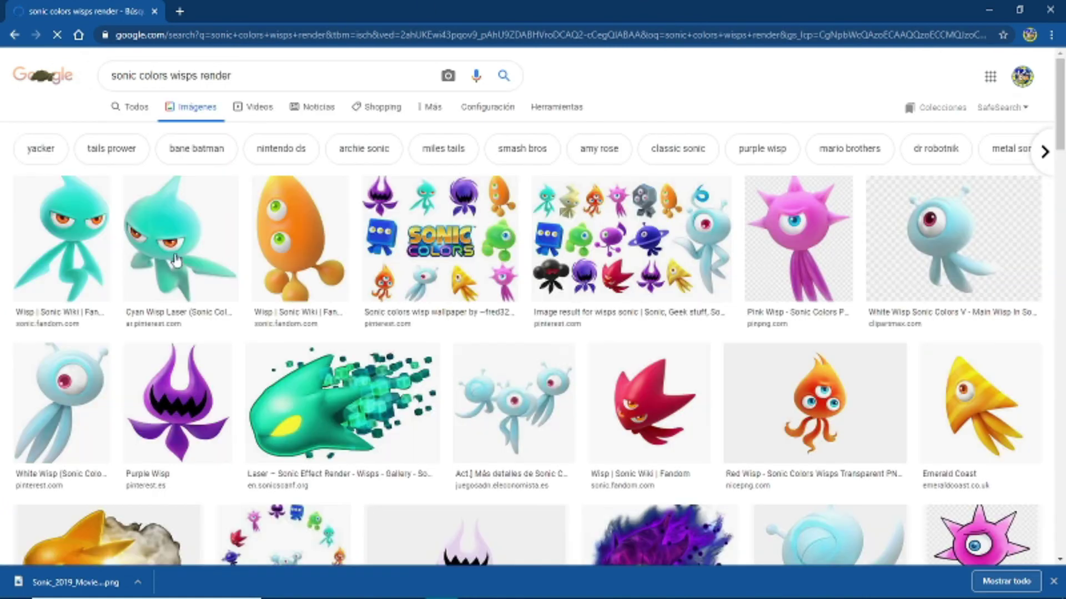
click(175, 261)
- Add the cyan wisp render, shrunk, rotated and placed low on the left
mouse_move(785, 219)
mouse_down()
mouse_move(735, 458)
mouse_move(594, 188)
mouse_up()
click(605, 586)
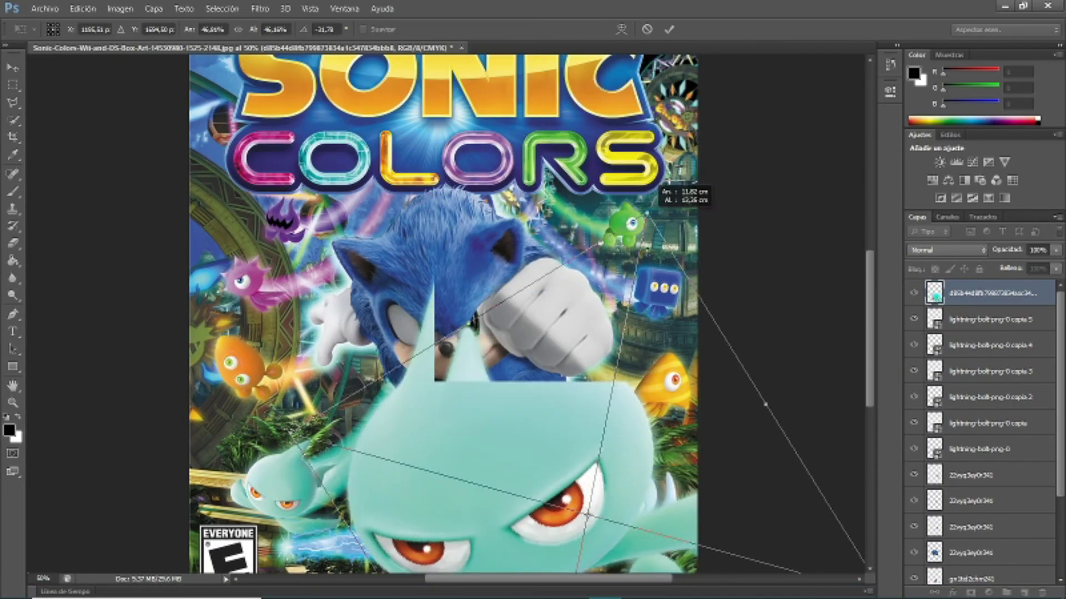
mouse_move(391, 262)
mouse_down()
mouse_move(724, 528)
mouse_move(350, 442)
mouse_up()
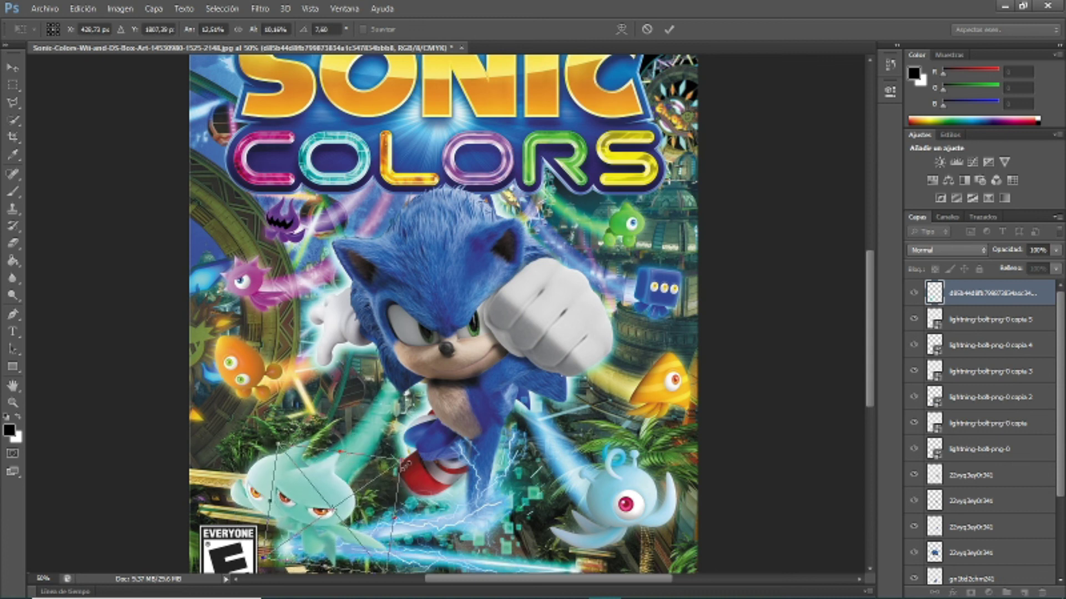
drag(310, 510, 271, 490)
drag(192, 463, 188, 454)
click(466, 302)
mouse_move(483, 594)
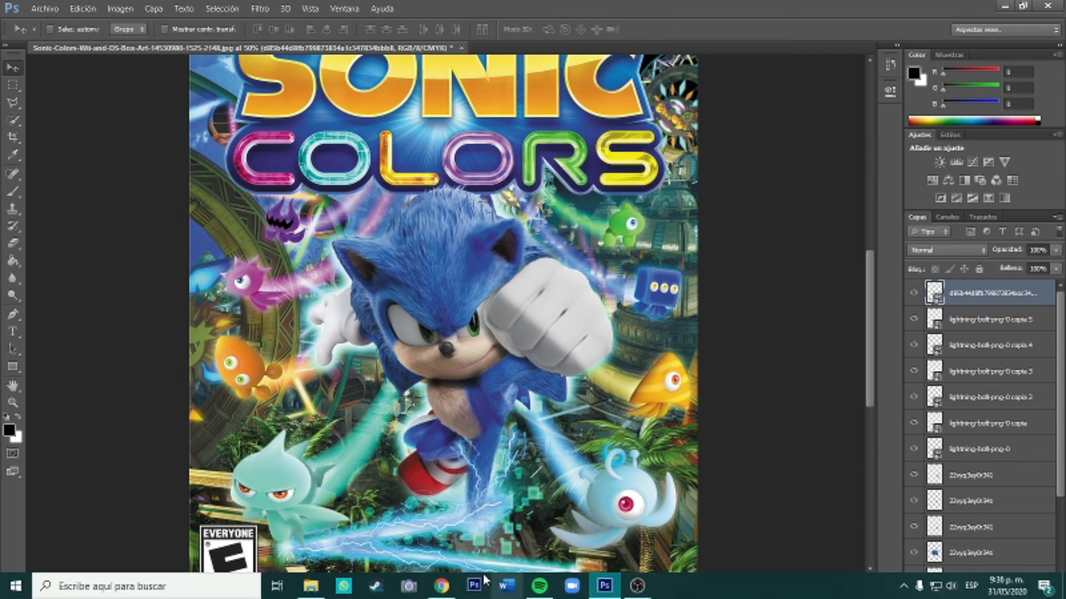
- Save the White Wisp image and place it flipped and shrunk at the lower right
click(442, 587)
scroll(888, 413, down, 5)
click(888, 413)
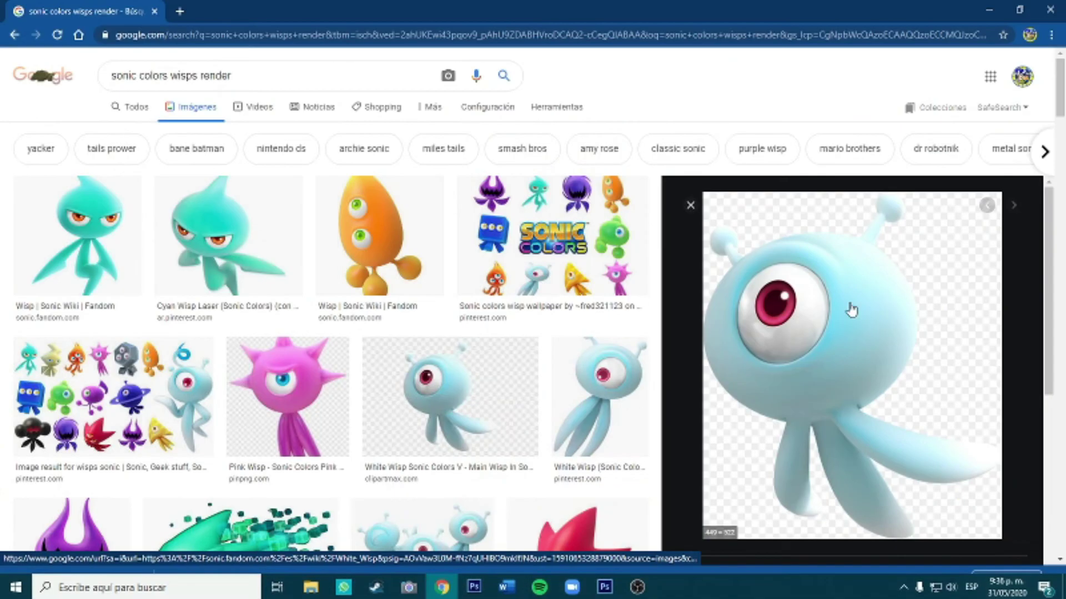
right_click(852, 310)
click(823, 405)
key(Return)
click(605, 586)
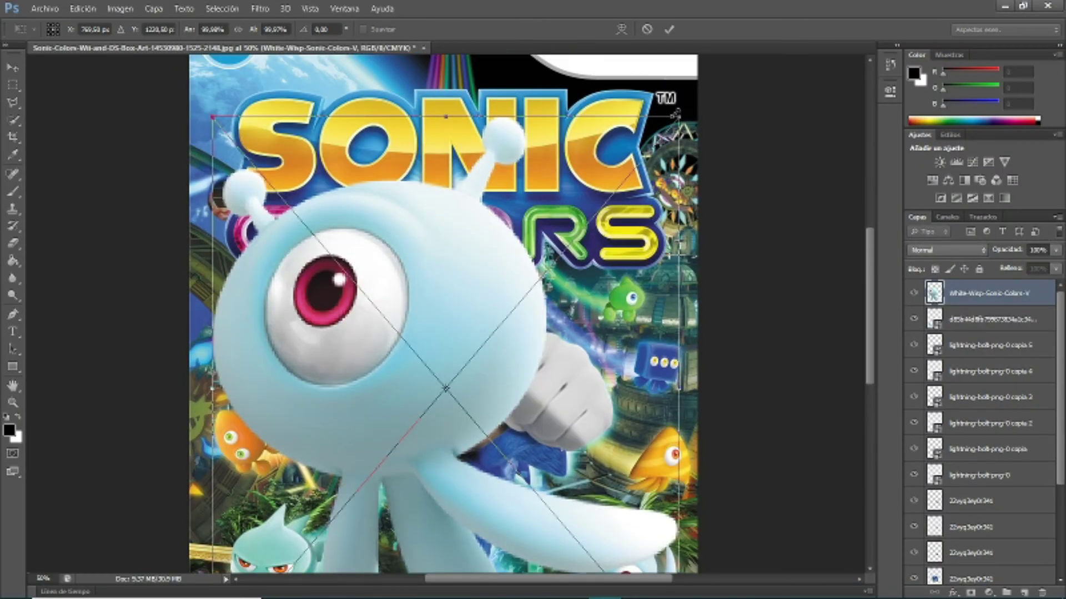
drag(166, 461, 455, 367)
drag(431, 308, 666, 388)
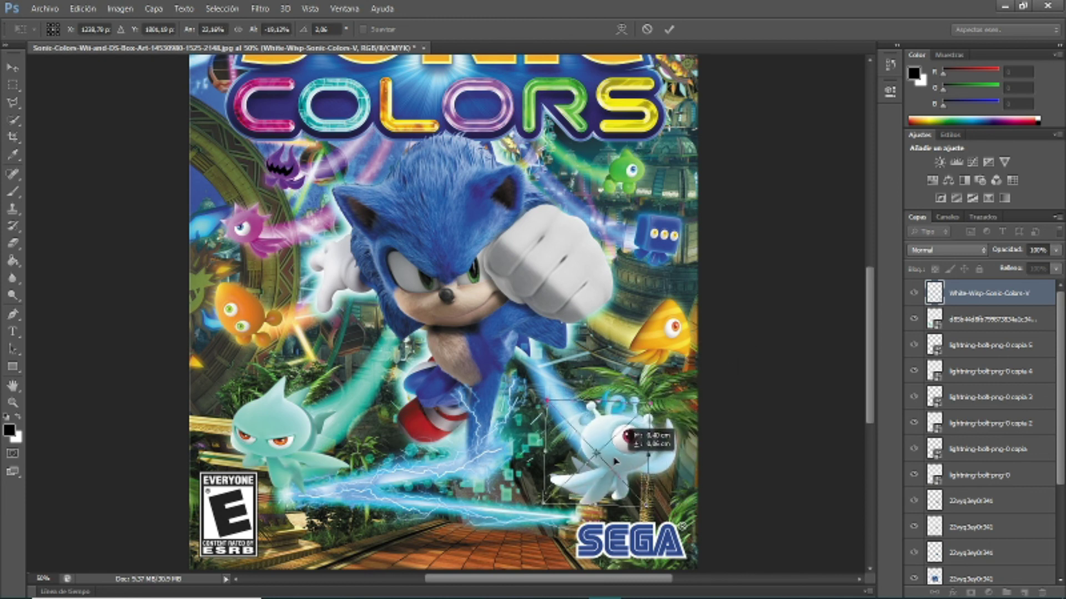
key(Return)
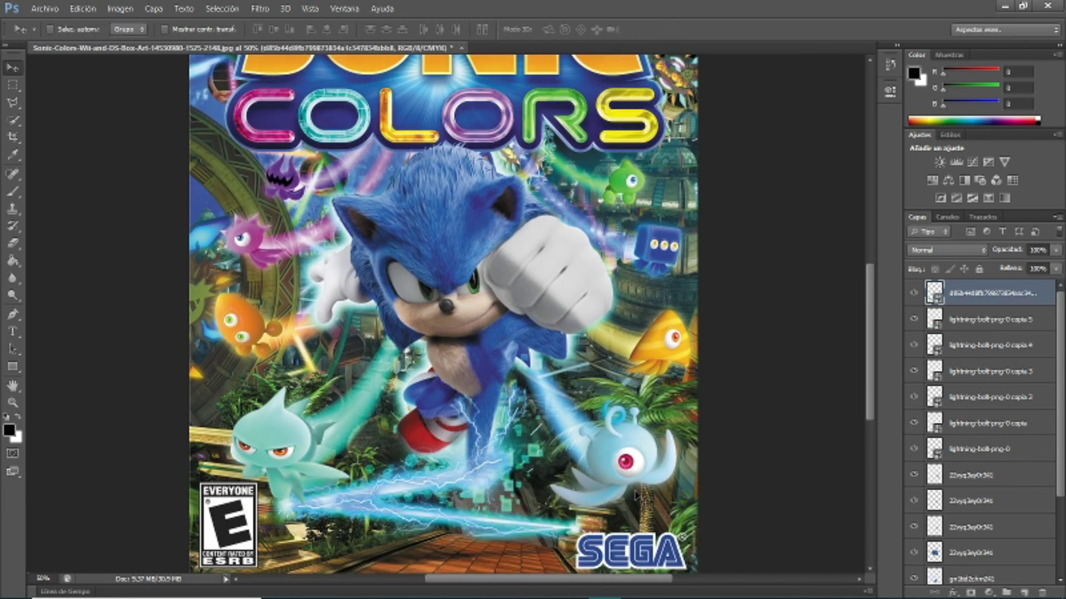
- Save the Yacker wisp image and place it on the cover away from Sonic
click(450, 592)
click(852, 166)
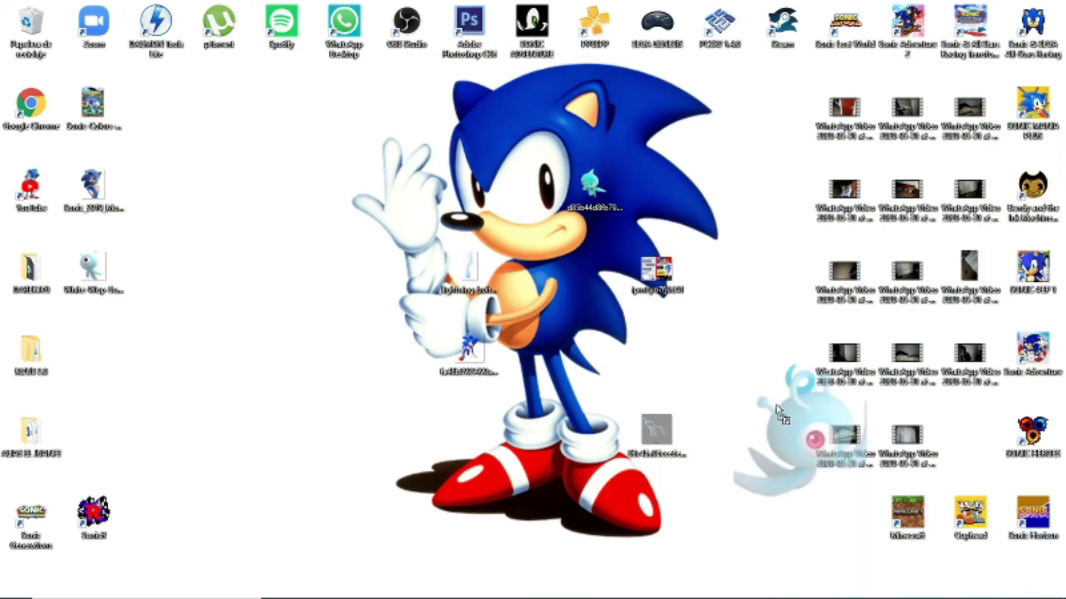
drag(848, 105, 788, 438)
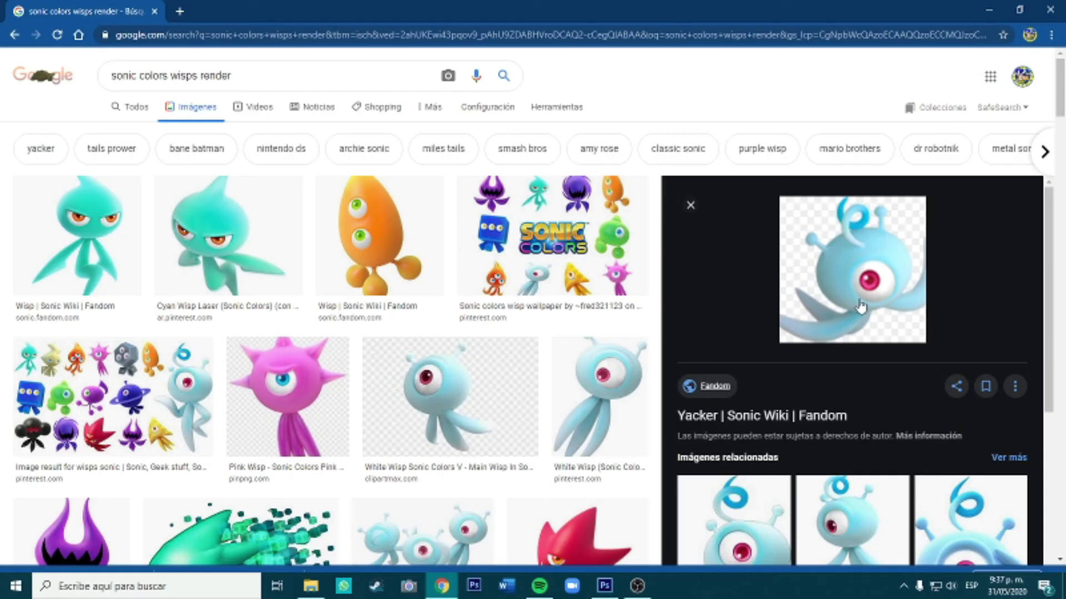
right_click(818, 340)
click(978, 555)
drag(72, 582, 444, 333)
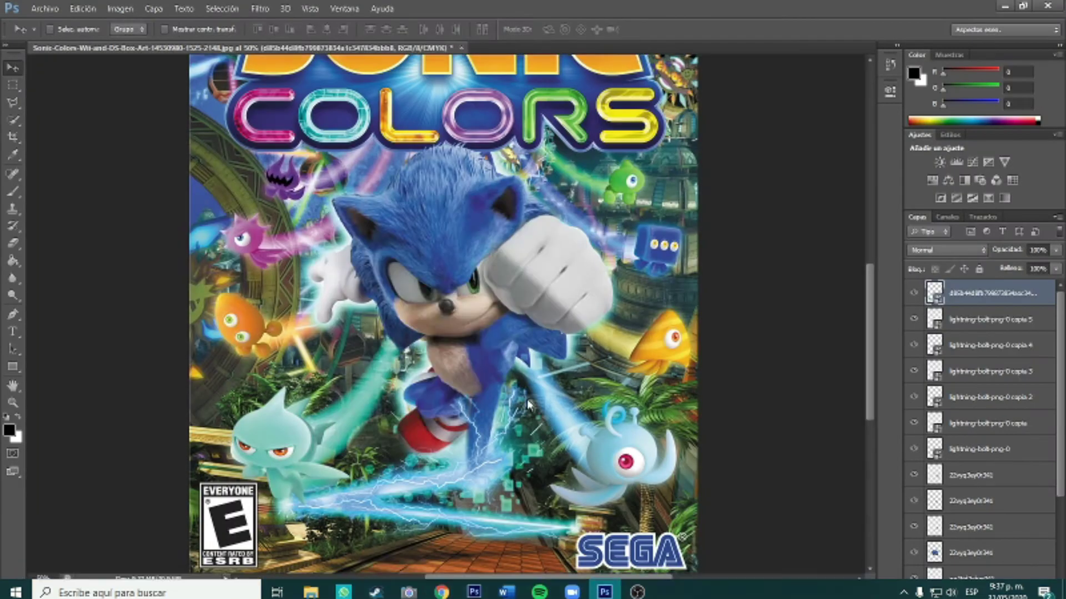
drag(543, 237, 611, 444)
click(12, 68)
click(480, 238)
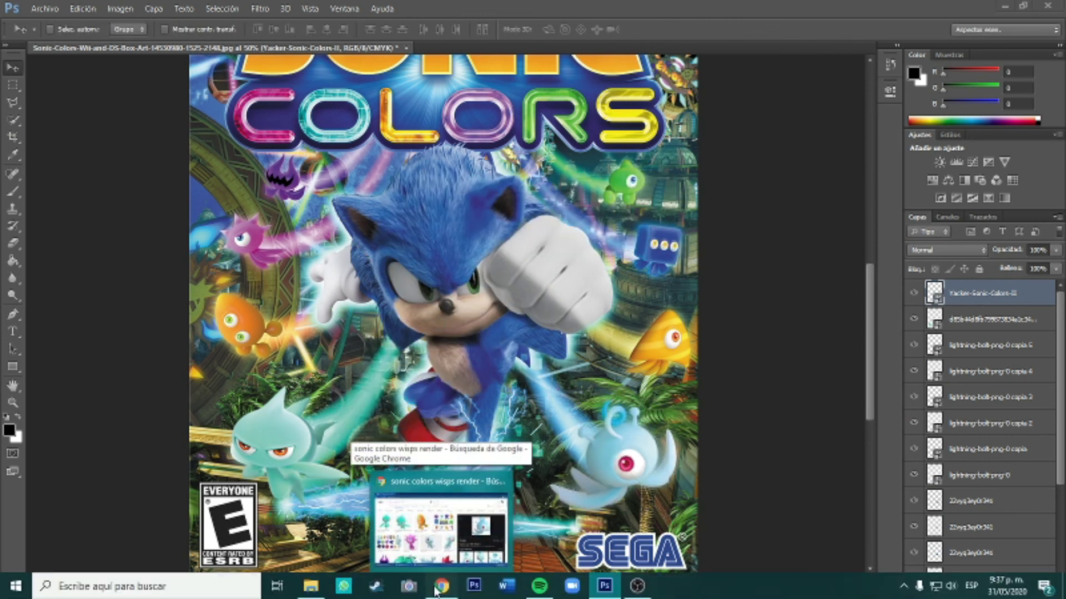
- Save the orange wisp image and place it shrunk and tilted at the left-middle
click(442, 587)
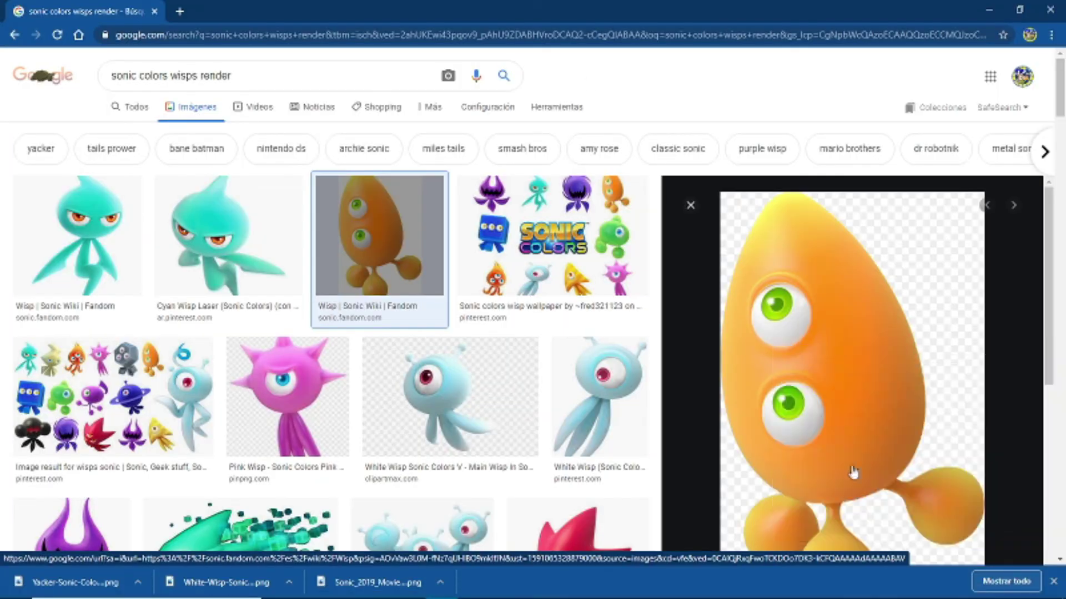
right_click(853, 472)
click(888, 494)
click(917, 527)
key(super+d)
mouse_move(95, 438)
mouse_down()
mouse_move(524, 472)
mouse_move(400, 549)
mouse_move(355, 311)
mouse_up()
mouse_move(544, 183)
mouse_down()
mouse_move(444, 366)
mouse_move(255, 474)
mouse_up()
drag(333, 478, 260, 327)
drag(311, 355, 324, 335)
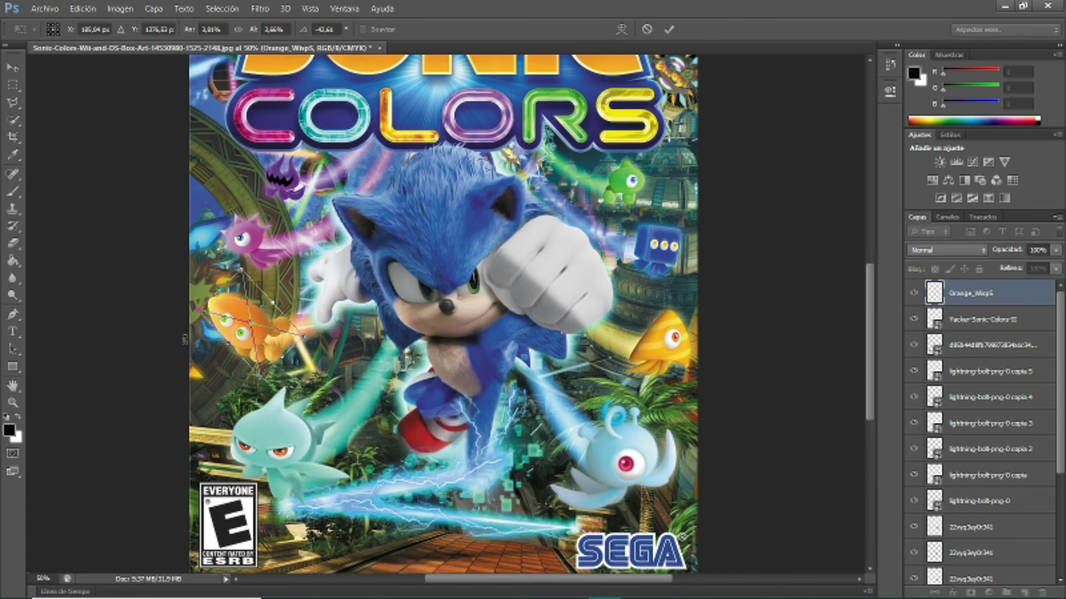
key(Return)
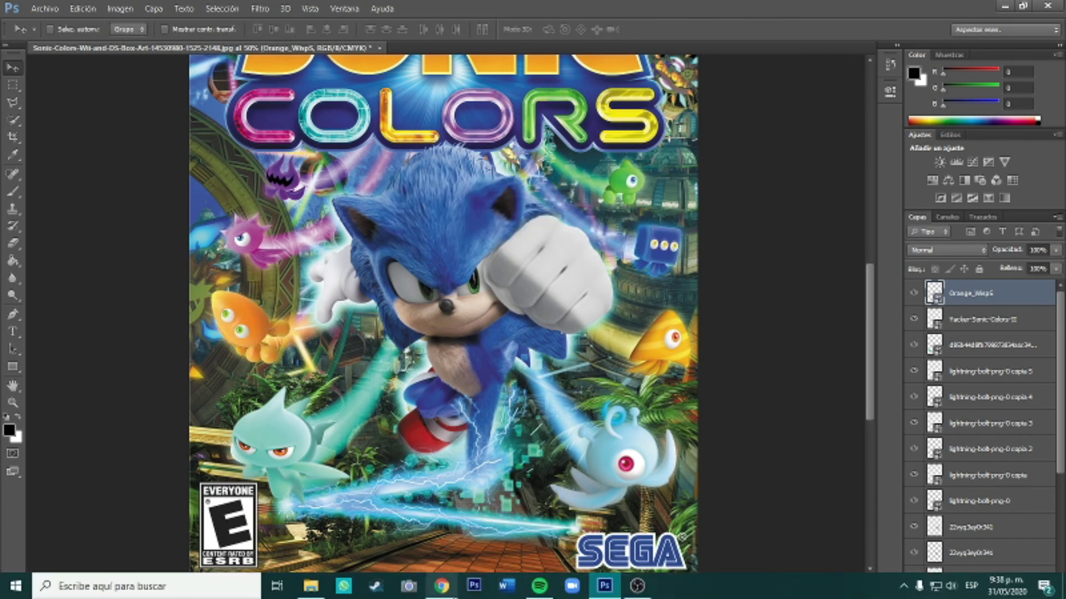
- Close the browser image preview and return to the cover document
click(444, 587)
click(688, 206)
click(441, 587)
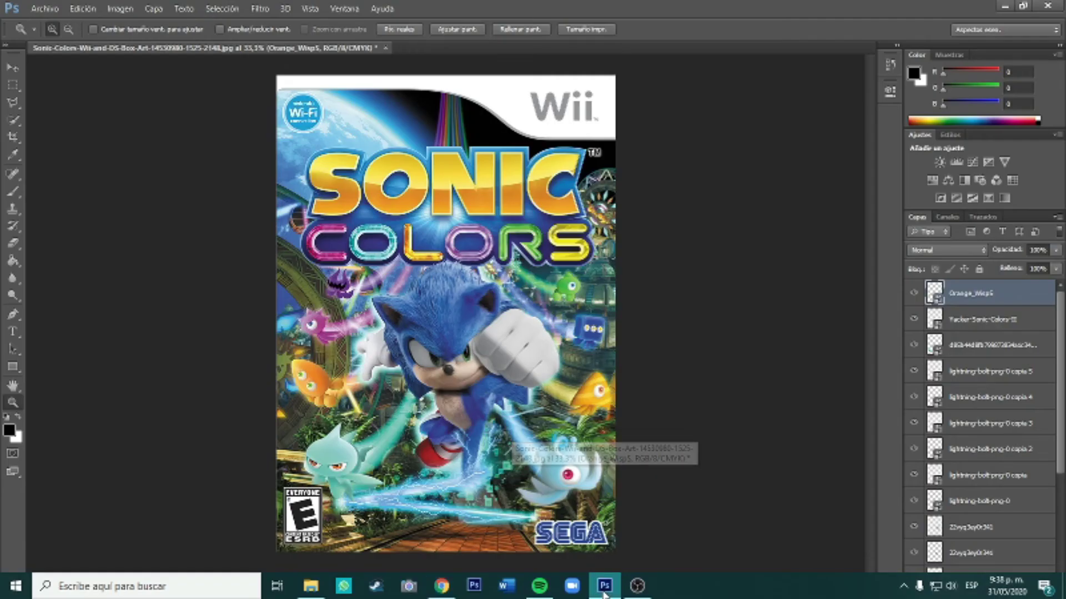
- Place the yellow wisp render onto the cover and shrink it beside Sonic's fist
click(457, 585)
click(979, 397)
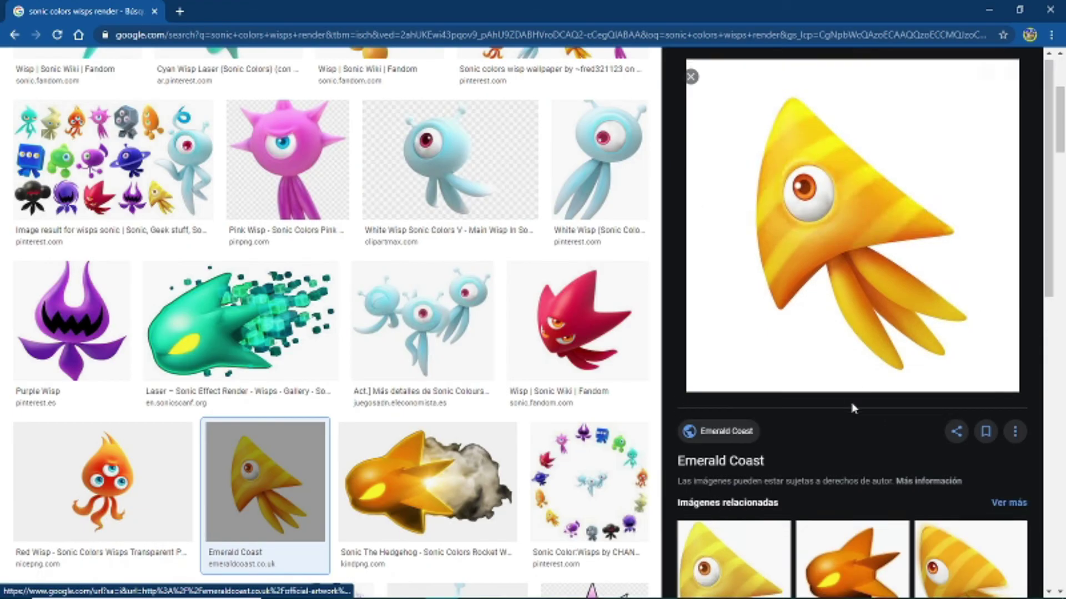
key(super+d)
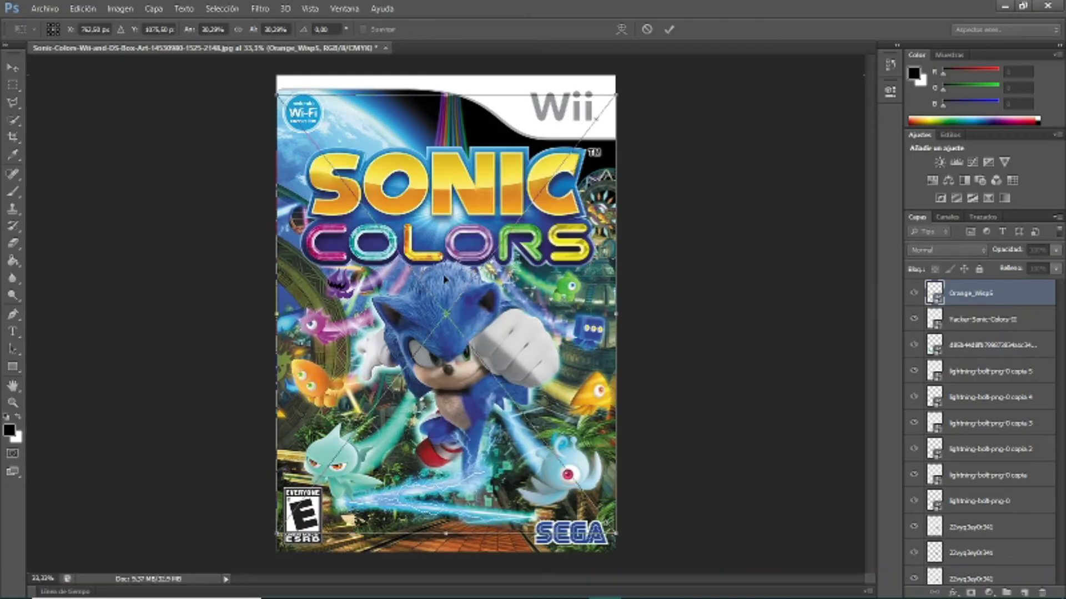
drag(119, 587, 516, 405)
mouse_move(422, 239)
mouse_down()
mouse_move(511, 377)
mouse_move(419, 461)
mouse_up()
drag(431, 396, 522, 379)
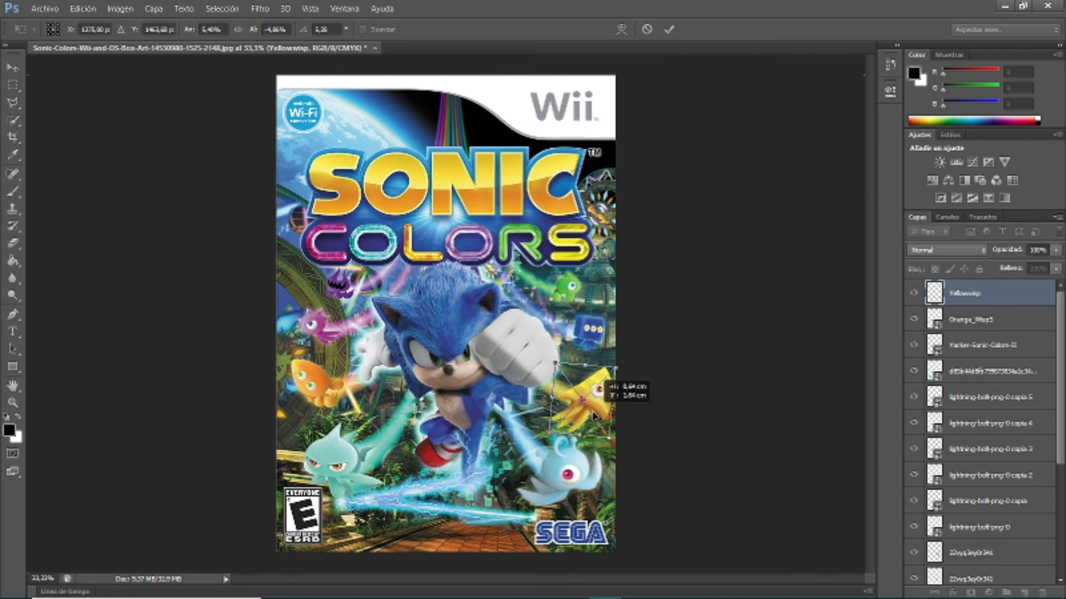
- Apply the yellow wisp placement, close the browser preview and return to the cover
click(13, 67)
click(452, 233)
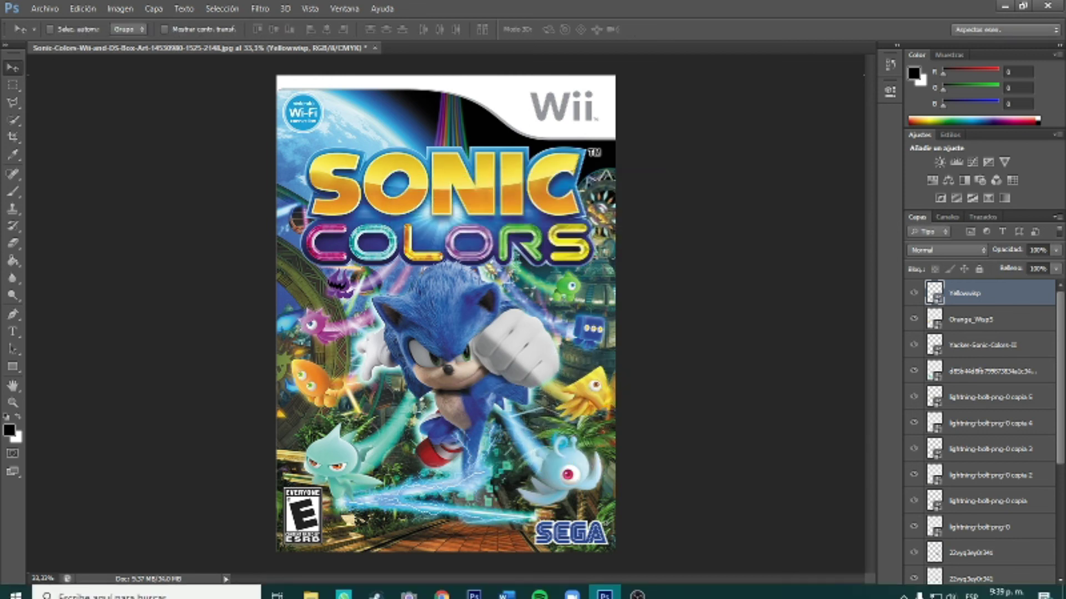
click(442, 586)
click(691, 205)
click(610, 587)
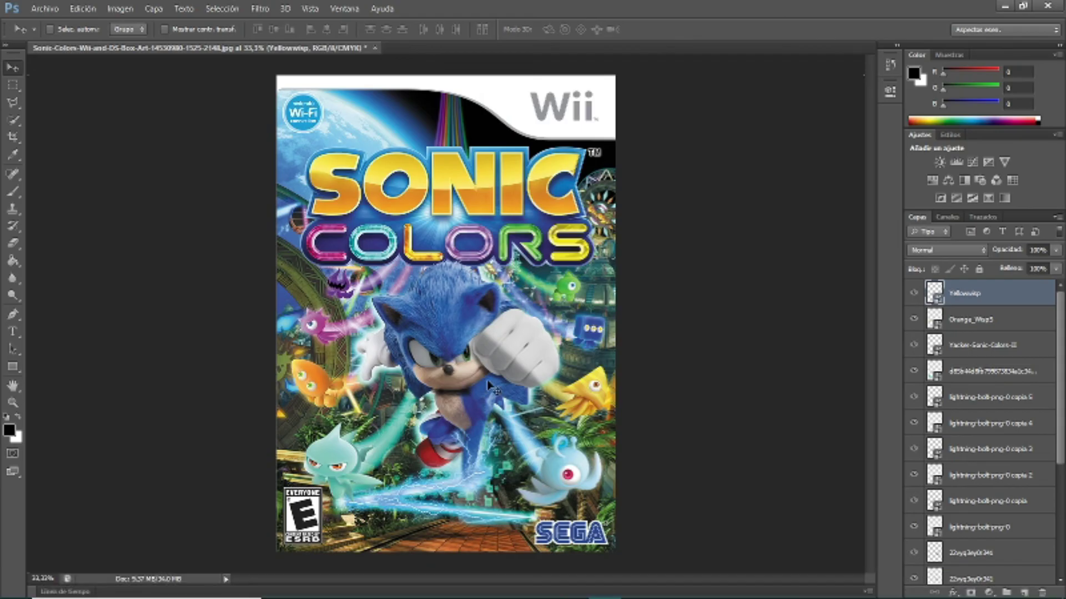
- Place the blue cube wisp beside Sonic's fist, shrunk and flipped
click(442, 586)
click(803, 219)
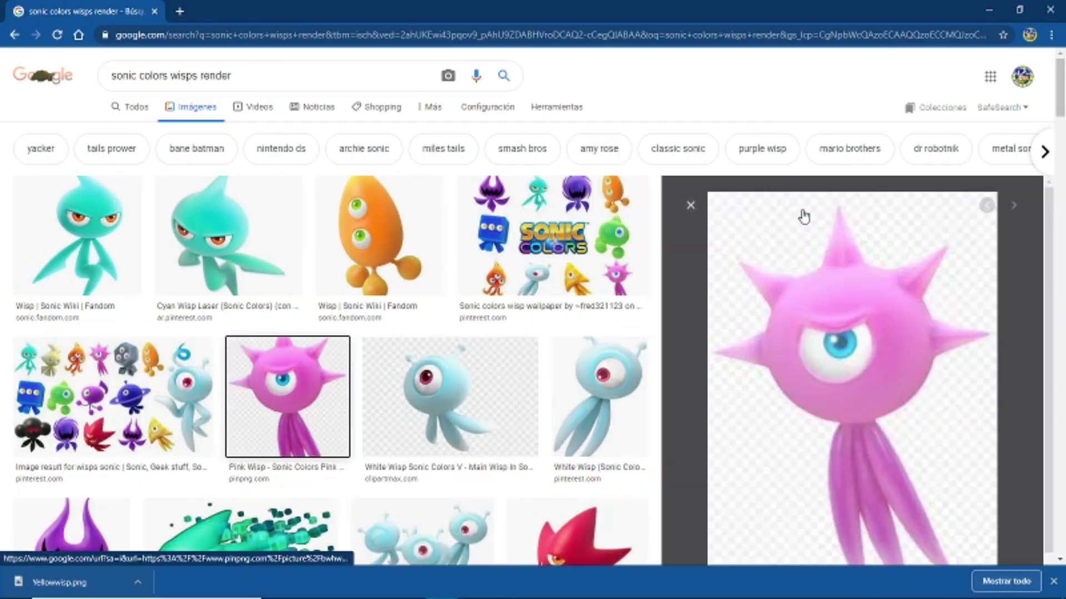
scroll(812, 380, down, 3)
click(638, 60)
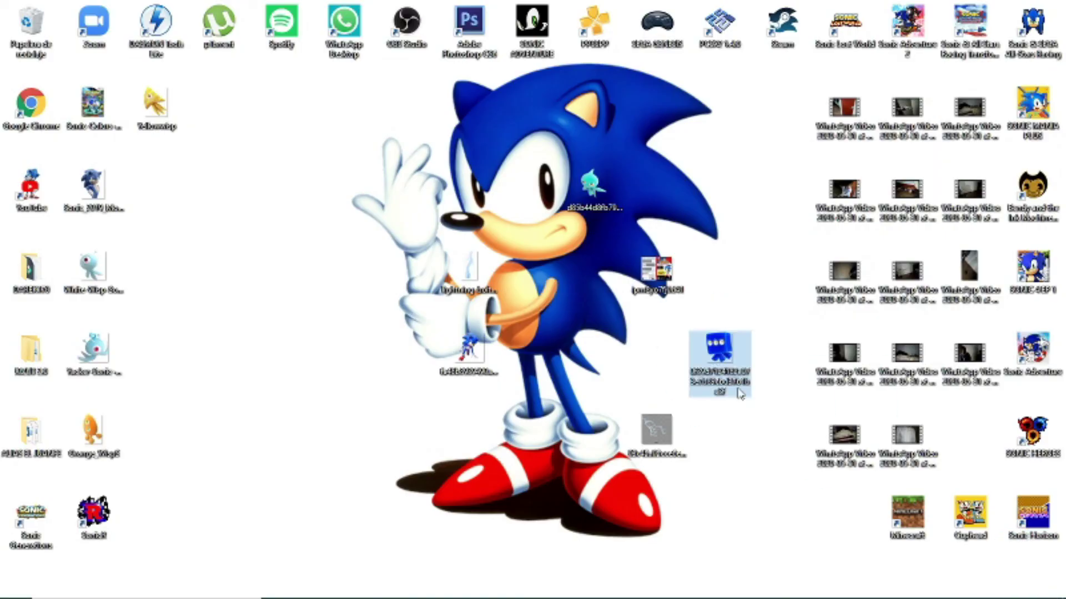
drag(739, 393, 444, 333)
mouse_move(533, 214)
mouse_down()
mouse_move(435, 287)
mouse_move(211, 341)
mouse_up()
drag(261, 388, 507, 333)
drag(533, 294, 555, 315)
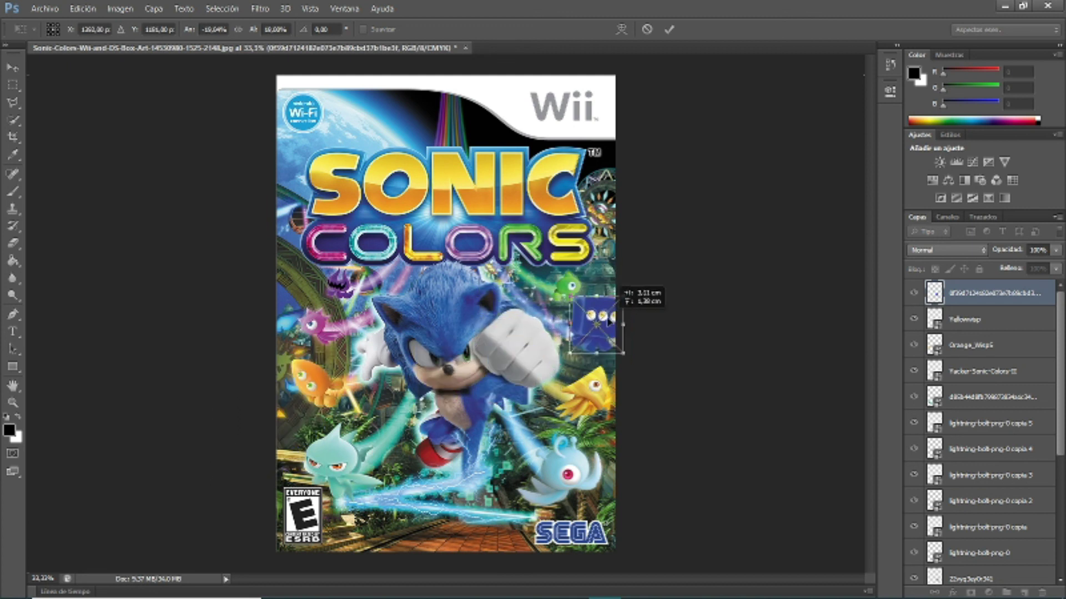
click(12, 67)
click(463, 240)
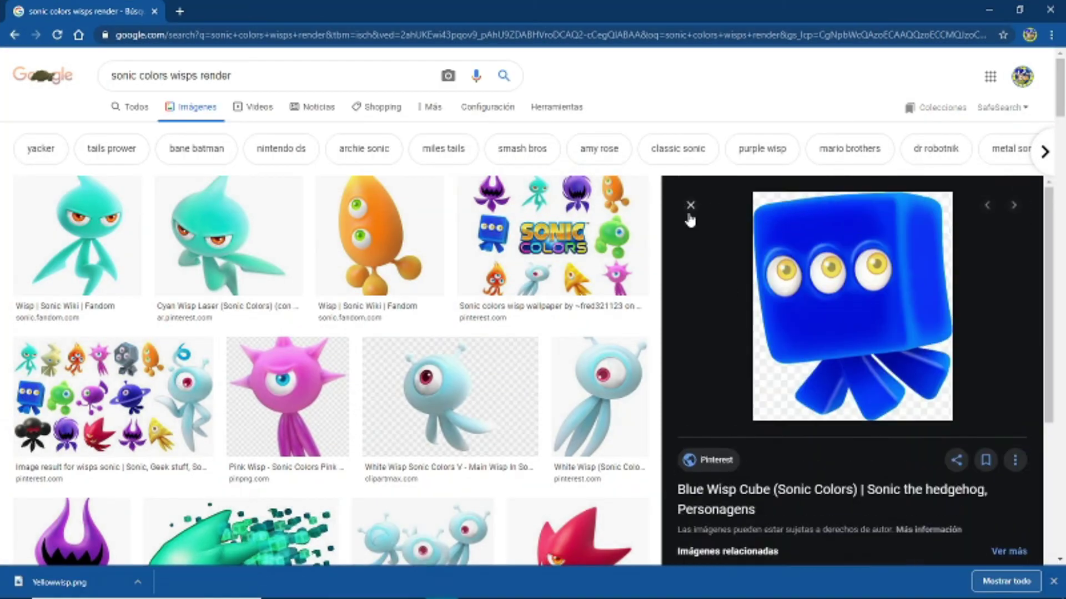
- Bring the Purple Wisp image from the browser onto the cover
click(690, 205)
scroll(416, 355, down, 3)
click(155, 238)
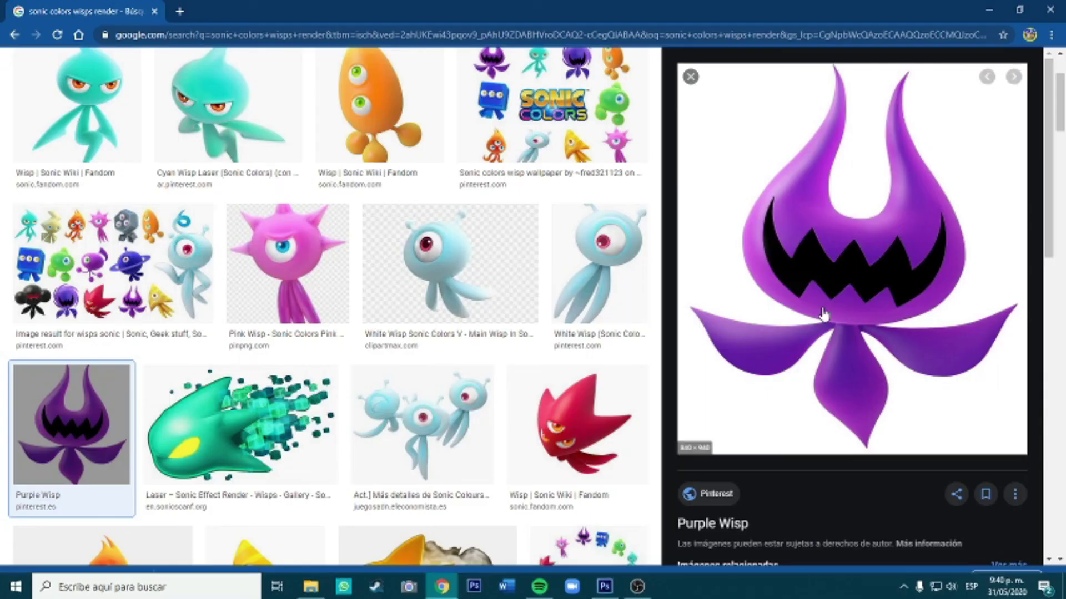
scroll(823, 315, down, 10)
scroll(821, 298, up, 5)
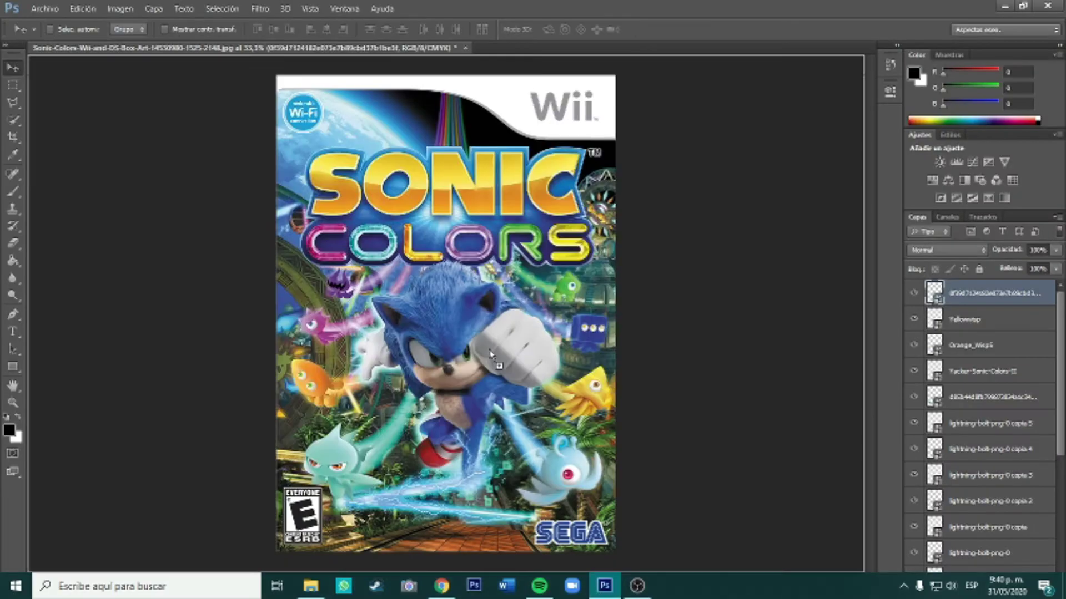
drag(490, 355, 491, 355)
- Magic-erase the purple wisp's white background and shrink it beside the COLORS title
key(e)
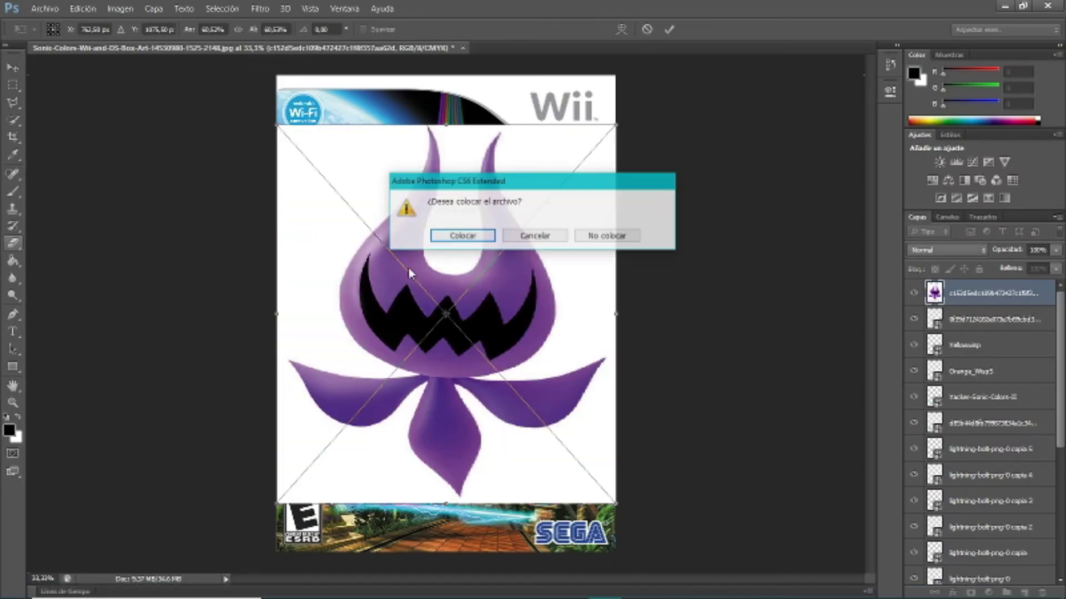
key(Return)
click(355, 186)
click(333, 261)
key(ctrl+t)
drag(605, 125, 355, 410)
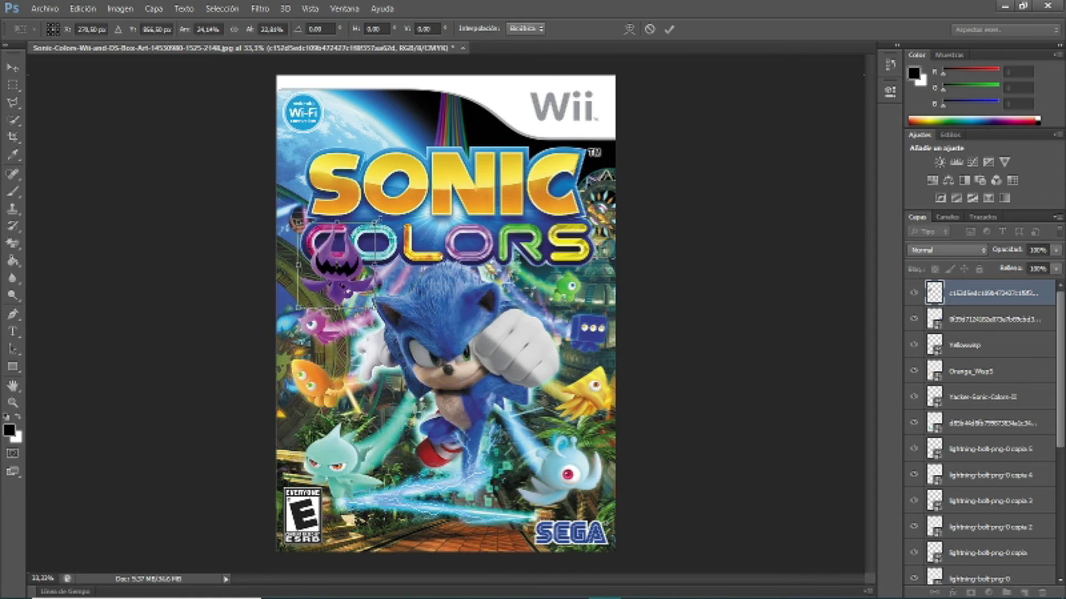
key(Return)
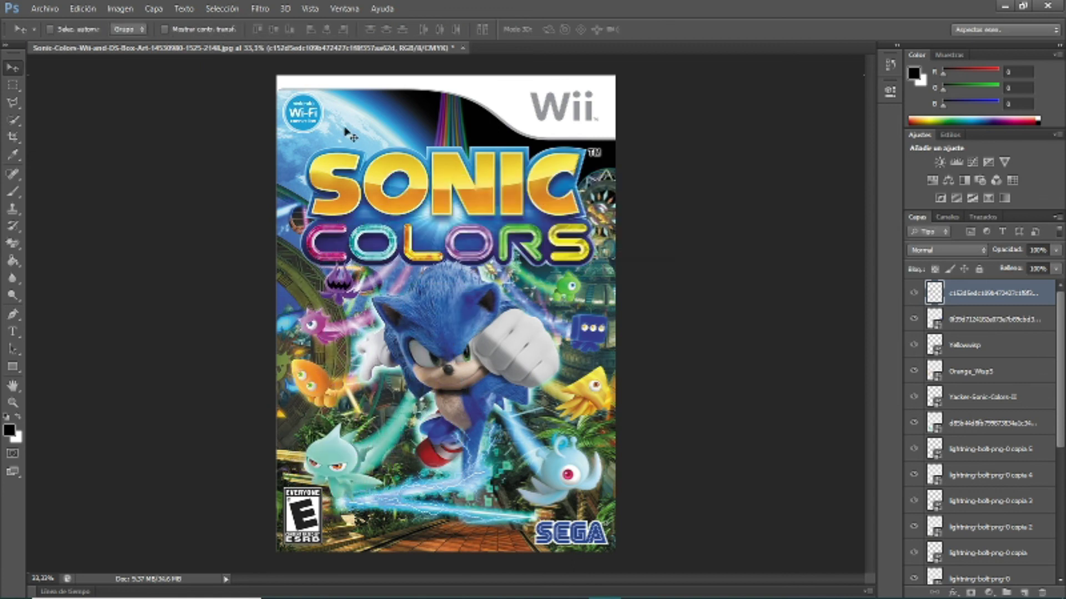
- Place the Green Wisp Hover image below Sonic, shrunk and flipped
click(532, 582)
scroll(658, 358, down, 5)
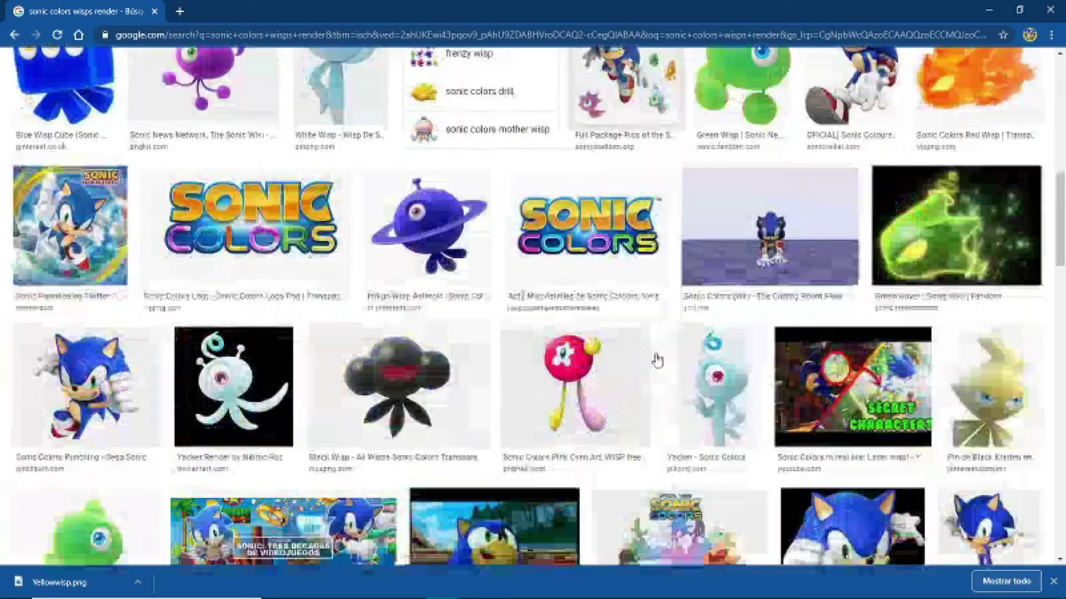
scroll(586, 363, down, 5)
scroll(585, 364, down, 4)
click(1010, 452)
mouse_move(935, 298)
mouse_down()
mouse_move(870, 470)
mouse_move(375, 407)
mouse_up()
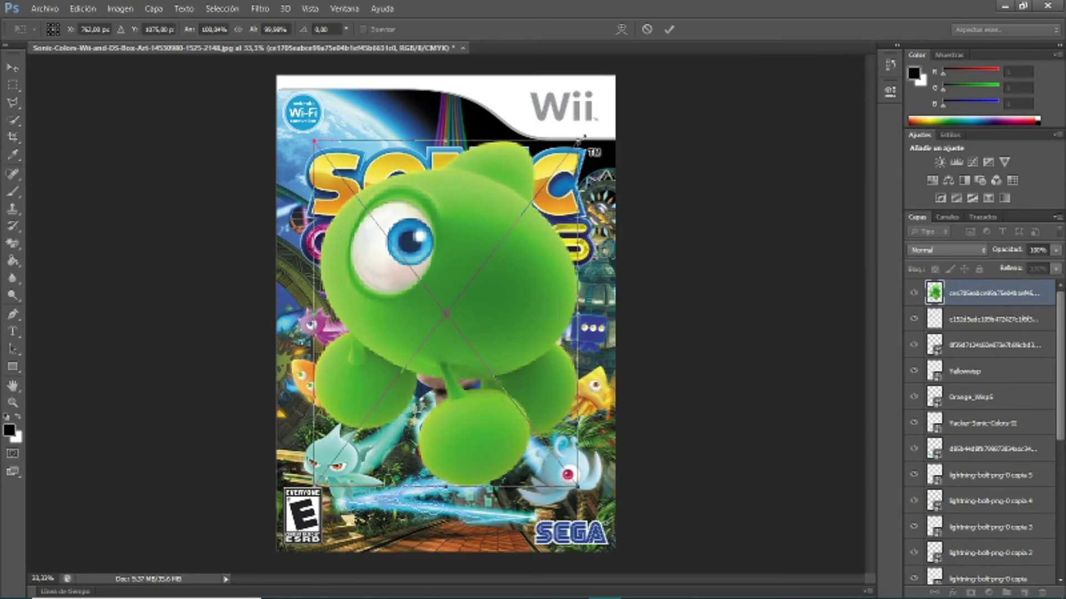
drag(314, 326, 506, 388)
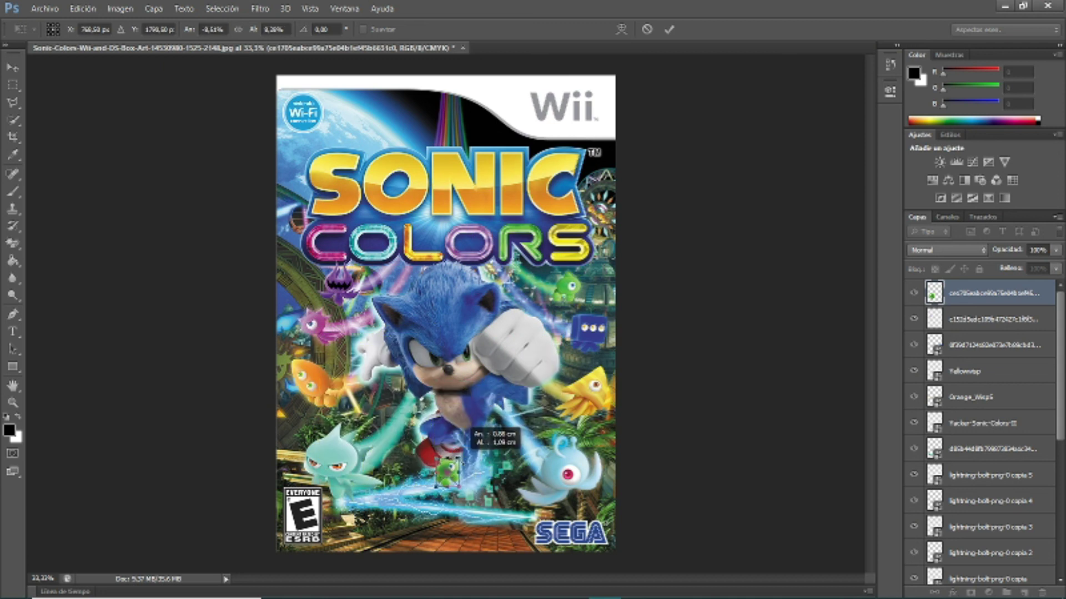
click(12, 67)
click(482, 234)
- Place the Pink Wisp image, shrunk toward the lower-left rating box
click(442, 590)
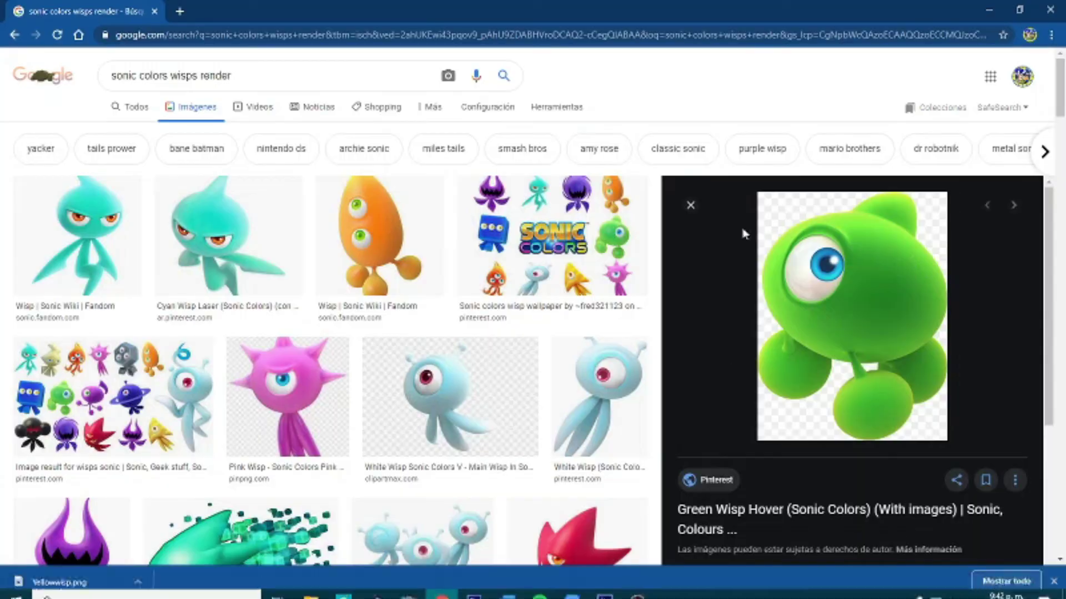
scroll(799, 361, down, 5)
click(797, 401)
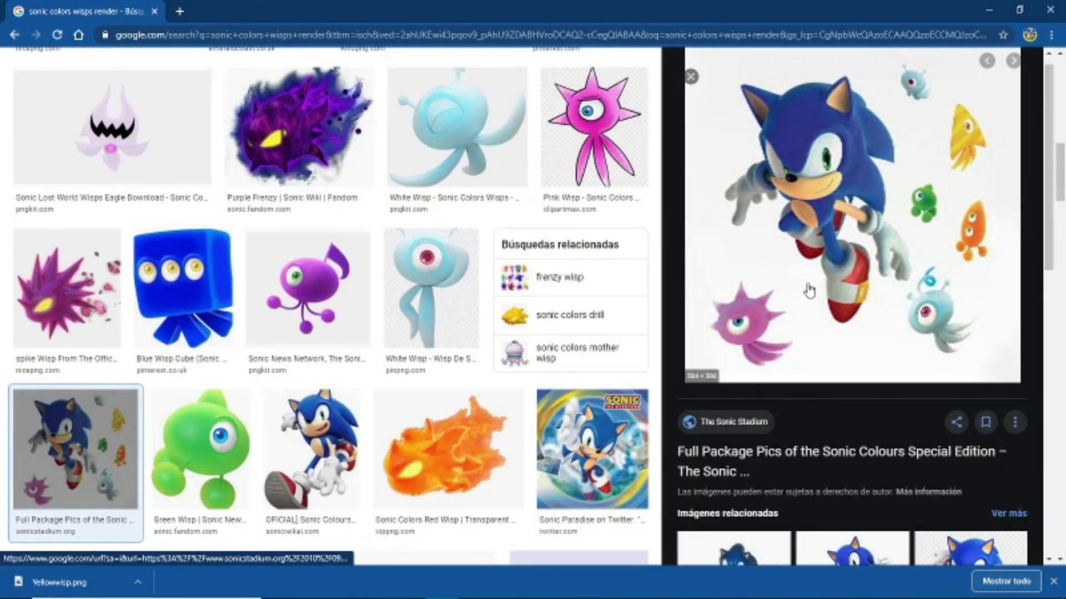
scroll(809, 290, down, 5)
scroll(809, 290, down, 3)
click(691, 77)
scroll(550, 417, down, 5)
scroll(551, 416, down, 5)
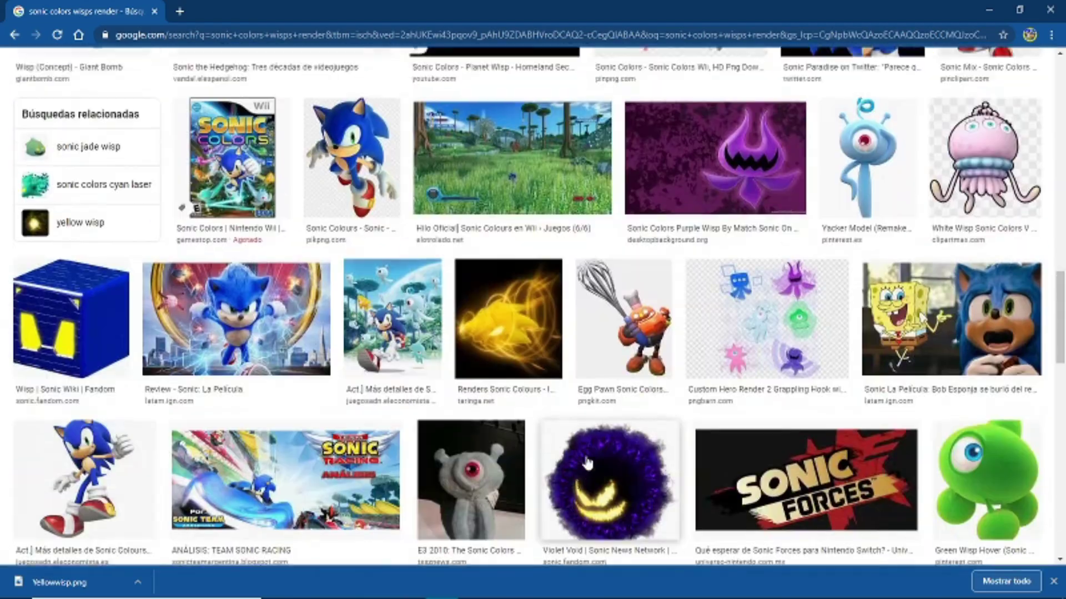
scroll(610, 416, up, 15)
scroll(722, 400, up, 3)
click(847, 391)
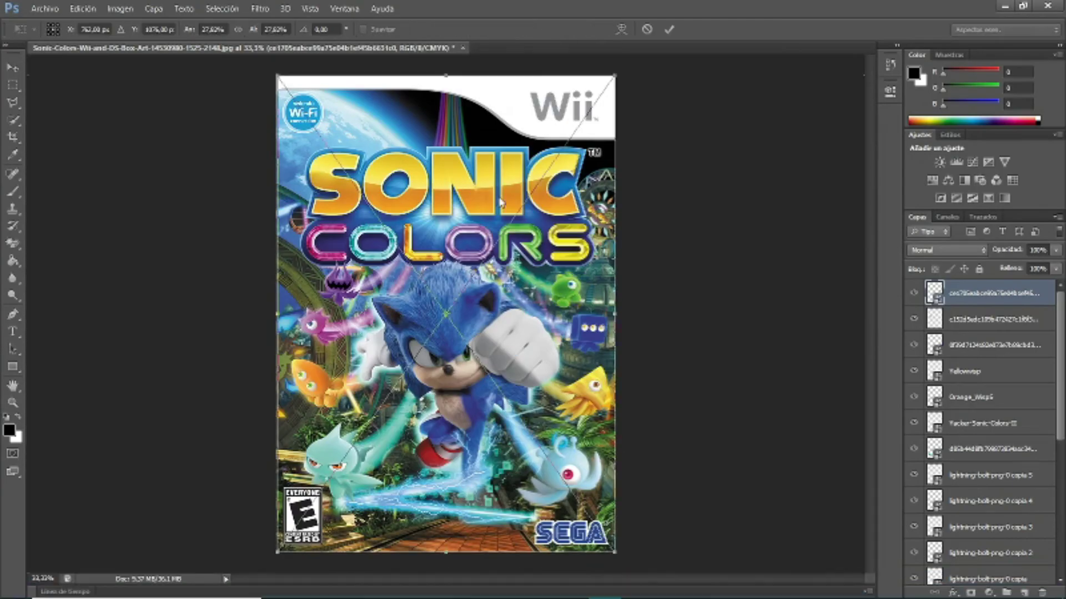
drag(387, 402, 344, 466)
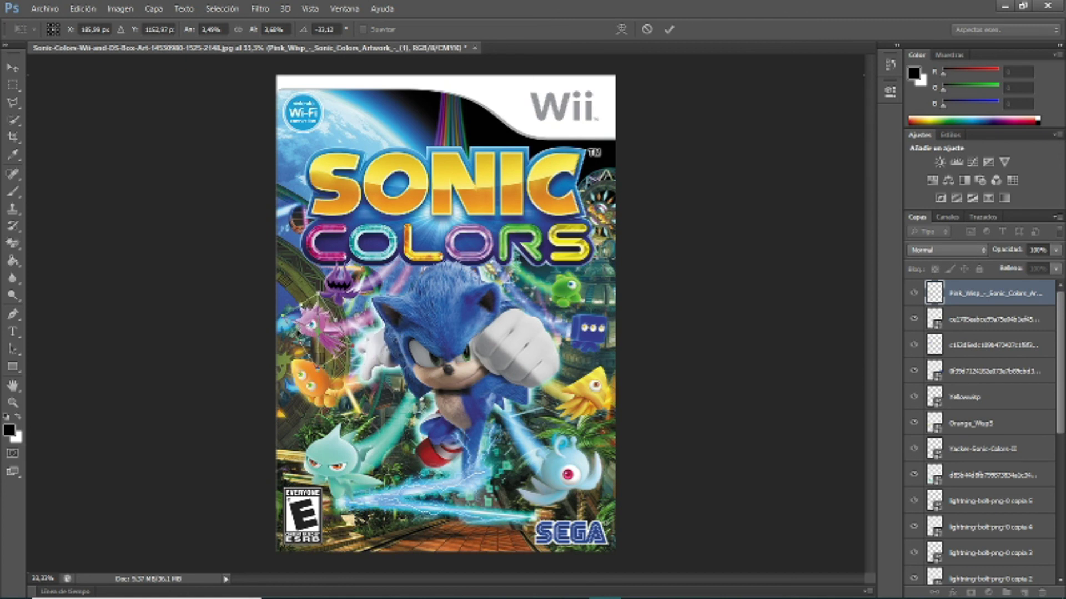
key(Return)
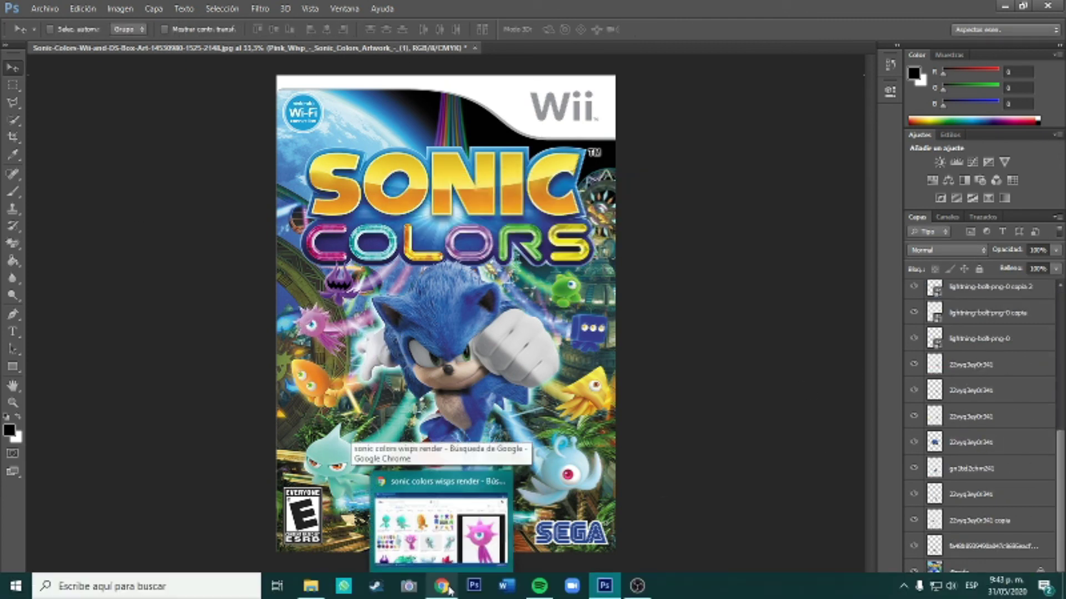
- Search Google Images for 'sonic colors fondo' and preview the Tropical Resort 4K wallpaper
mouse_move(441, 586)
click(450, 516)
text(sonic colors fondo)
key(Return)
click(226, 178)
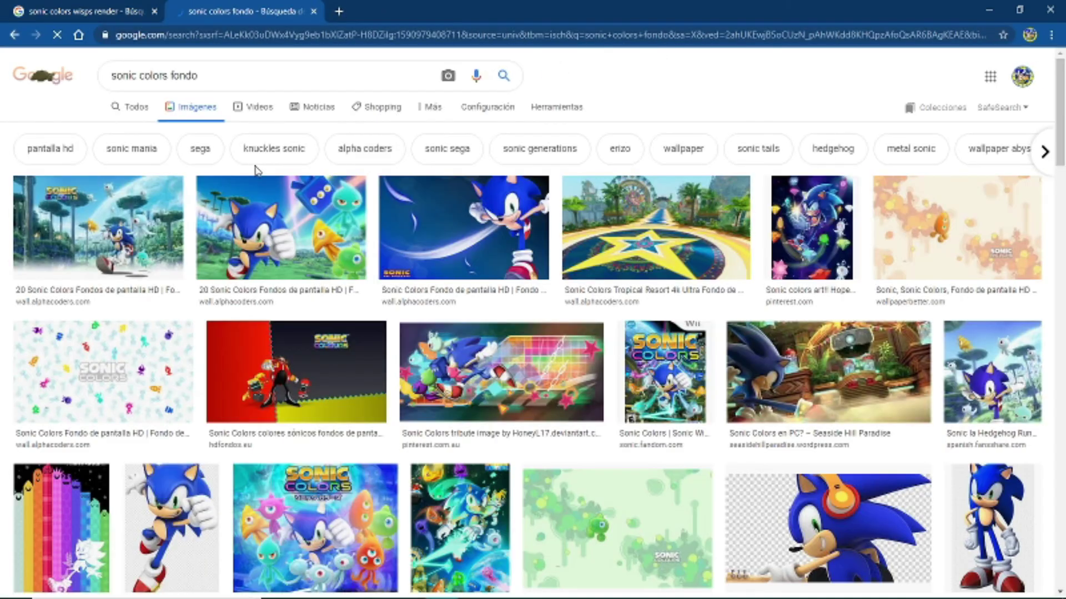
click(716, 238)
- Refine the search to 'sonic colors tropical resort' and preview the Fanpop and Roblox results
scroll(177, 166, up, 3)
double_click(177, 75)
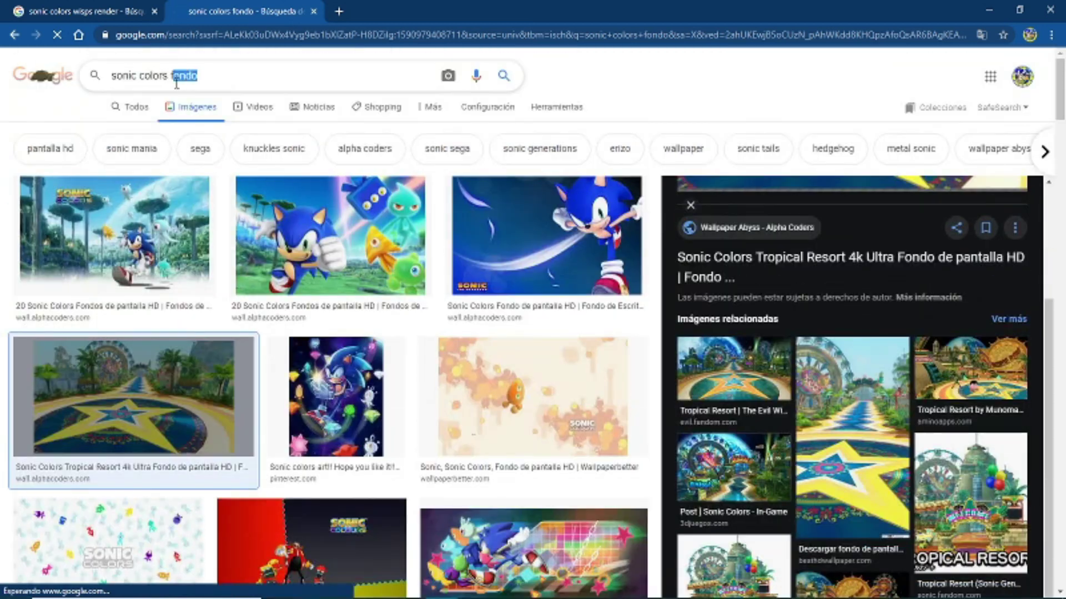
text(tropical resort)
key(Return)
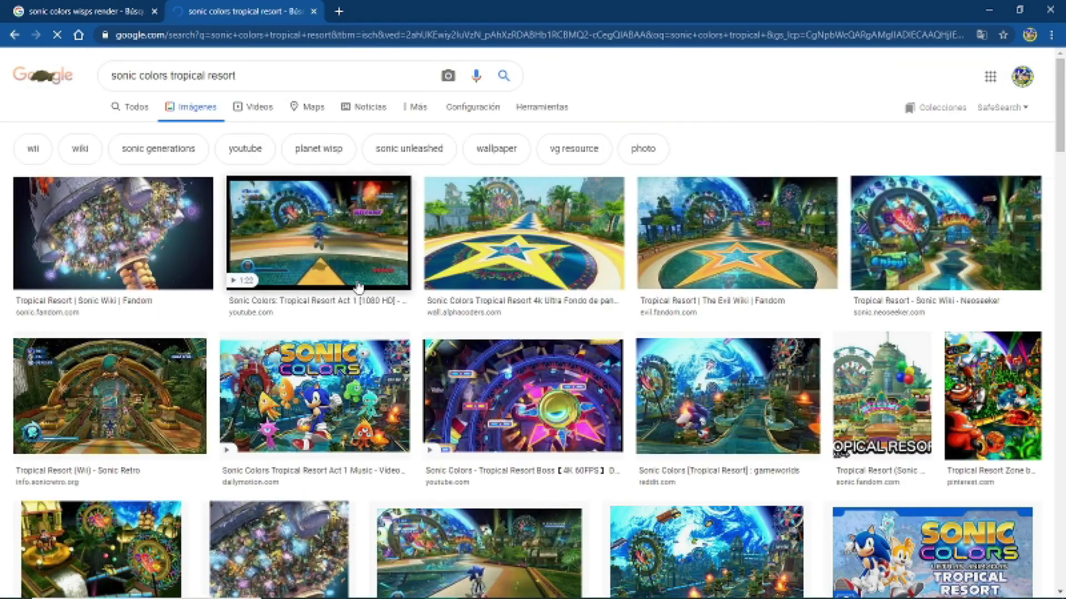
scroll(333, 277, down, 2)
click(721, 411)
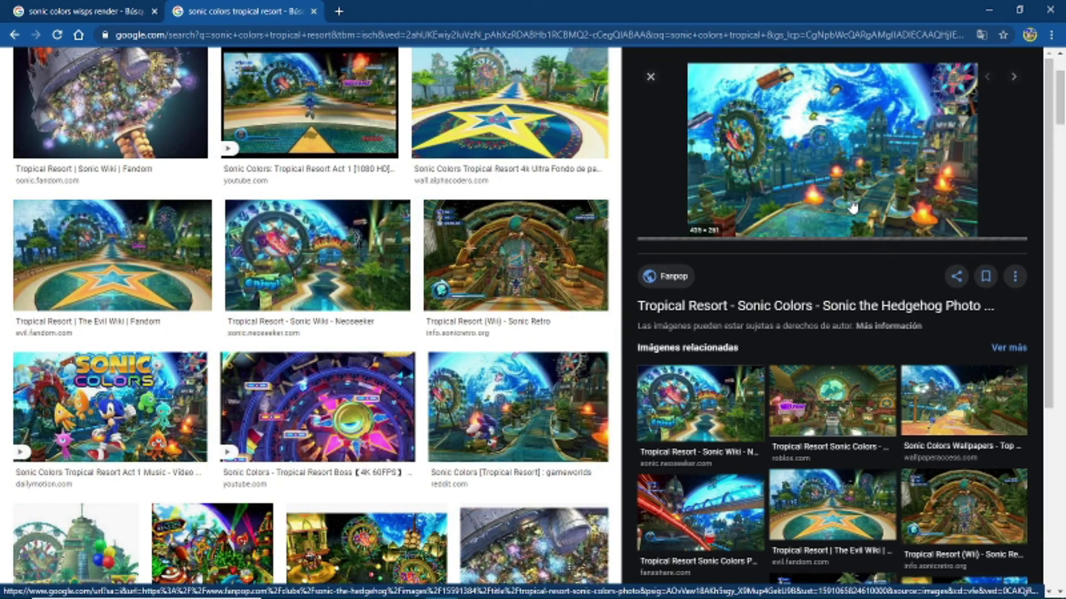
click(866, 400)
scroll(940, 435, down, 3)
scroll(742, 412, down, 3)
click(742, 412)
scroll(839, 526, down, 2)
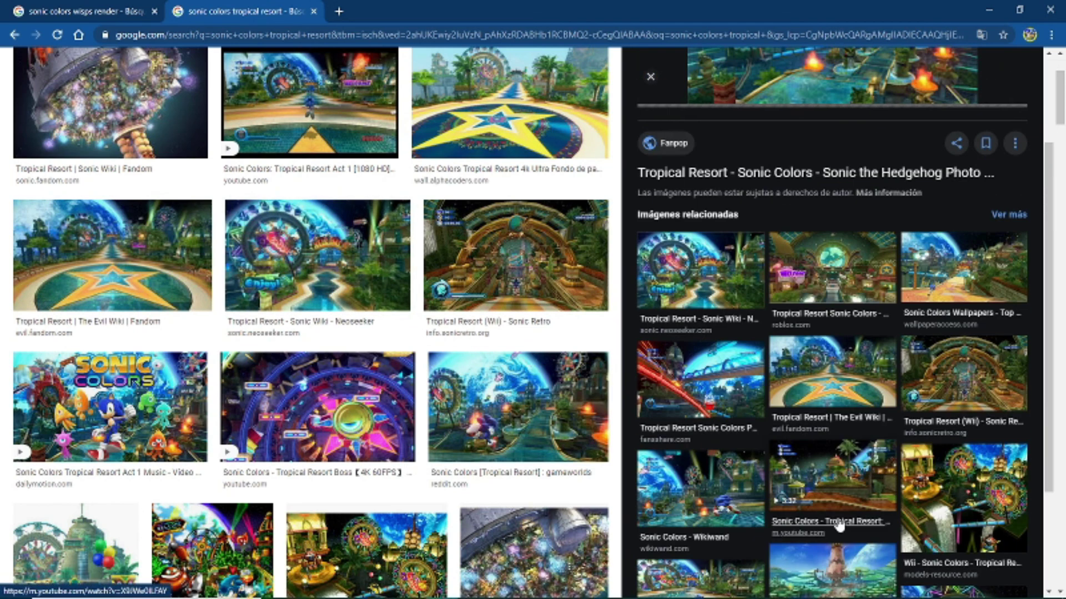
scroll(233, 277, down, 5)
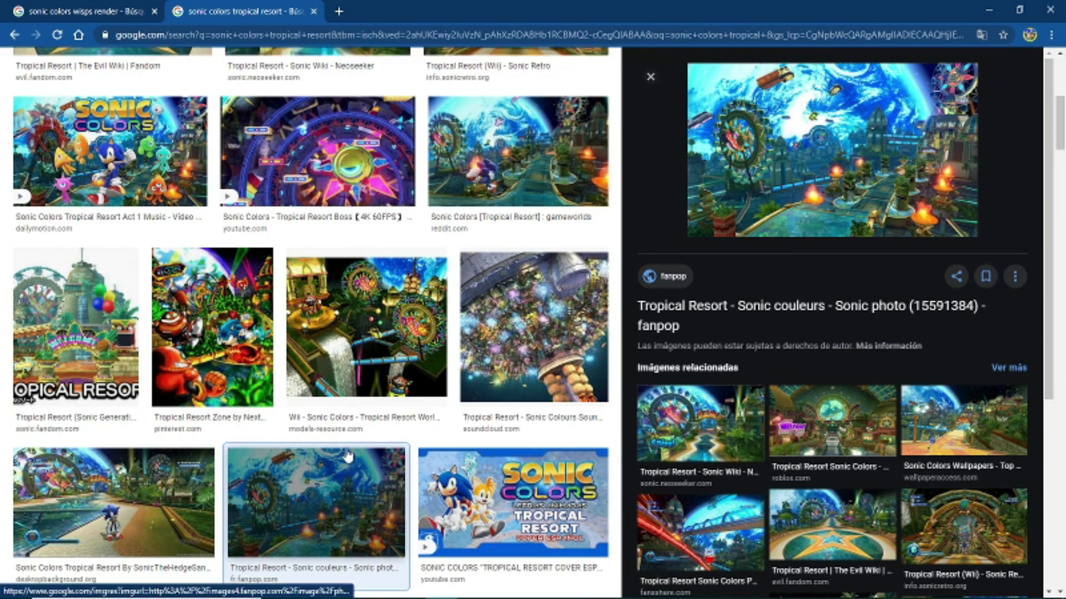
scroll(469, 251, up, 7)
- Preview more Tropical Resort backgrounds: 4K wallpaper, Smash stage, Evil Wiki and a related image
click(469, 251)
scroll(832, 333, down, 5)
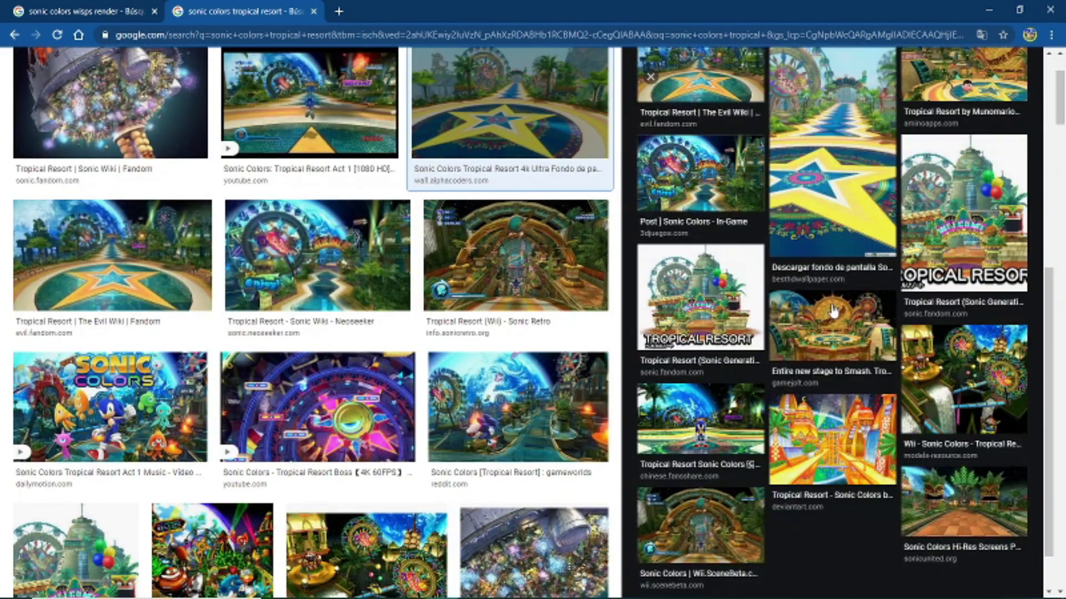
click(833, 345)
click(939, 451)
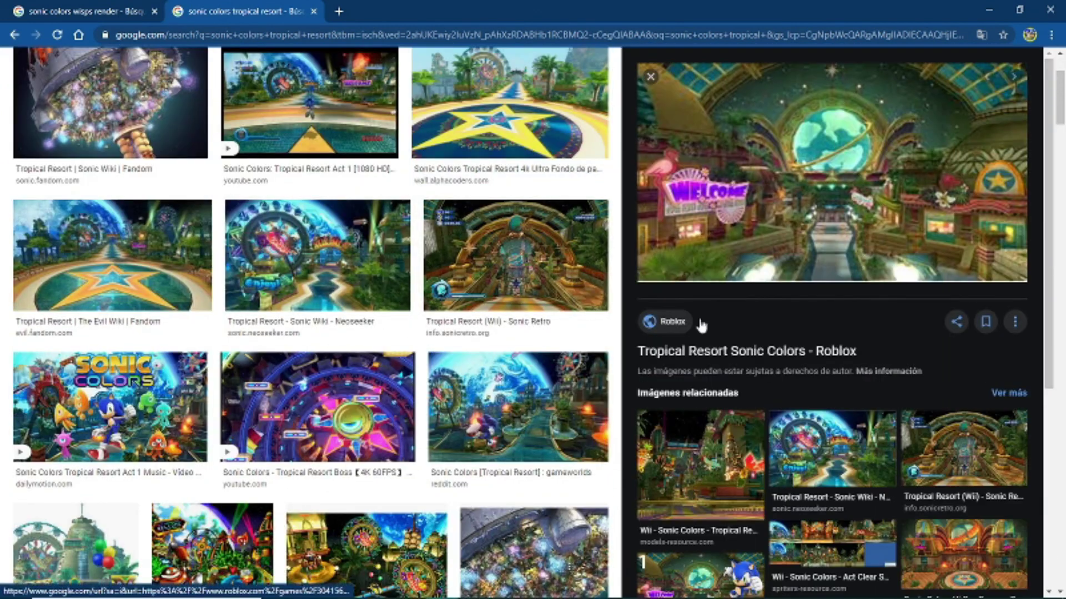
key(alt+Left)
key(alt+Left)
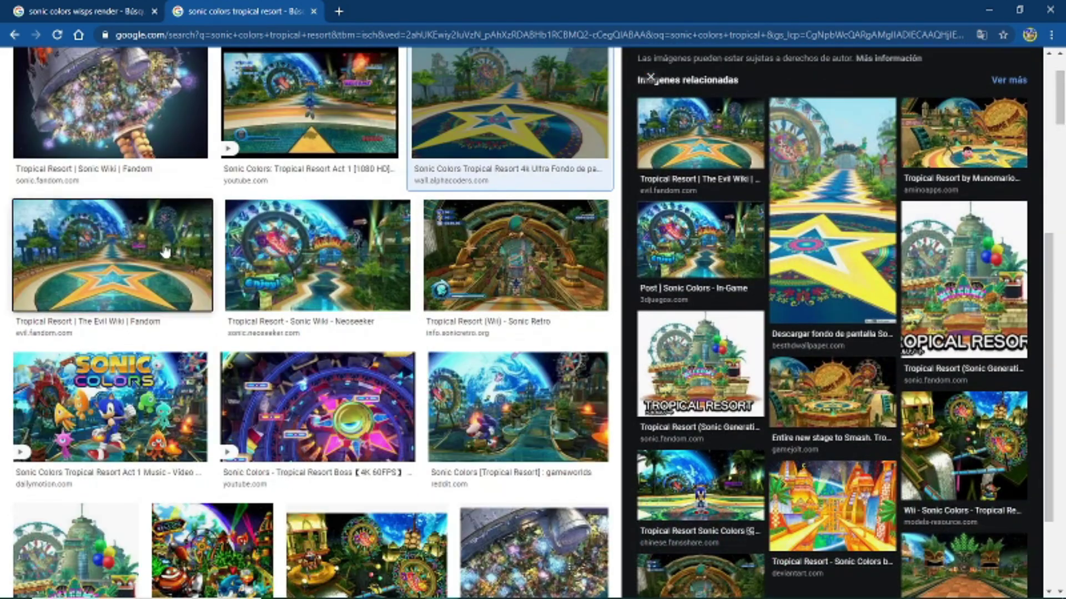
click(165, 252)
scroll(888, 389, down, 2)
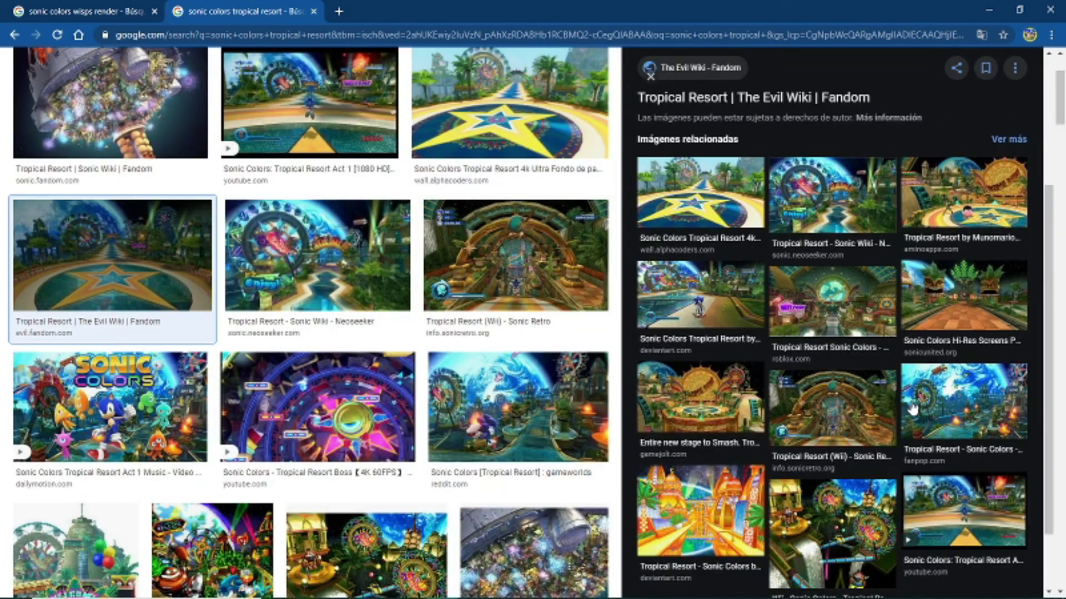
click(909, 410)
scroll(823, 462, down, 2)
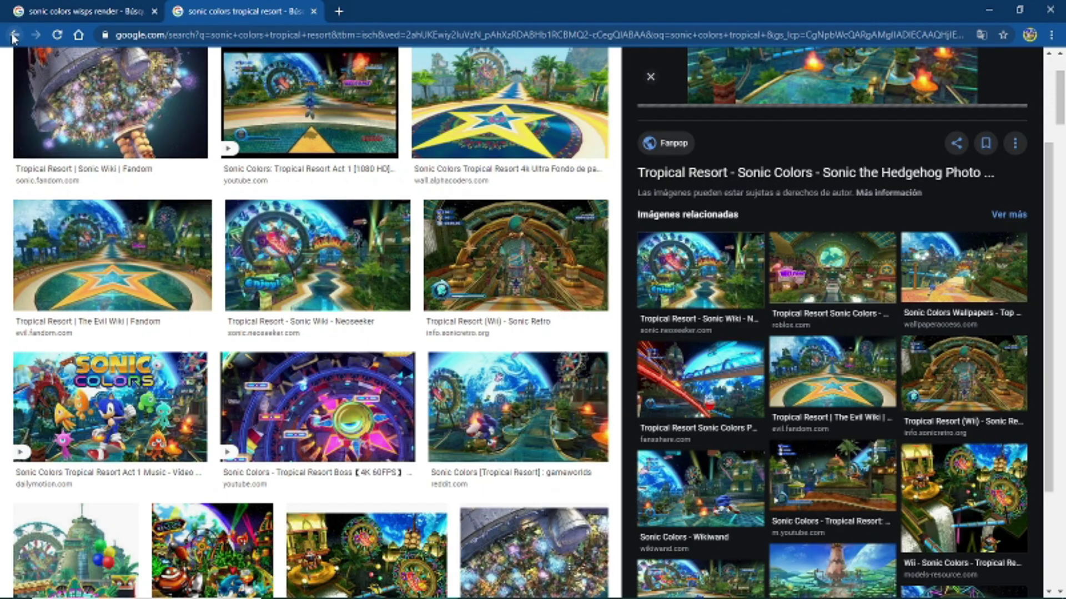
click(14, 36)
scroll(891, 472, down, 3)
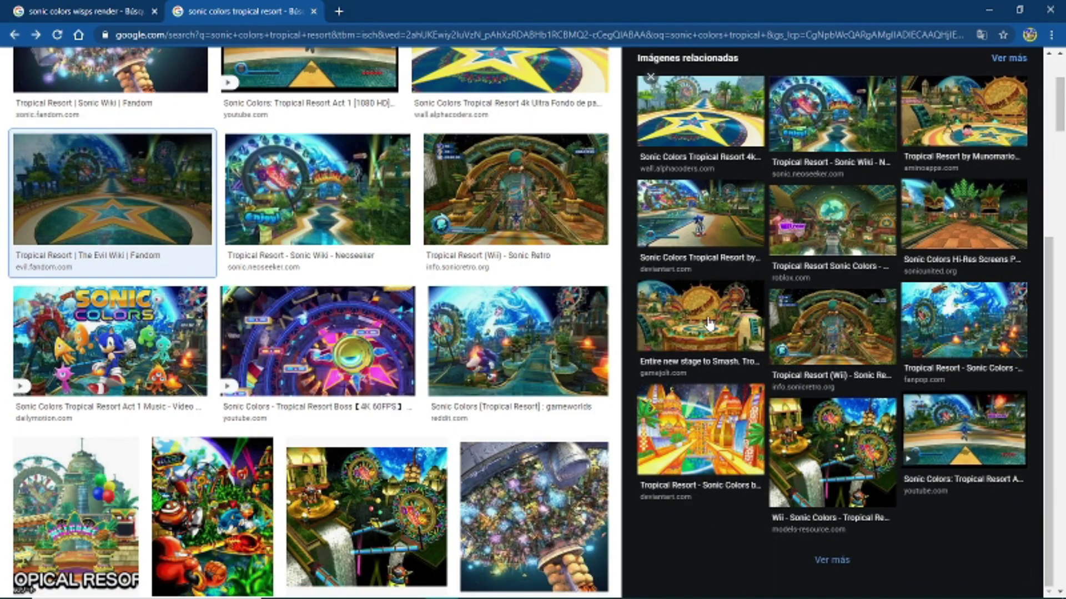
click(709, 324)
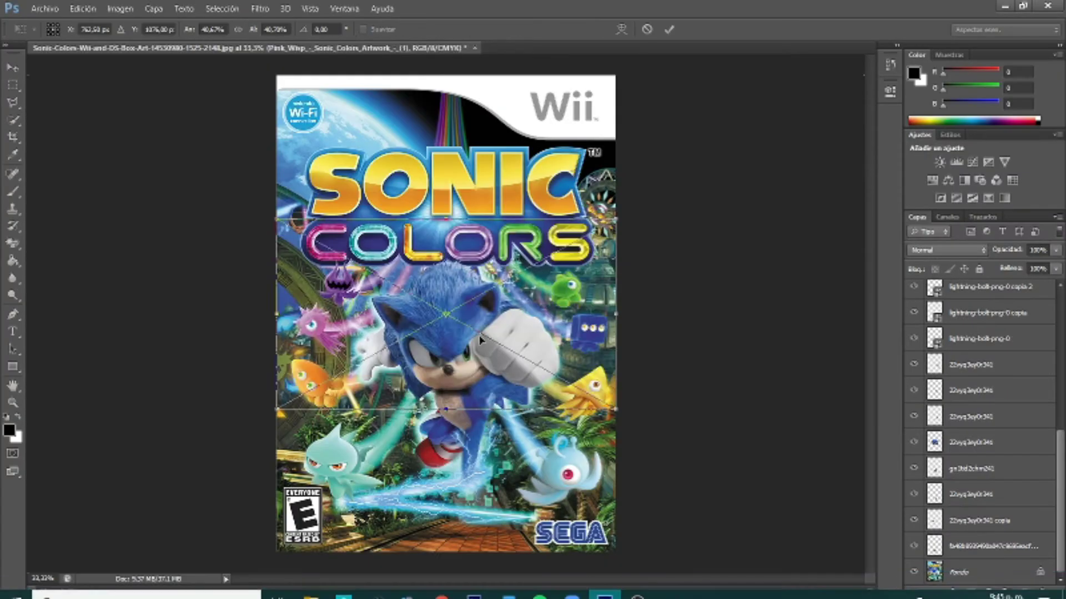
- Stretch the placed Tropical Resort image over the cover and commit it
mouse_move(678, 273)
mouse_down()
mouse_move(992, 80)
mouse_move(725, 198)
mouse_up()
key(v)
key(Return)
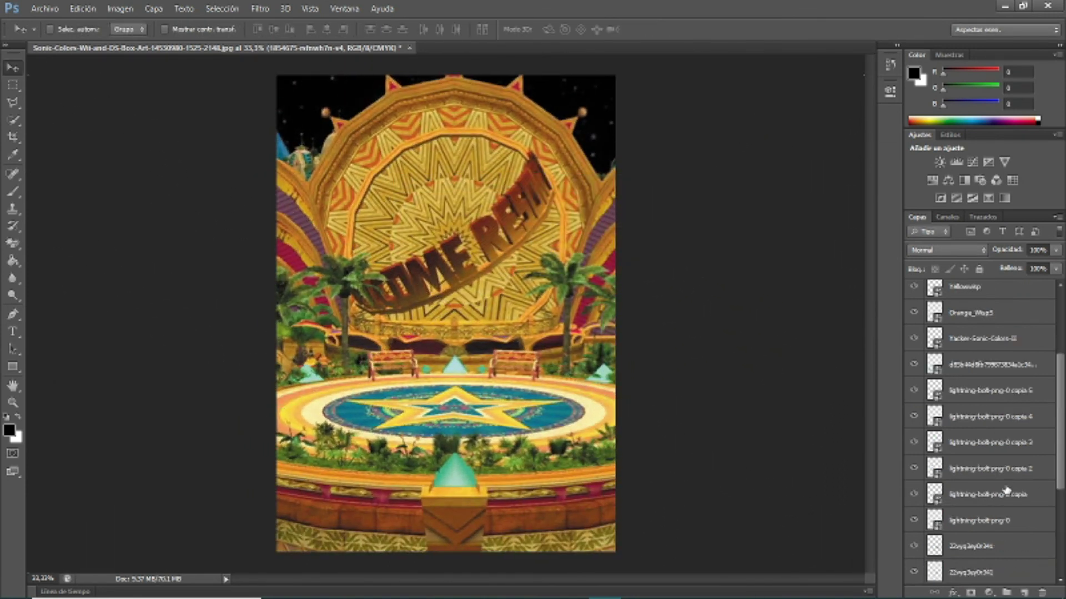
- Restack layers: scene just above Fondo, original box-art layer above the scene
scroll(1006, 490, up, 5)
scroll(1015, 533, down, 10)
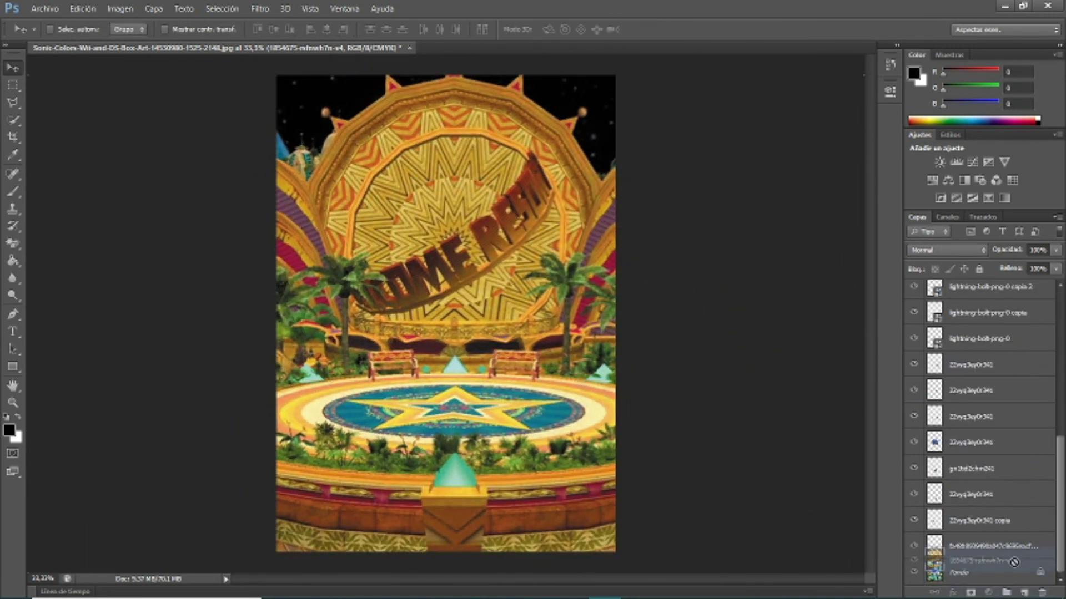
drag(1014, 562, 1014, 558)
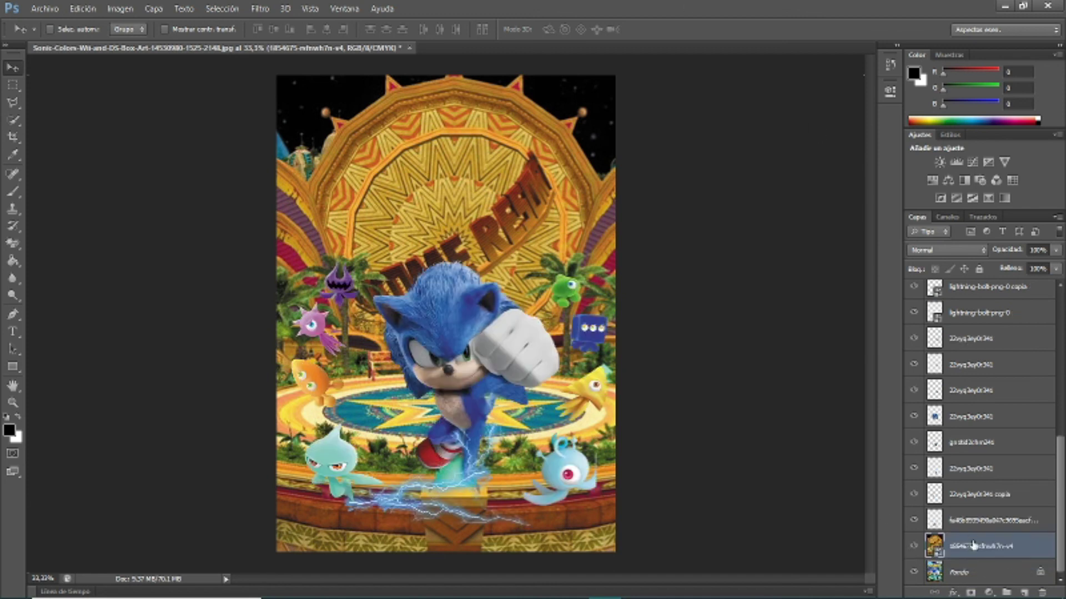
drag(1020, 577, 945, 537)
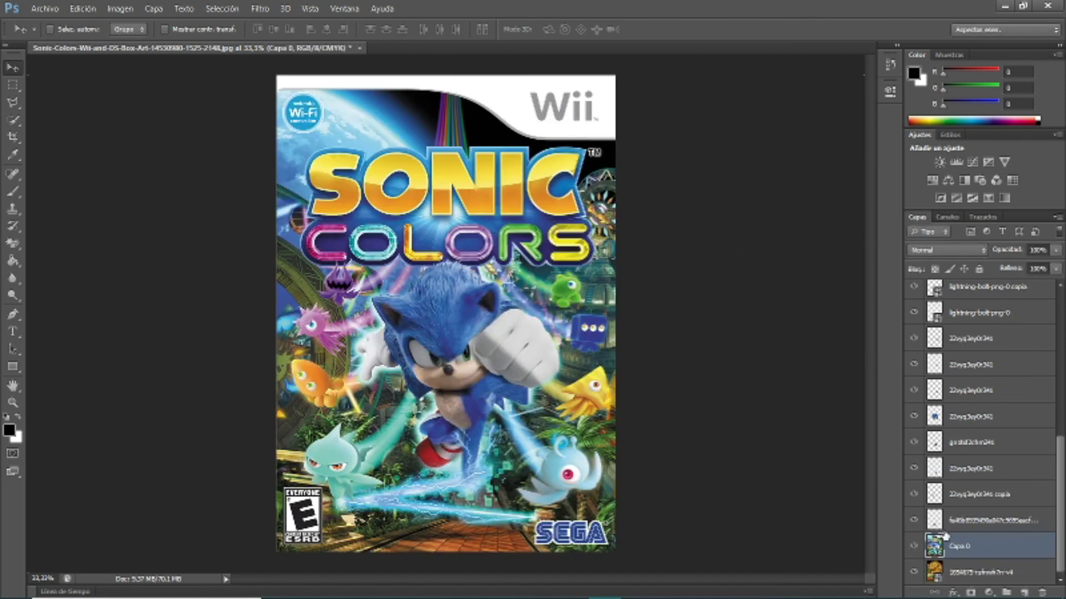
- Zoom in on Sonic's glove, delete everything outside its selection, then deselect
click(356, 361)
click(411, 357)
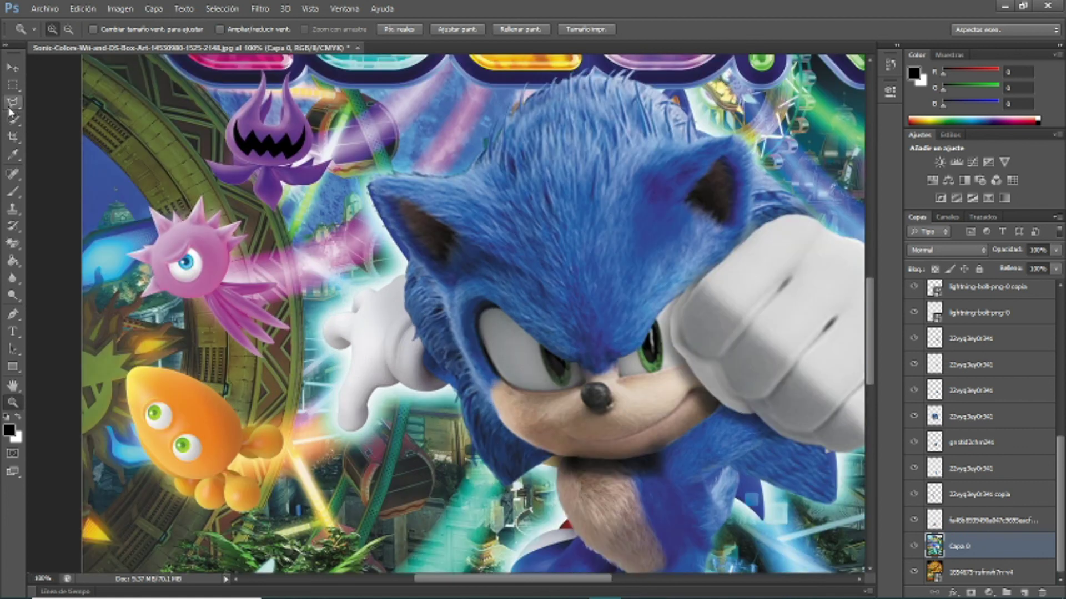
click(393, 309)
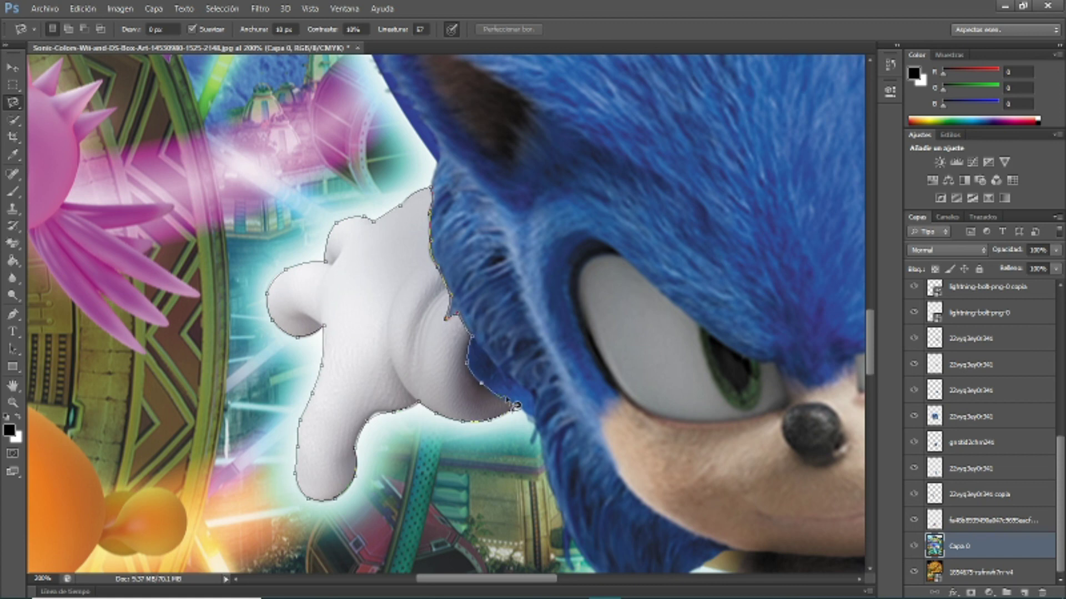
right_click(427, 410)
click(414, 294)
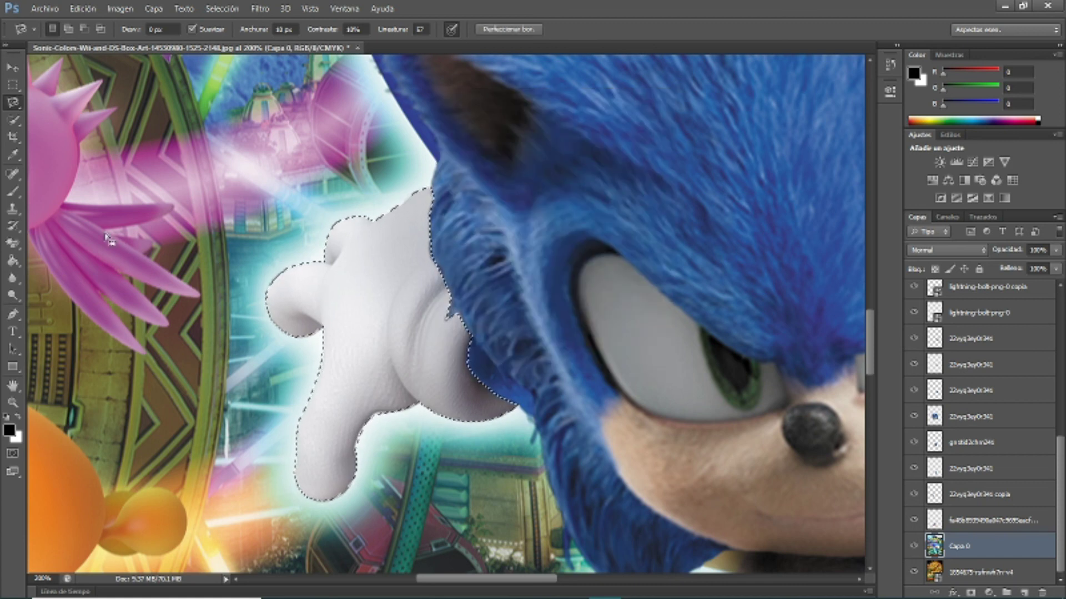
key(Delete)
right_click(367, 317)
click(375, 326)
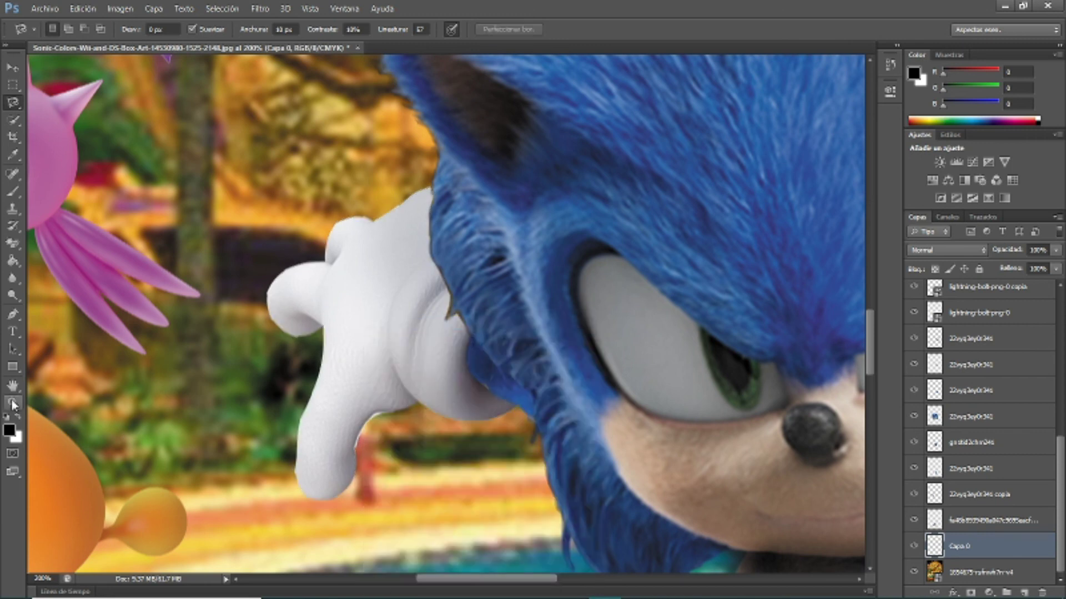
- Check the isolated glove up close, then zoom out to the whole cover
double_click(14, 406)
right_click(464, 387)
click(500, 464)
key(v)
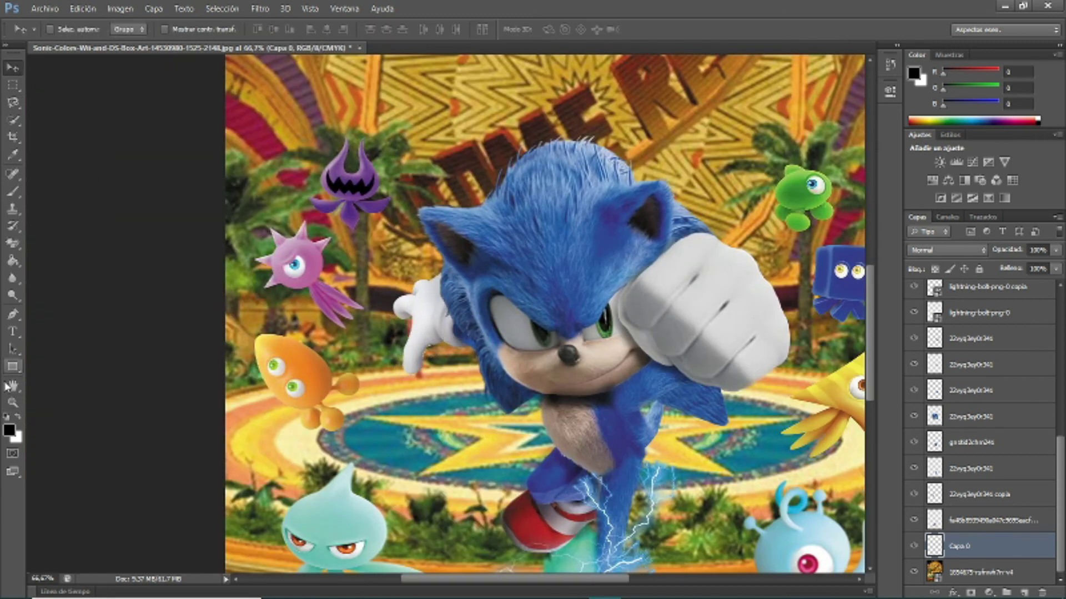
click(12, 403)
click(422, 311)
drag(226, 215, 642, 500)
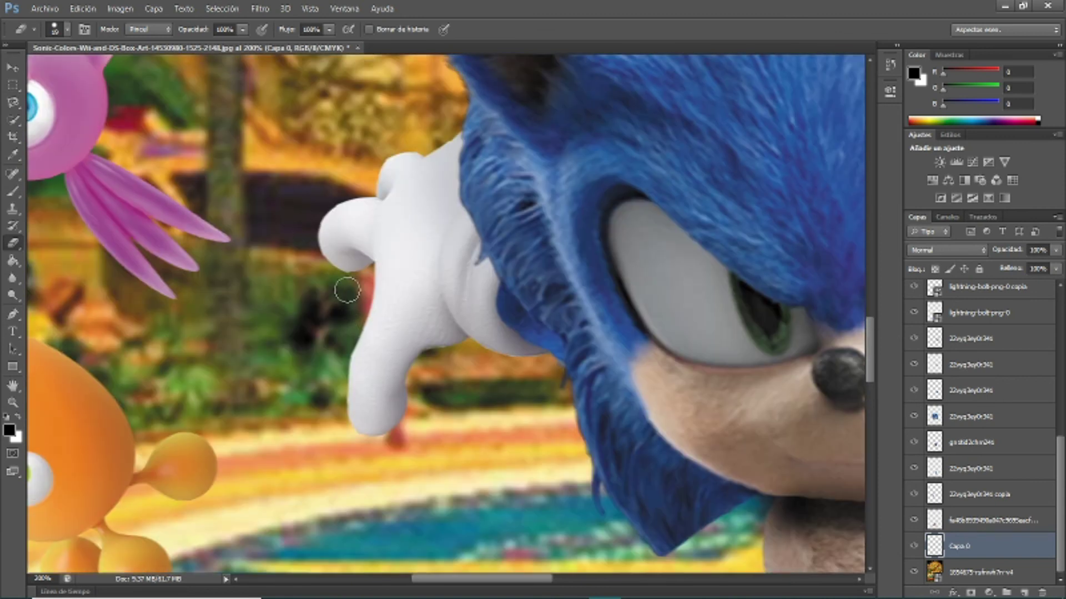
double_click(13, 402)
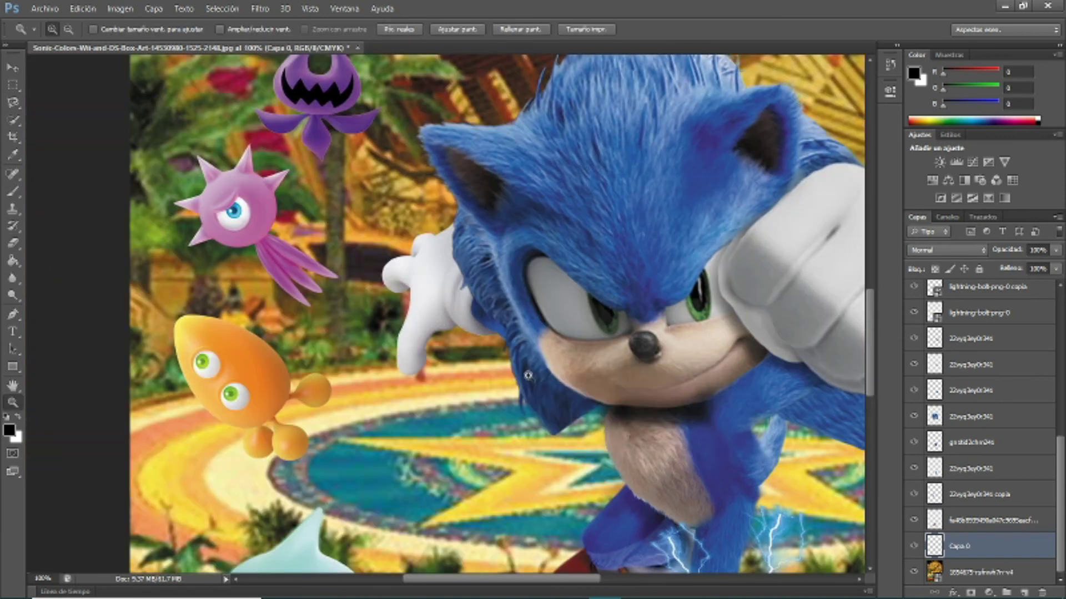
alt+click(576, 521)
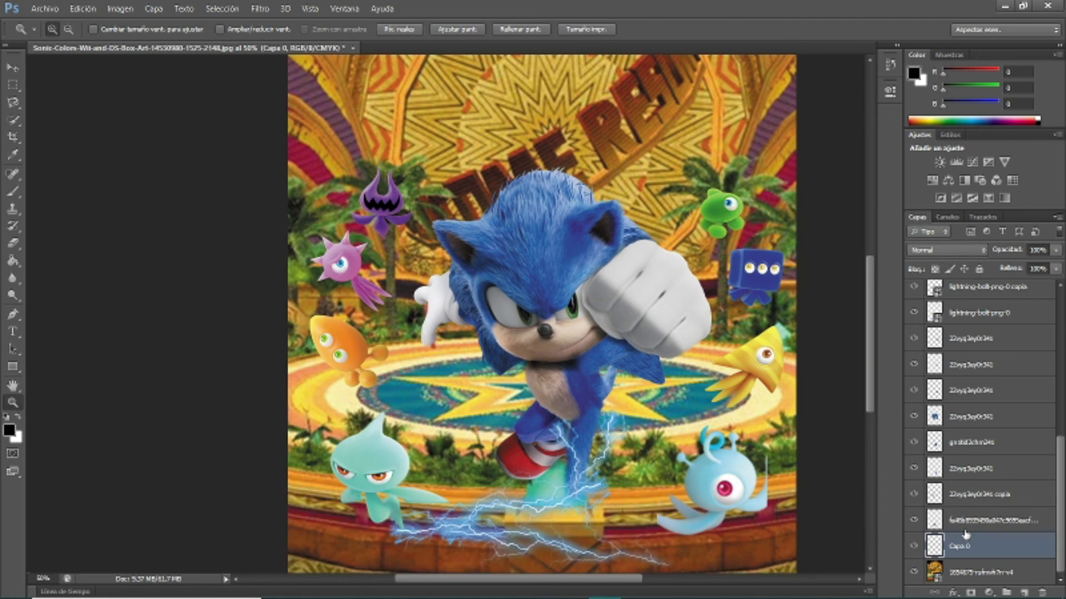
scroll(1034, 440, up, 5)
- Rotate the copia 5 lightning bolt onto the floor by Sonic's foot and stretch it left
right_click(988, 449)
key(Escape)
click(971, 427)
key(v)
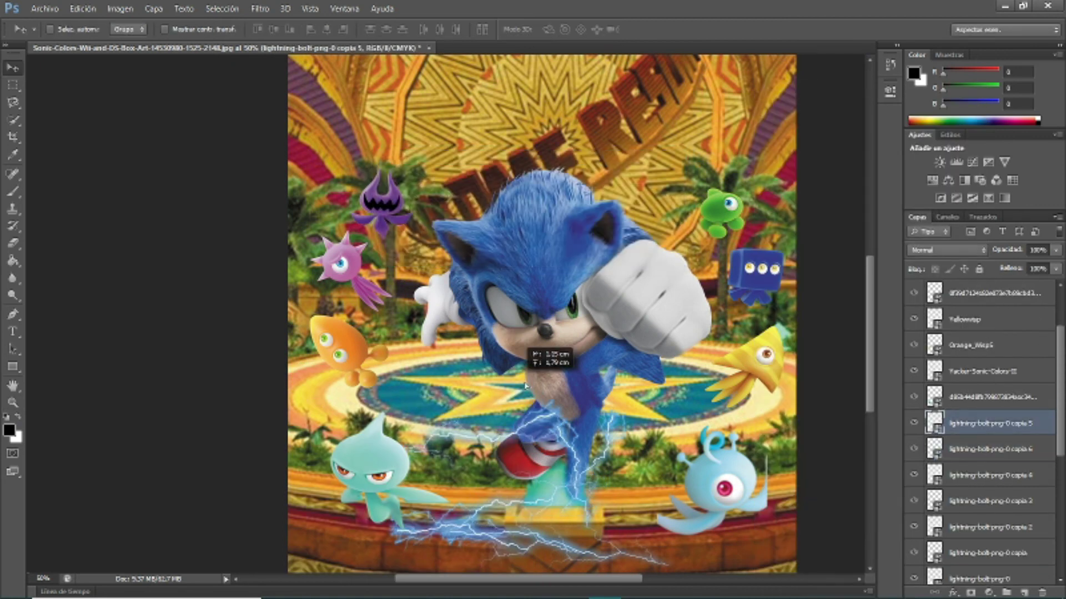
key(ctrl+t)
mouse_move(610, 499)
mouse_down()
mouse_move(376, 447)
mouse_move(422, 356)
mouse_up()
drag(533, 455, 616, 546)
drag(512, 545, 416, 534)
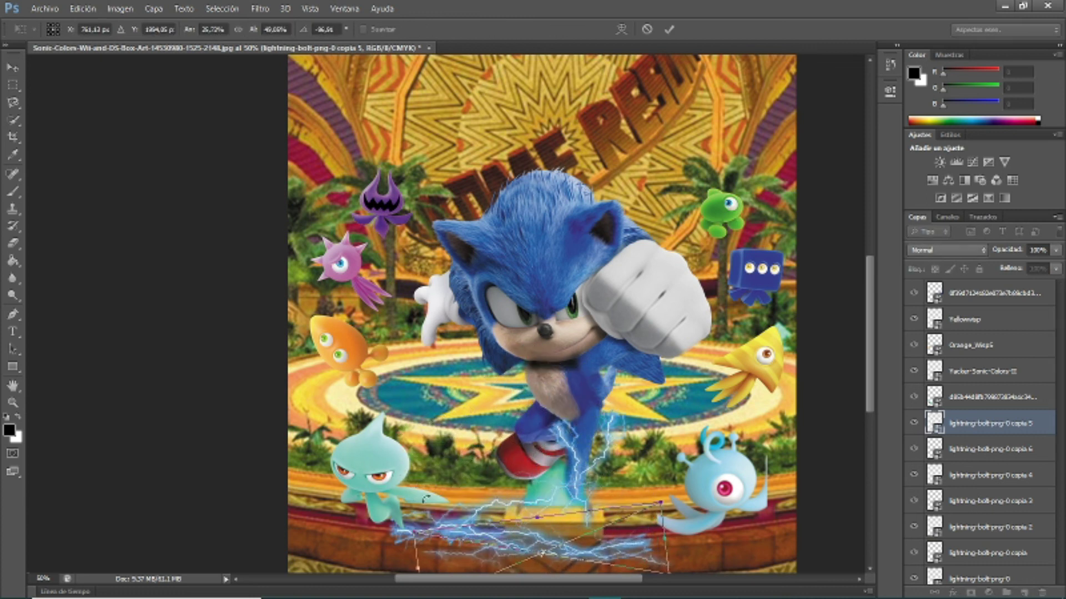
key(Return)
- Duplicate the bolt twice and move the copia 8 copy into place by Sonic's feet
right_click(977, 424)
click(788, 113)
key(Return)
right_click(977, 424)
click(788, 113)
key(Return)
key(ctrl+t)
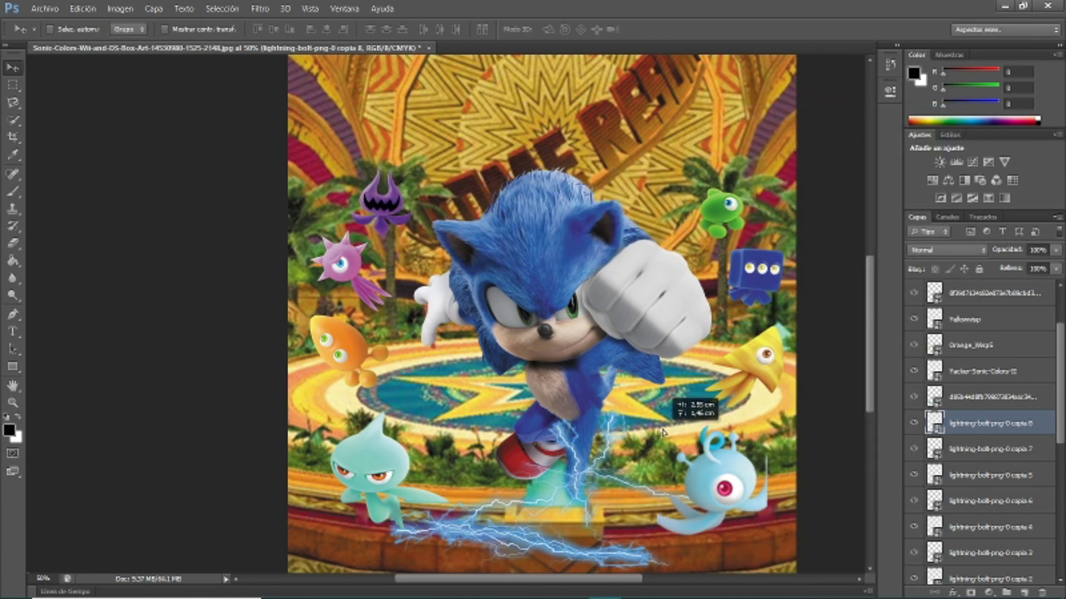
drag(616, 411, 644, 308)
scroll(539, 491, down, 2)
drag(599, 280, 609, 516)
key(Return)
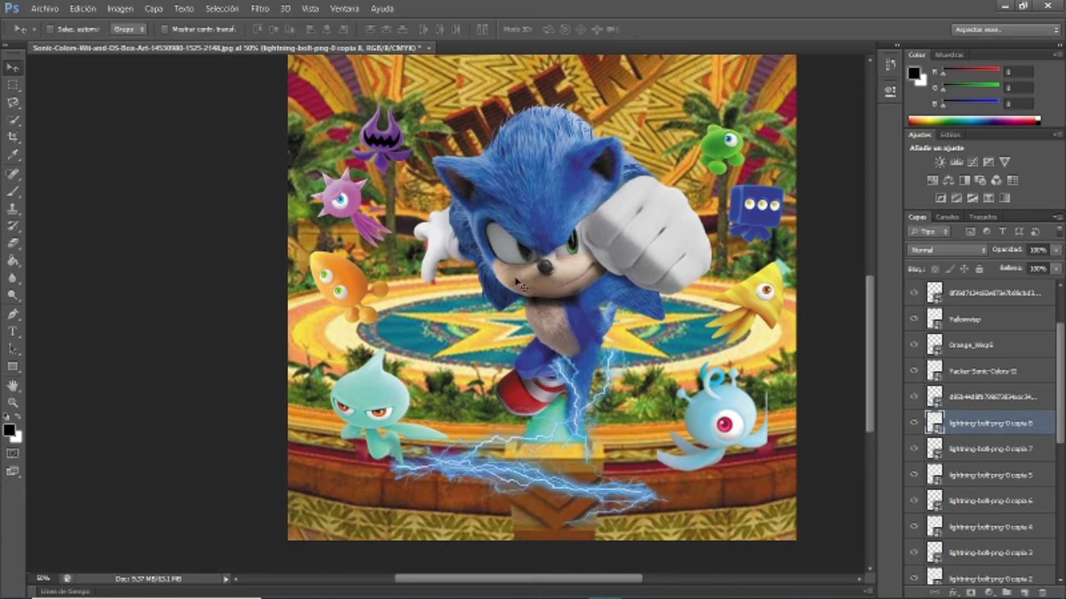
- Shrink and tilt the copia 7 bolt and place it on the lower floor
key(alt+bracketleft)
key(ctrl+t)
drag(660, 527, 599, 500)
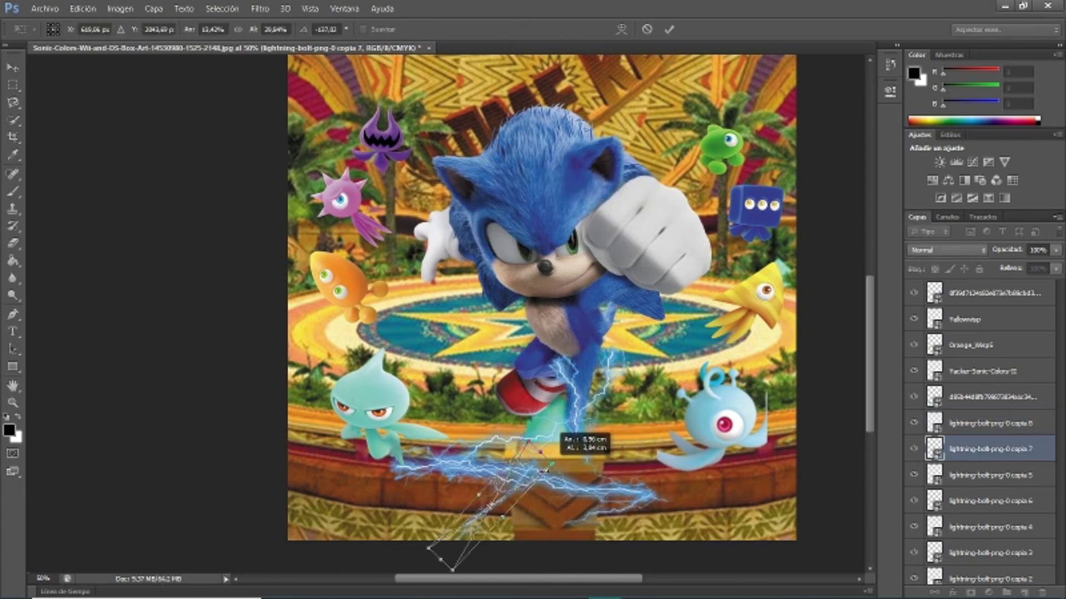
mouse_move(408, 455)
mouse_down()
mouse_move(469, 478)
mouse_move(613, 496)
mouse_up()
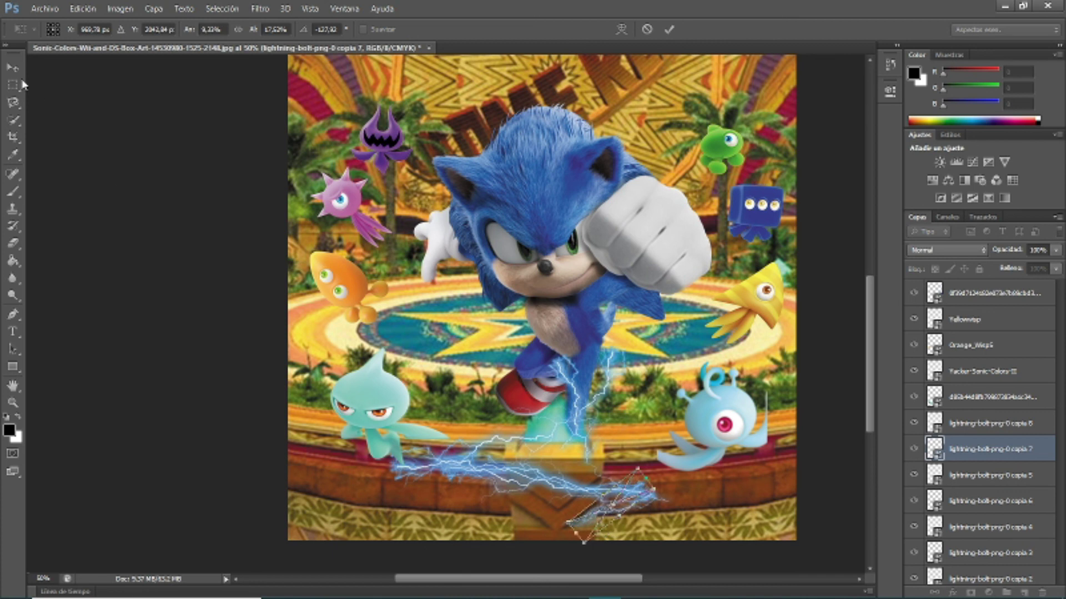
key(Return)
- Resize the copia 5 bolt so it stretches across the floor
click(991, 475)
key(ctrl+t)
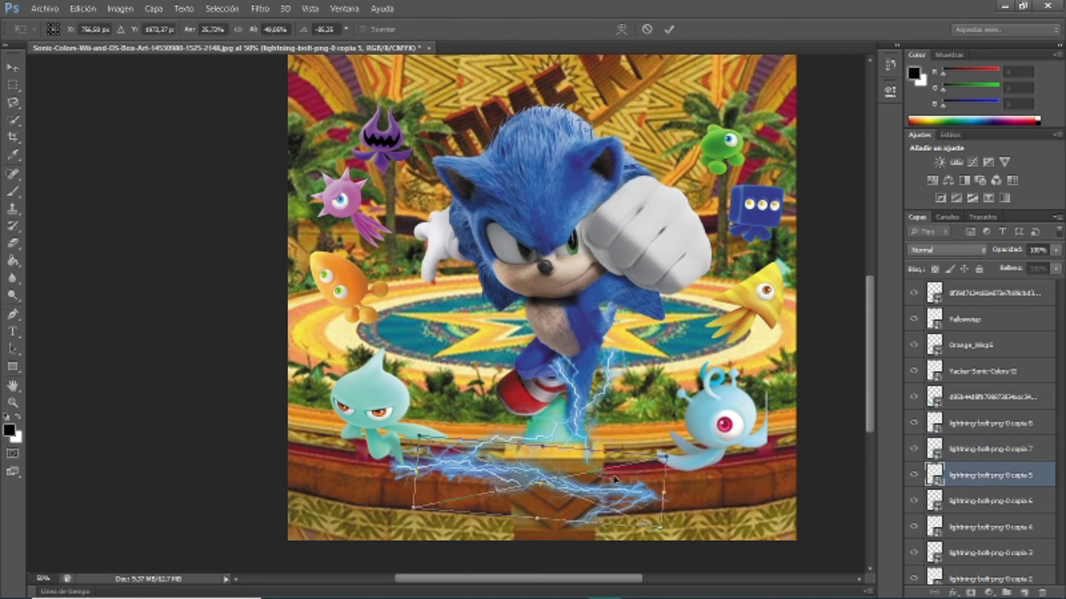
drag(661, 444, 607, 476)
key(v)
key(Return)
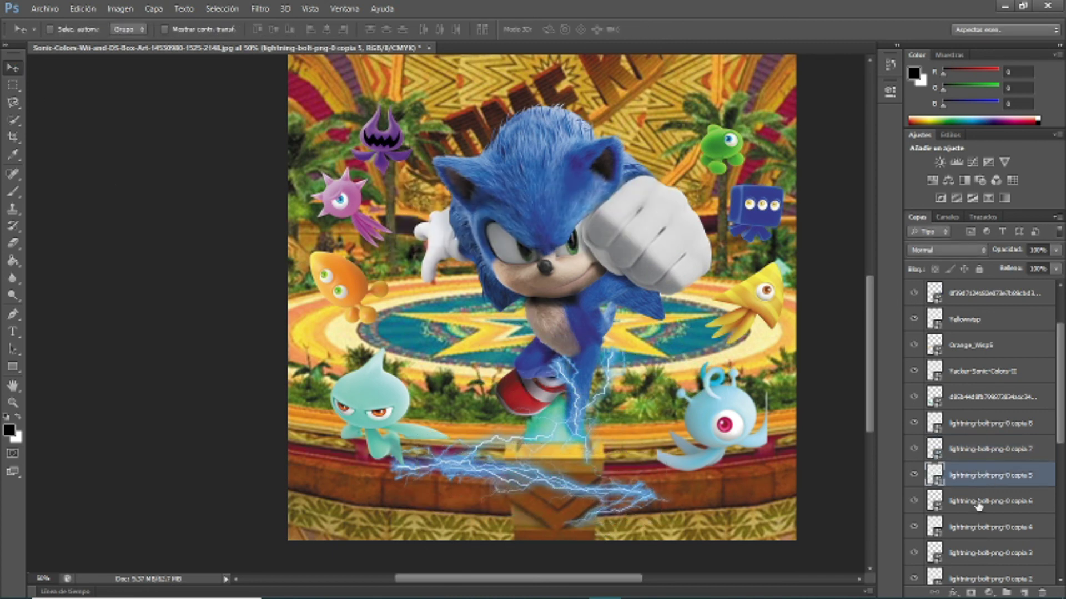
- Duplicate the bolt twice, then rotate and shrink the copia 10 copy
right_click(987, 433)
click(769, 108)
key(Return)
right_click(971, 424)
click(755, 107)
key(Return)
key(ctrl+t)
mouse_move(549, 483)
mouse_down()
mouse_move(518, 531)
mouse_move(597, 538)
mouse_up()
drag(530, 452, 610, 533)
key(Return)
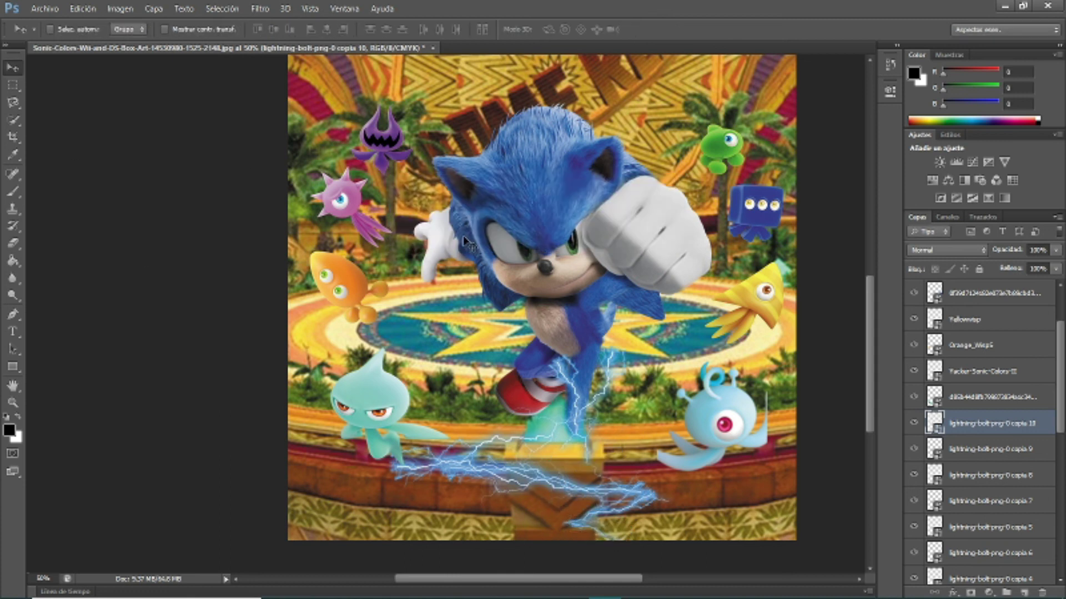
- Duplicate the bolt up to copia 13 and stand it beside Sonic's leg
right_click(982, 425)
click(888, 111)
key(Return)
right_click(1015, 425)
click(922, 111)
key(Return)
right_click(979, 423)
click(922, 115)
key(Return)
key(ctrl+t)
mouse_move(615, 414)
mouse_down()
mouse_move(616, 441)
mouse_move(606, 413)
mouse_up()
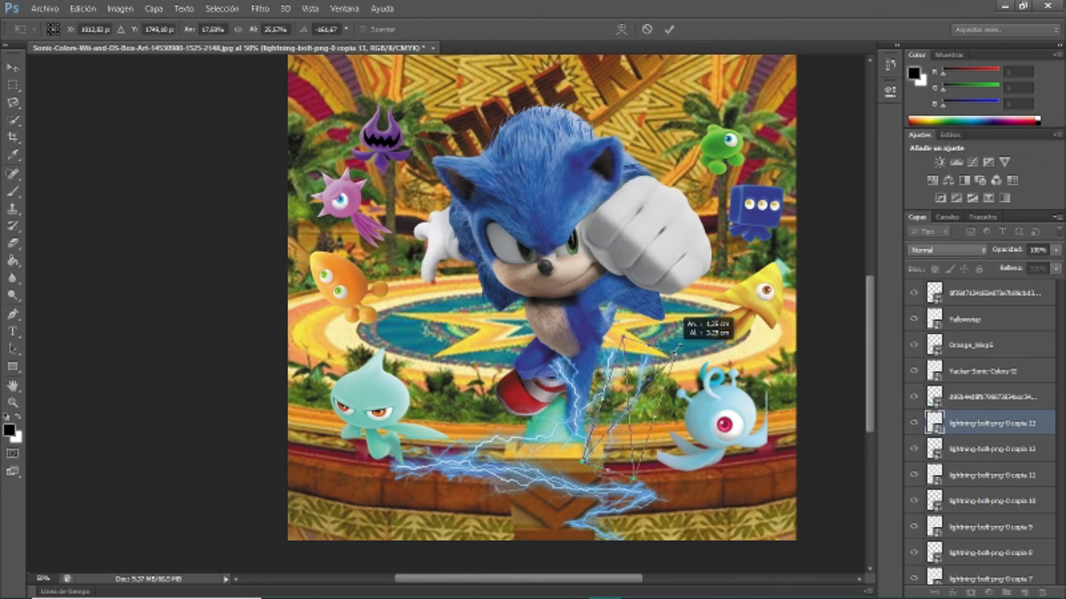
click(990, 449)
- Enlarge and rotate the copia 12 bolt so it climbs up Sonic's leg
key(Return)
key(ctrl+t)
drag(558, 404, 580, 374)
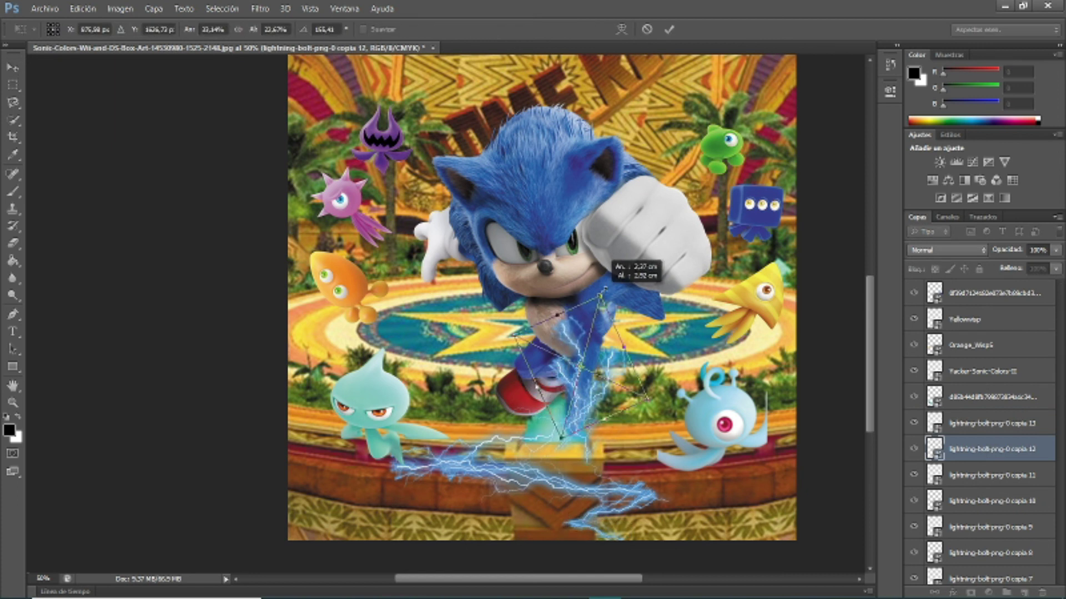
click(973, 452)
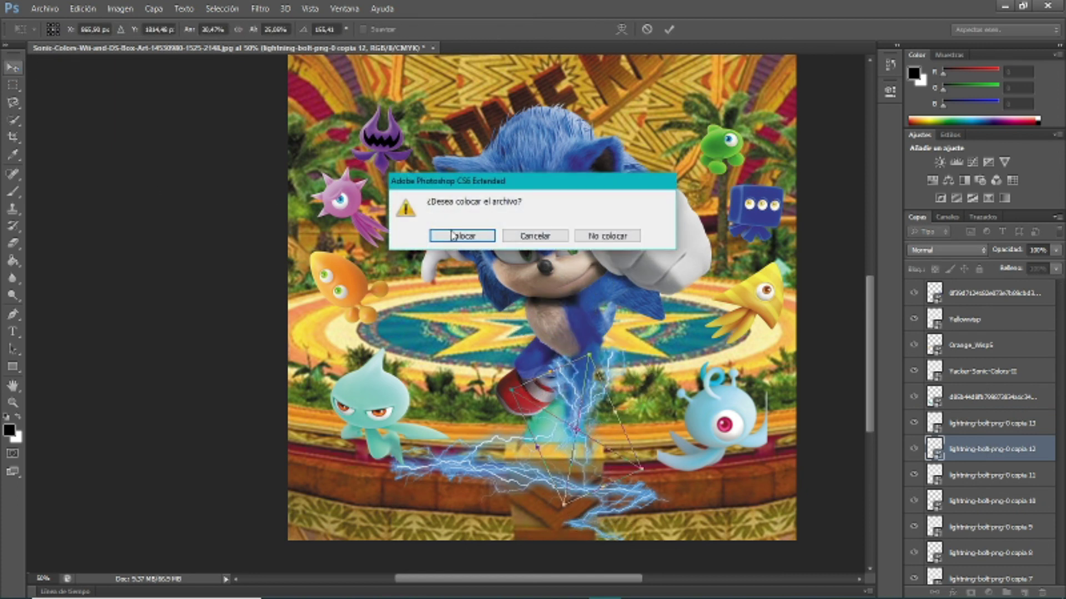
key(Return)
scroll(448, 459, up, 2)
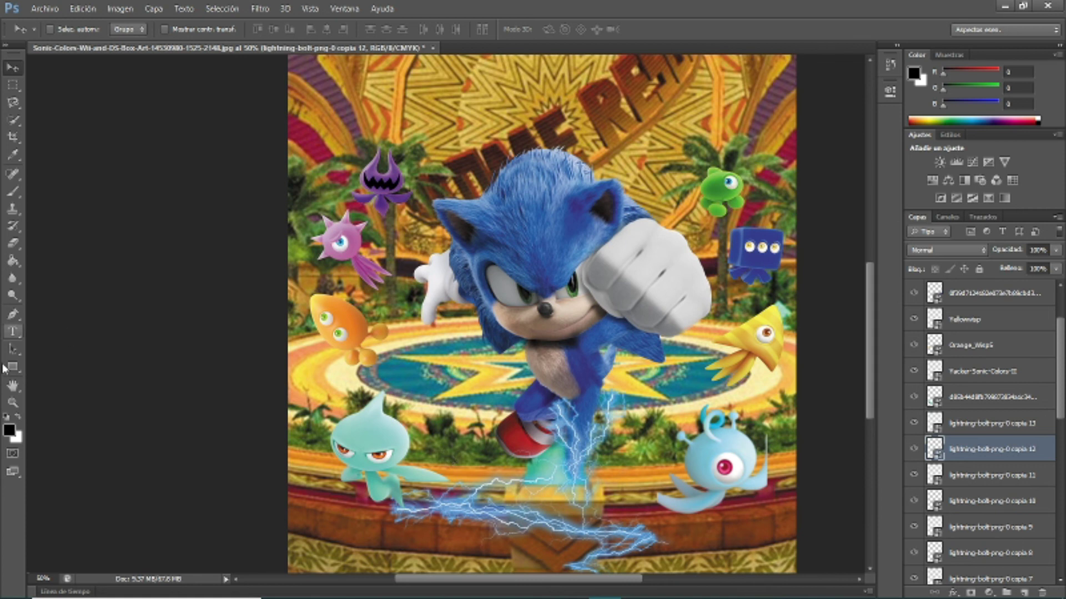
- Zoom to the lower cover, switch to the Brush tool and set the foreground colour to cyan
click(13, 403)
right_click(638, 362)
click(666, 462)
right_click(519, 397)
click(546, 498)
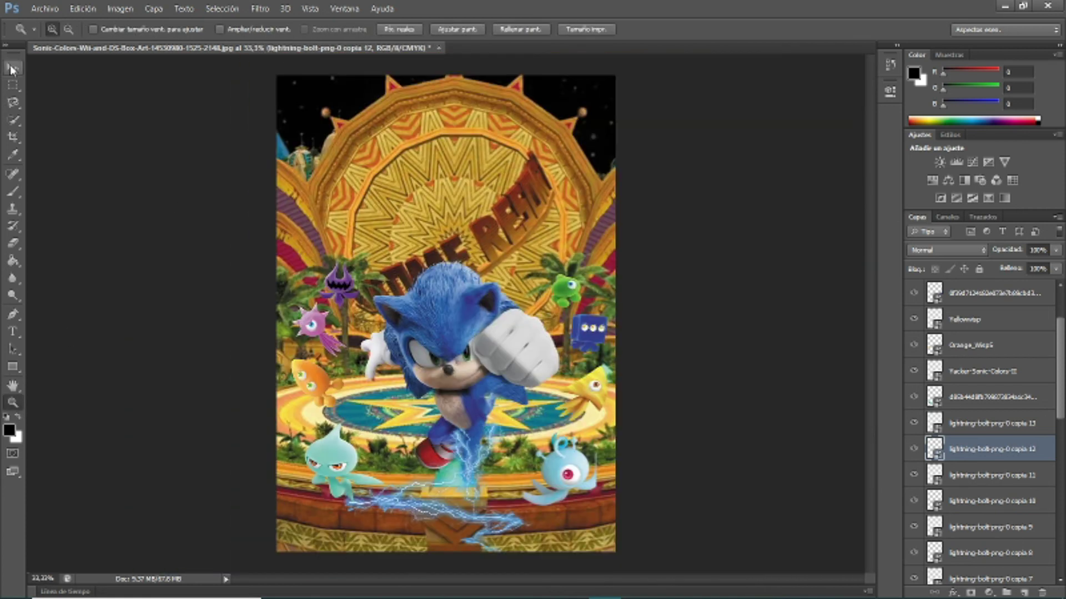
click(427, 388)
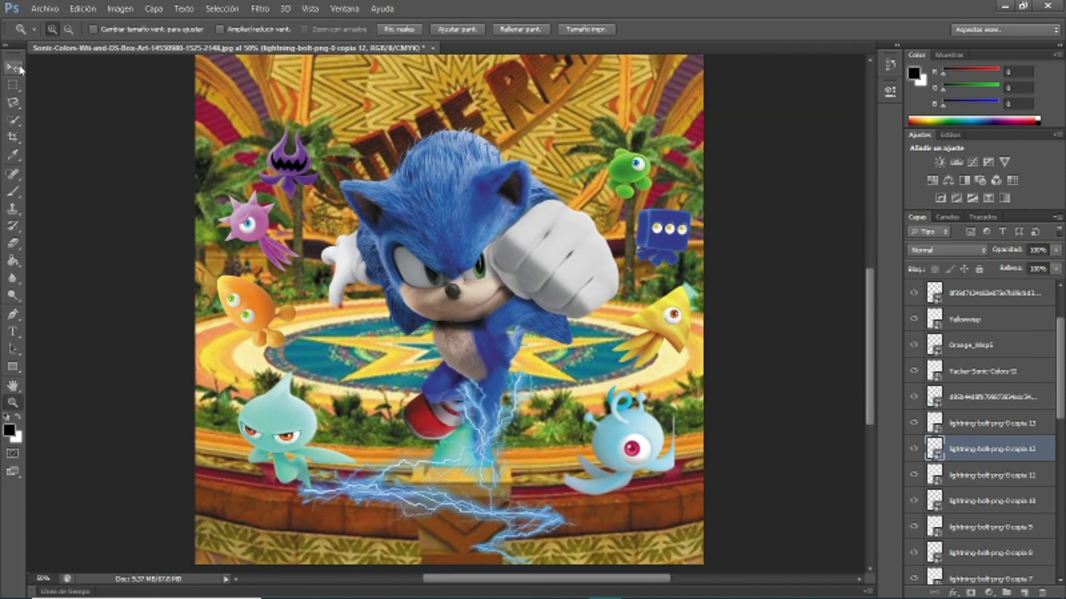
key(b)
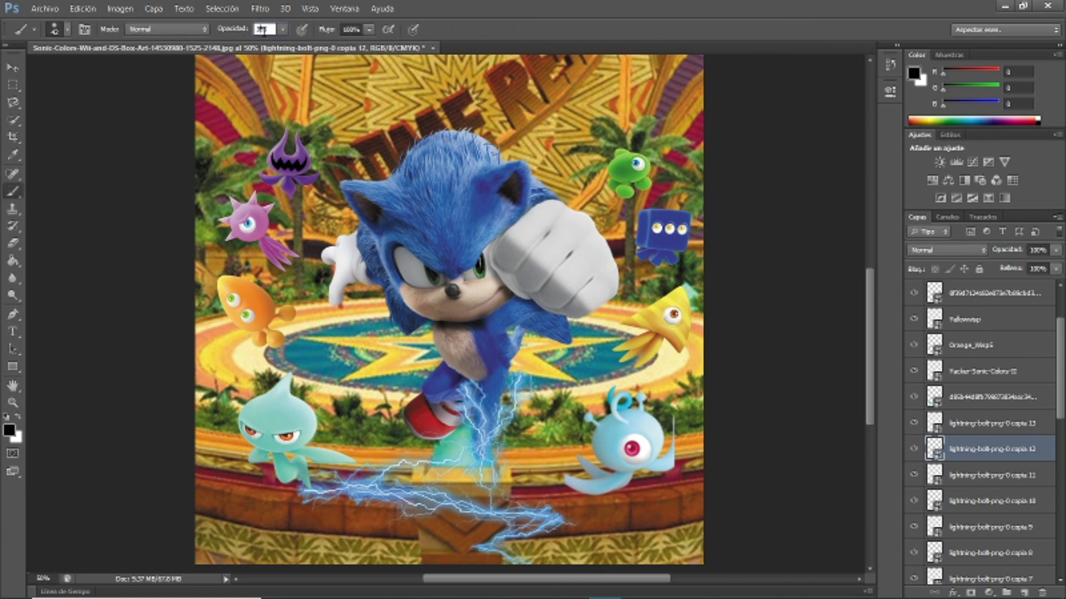
click(8, 430)
click(643, 197)
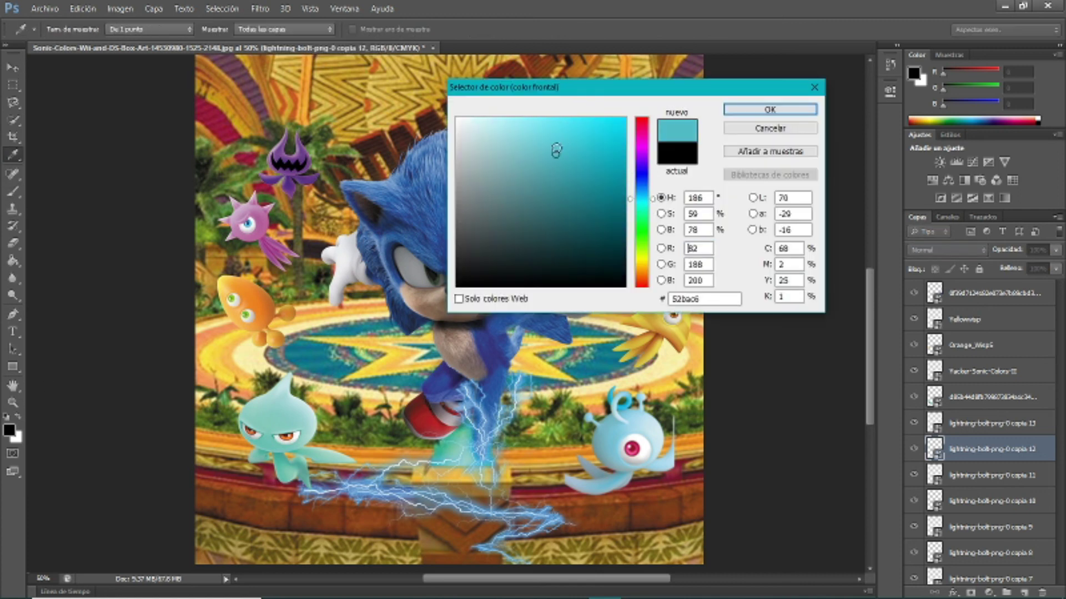
click(770, 110)
- Paint a faint cyan streak by the cyan wisp, then select the bottom background layer
scroll(973, 478, up, 2)
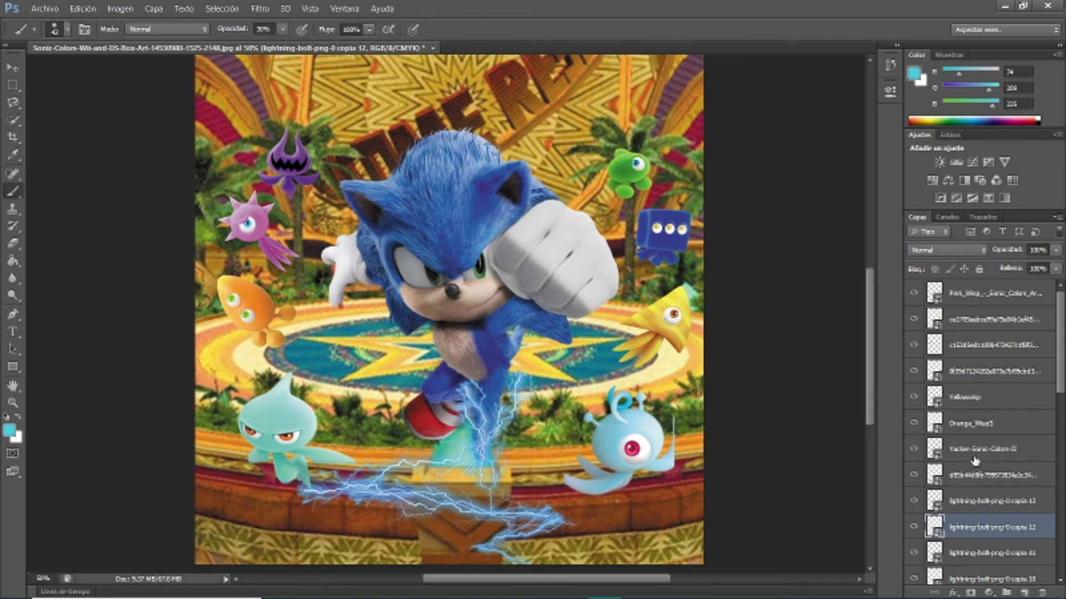
click(996, 476)
right_click(333, 379)
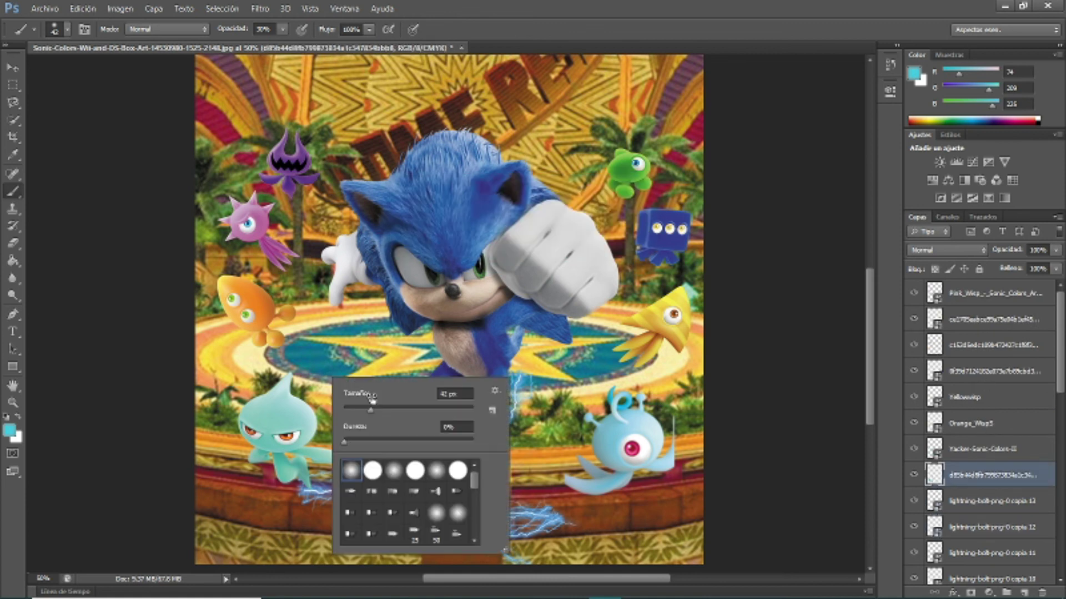
click(306, 390)
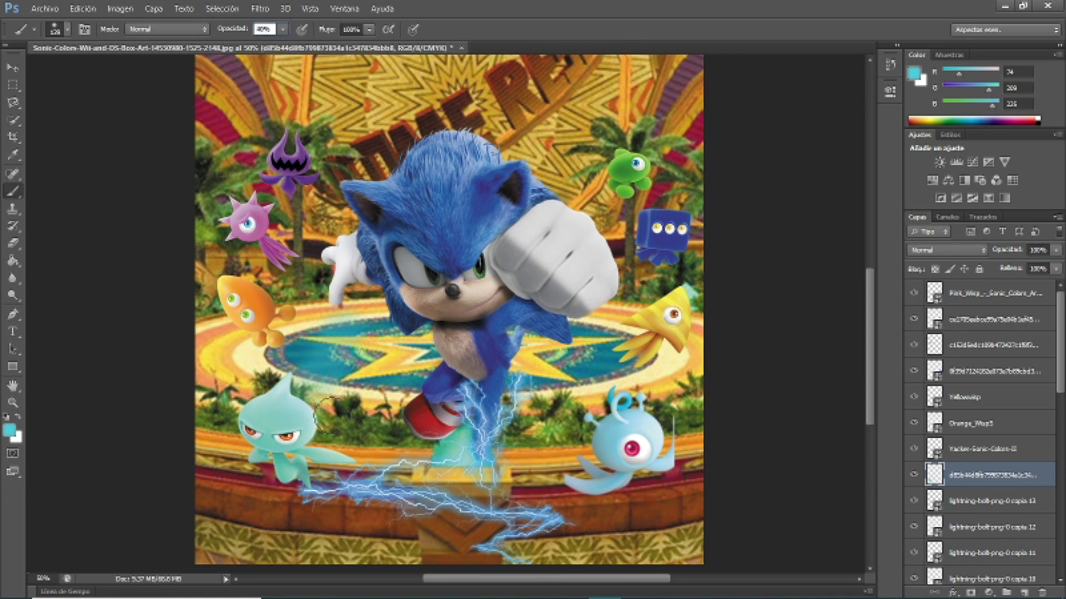
drag(327, 414, 314, 361)
scroll(971, 512, down, 10)
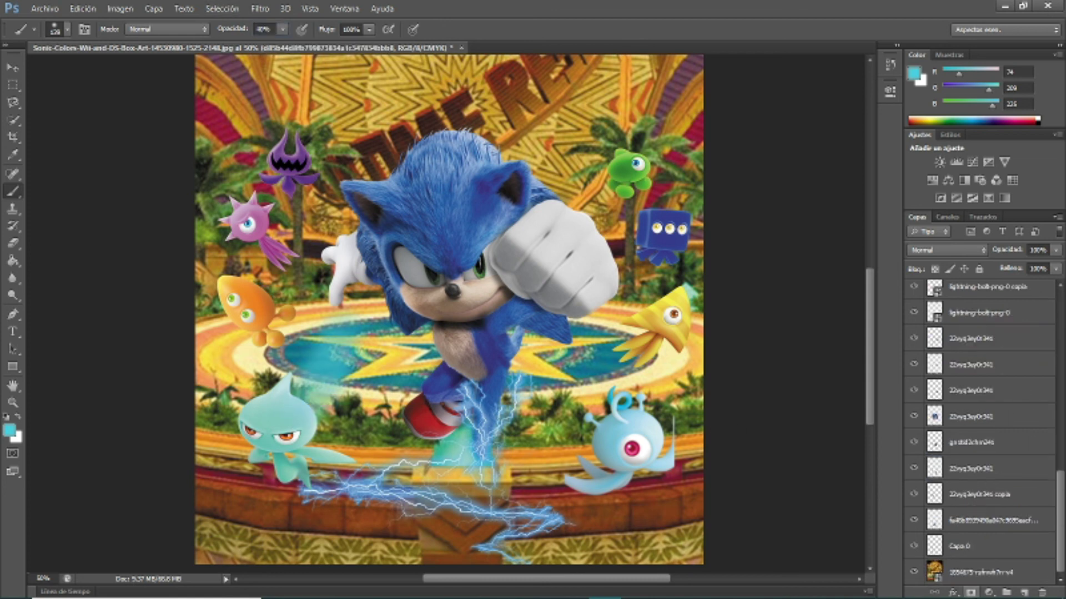
click(983, 572)
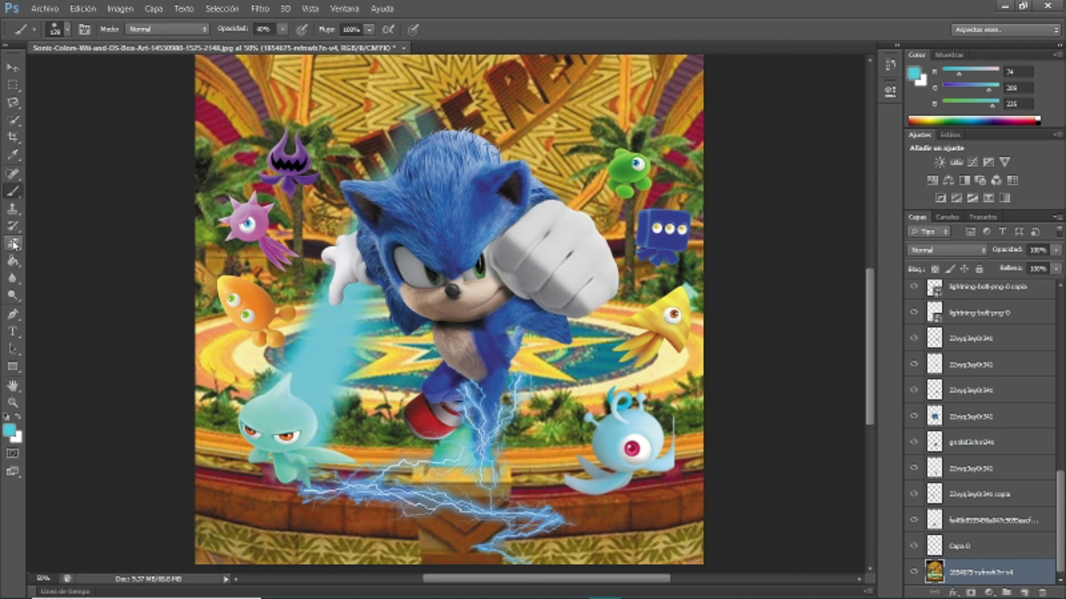
- Pick orange, then a purplish magenta, and paint a magenta streak near the purple wisp
click(10, 430)
click(270, 307)
key(Return)
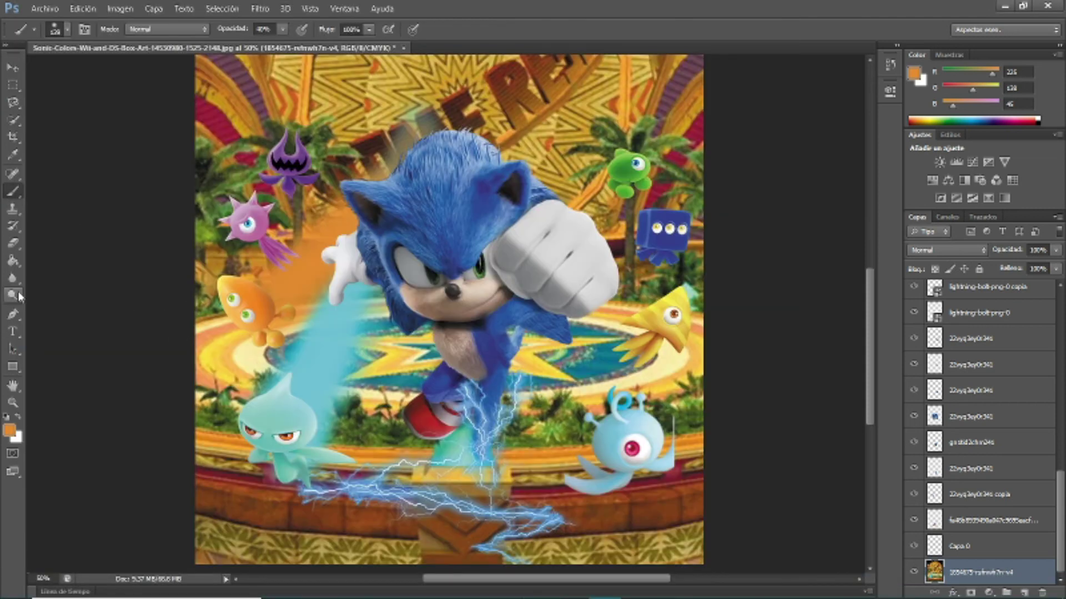
click(10, 431)
click(641, 149)
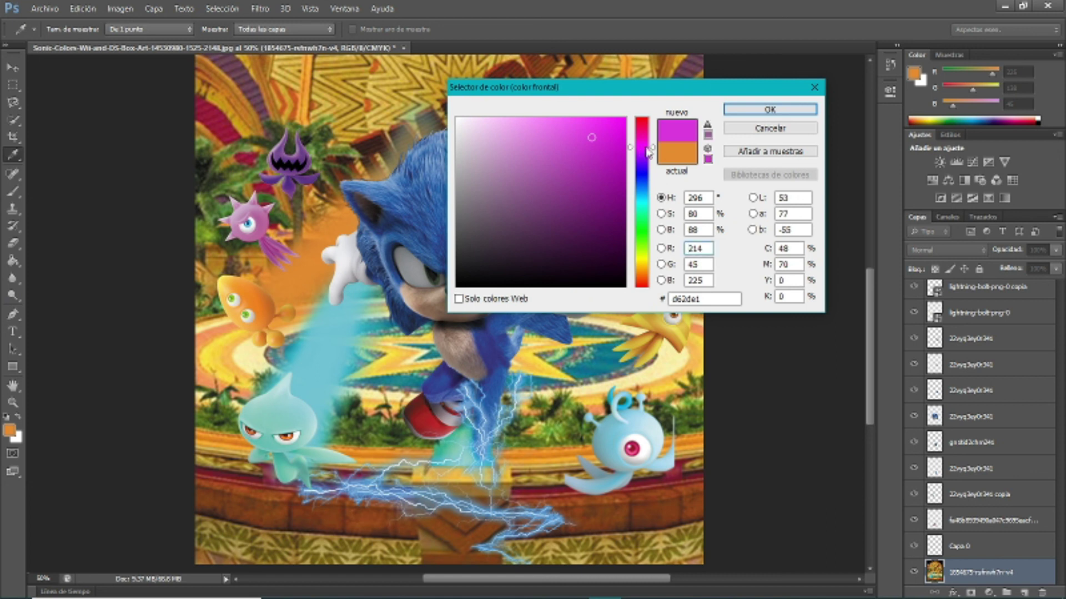
drag(646, 137, 646, 145)
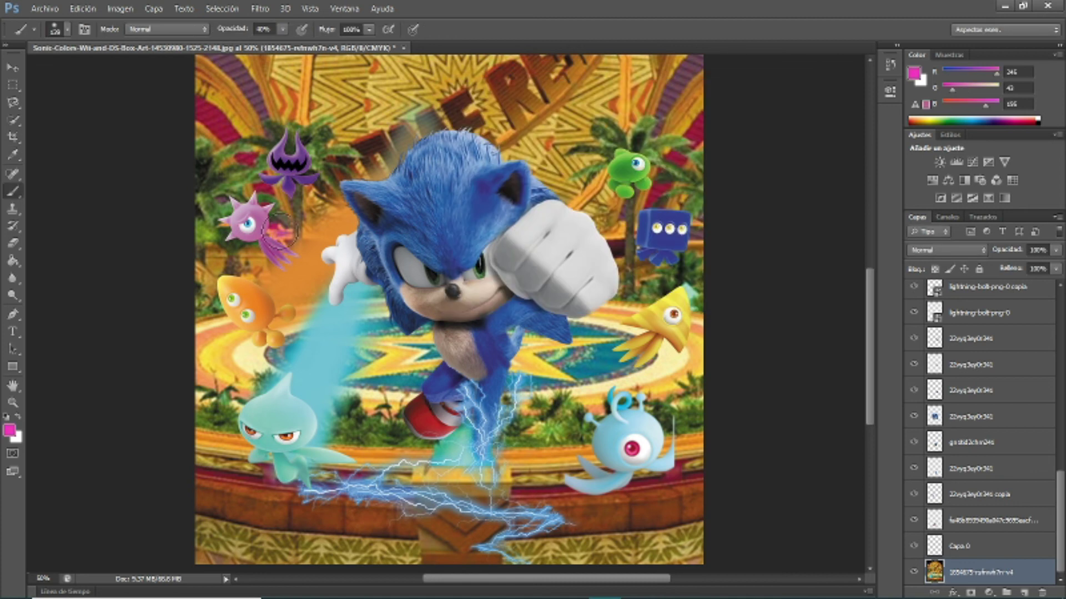
drag(280, 226, 334, 210)
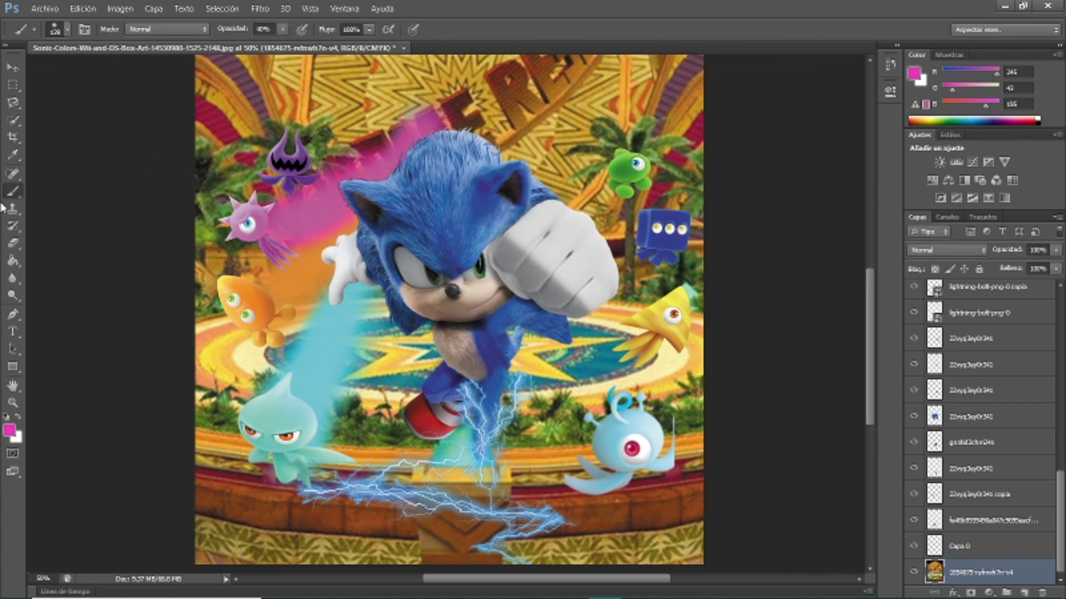
- Set the foreground colour to purple, then to a light blue
click(9, 431)
click(770, 109)
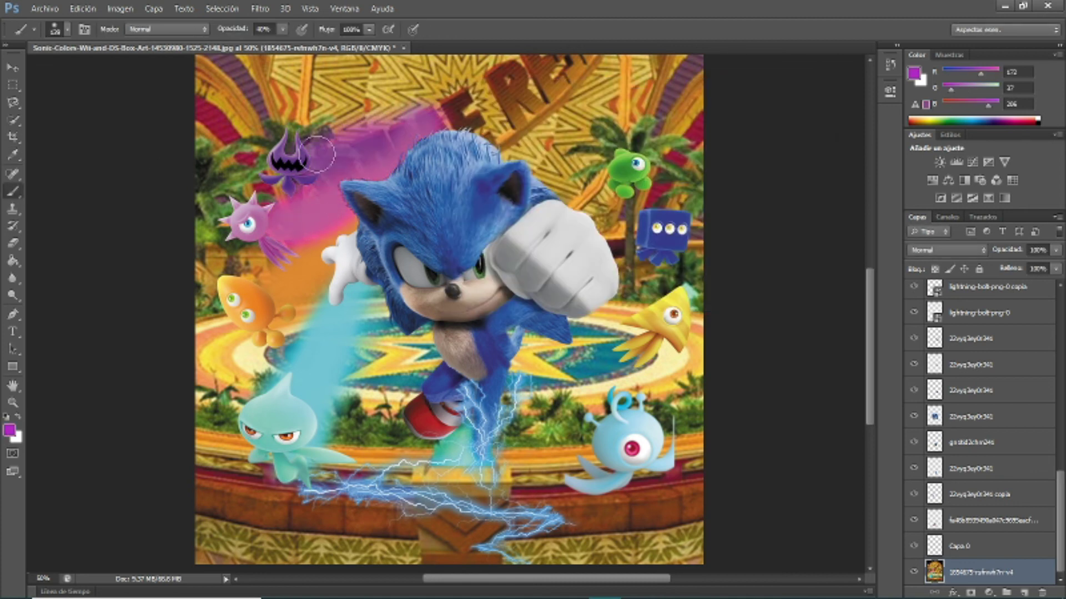
click(9, 432)
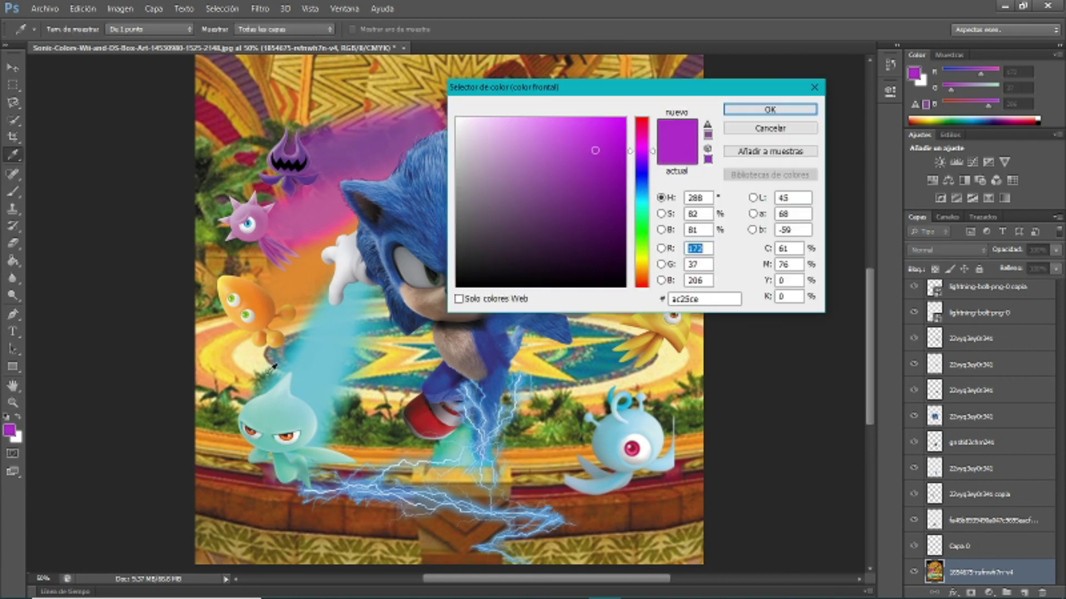
click(644, 189)
click(549, 129)
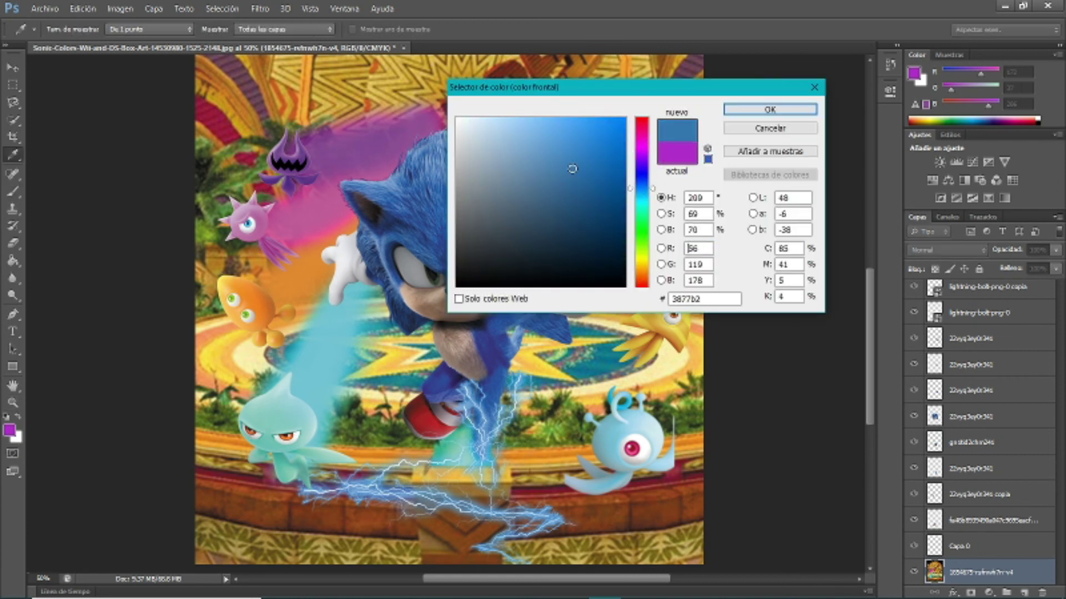
click(545, 149)
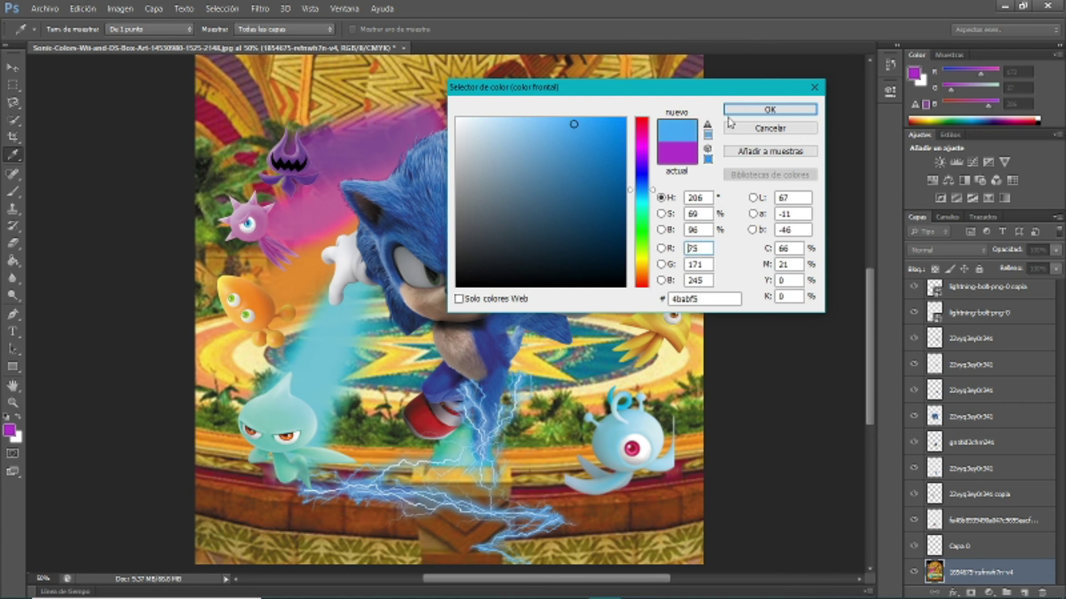
click(738, 111)
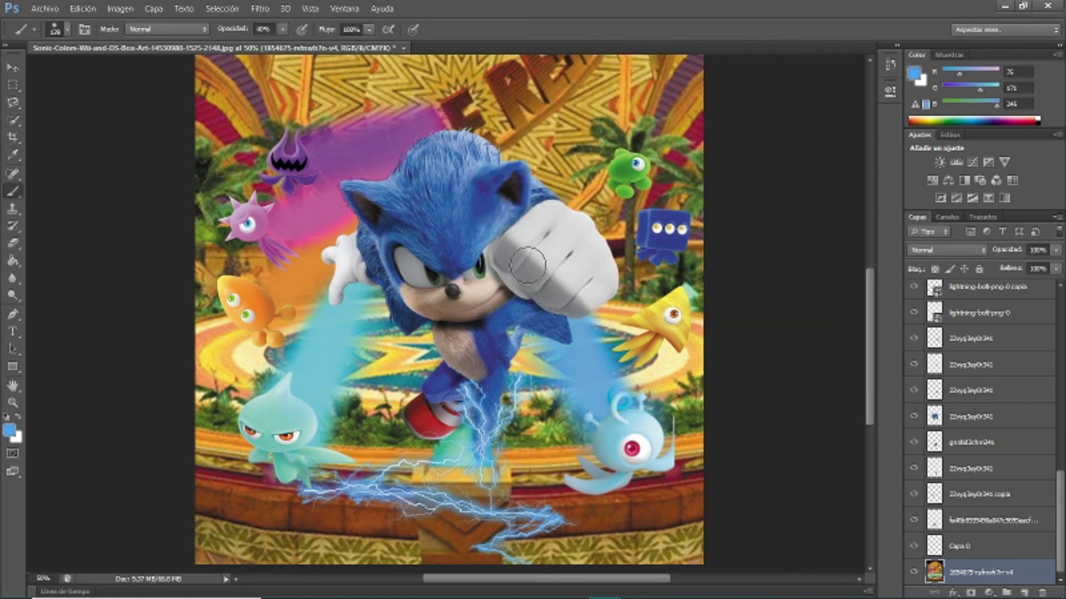
- Switch through yellow to deep blue and paint a blue streak at Sonic's upper right
click(9, 429)
drag(643, 188, 655, 260)
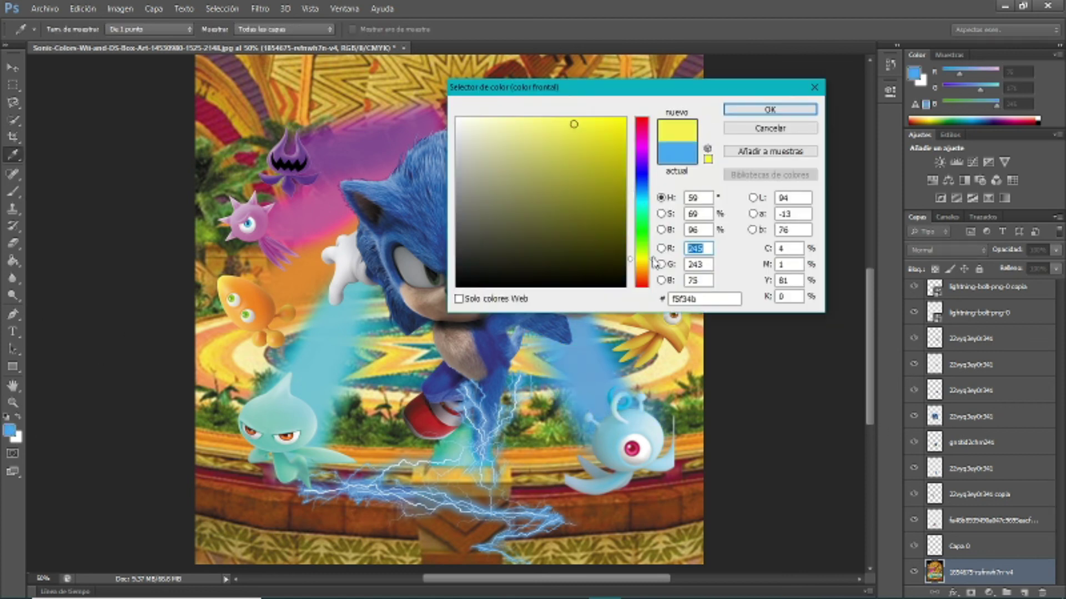
click(769, 110)
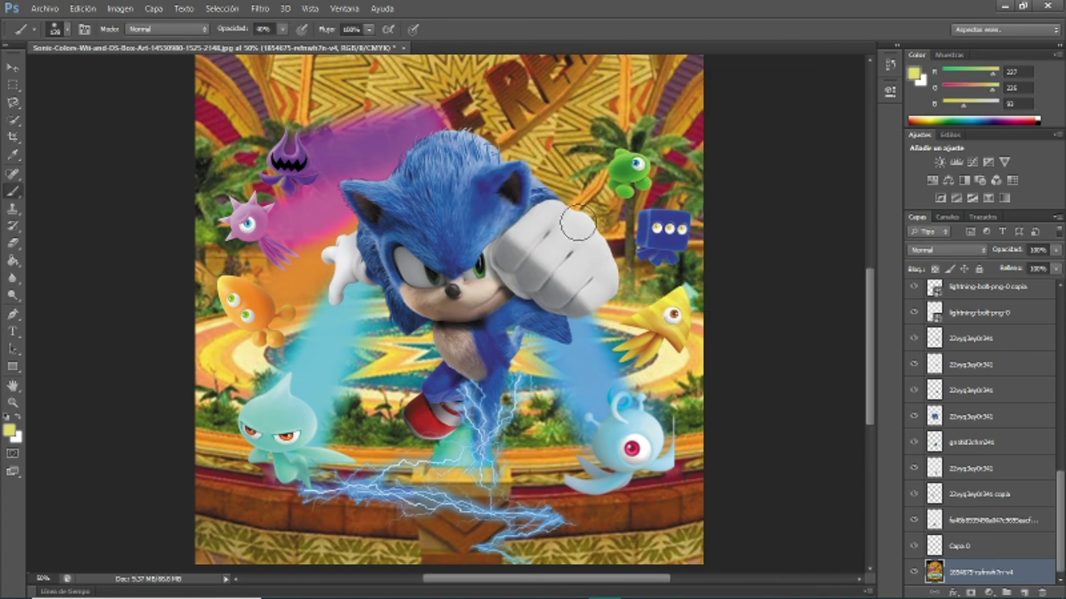
click(9, 429)
drag(414, 453, 414, 377)
key(Return)
mouse_move(661, 250)
mouse_down()
mouse_move(533, 145)
mouse_move(497, 147)
mouse_up()
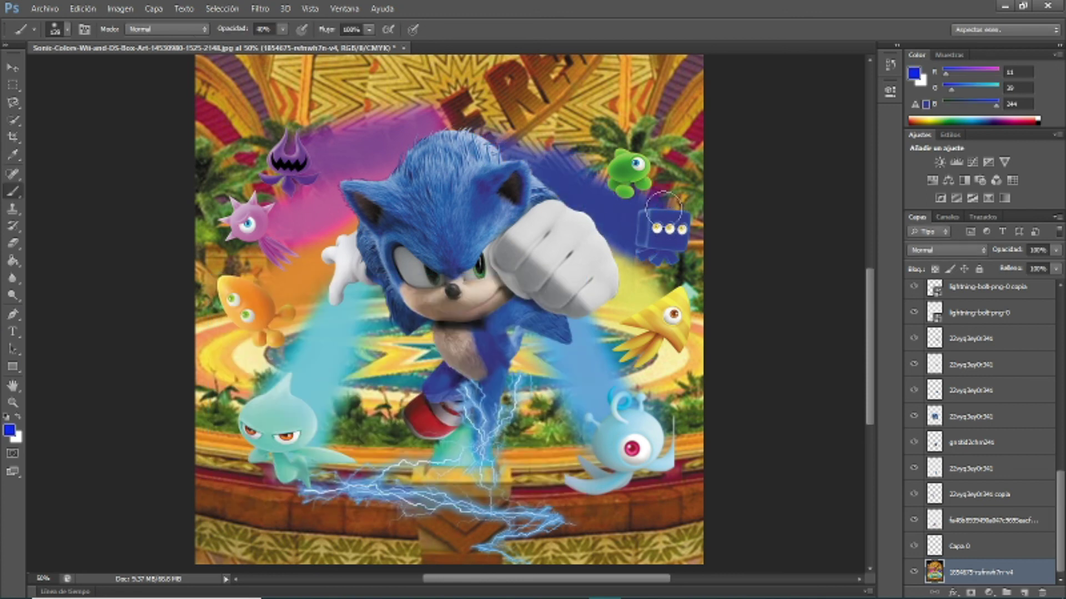
- Paint a bright green streak above Sonic's head
click(10, 429)
drag(405, 373, 404, 421)
click(381, 321)
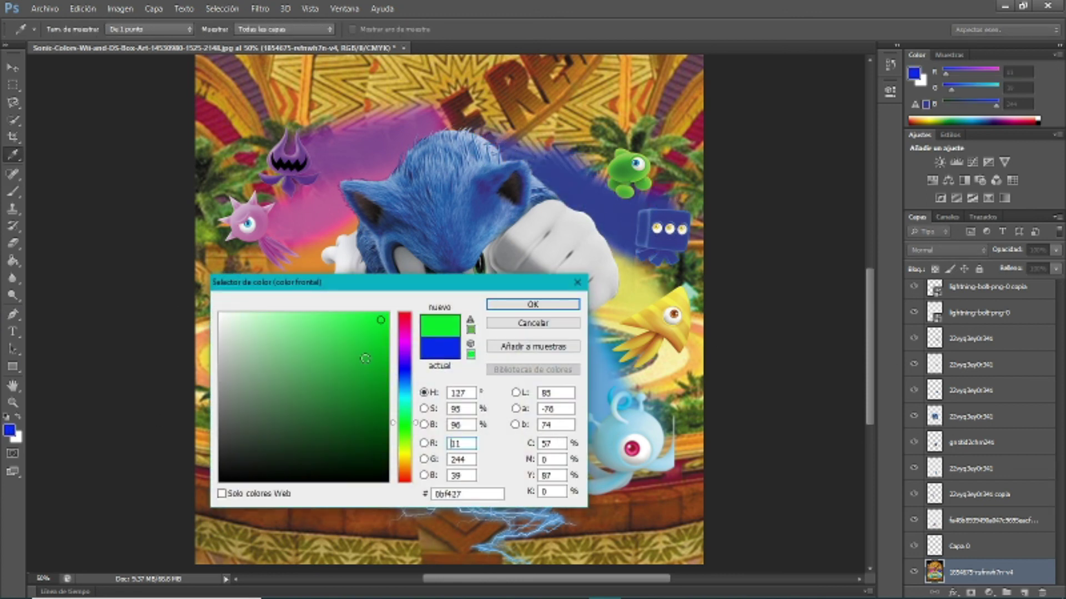
key(Return)
drag(616, 163, 451, 119)
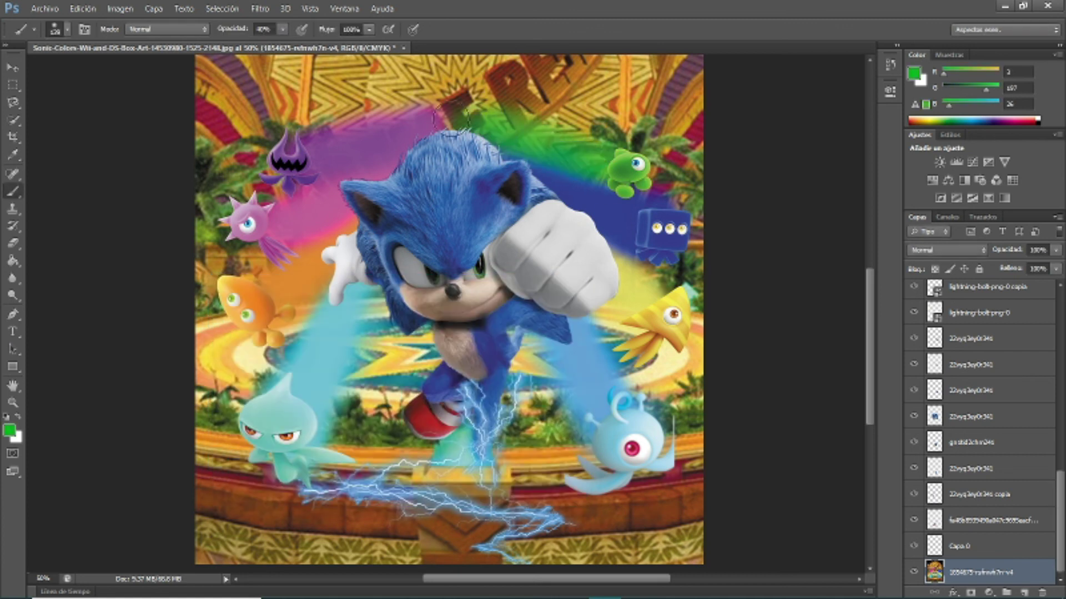
click(12, 67)
scroll(456, 427, up, 3)
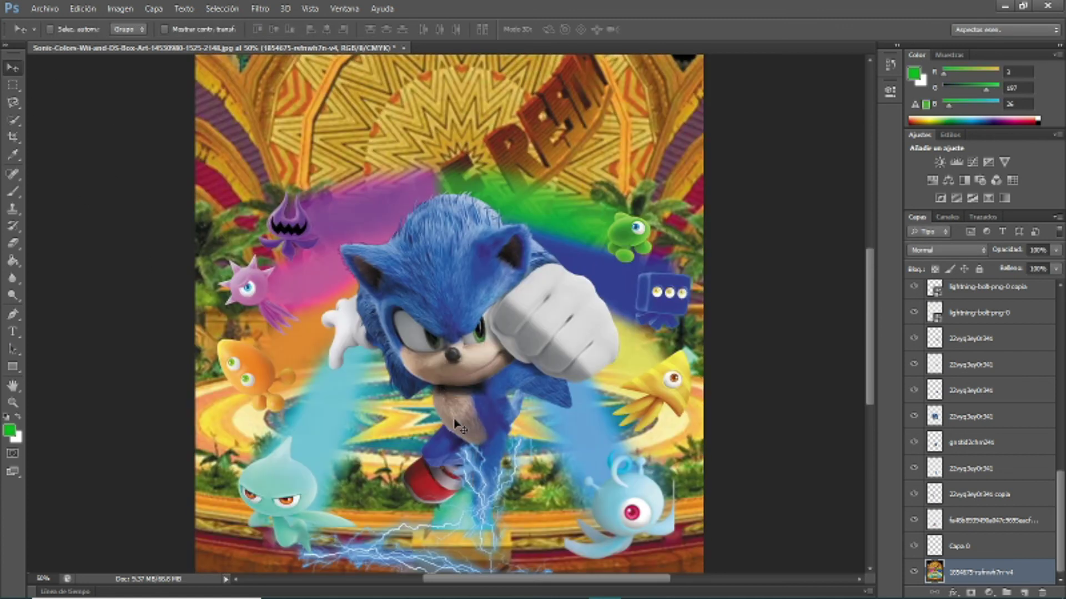
scroll(460, 436, up, 3)
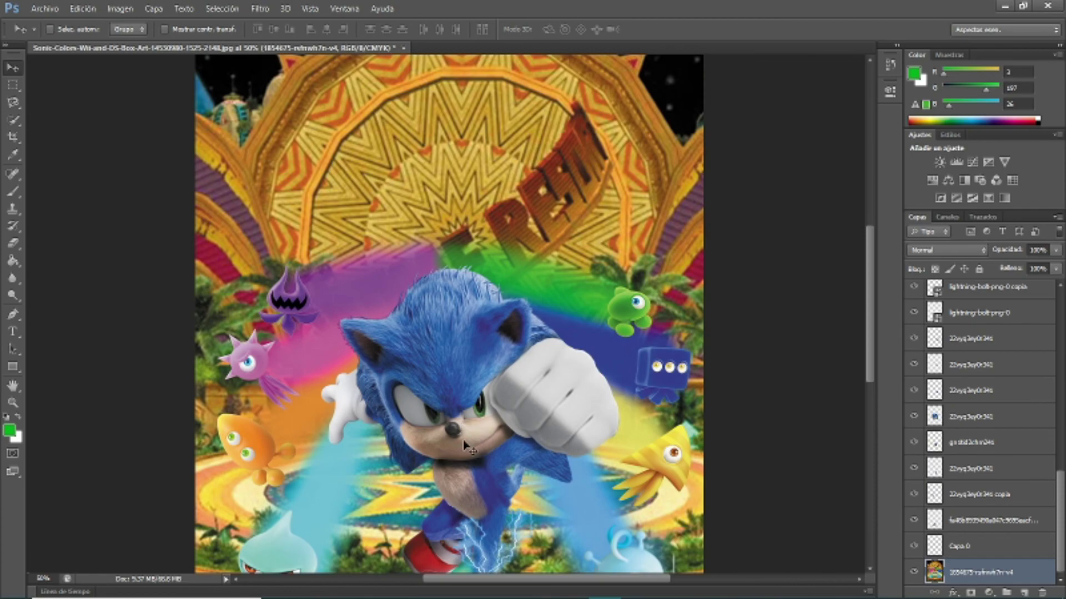
key(super+d)
- Place the Sonic Colors box art as the top layer and erase a large circle with a size 1763 eraser
drag(91, 115, 517, 414)
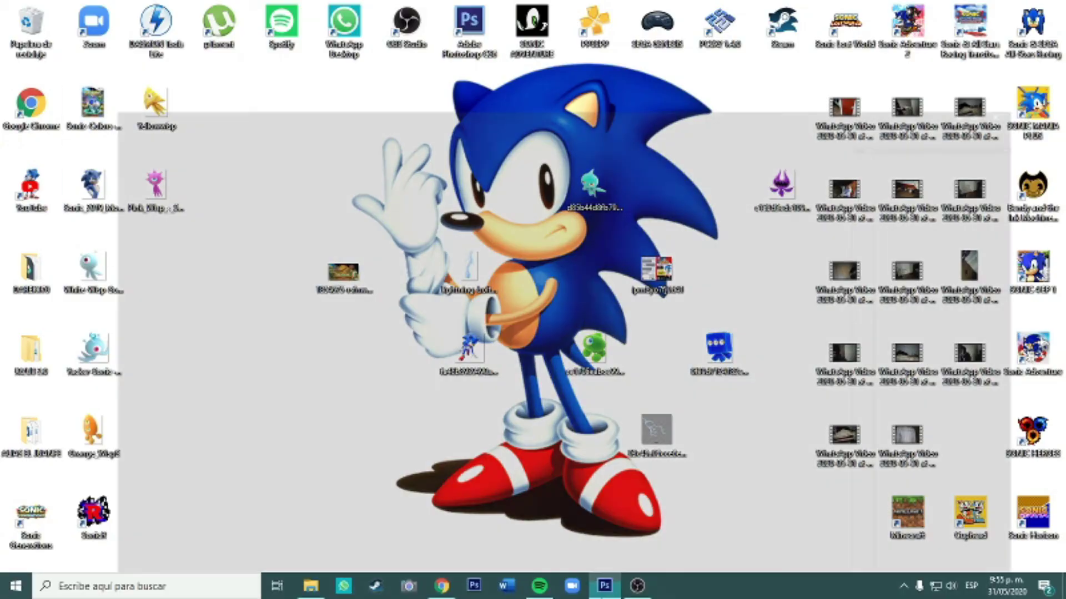
key(Return)
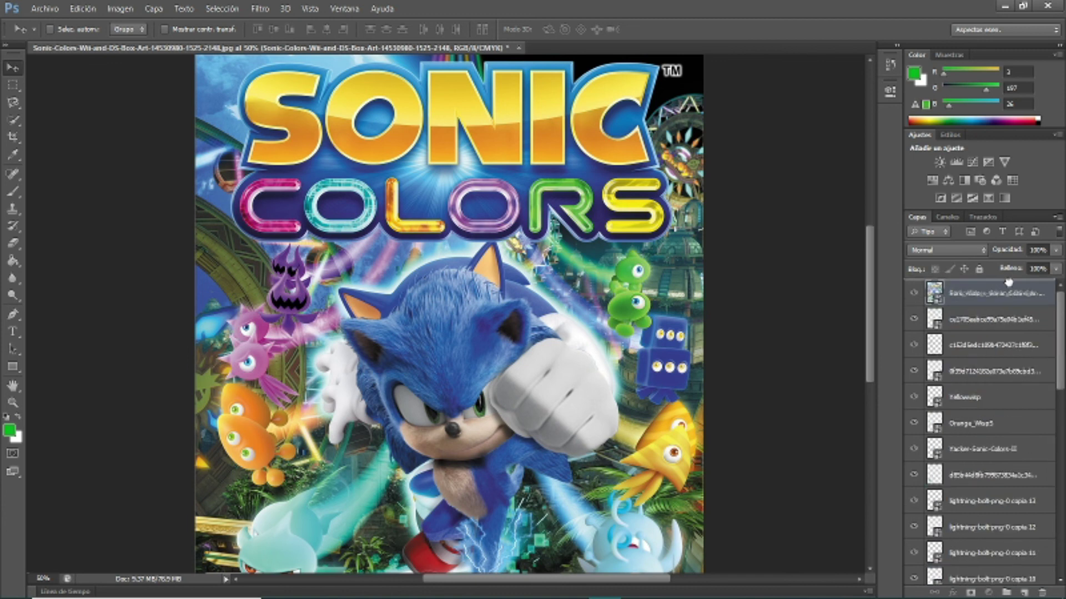
drag(973, 288, 974, 284)
key(e)
right_click(570, 337)
text(1763)
click(492, 444)
- Erase the remaining header and logo area of the box art
scroll(491, 444, down, 3)
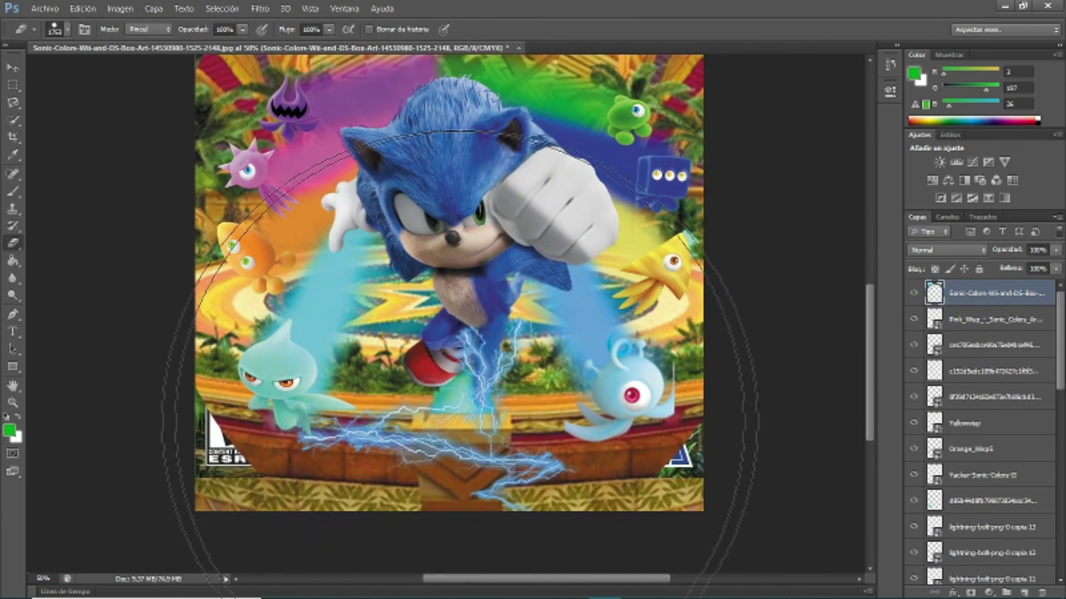
scroll(333, 417, up, 4)
scroll(222, 389, up, 2)
scroll(261, 360, up, 1)
drag(156, 239, 178, 189)
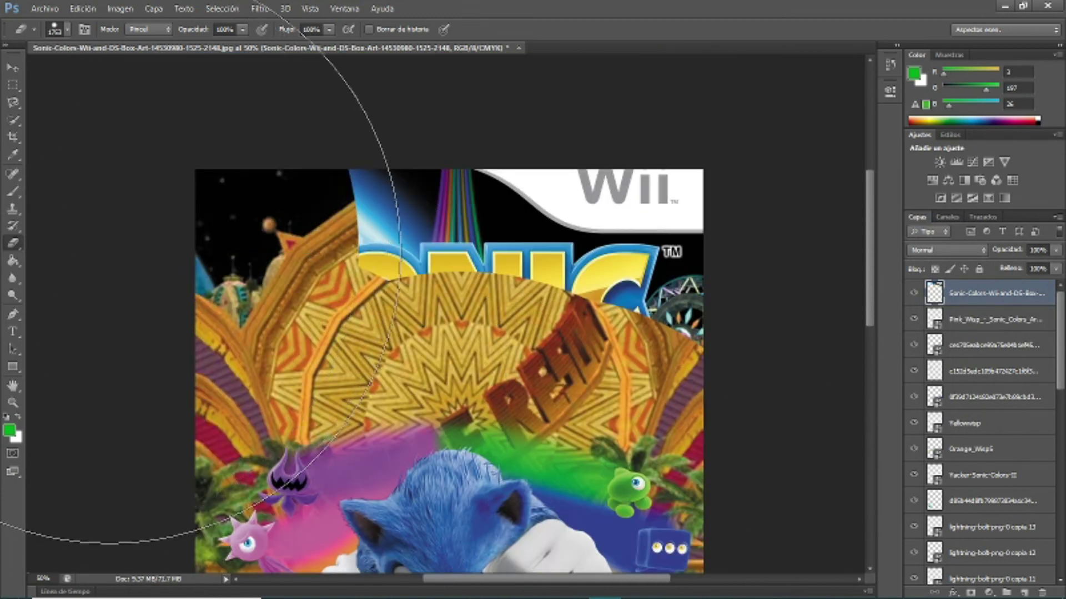
click(769, 269)
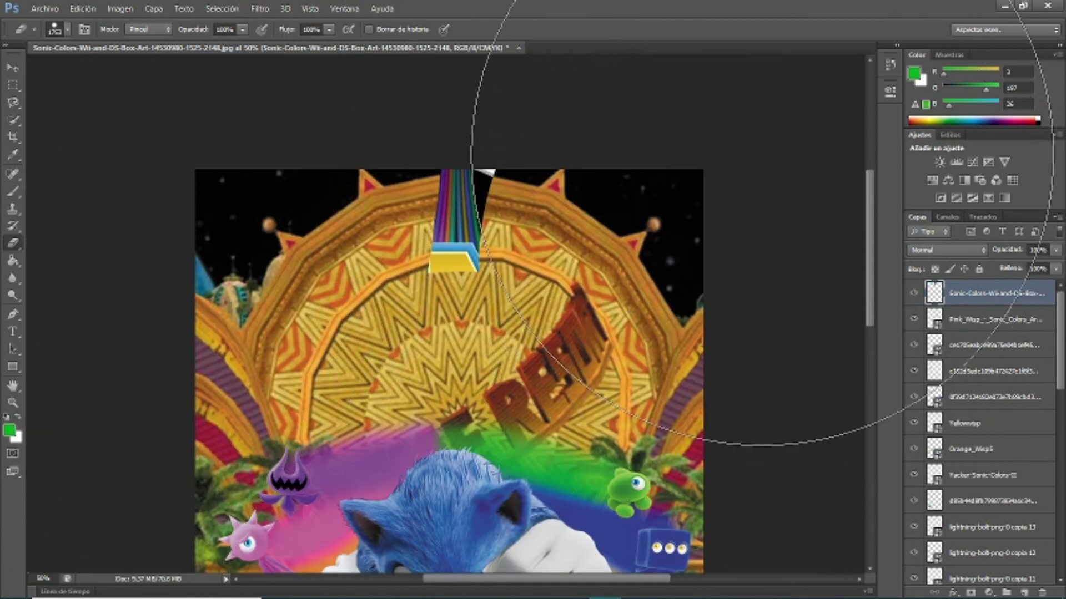
- Move the rainbow beam down onto the arch and set a small eraser size
click(19, 68)
drag(463, 183, 475, 280)
key(e)
right_click(516, 216)
key(Return)
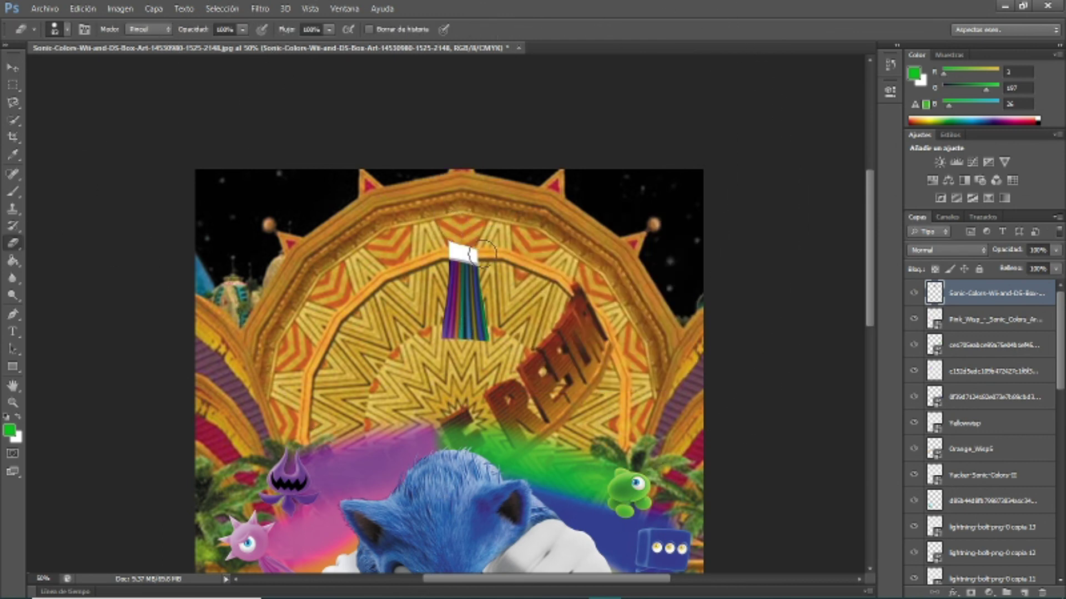
scroll(464, 246, down, 4)
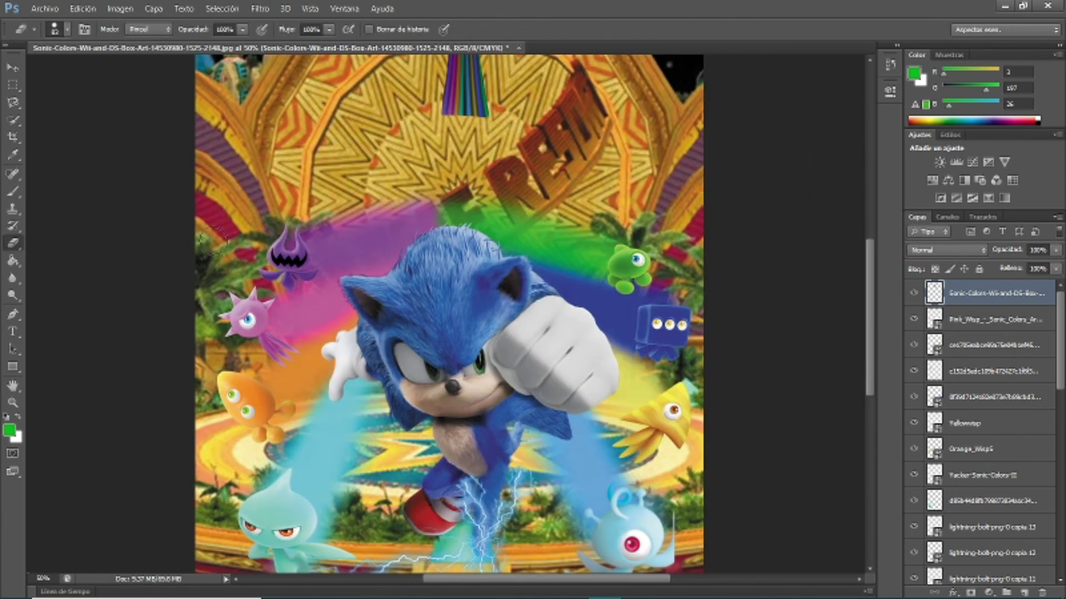
scroll(212, 240, up, 4)
- Stretch the rainbow beam up toward the top edge of the cover
key(ctrl+t)
mouse_move(538, 233)
mouse_down()
mouse_move(498, 172)
mouse_move(502, 208)
mouse_up()
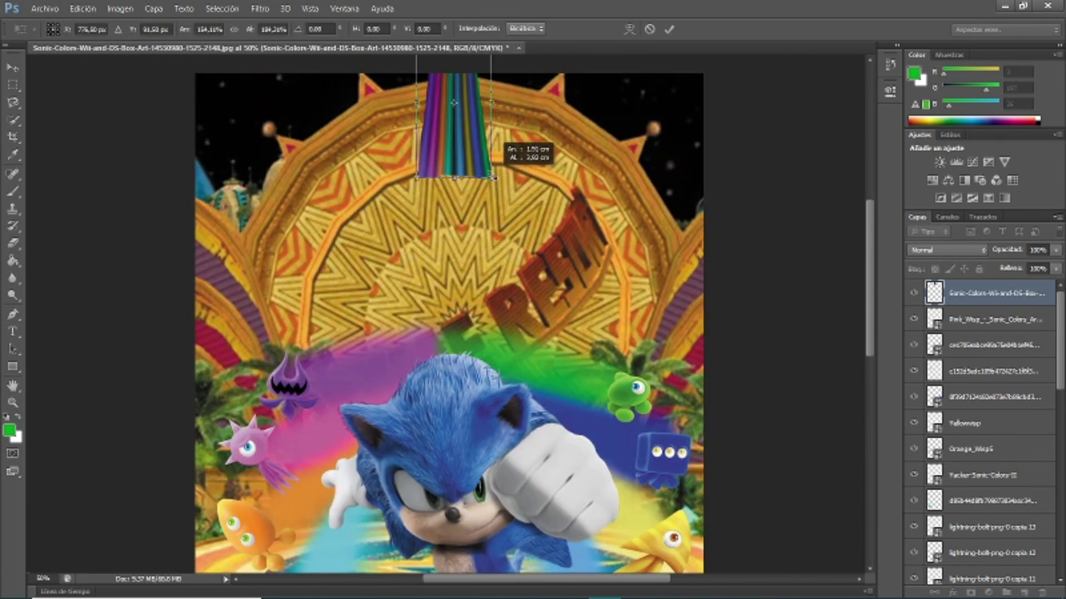
key(v)
click(433, 239)
scroll(491, 392, down, 2)
scroll(491, 391, down, 1)
scroll(492, 391, up, 2)
- Search the browser for 'sonic colors logo png', preview results, and return to the box art document
click(313, 591)
drag(236, 75, 172, 72)
text(logo png)
key(Return)
click(516, 233)
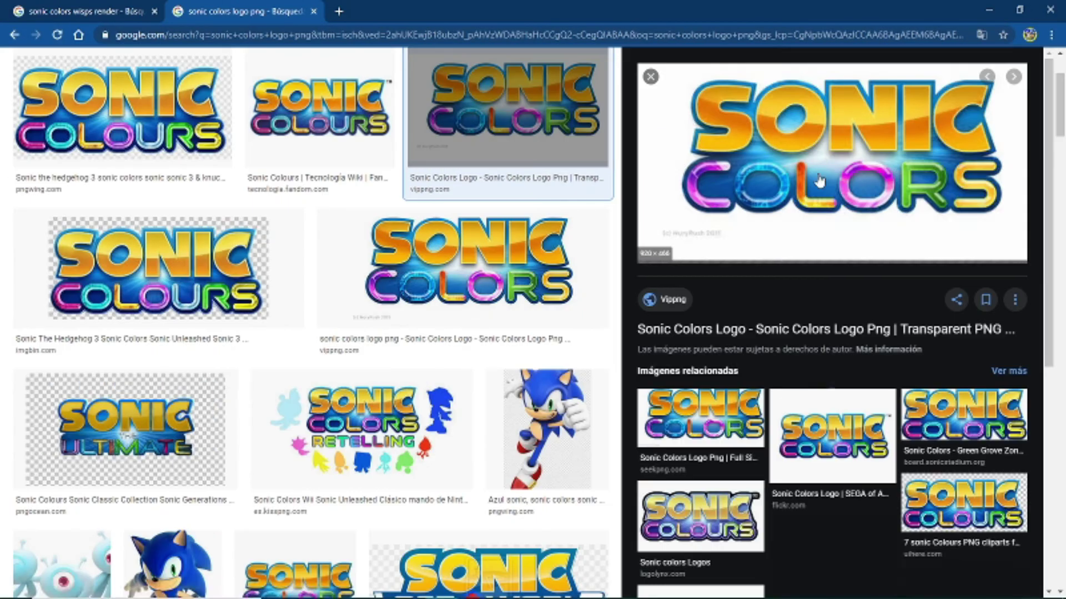
click(461, 278)
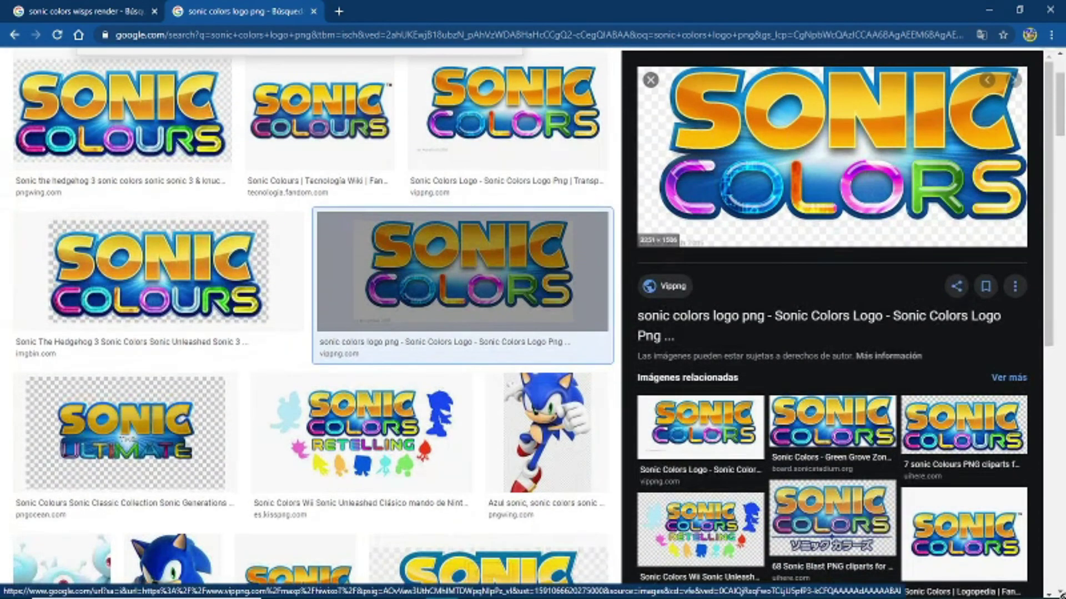
click(442, 585)
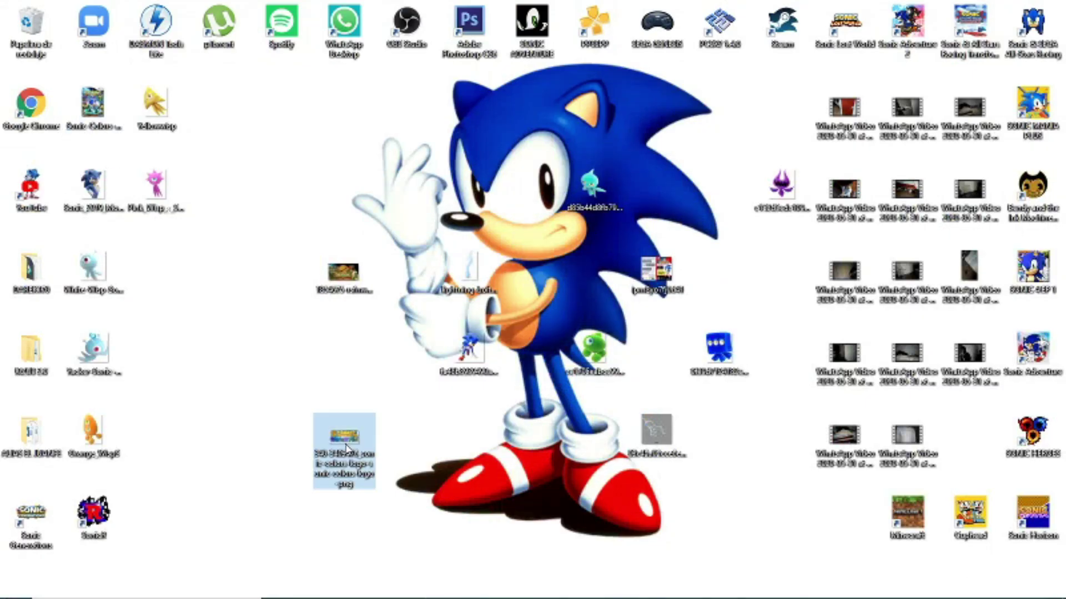
click(604, 587)
- Place the Sonic Colors logo PNG onto the box art and fit the poster in view
drag(599, 596, 392, 277)
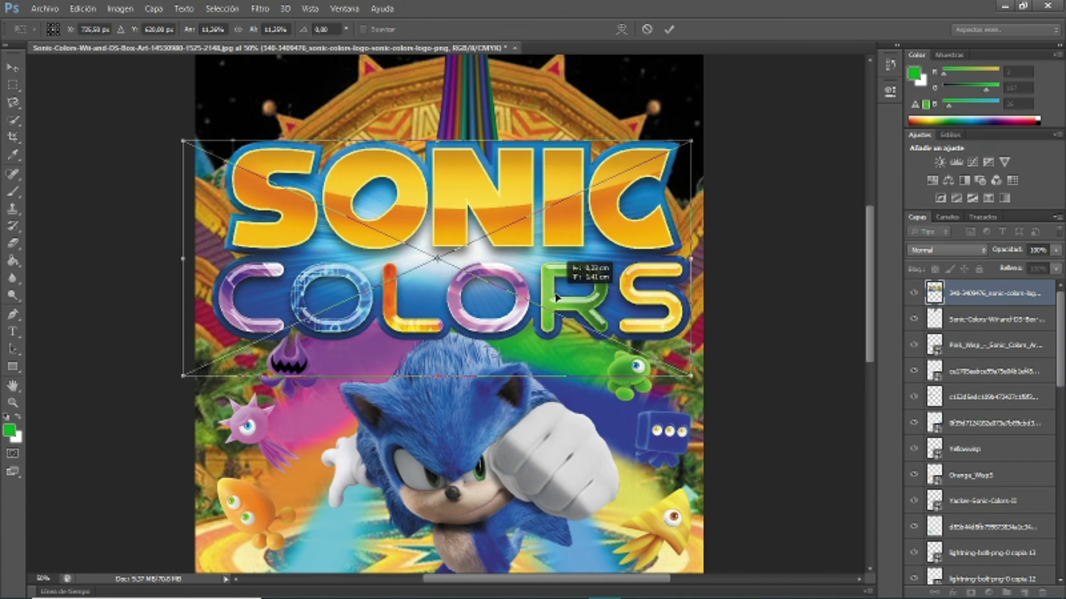
key(Return)
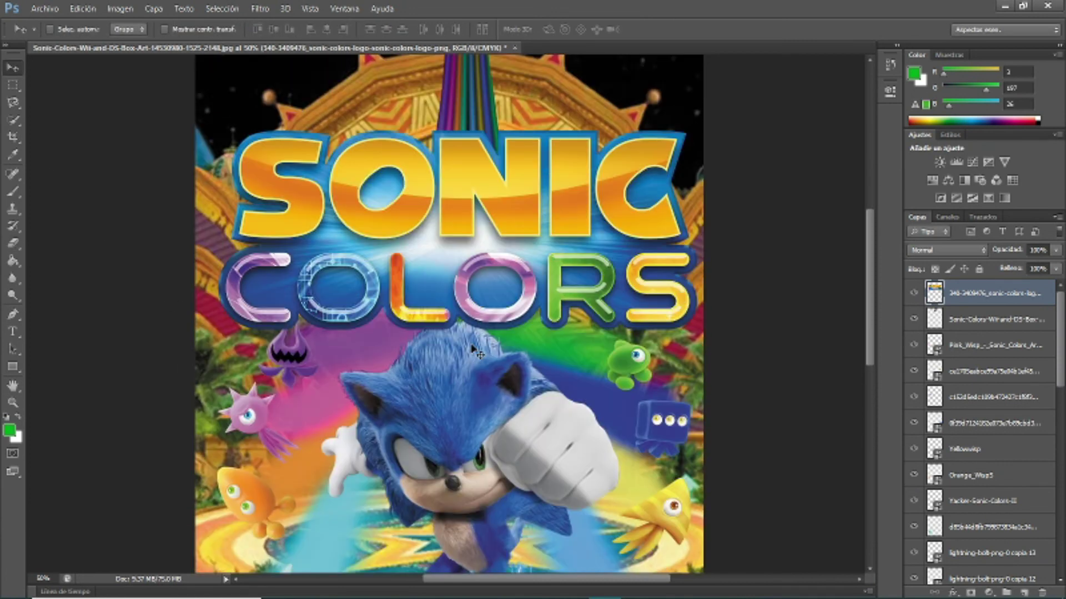
key(z)
click(410, 338)
right_click(410, 338)
click(452, 414)
right_click(447, 345)
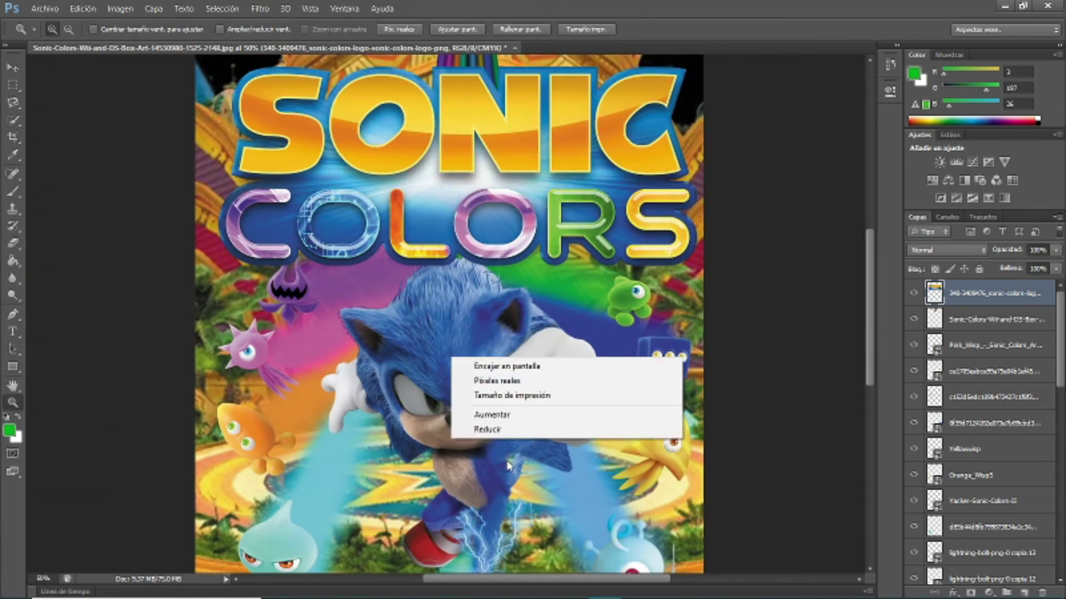
click(489, 429)
- Scale the logo across the top and raise its saturation to +100
key(v)
key(ctrl+t)
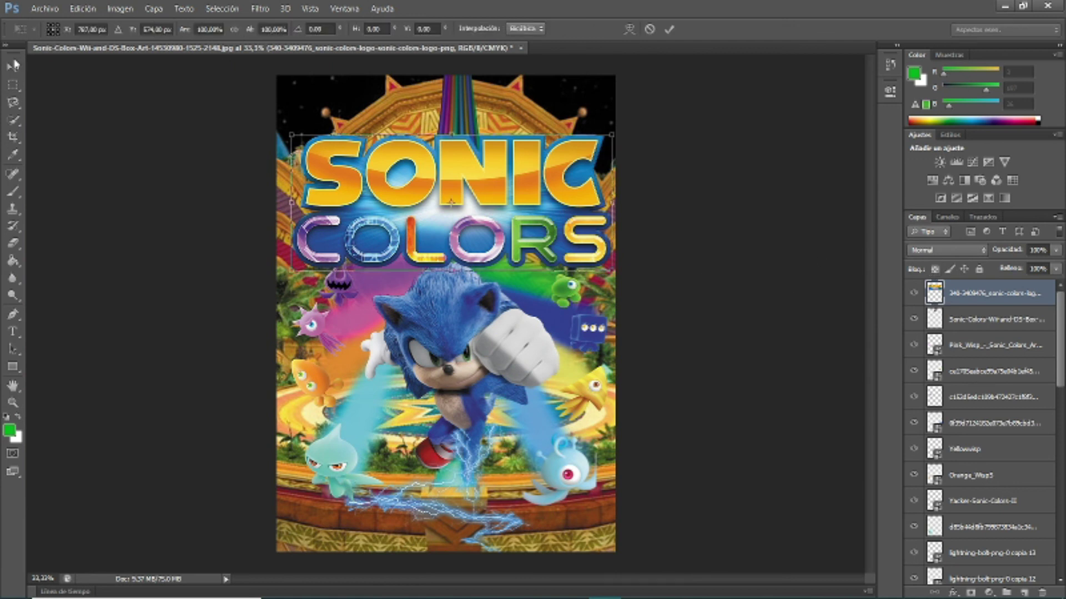
key(i)
key(ctrl+u)
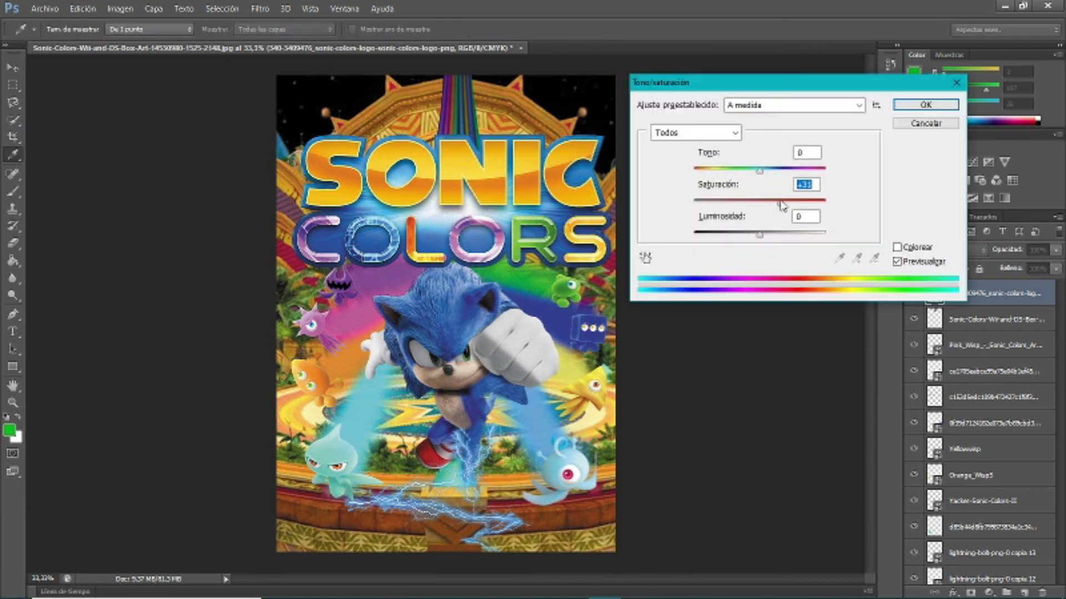
click(795, 217)
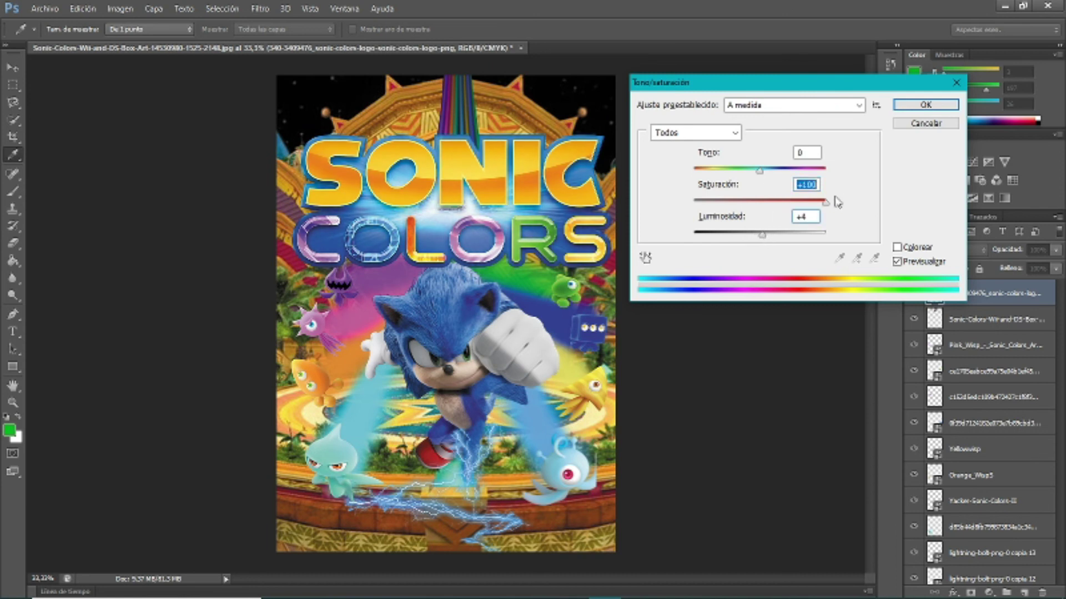
key(Return)
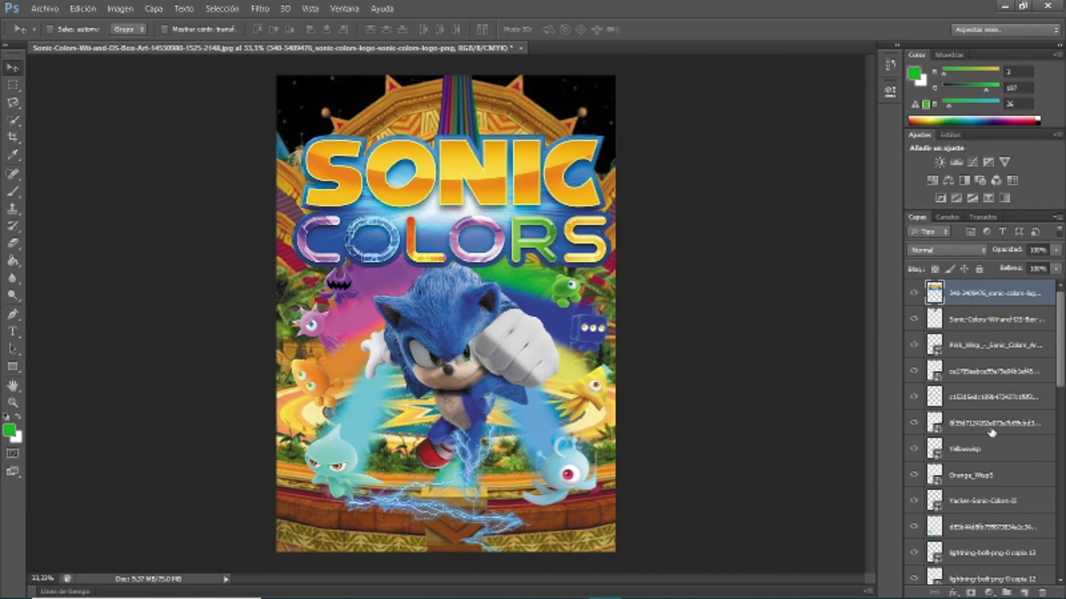
- Select a fur layer and bring up Hue/Saturation for it
scroll(991, 434, down, 5)
click(983, 423)
key(ctrl+u)
- Apply a slight hue and saturation shift to the selected layer, then zoom into Sonic's body
mouse_move(760, 201)
mouse_down()
mouse_move(746, 203)
mouse_move(764, 236)
mouse_up()
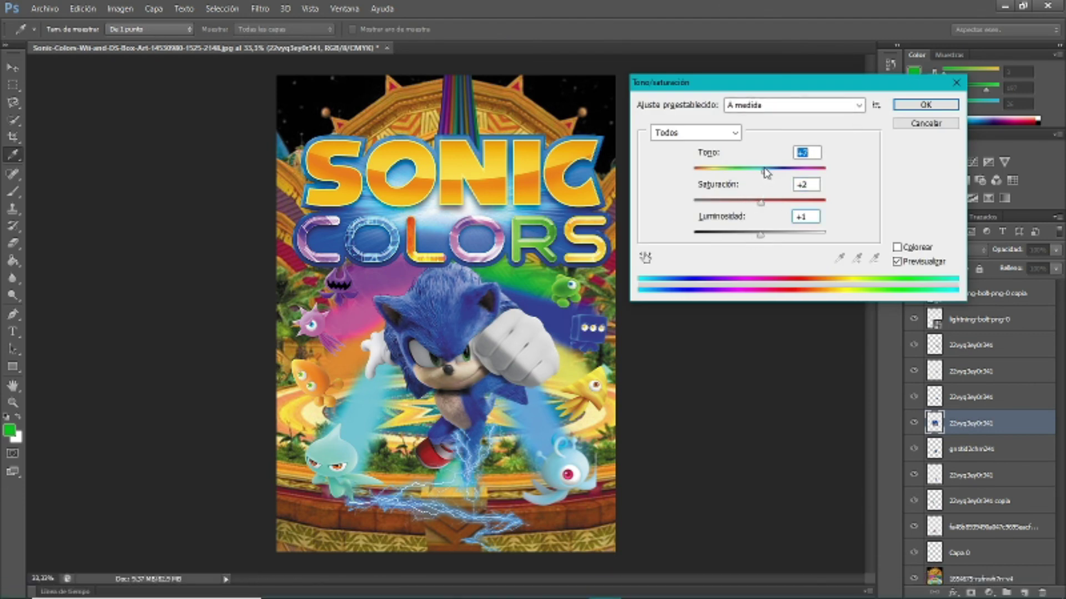
click(925, 105)
key(z)
click(516, 428)
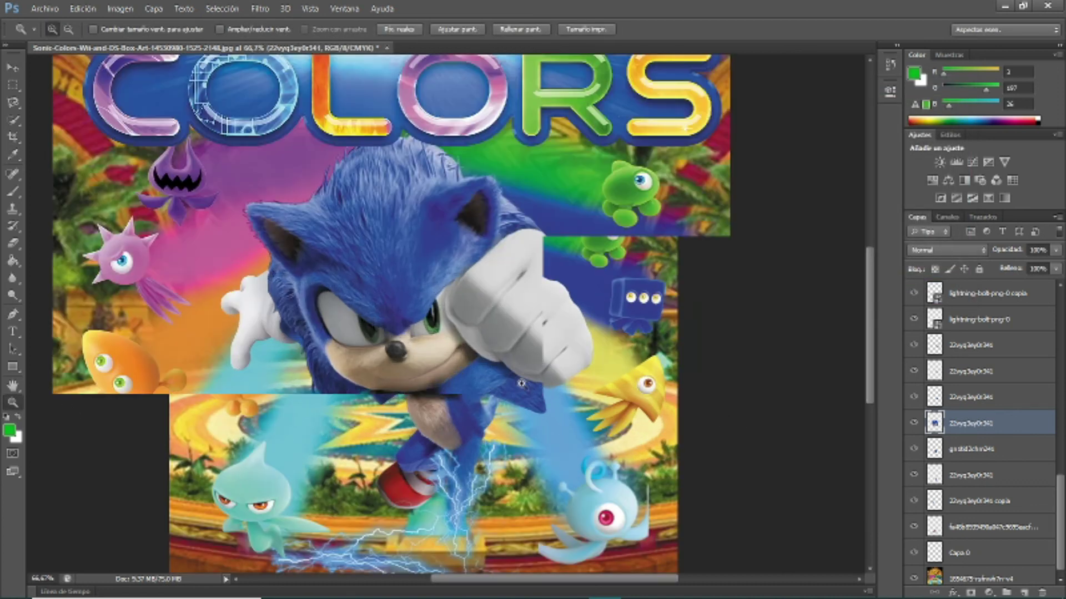
- Set up a smaller black brush on the layers around Sonic's body
click(13, 192)
click(10, 430)
click(222, 496)
click(533, 302)
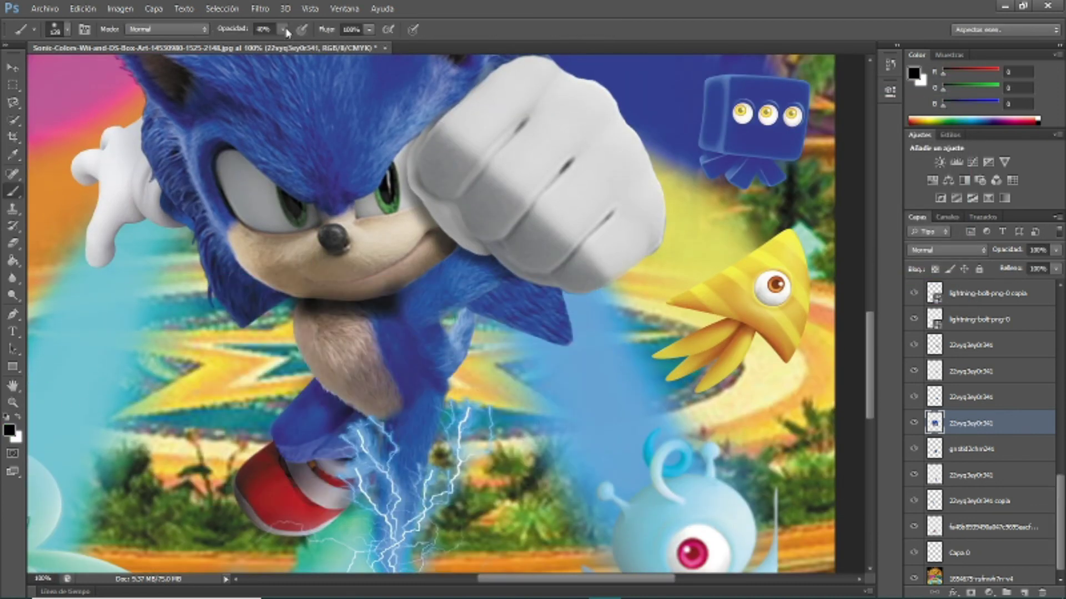
key(alt+bracketleft)
right_click(310, 298)
key(Return)
click(953, 427)
right_click(558, 340)
key(Return)
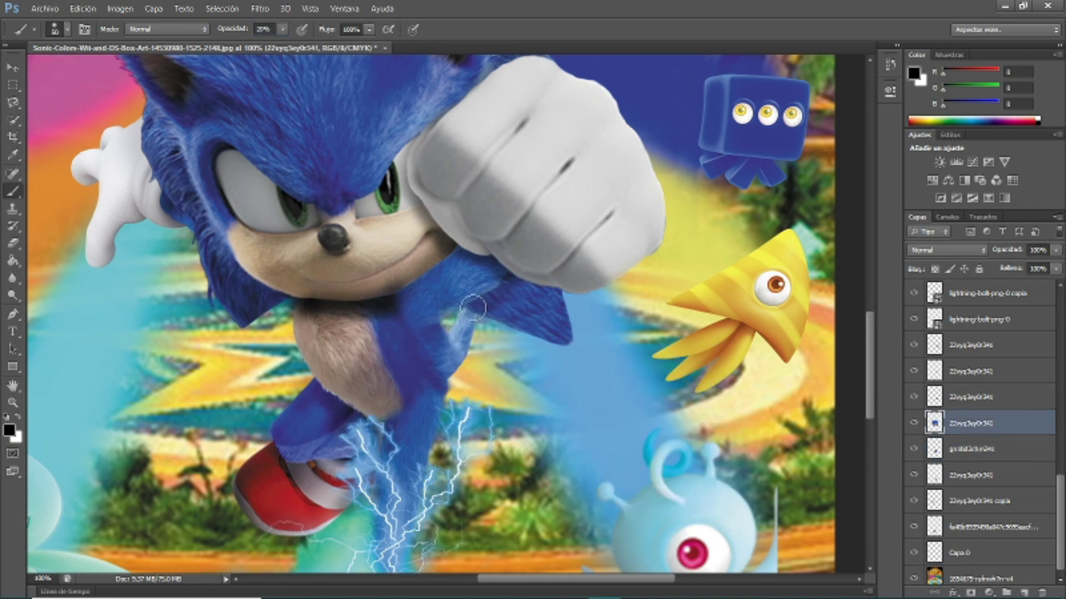
- Zoom out to the lightning area and pick a teal foreground colour
scroll(511, 270, down, 2)
scroll(388, 305, down, 2)
scroll(249, 345, down, 3)
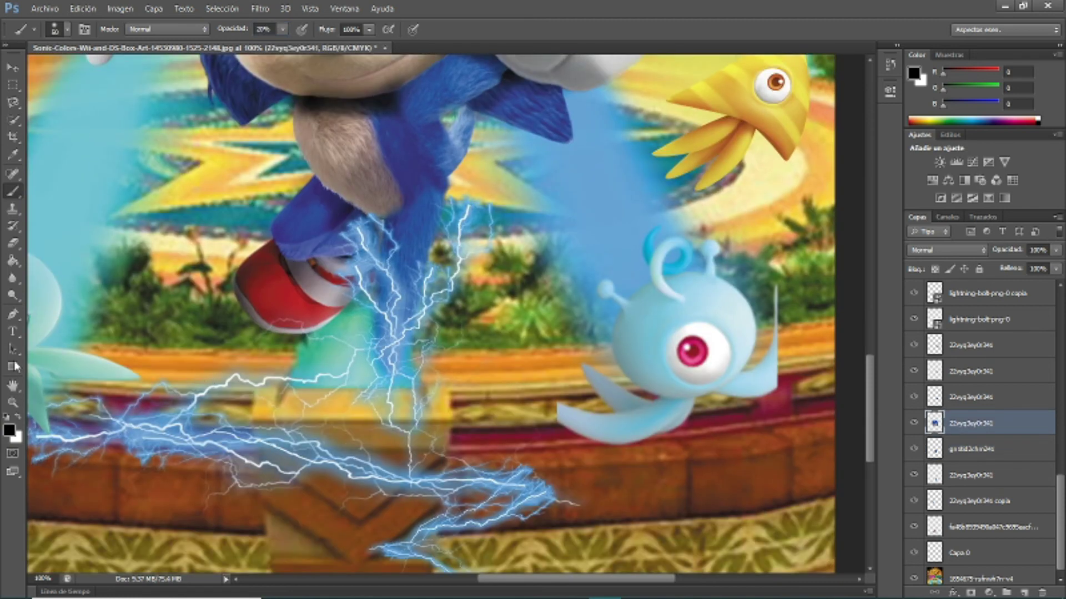
key(z)
alt+click(169, 363)
key(i)
click(9, 430)
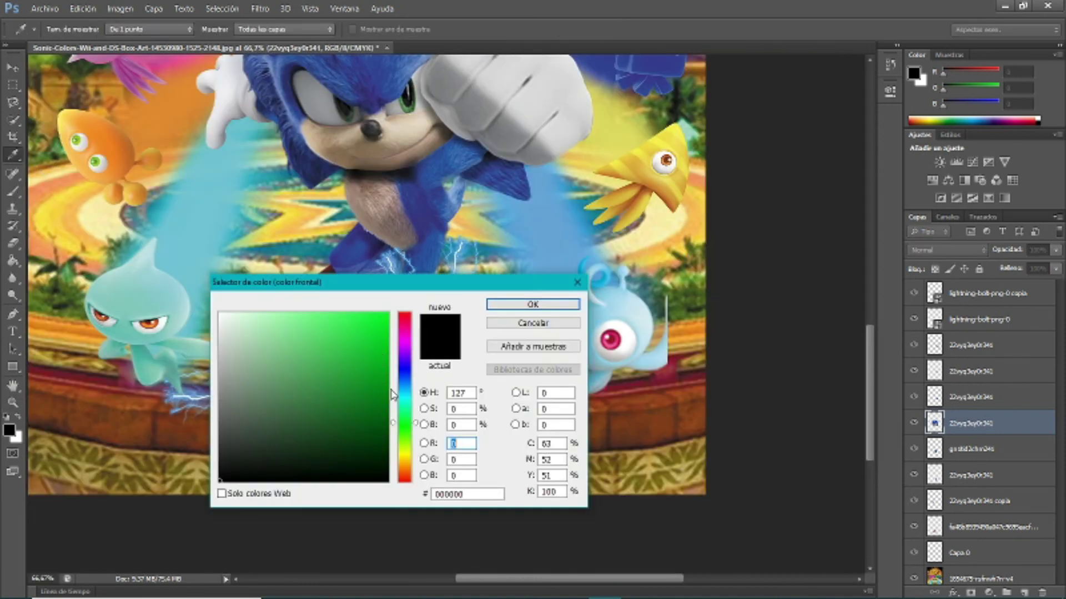
click(516, 305)
- Paint a soft teal glow along the lightning with the brush at 40% opacity
key(b)
right_click(445, 373)
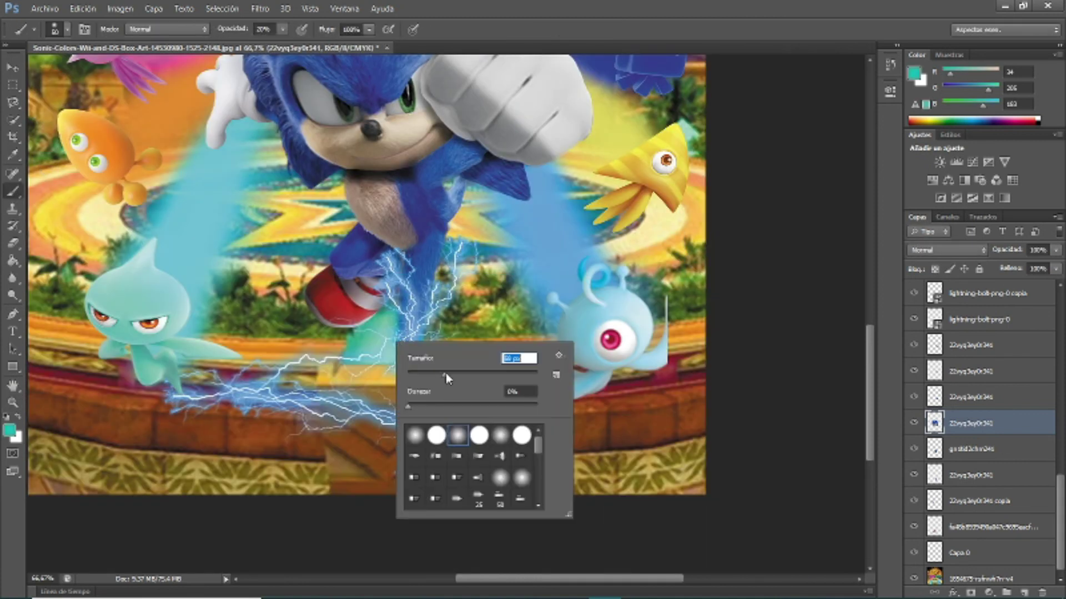
click(264, 29)
text(40)
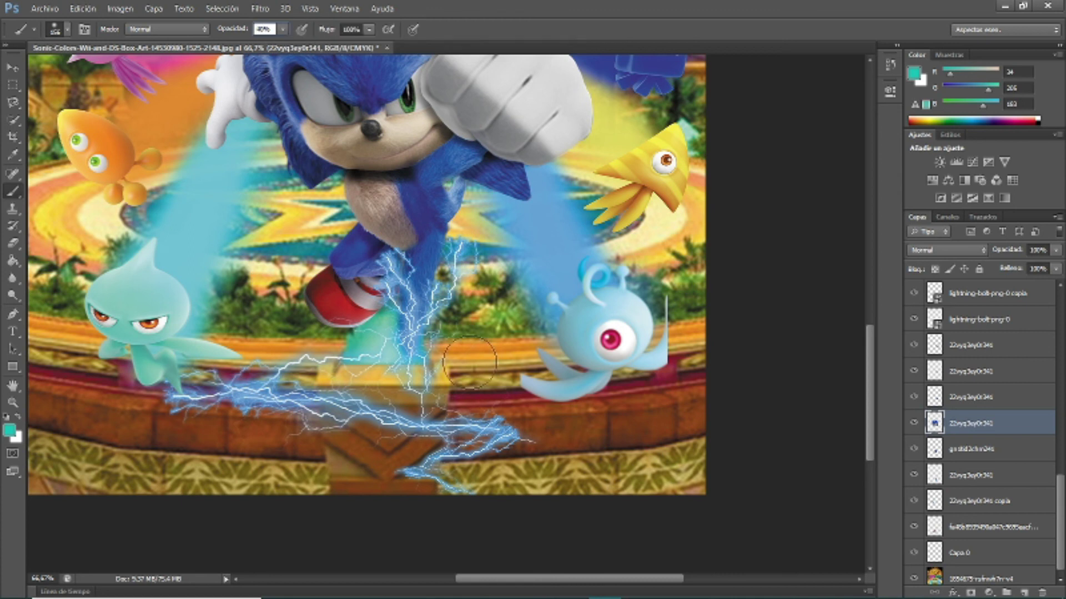
key(Return)
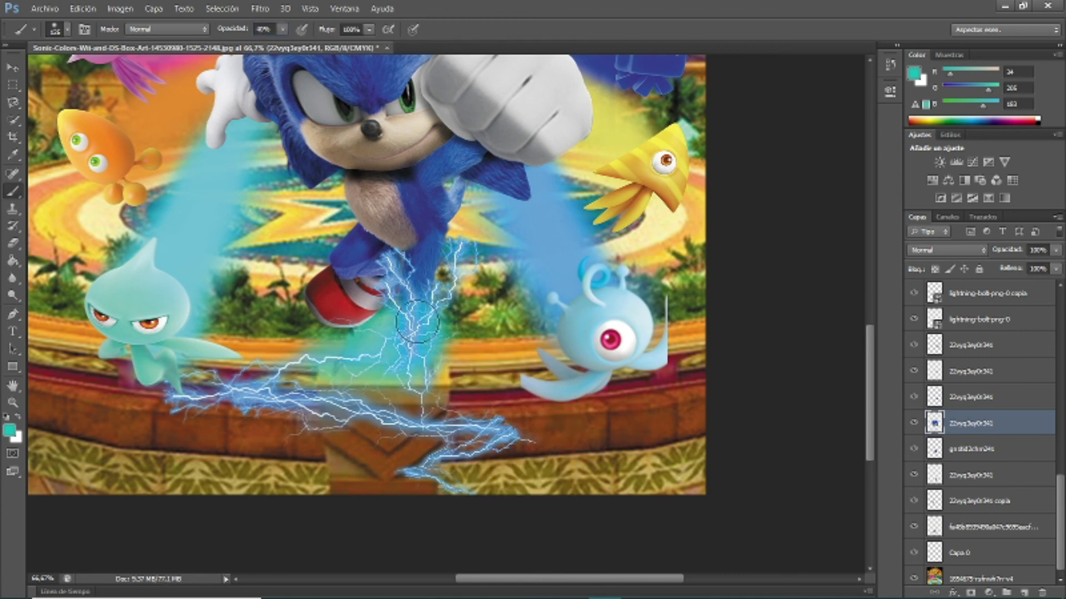
drag(217, 392, 463, 504)
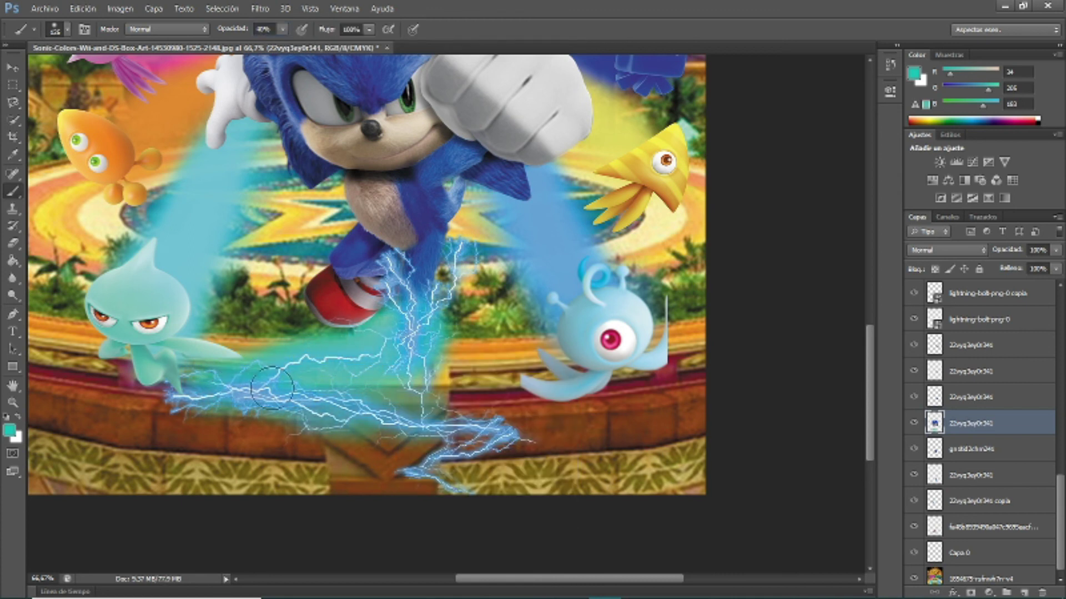
right_click(464, 504)
key(Return)
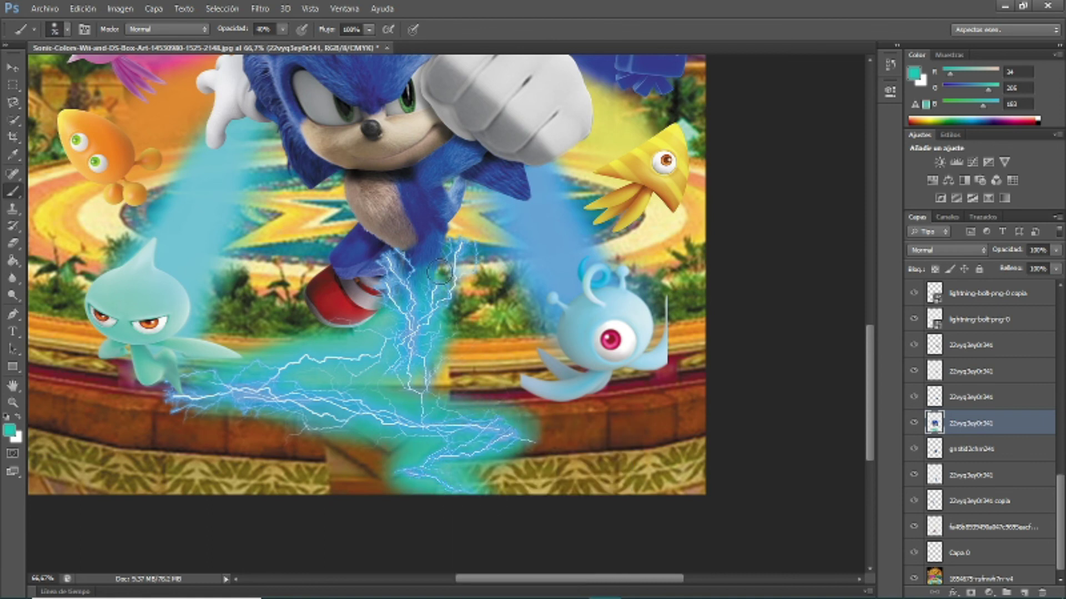
- Zoom back out to view the whole composed cover
scroll(448, 443, down, 1)
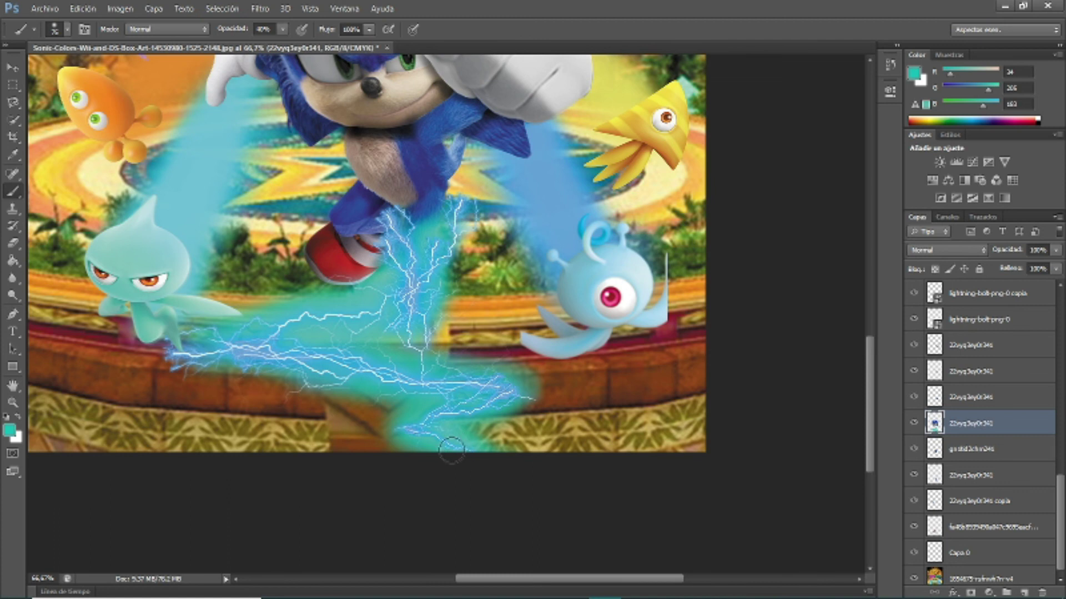
scroll(451, 451, up, 4)
key(z)
click(340, 392)
right_click(340, 391)
click(392, 464)
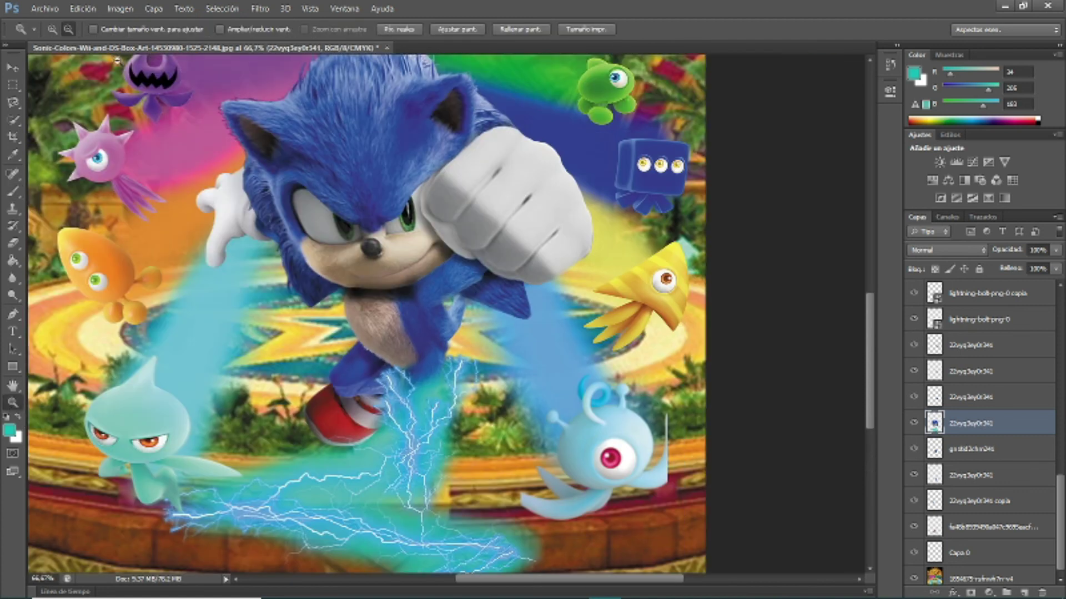
key(ctrl+minus)
key(ctrl+minus)
click(13, 69)
- Zoom in closely on the rainbow beam above the logo
key(z)
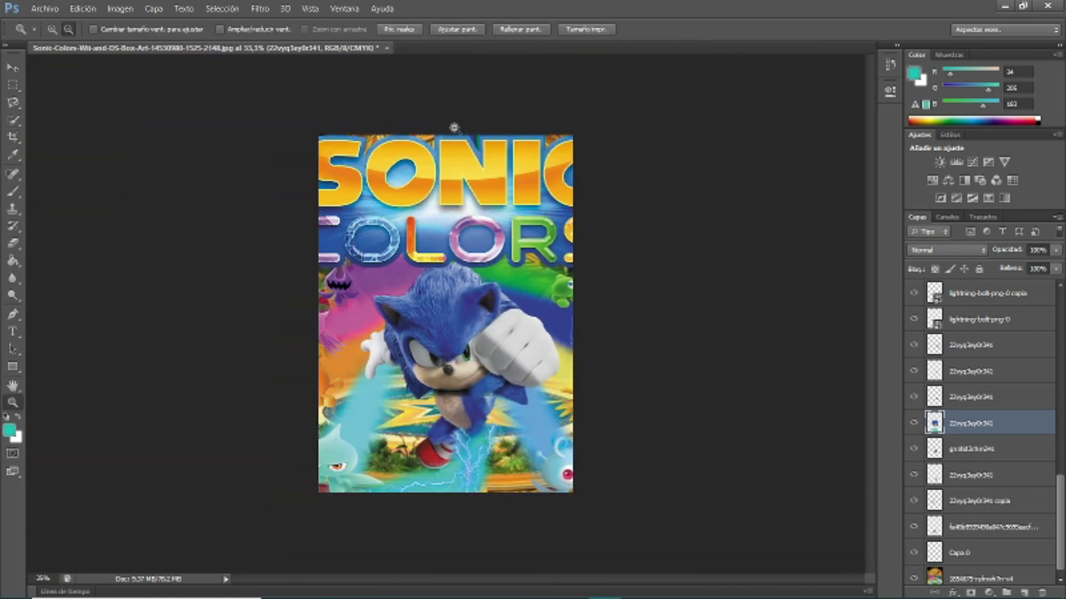
click(452, 221)
right_click(452, 221)
click(483, 302)
scroll(409, 232, down, 5)
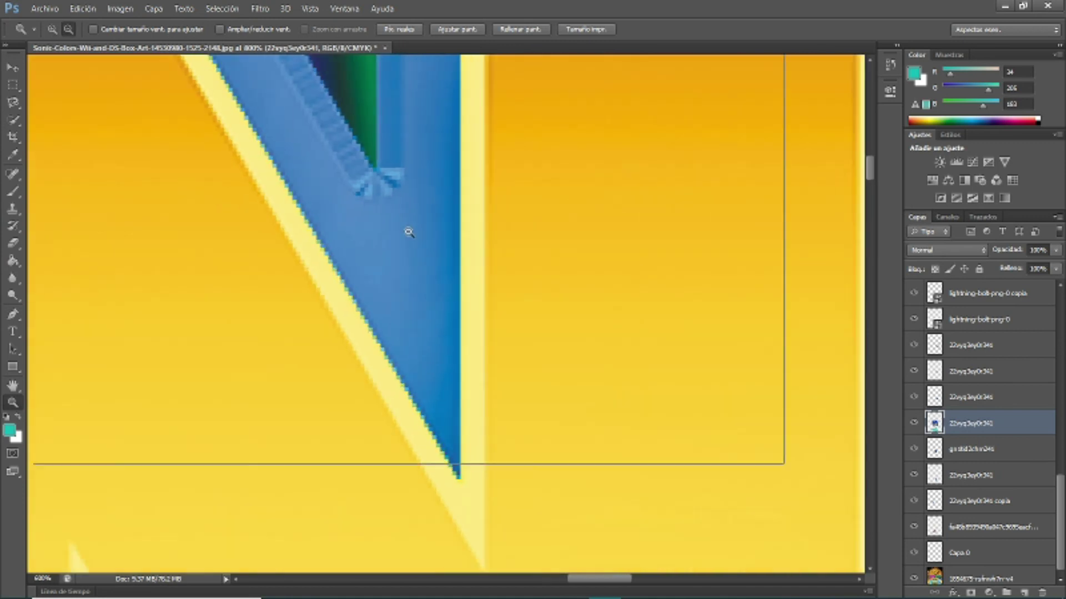
scroll(400, 233, down, 5)
scroll(399, 233, down, 5)
scroll(405, 284, up, 3)
scroll(433, 238, up, 3)
scroll(467, 189, up, 3)
scroll(477, 210, up, 3)
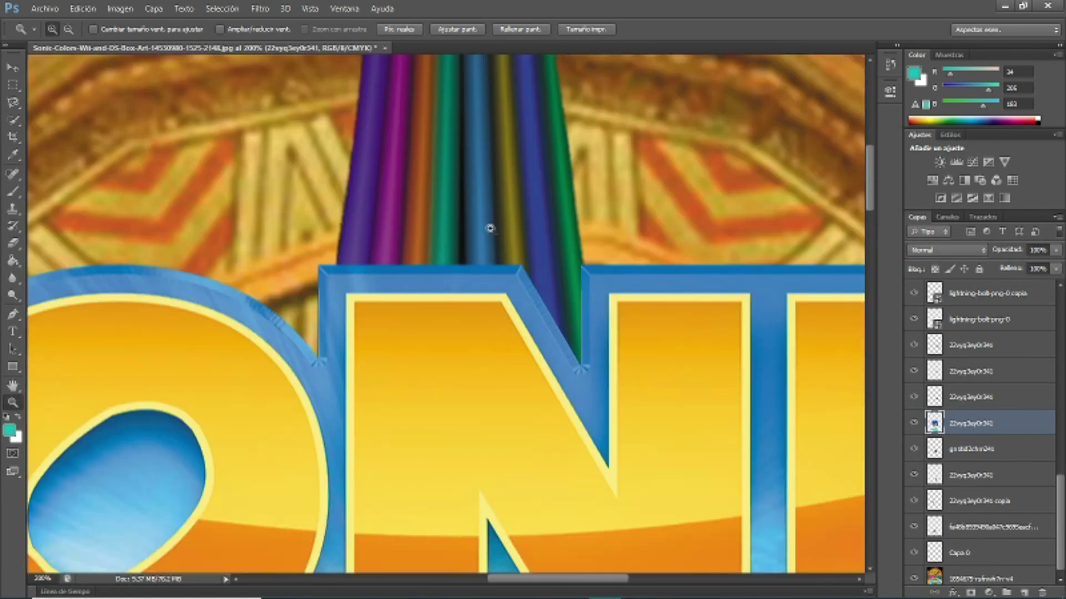
scroll(431, 233, up, 2)
scroll(495, 278, up, 1)
- Try Magic Eraser on a dark strip of the background layer, then undo it
drag(12, 243, 73, 273)
scroll(988, 490, up, 10)
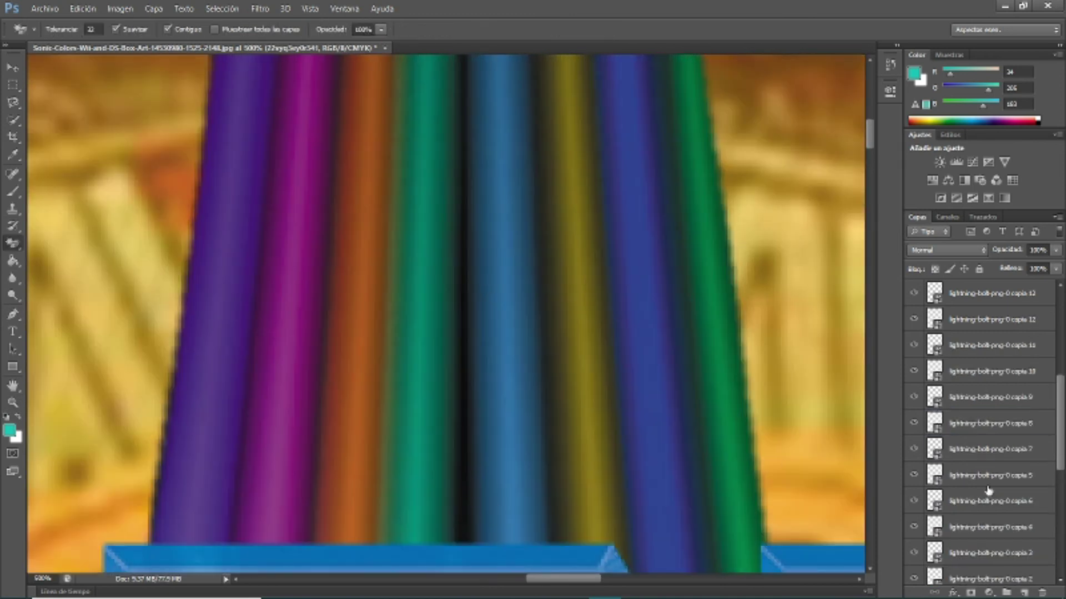
click(984, 320)
click(471, 513)
scroll(512, 314, up, 2)
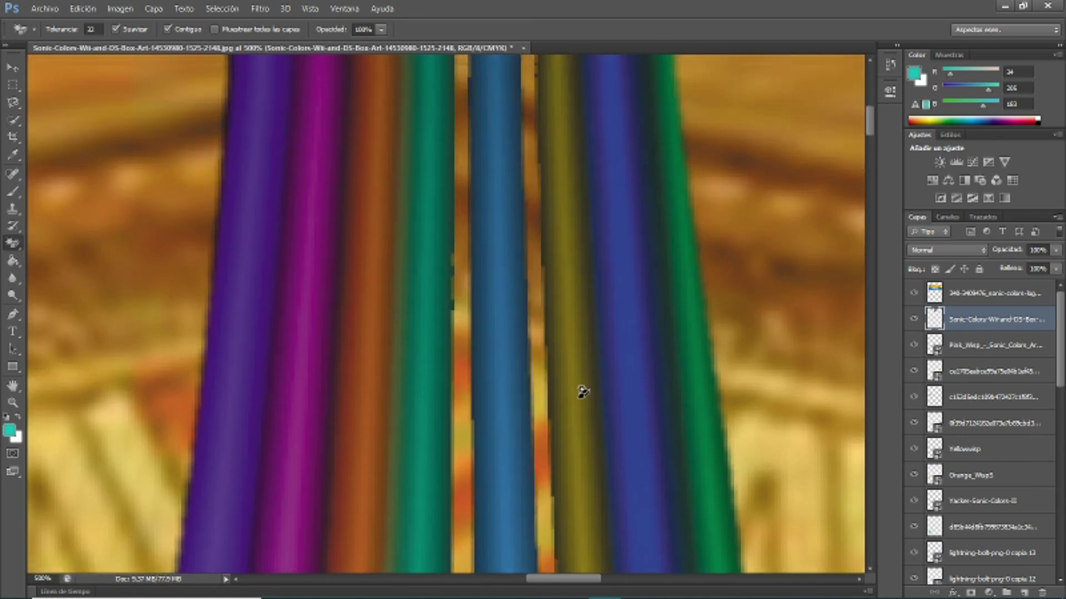
click(83, 8)
click(89, 54)
- Zoom out to the whole cover and bring up the original Wii box art from the File menu
double_click(13, 402)
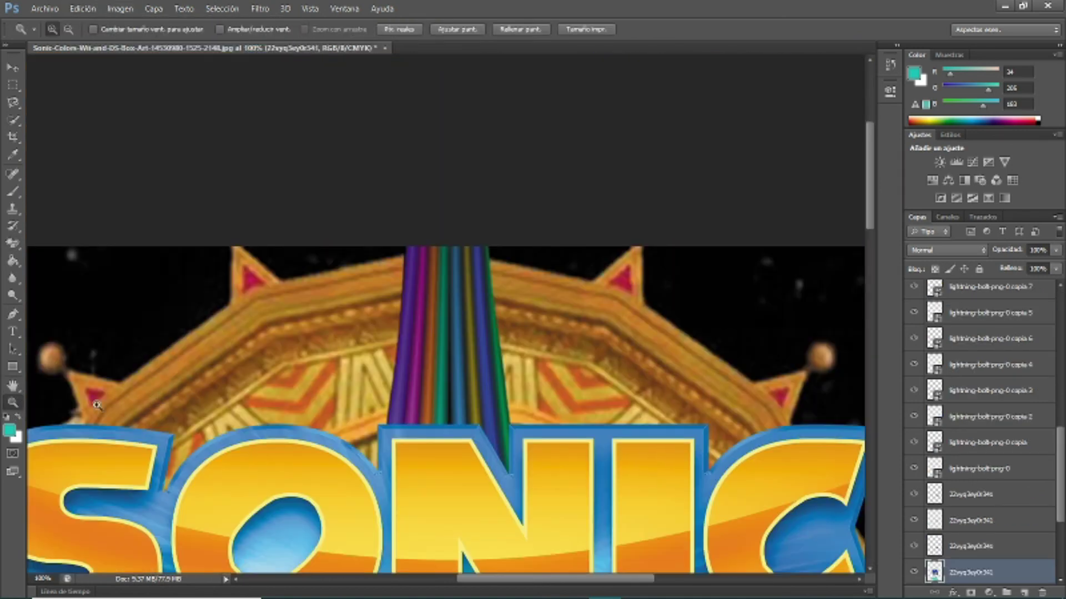
key(ctrl+minus)
key(ctrl+minus)
key(ctrl+minus)
click(44, 8)
click(95, 167)
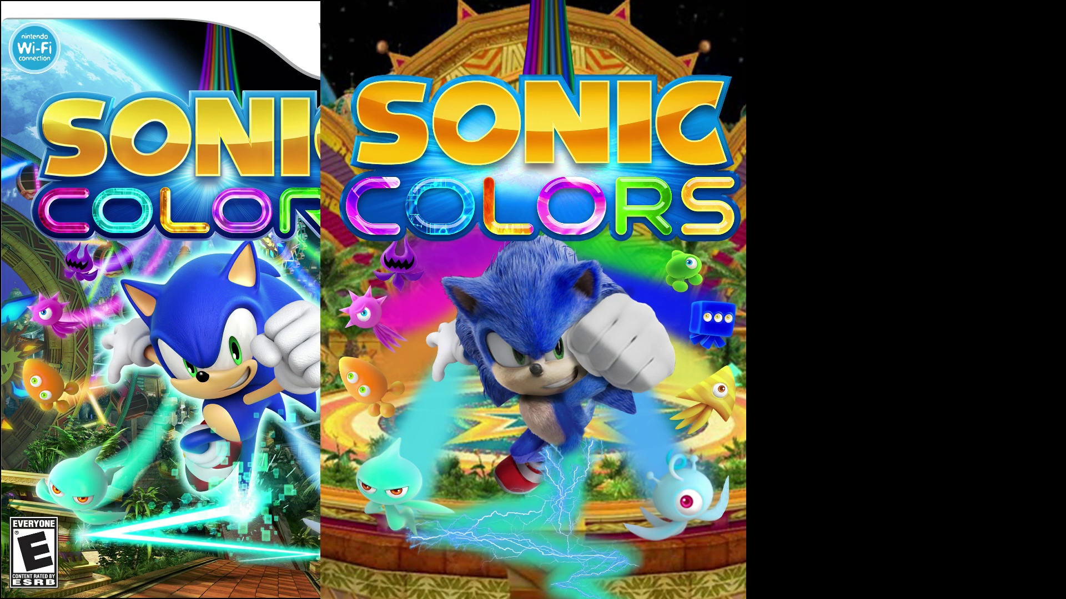